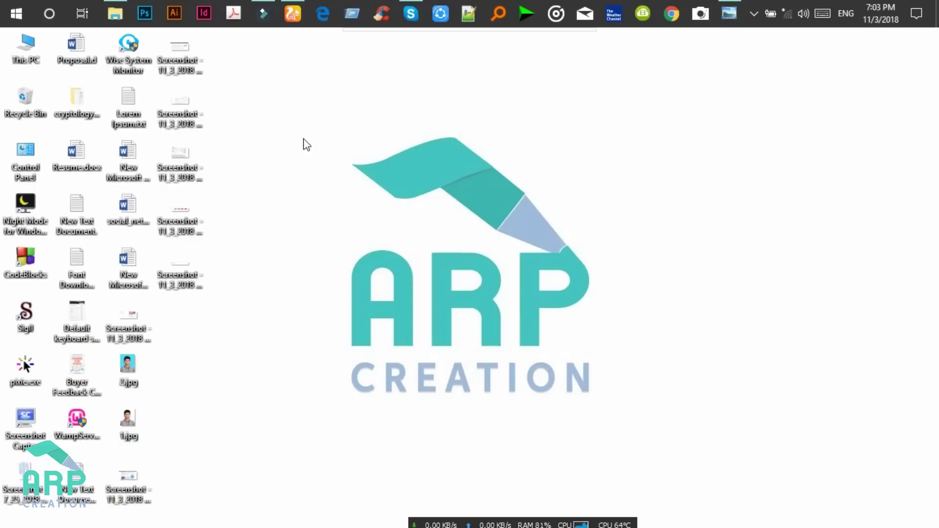
Look through the reference resume preview image, scrolling its pages down and back up
left_click(731, 13)
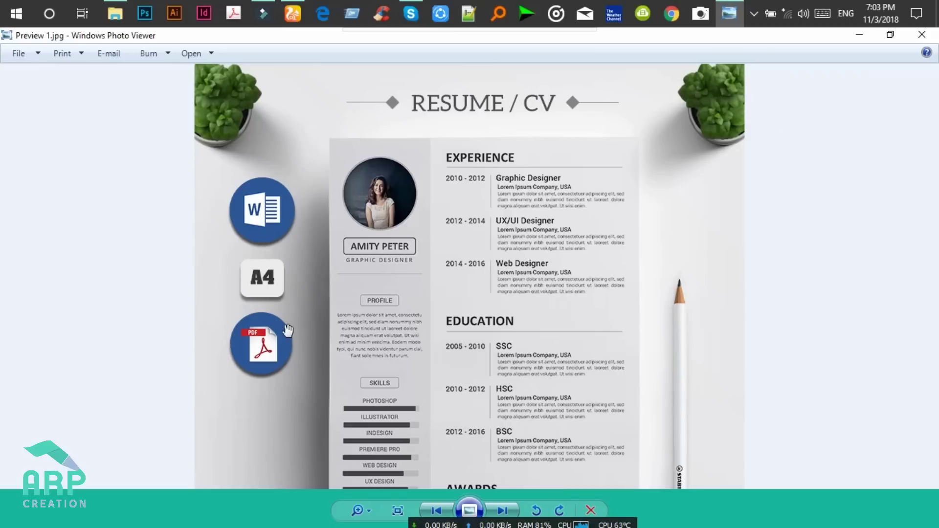
left_click_drag(575, 359, 571, 245)
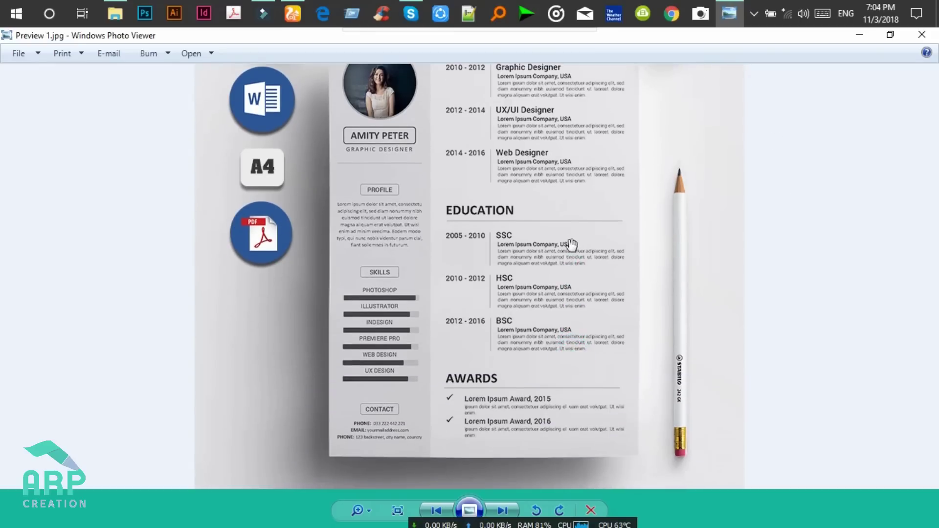
left_click_drag(495, 363, 539, 256)
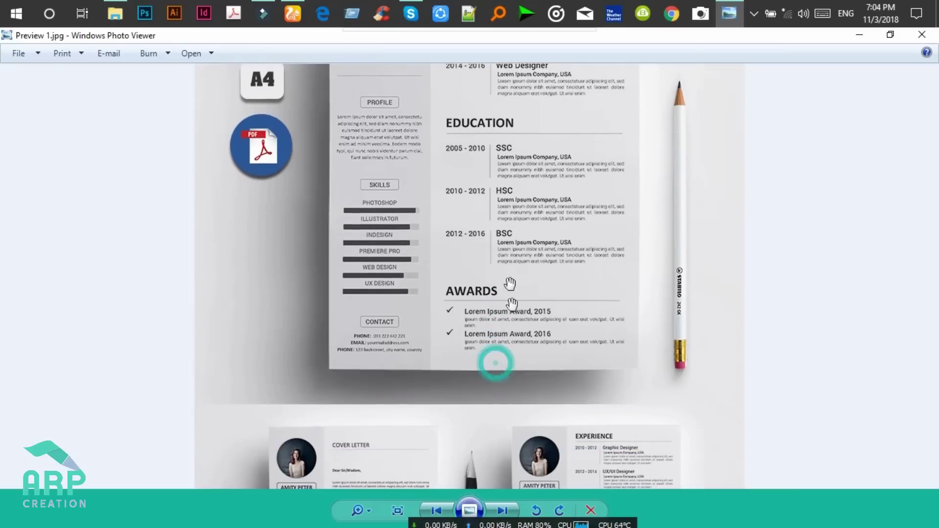
left_click_drag(545, 482, 551, 405)
left_click_drag(571, 162, 571, 351)
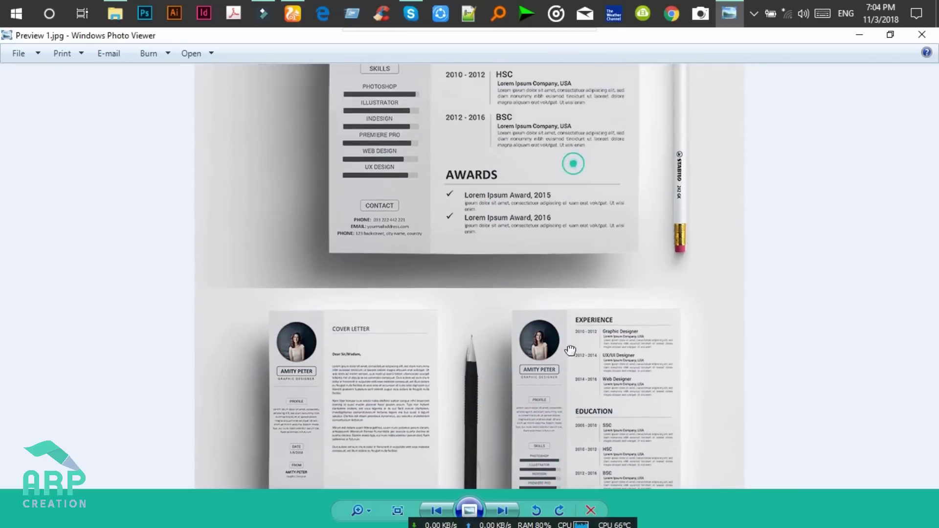
left_click_drag(562, 108, 544, 335)
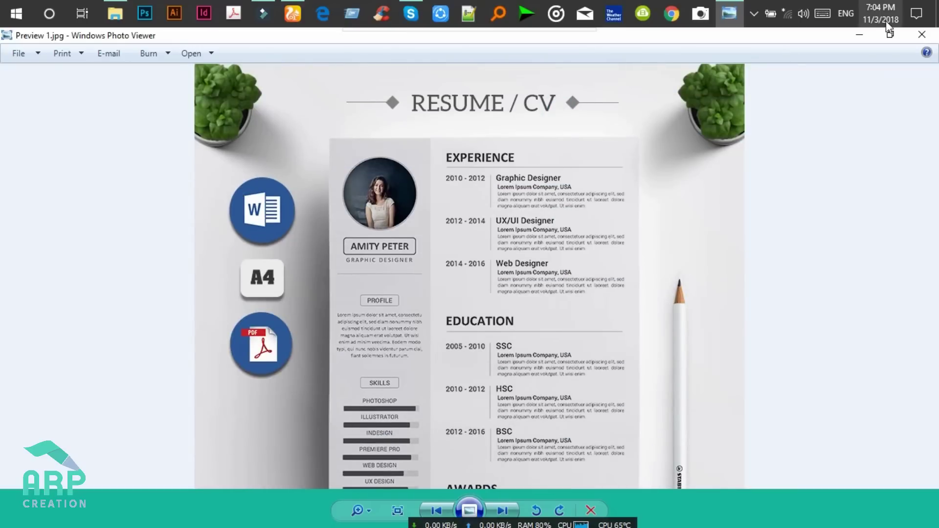
left_click(862, 34)
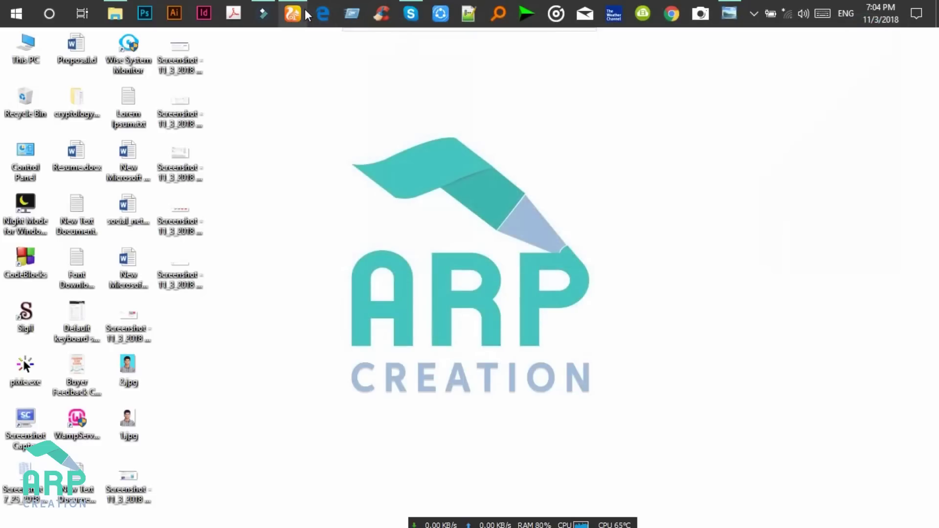
Review the template's product page in the browser, then return to the desktop
left_click(304, 10)
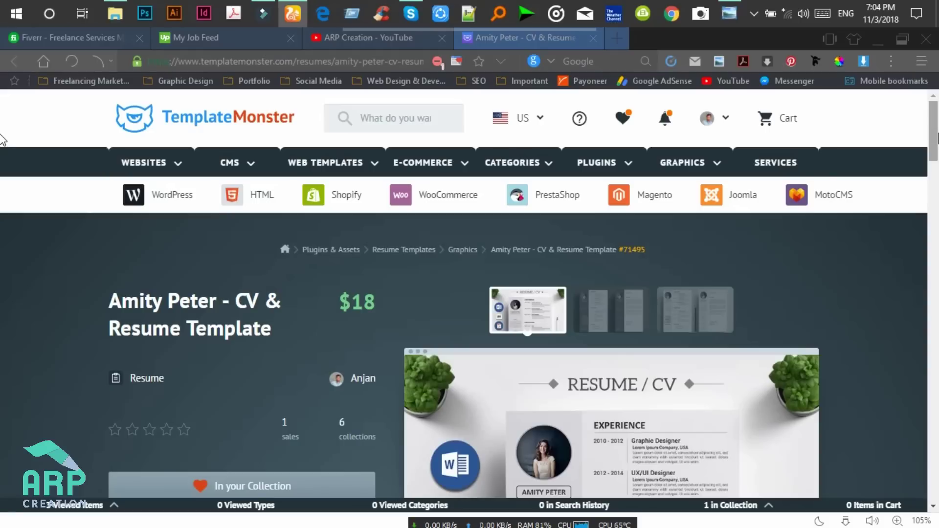
scroll(0, 141, "down", 2)
scroll(1, 186, "down", 3)
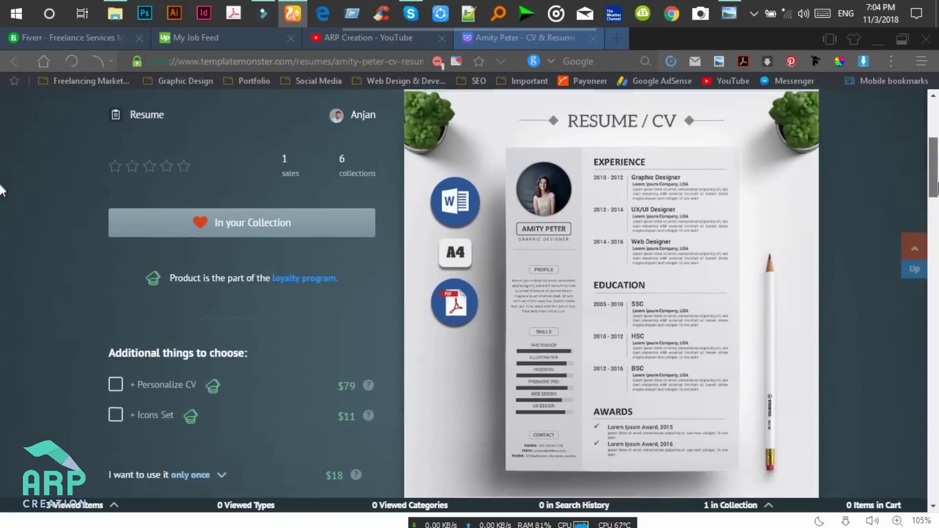
scroll(1, 233, "down", 5)
scroll(2, 264, "down", 5)
scroll(2, 206, "up", 2)
scroll(2, 117, "up", 10)
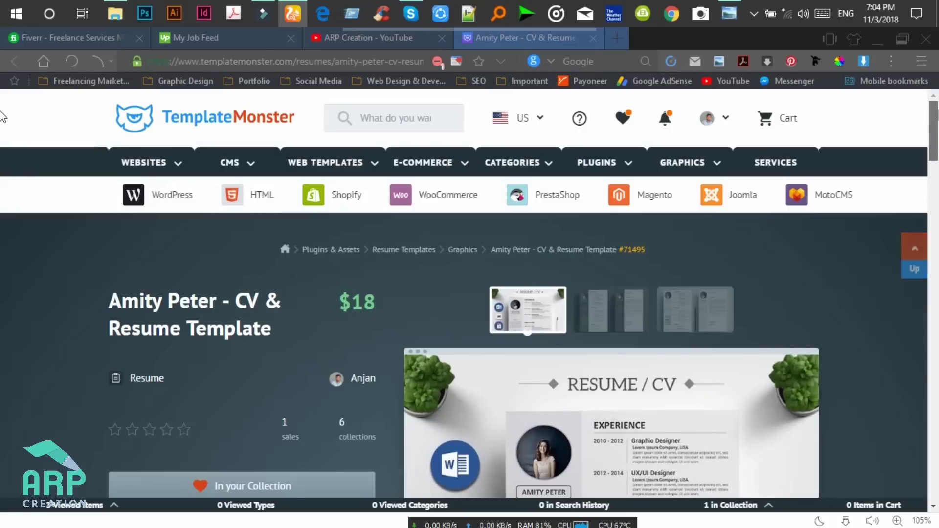
left_click(875, 45)
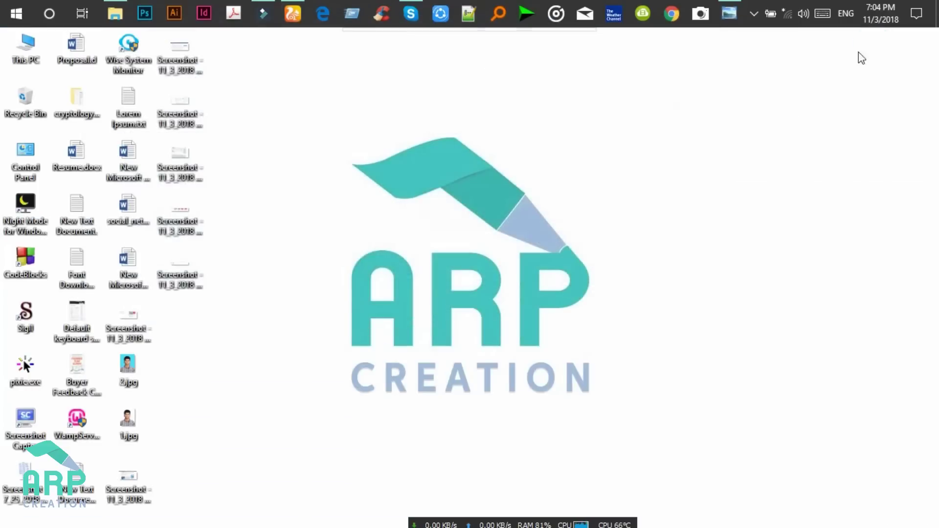
Create New Microsoft Word Document (3).docx on the desktop with the default name
right_click(345, 130)
left_click(403, 262)
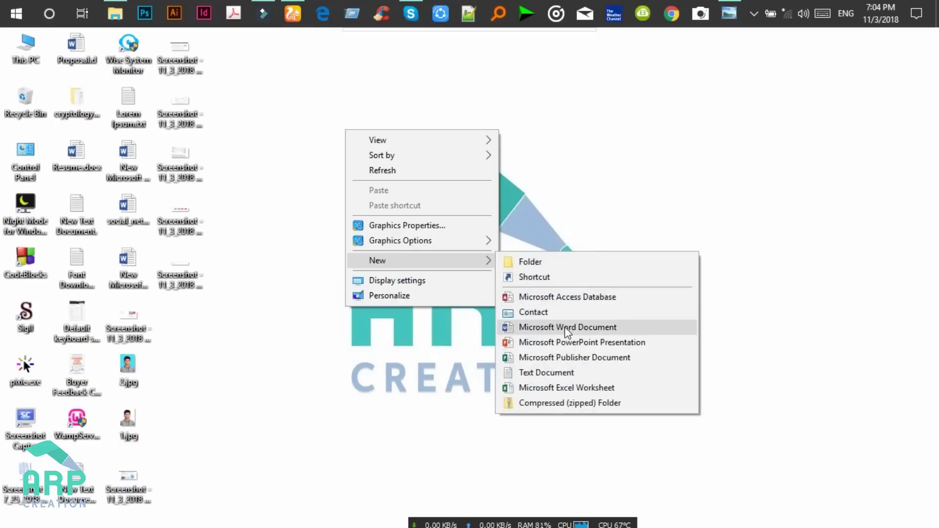
left_click(574, 329)
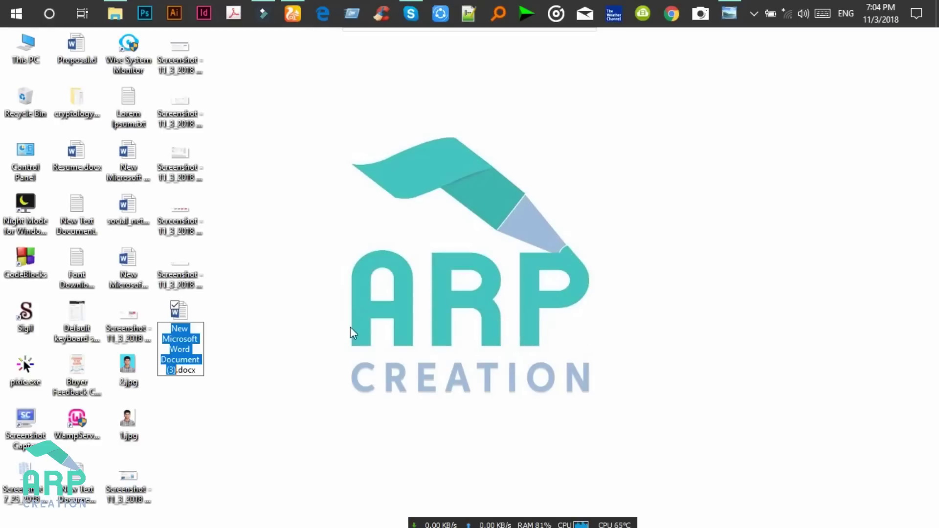
left_click(235, 324)
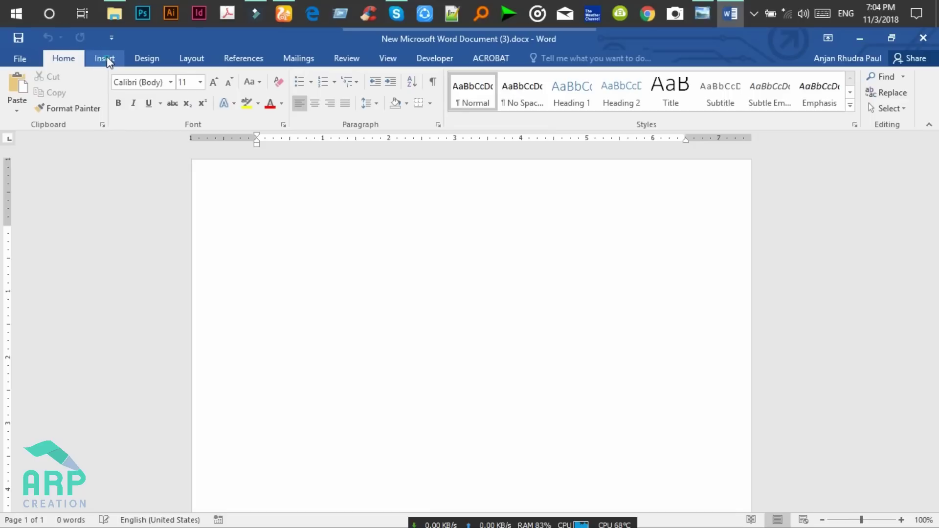
Draw a 2.02"-wide rectangle from the page's top-left corner
left_click(108, 59)
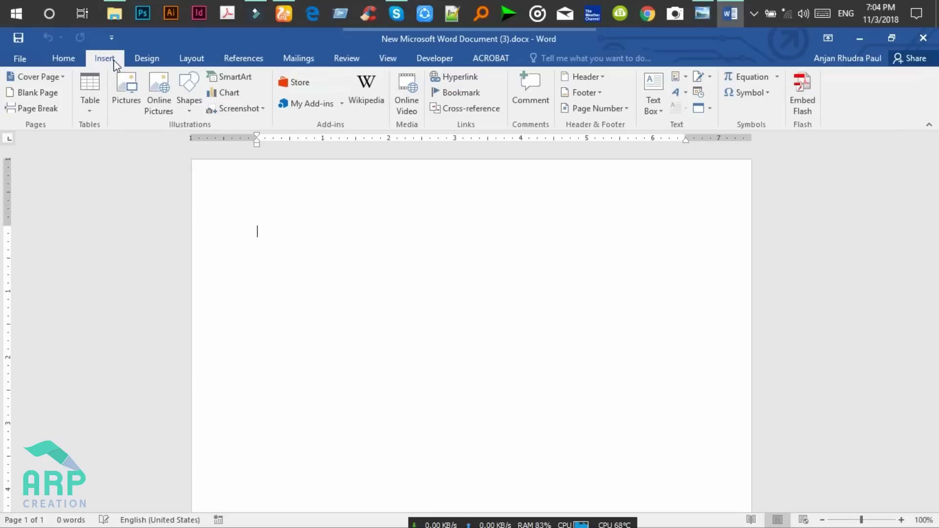
left_click(193, 111)
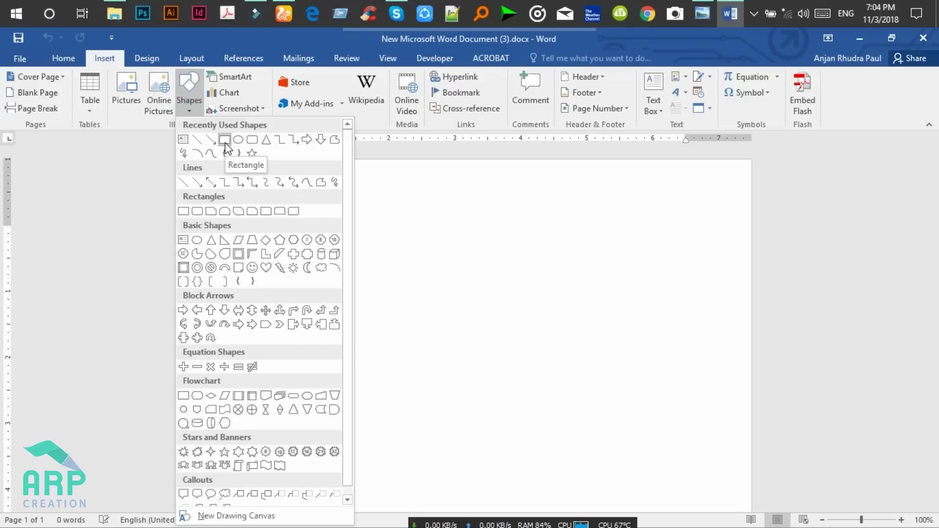
left_click(225, 142)
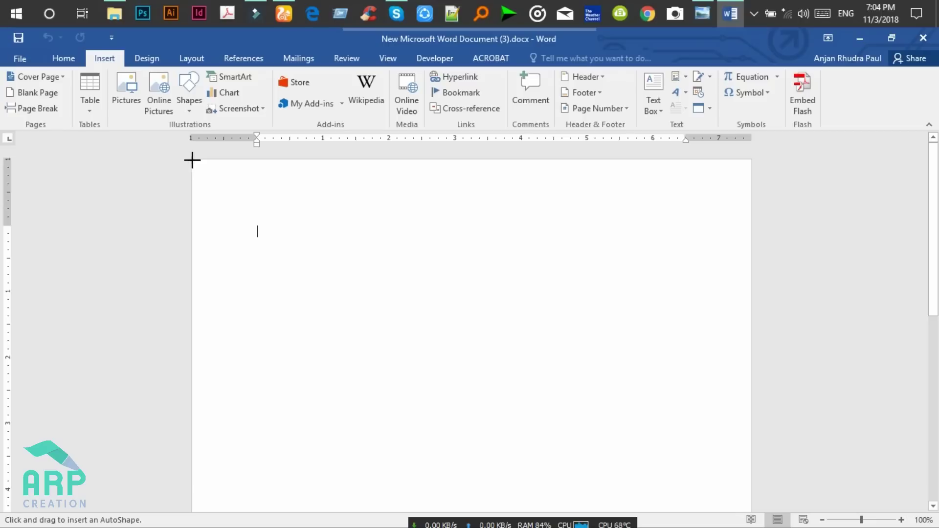
mouse_move(192, 160)
left_mouse_down()
mouse_move(319, 477)
mouse_move(314, 524)
mouse_move(326, 524)
left_mouse_up()
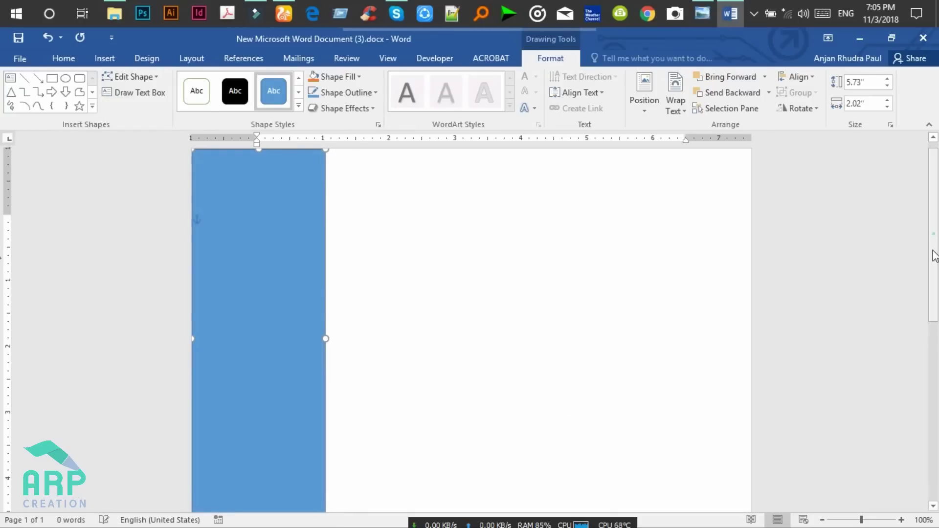
Stretch the rectangle down to the page bottom, making it 11.01" tall
left_click_drag(934, 247, 934, 368)
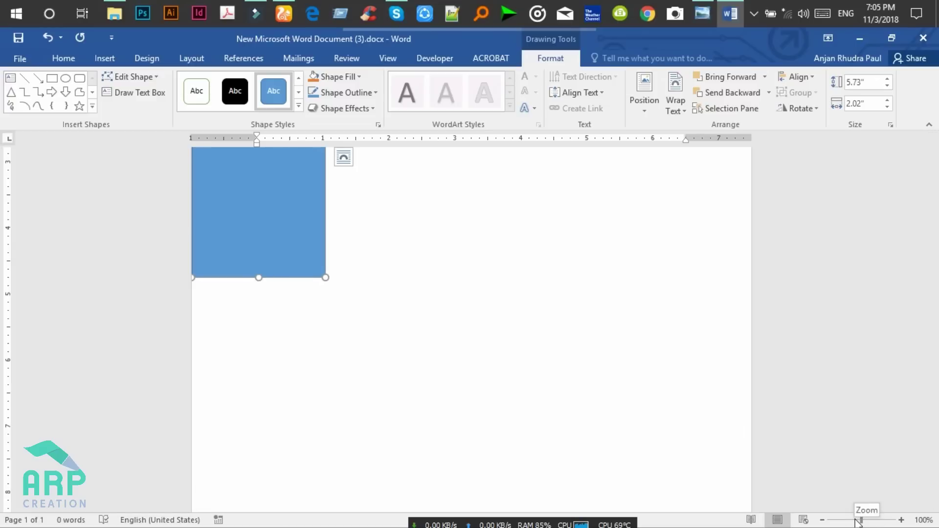
left_click_drag(859, 521, 853, 521)
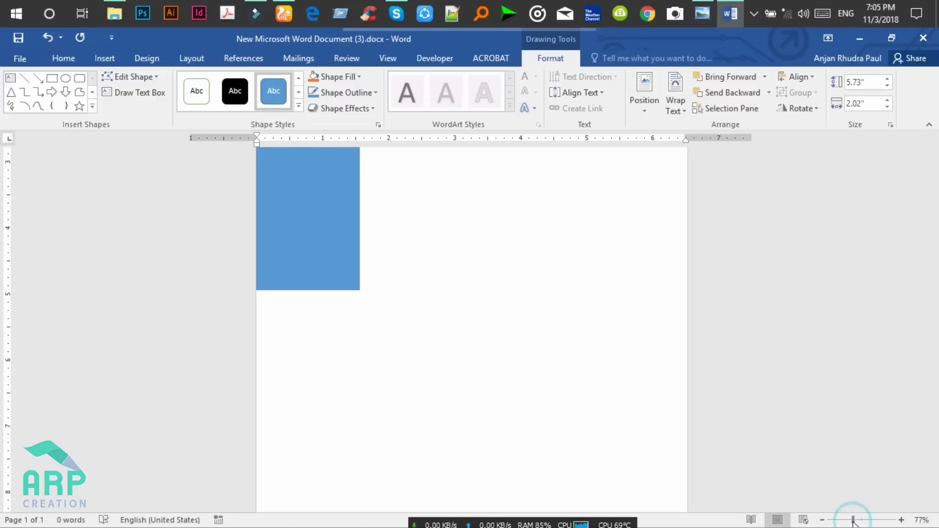
left_click_drag(308, 451, 309, 524)
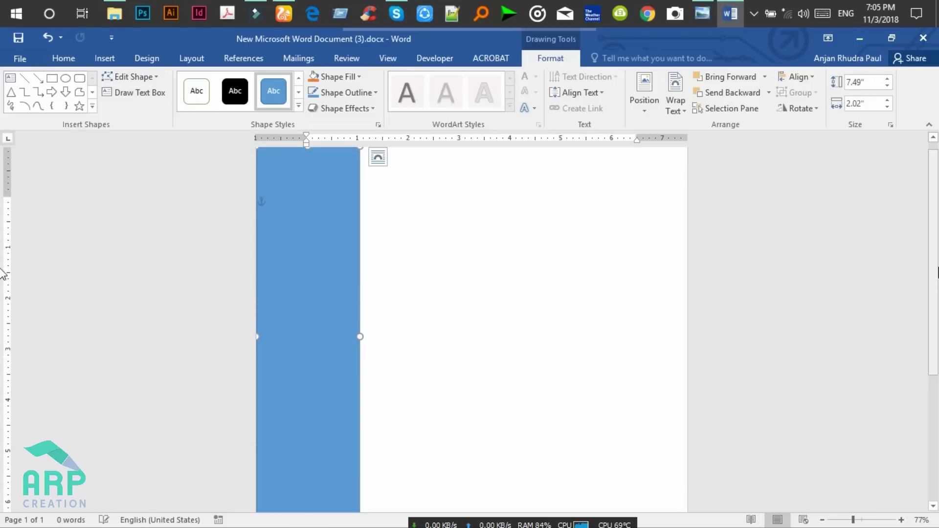
left_click_drag(929, 325, 934, 433)
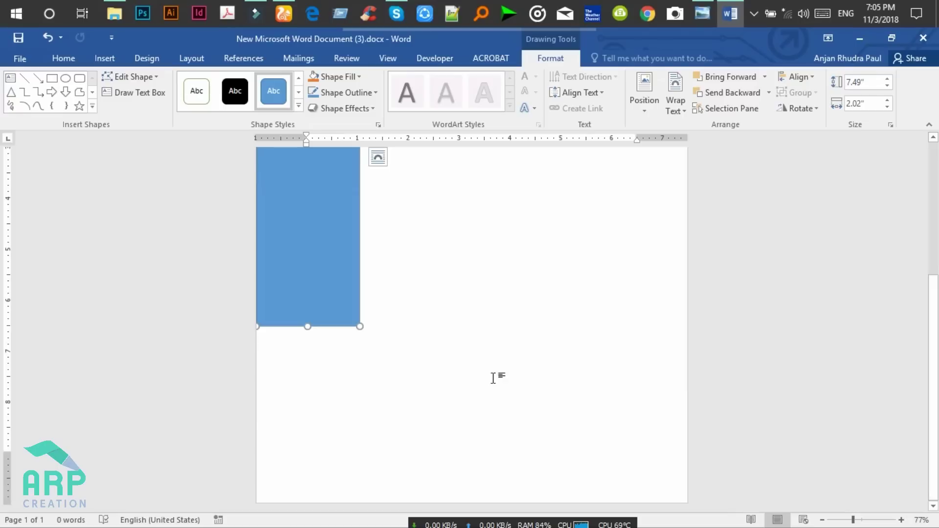
left_click_drag(311, 326, 310, 504)
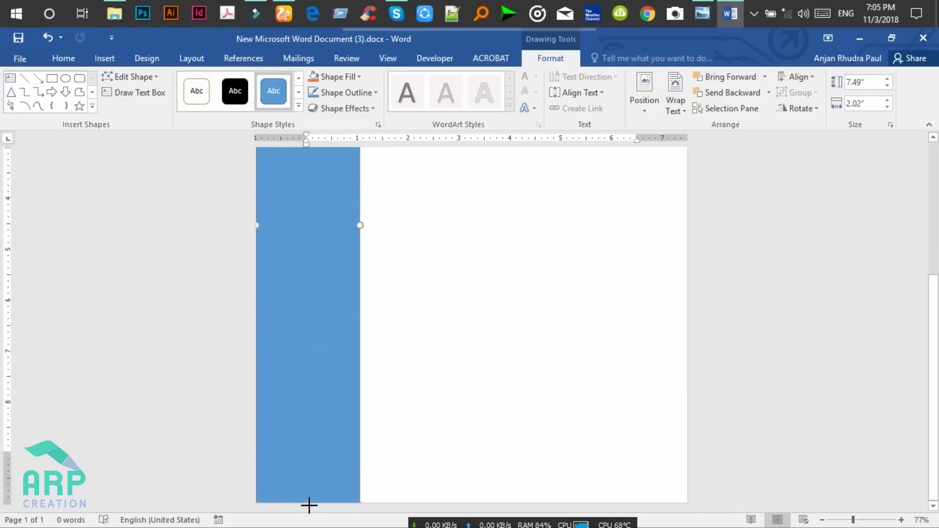
scroll(4, 220, "up", 3)
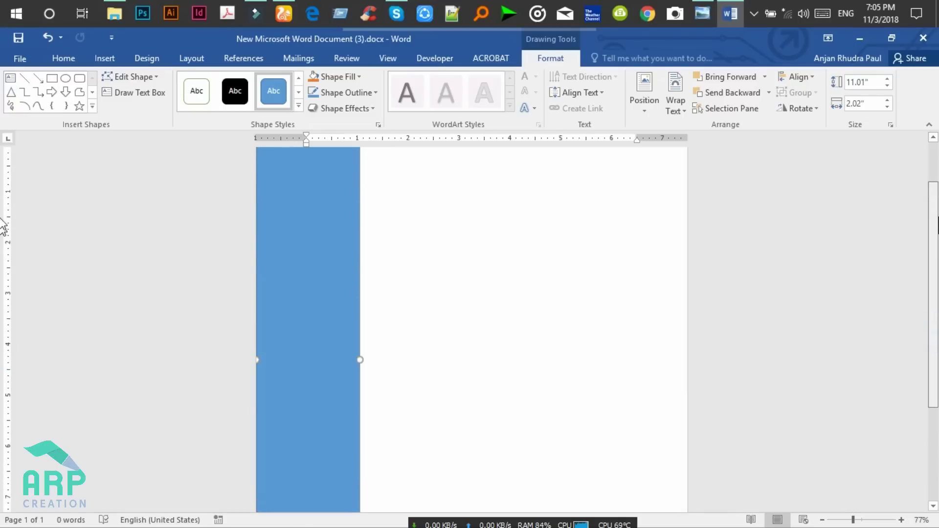
scroll(4, 192, "up", 2)
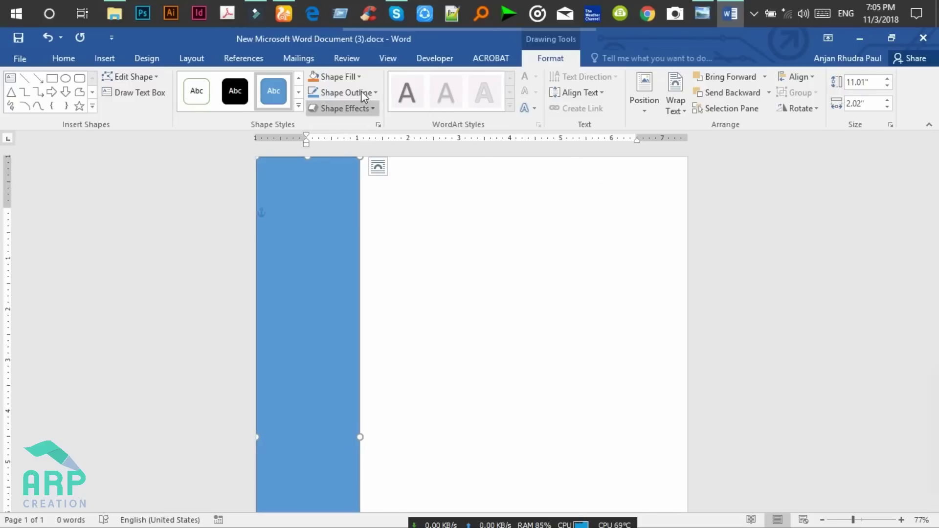
Fill the sidebar rectangle with light grey and set its outline to No Outline
left_click(357, 78)
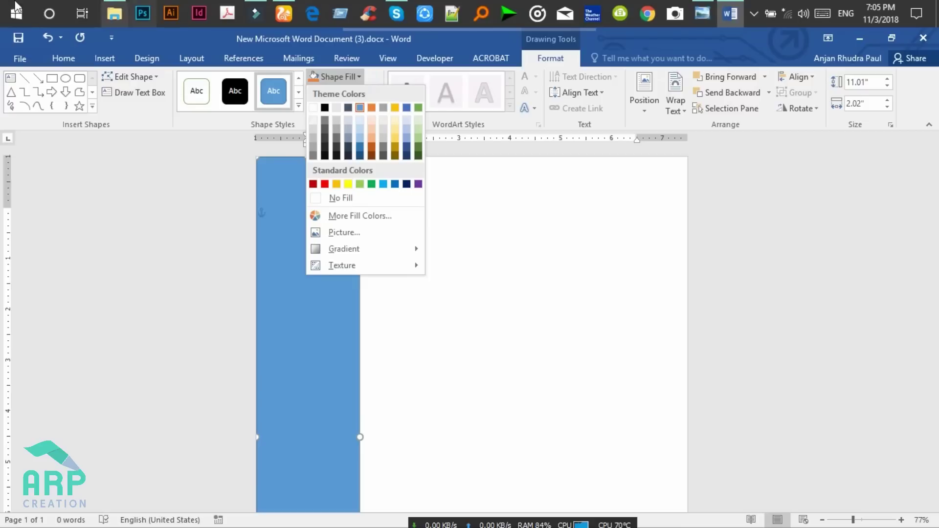
left_click(313, 121)
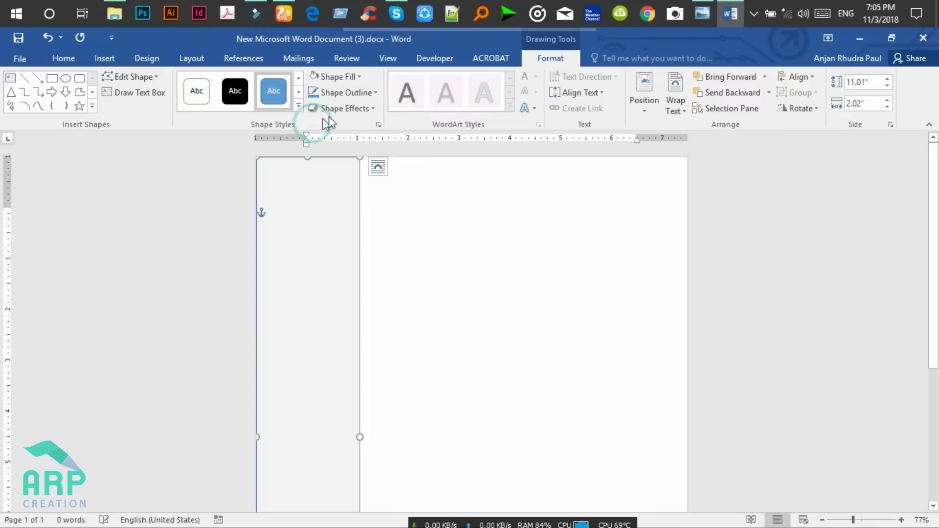
left_click(370, 94)
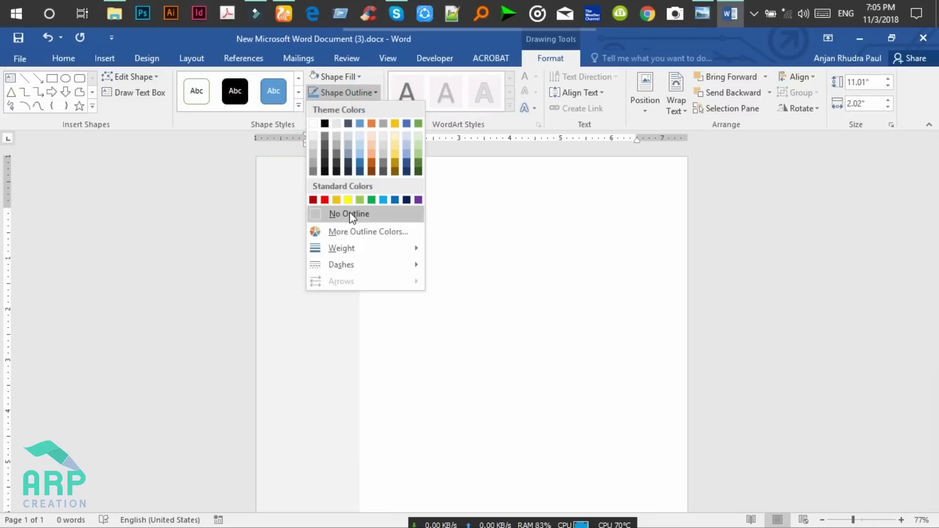
left_click(350, 212)
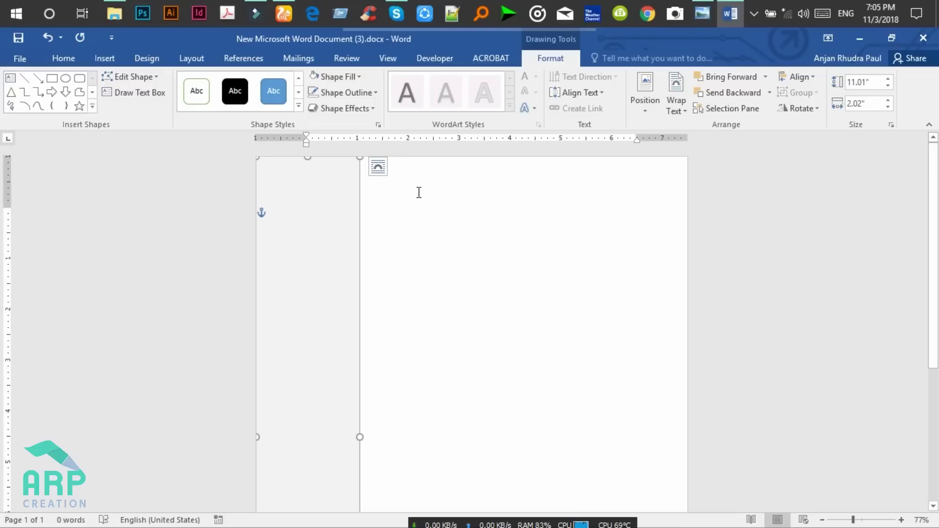
left_click(387, 234)
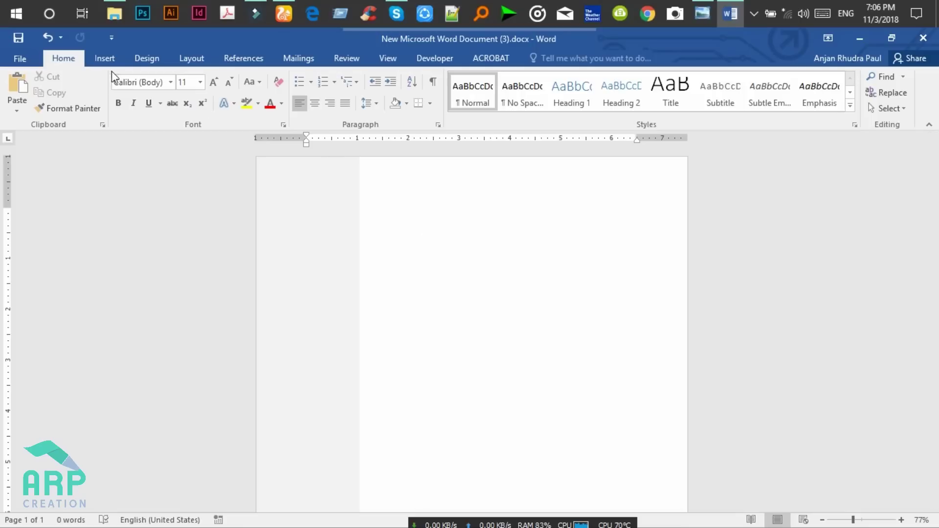
left_click(105, 58)
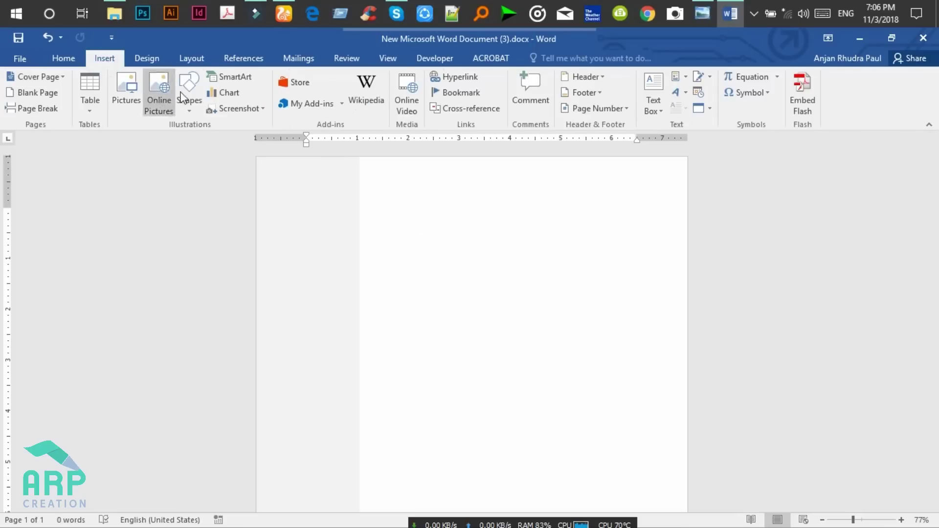
Draw a 2.18" oval circle and place it at the top of the grey sidebar
left_click(196, 114)
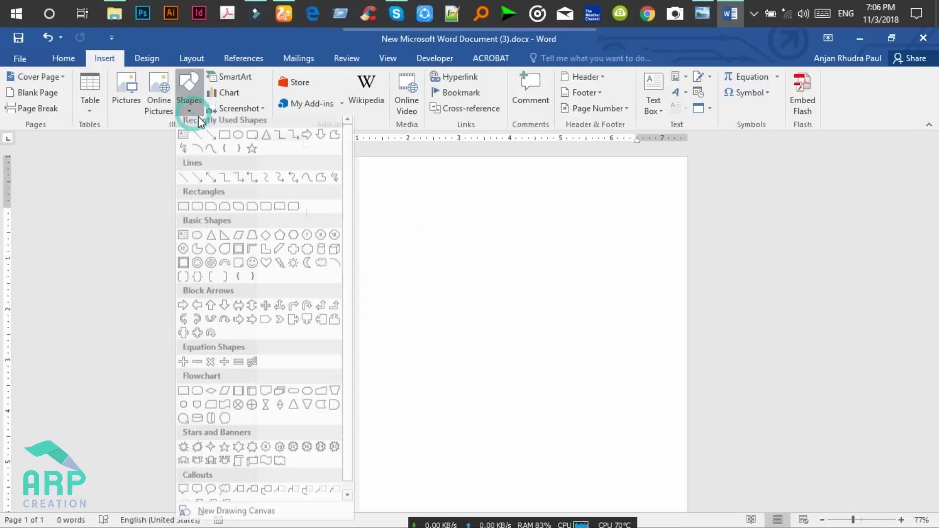
left_click(241, 141)
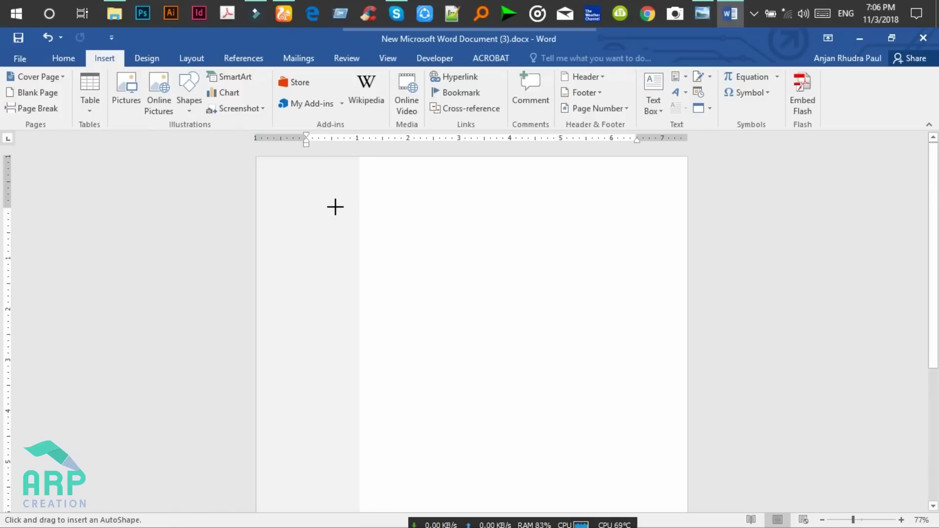
left_click_drag(332, 197, 423, 321)
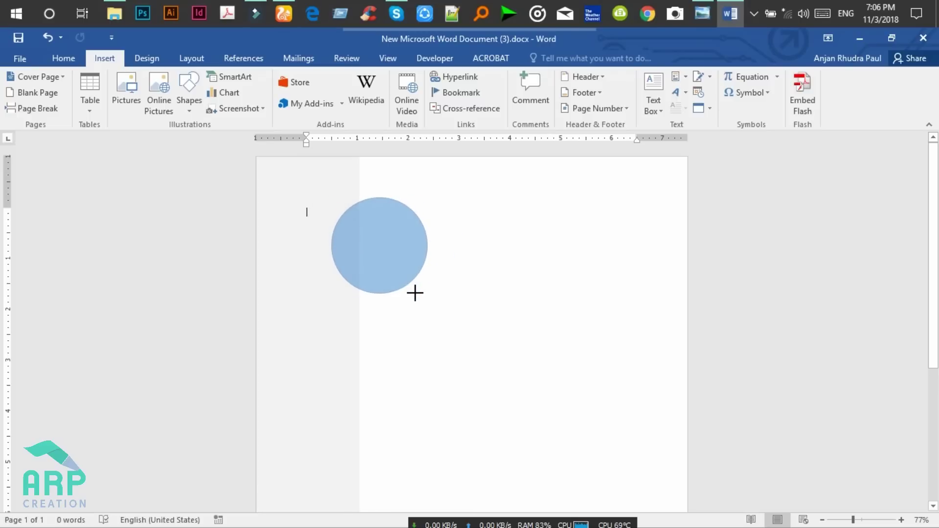
mouse_move(423, 322)
left_mouse_down()
mouse_move(421, 302)
mouse_move(427, 310)
left_mouse_up()
left_click(411, 245)
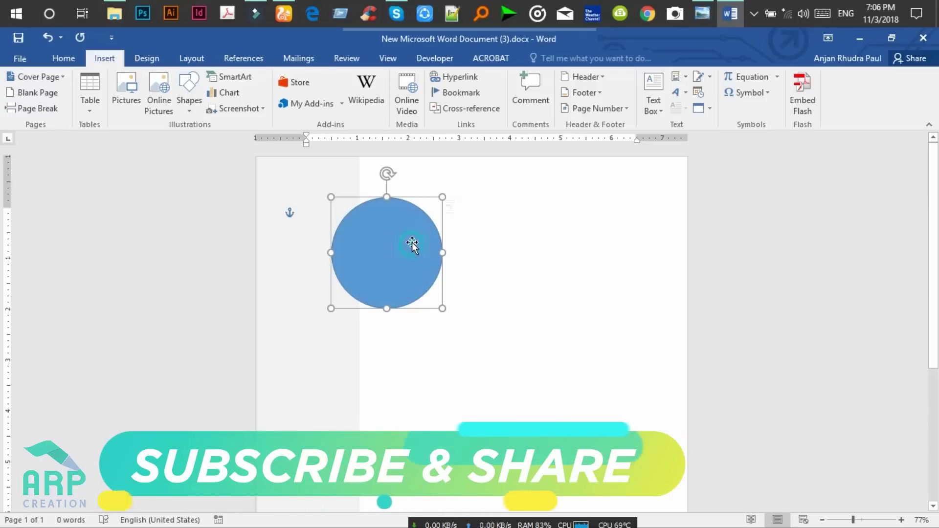
left_click_drag(412, 243, 360, 231)
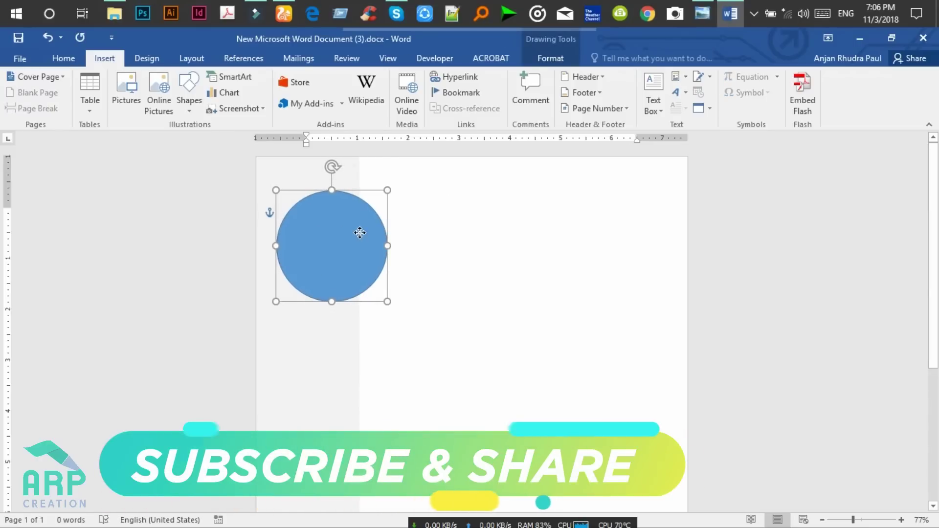
left_click_drag(359, 230, 360, 232)
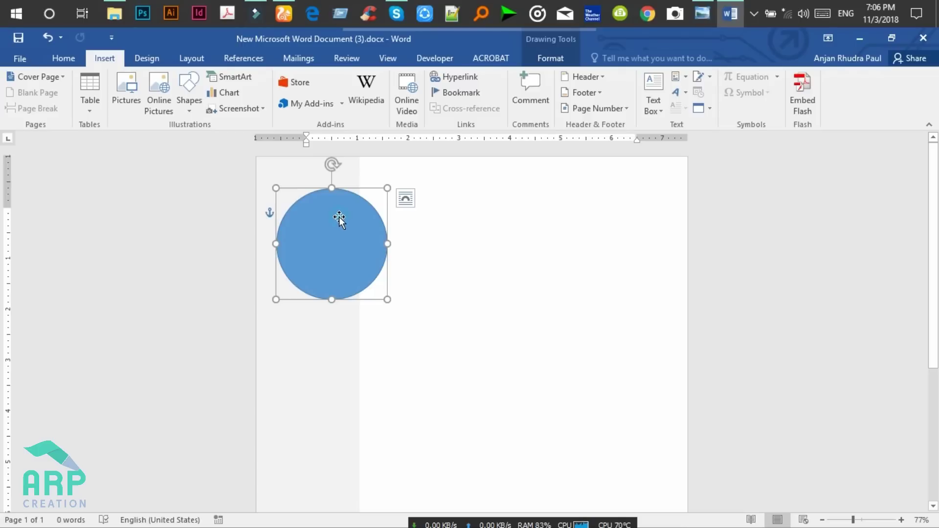
double_click(339, 219)
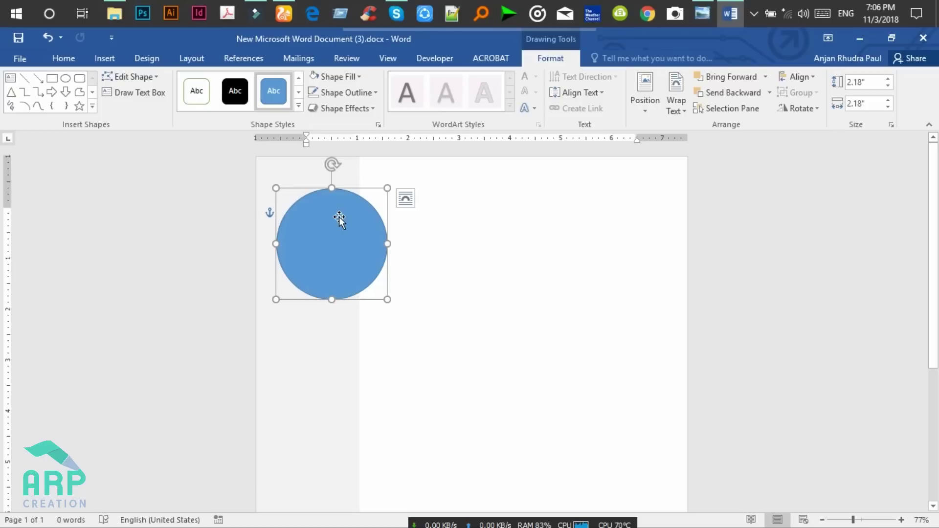
Give the circle a white fill and a light grey outline
left_click(358, 77)
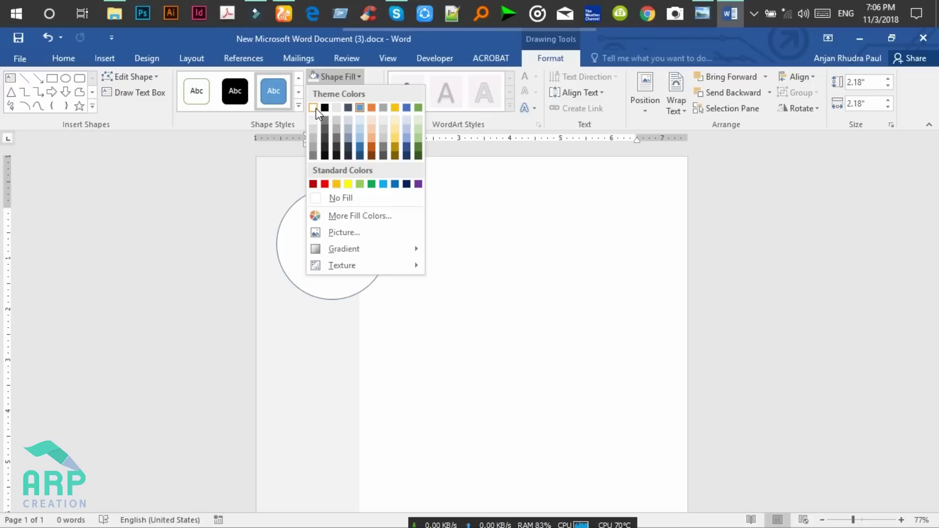
left_click(317, 108)
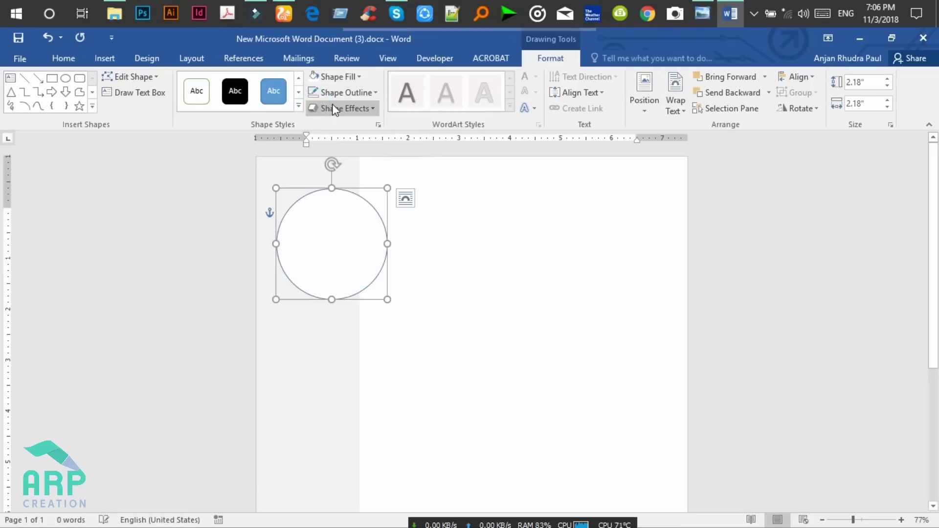
left_click(361, 95)
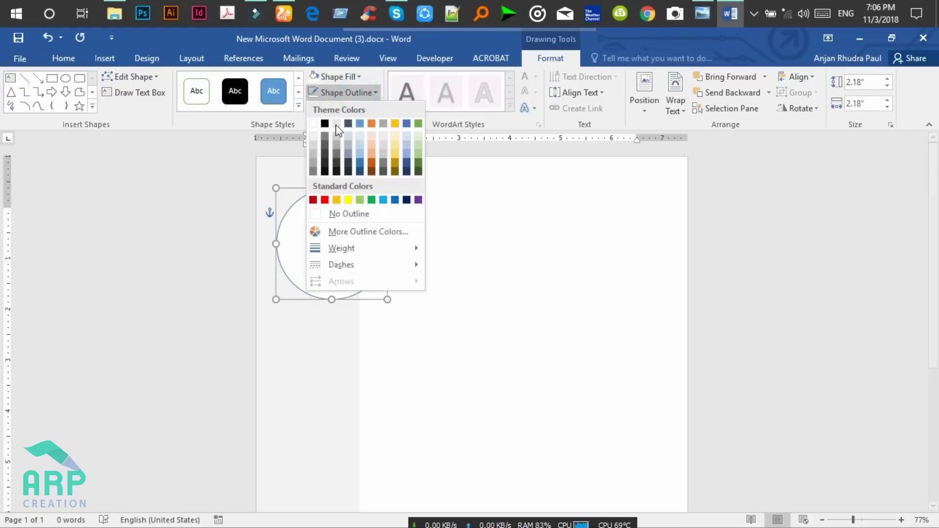
left_click(313, 147)
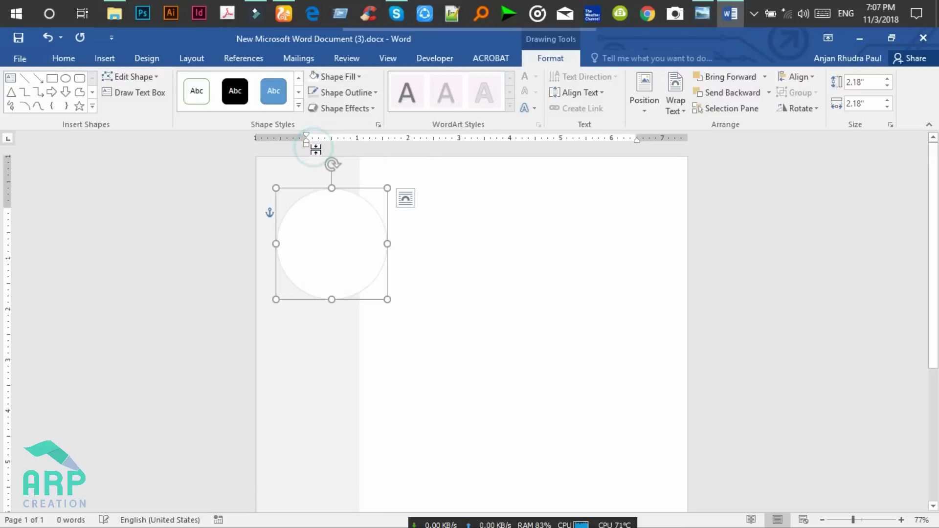
Widen the grey sidebar past the circle's right edge and recentre the circle slightly
left_click(342, 353)
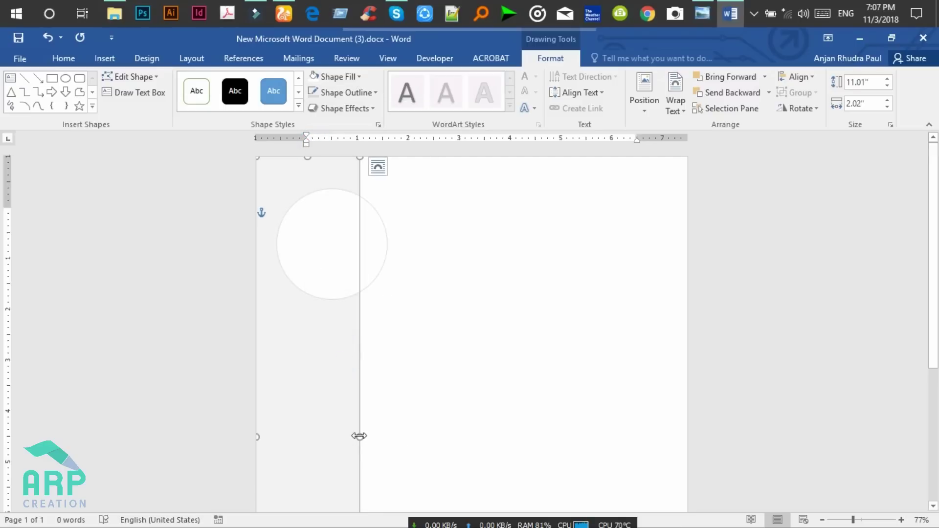
left_click_drag(359, 436, 412, 428)
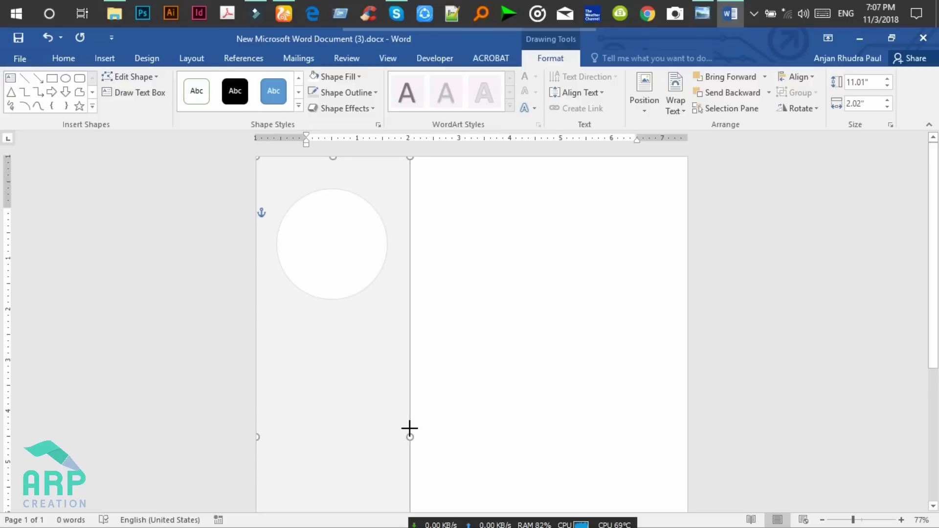
left_click(484, 309)
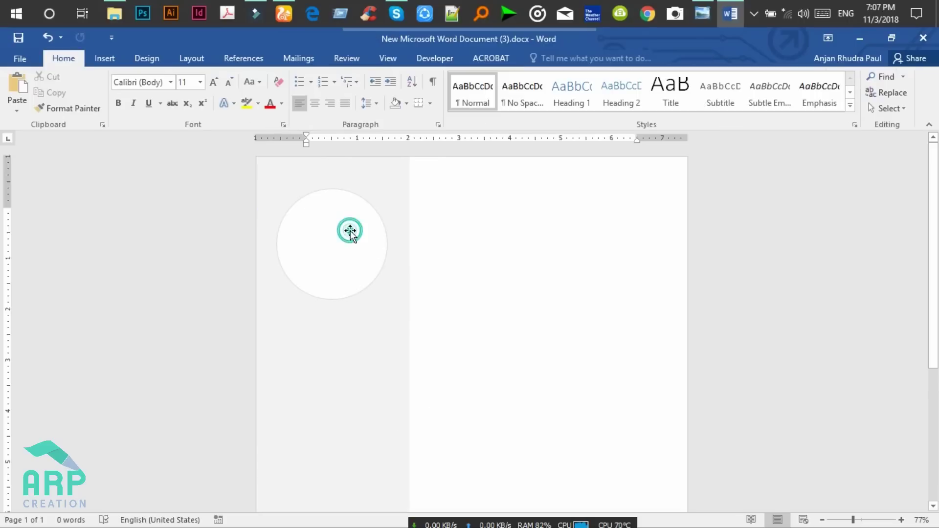
left_click_drag(350, 229, 351, 229)
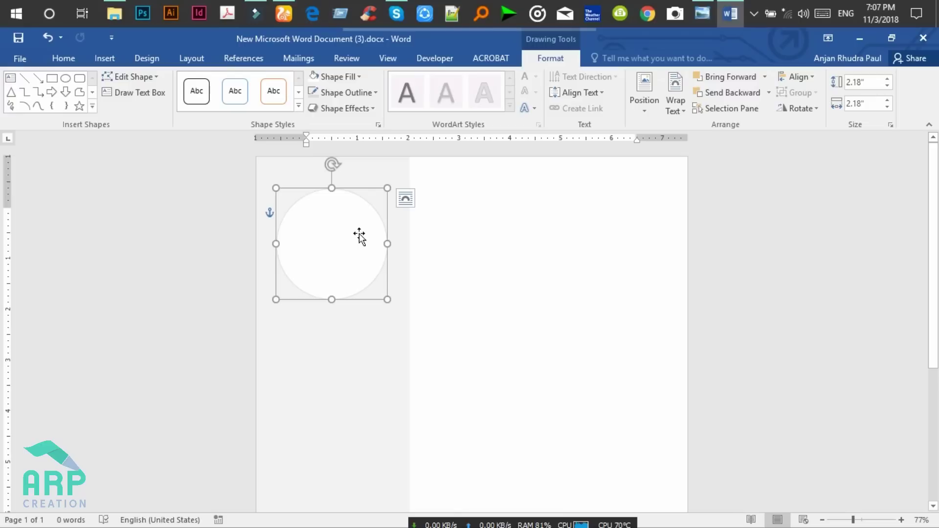
Switch the circle to Picture or texture fill in the Format Shape pane
right_click(359, 234)
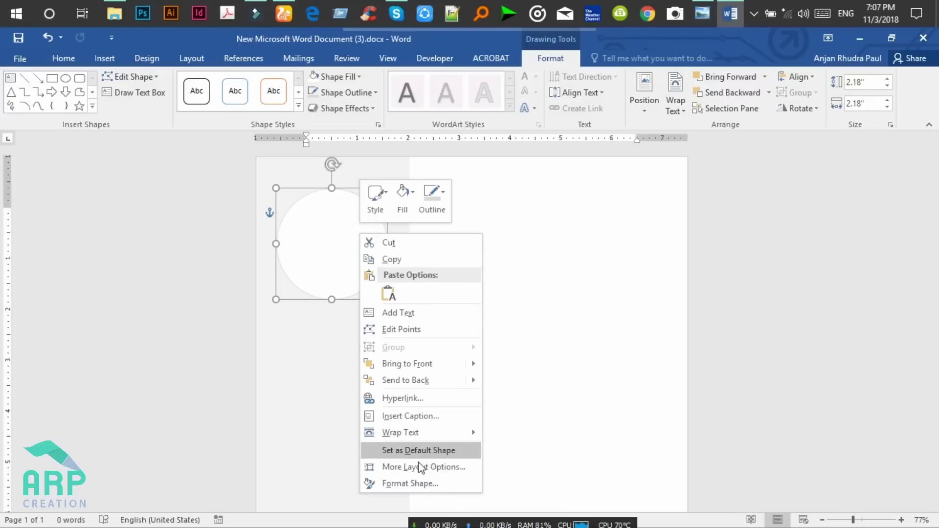
left_click(423, 489)
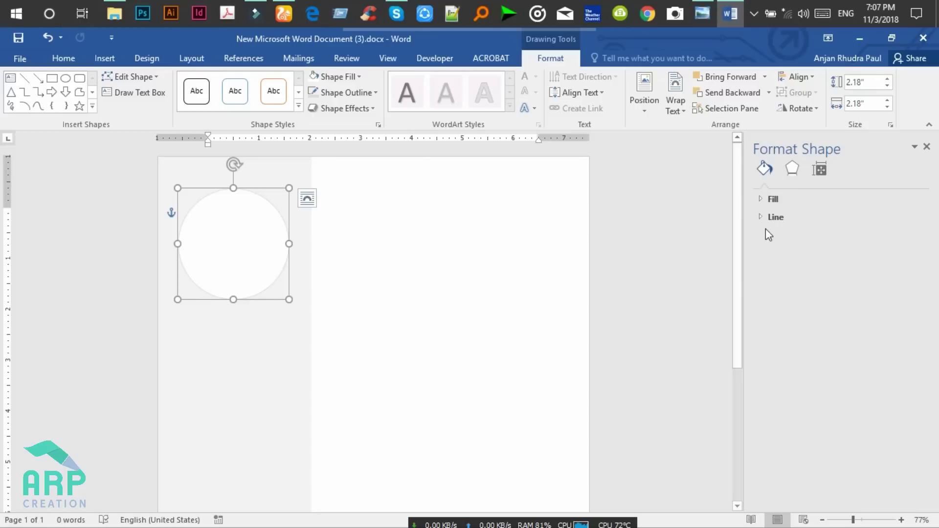
left_click(763, 198)
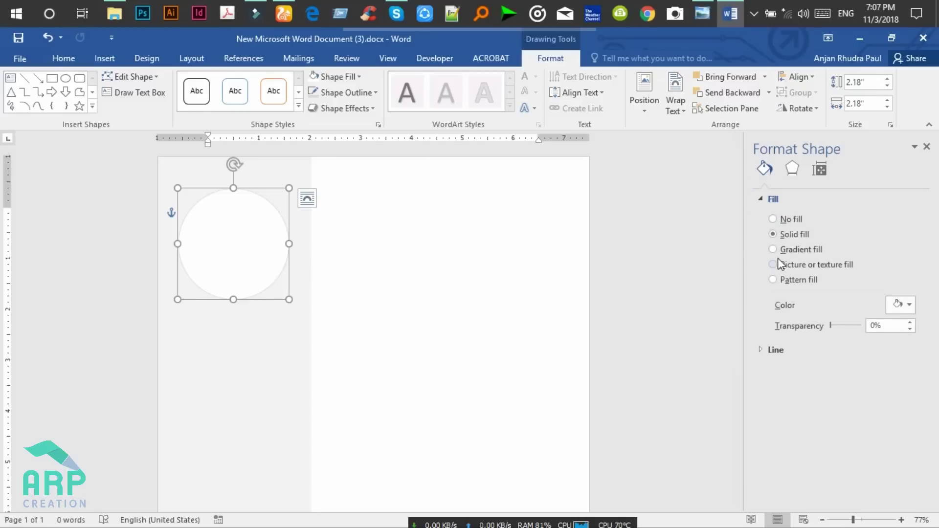
left_click(773, 265)
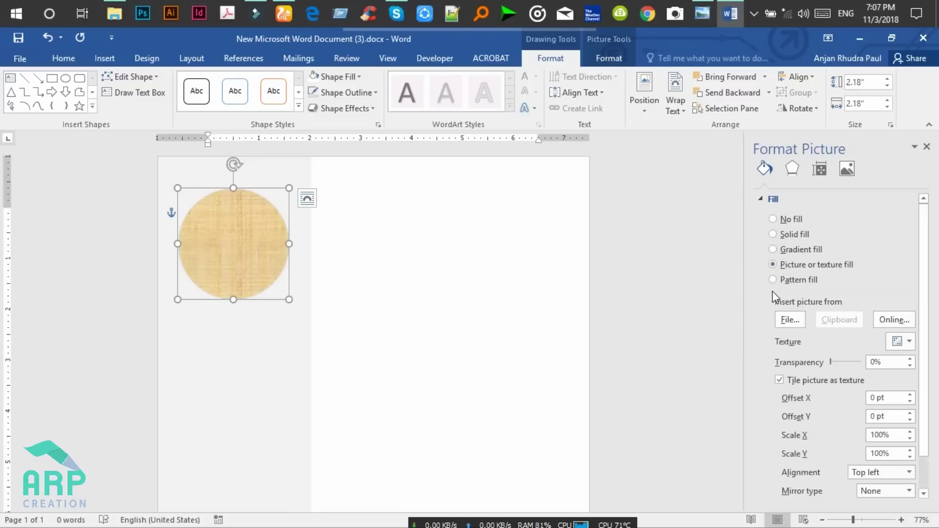
left_click_drag(927, 287, 926, 356)
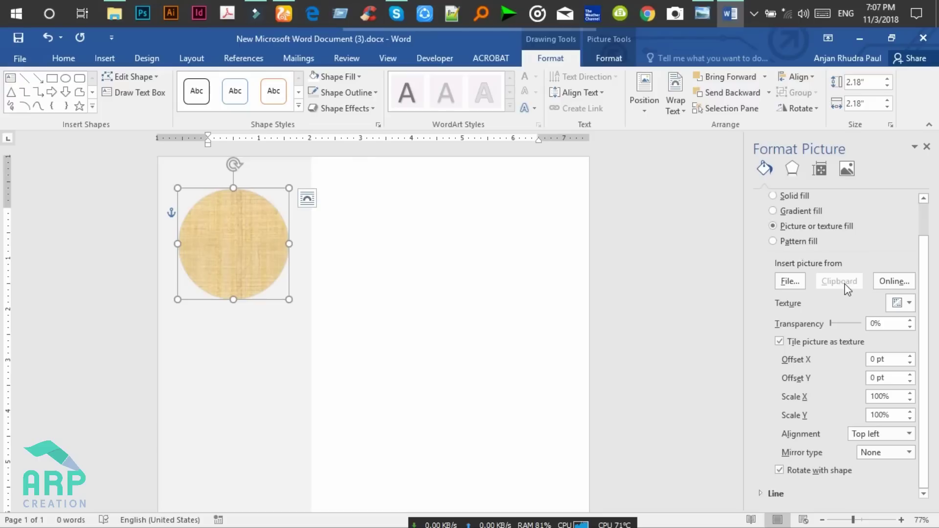
Insert attractive-background-beautiful-756453.jpg from E:\FREE as the circle's picture fill
left_click(788, 287)
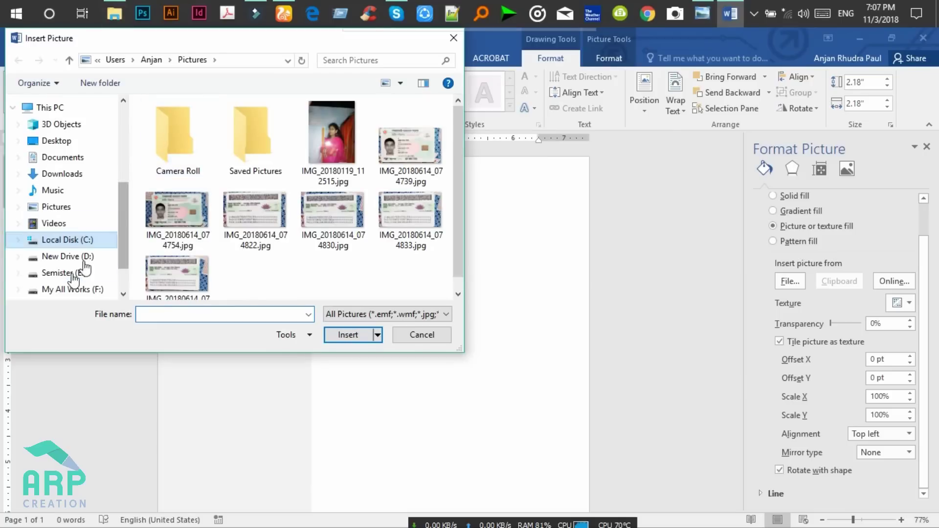
left_click(72, 273)
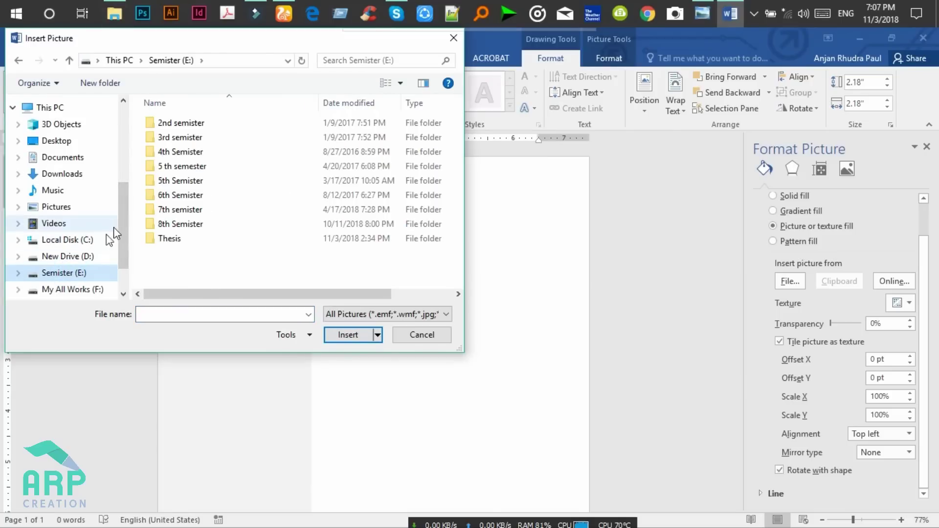
double_click(155, 131)
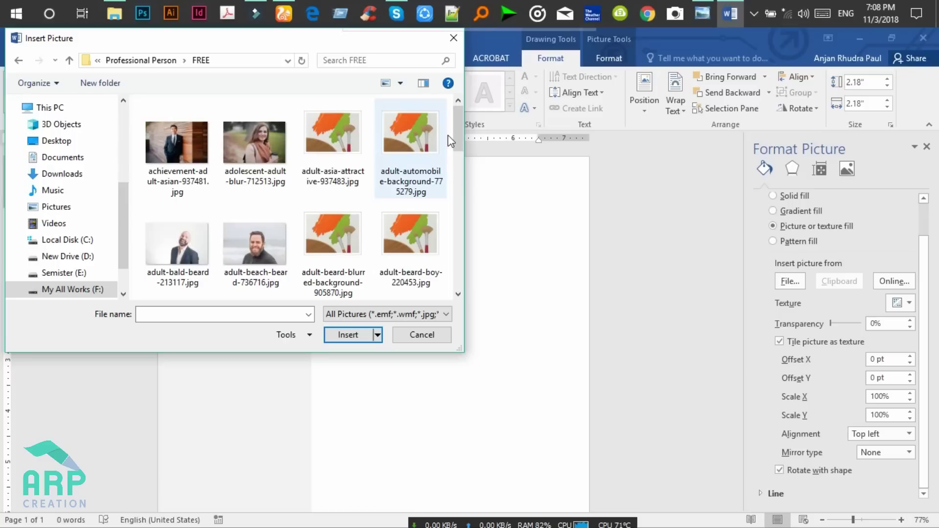
left_click_drag(457, 127, 454, 184)
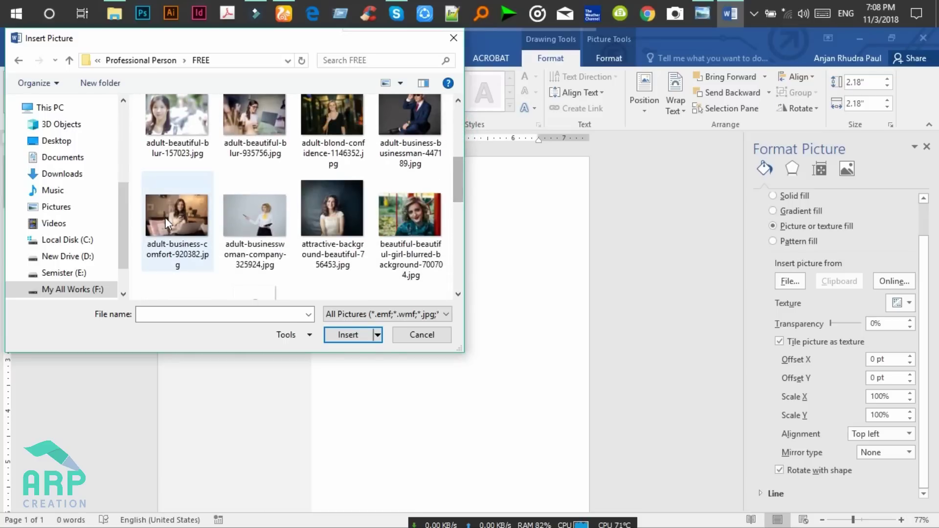
left_click(324, 223)
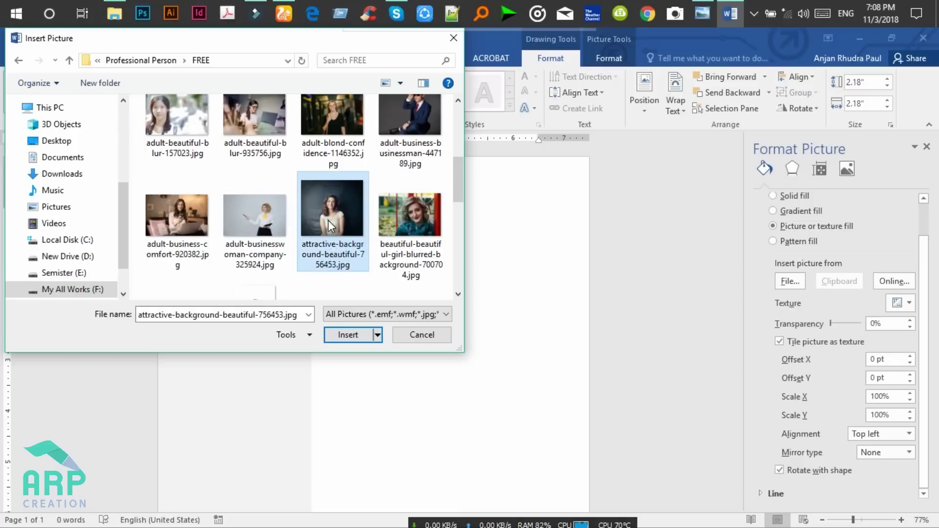
left_click(347, 335)
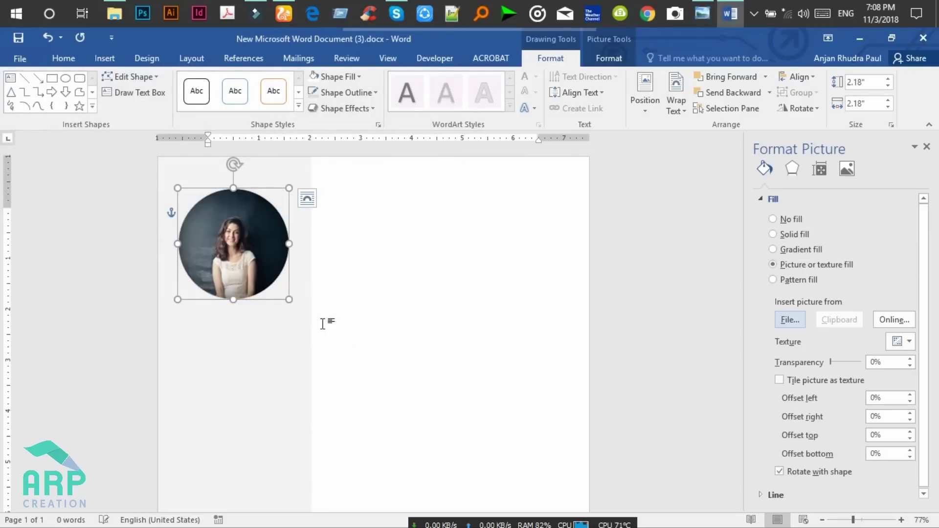
left_click(266, 326)
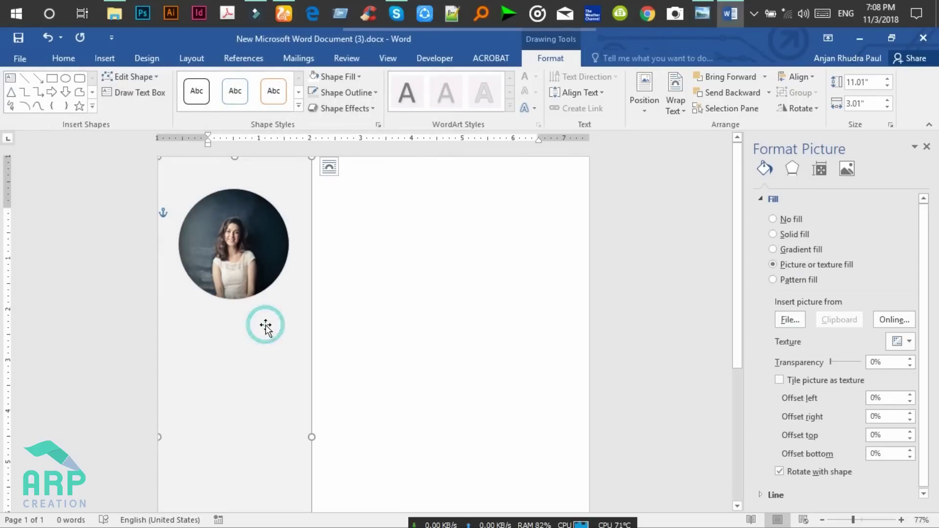
left_click(927, 152)
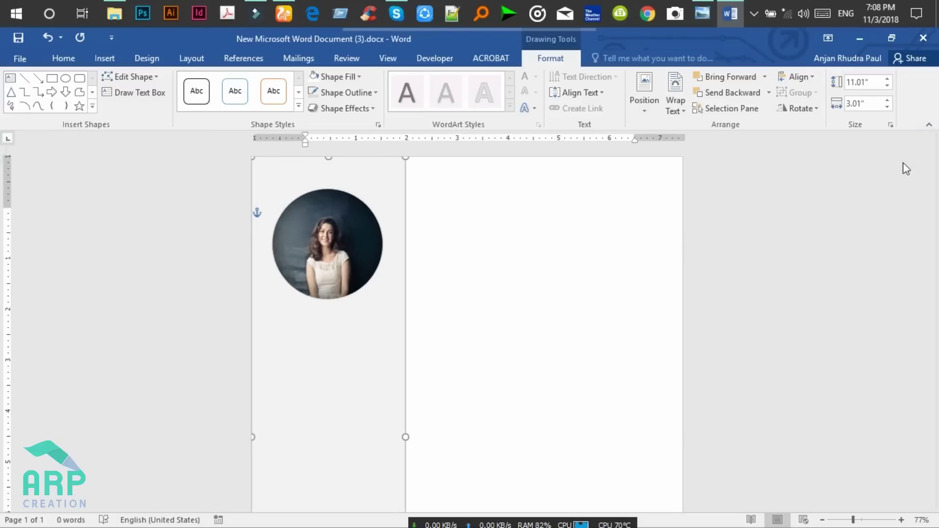
Draw a 0.5" by 2.03" rounded rectangle below the photo circle
left_click(306, 248)
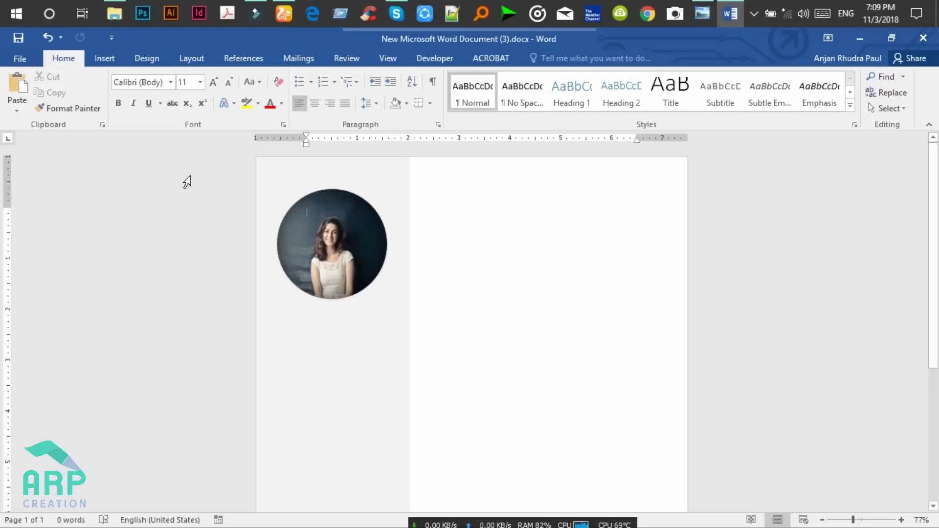
left_click(104, 58)
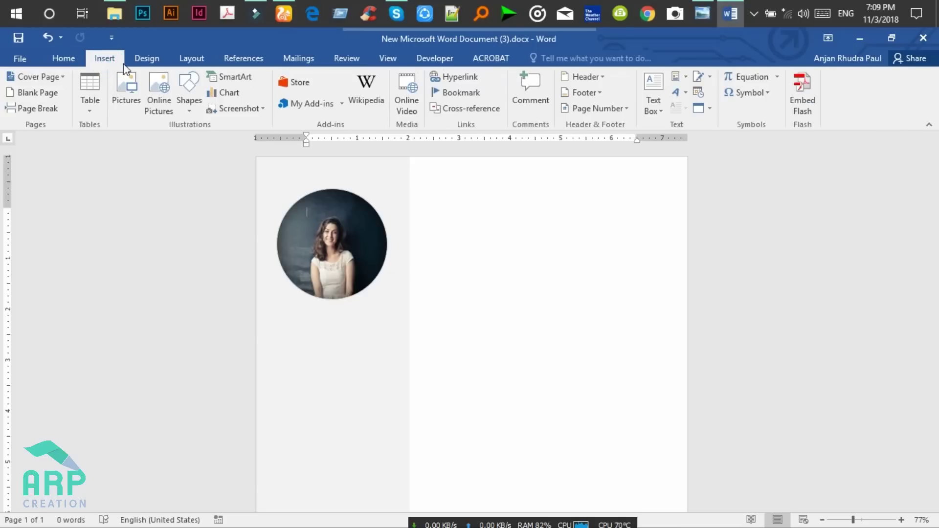
left_click(190, 113)
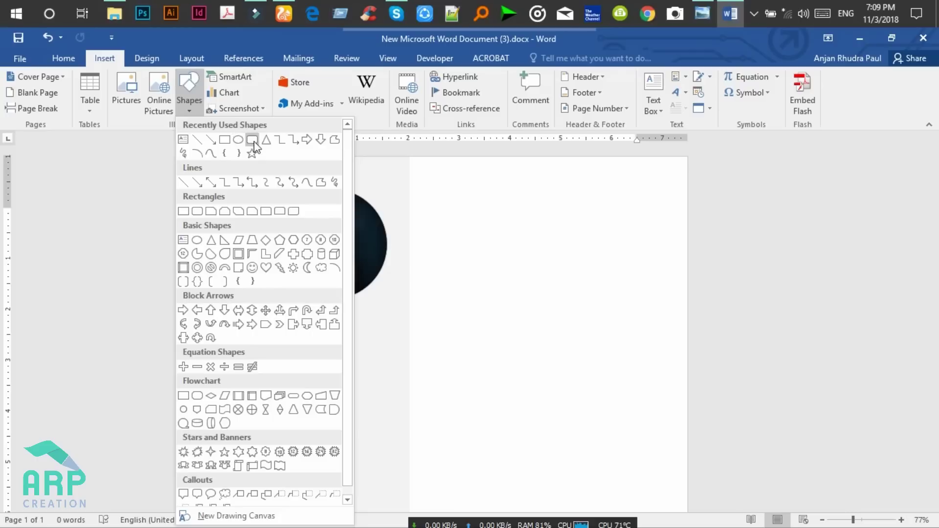
left_click(256, 142)
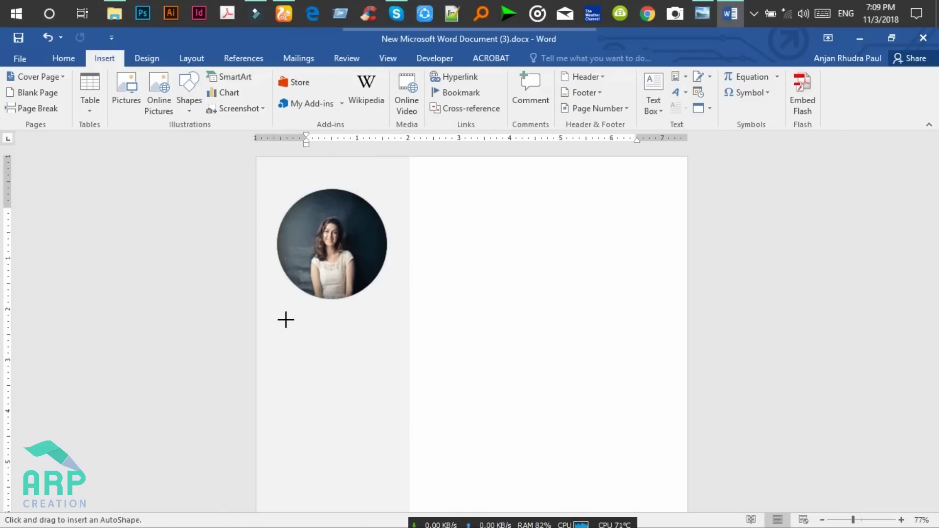
left_click_drag(286, 320, 392, 347)
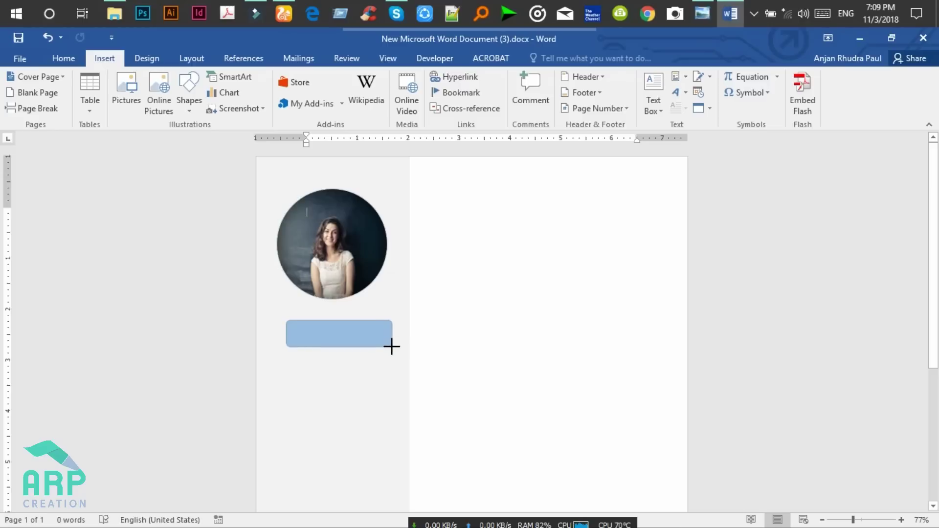
left_click_drag(392, 347, 392, 346)
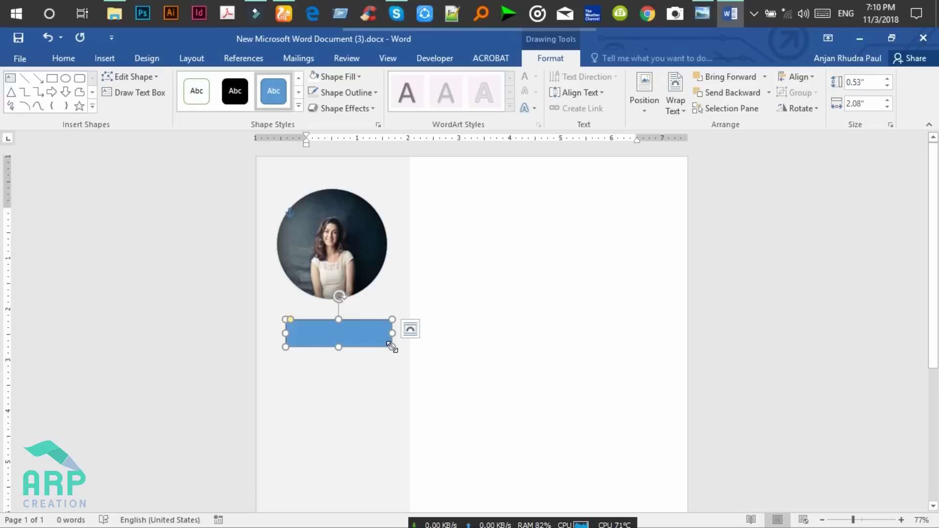
Set the rounded rectangle to No Fill with a grey outline
left_click(360, 77)
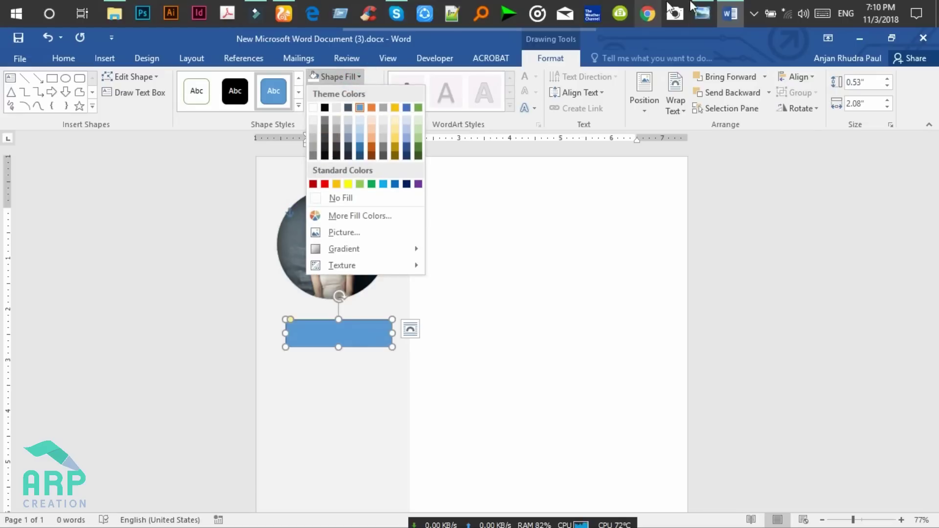
left_click(705, 12)
left_click(713, 6)
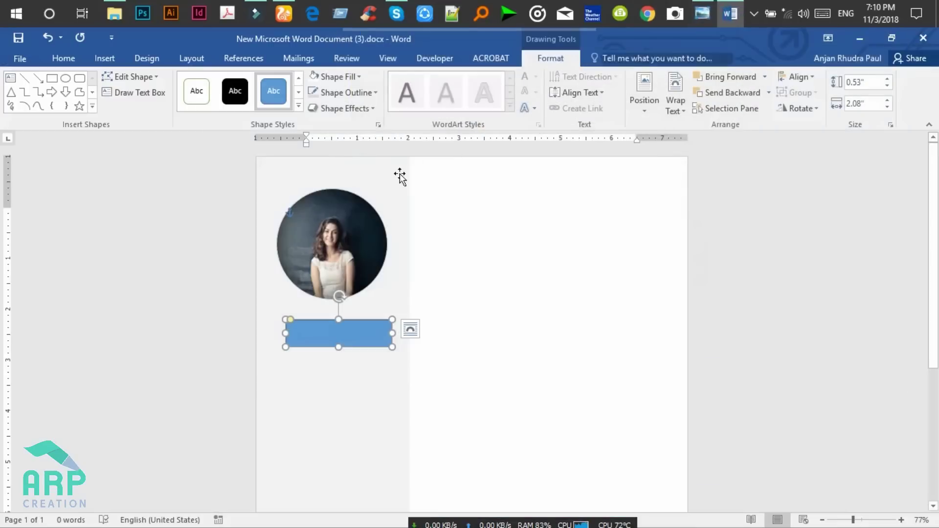
left_click(354, 78)
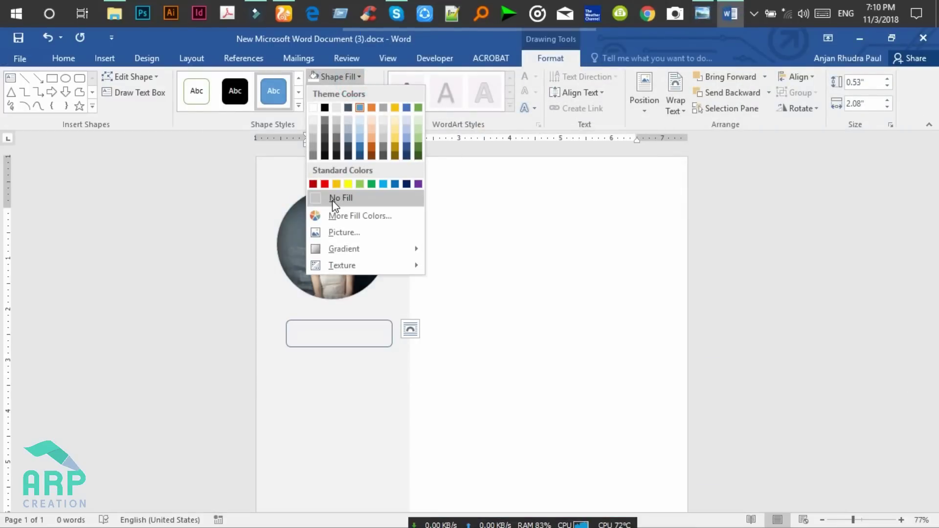
left_click(333, 197)
left_click(364, 93)
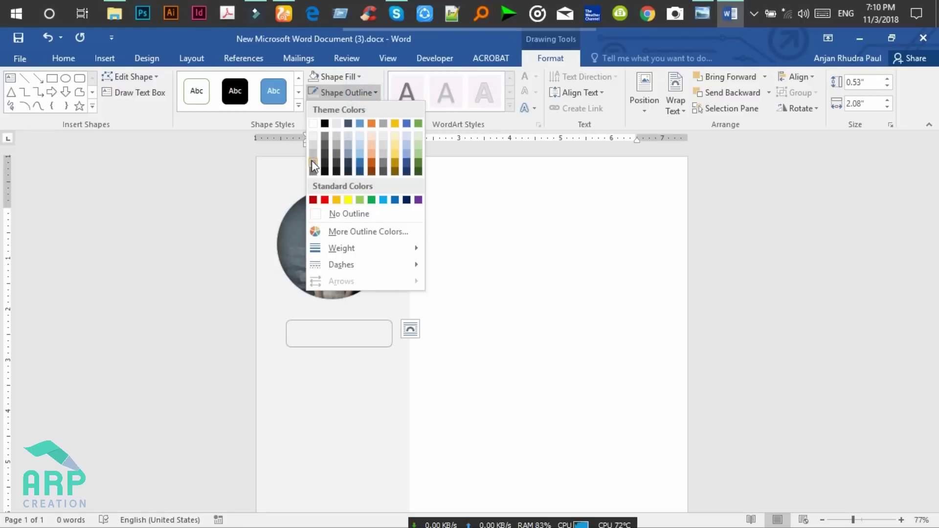
left_click(313, 161)
right_click(349, 327)
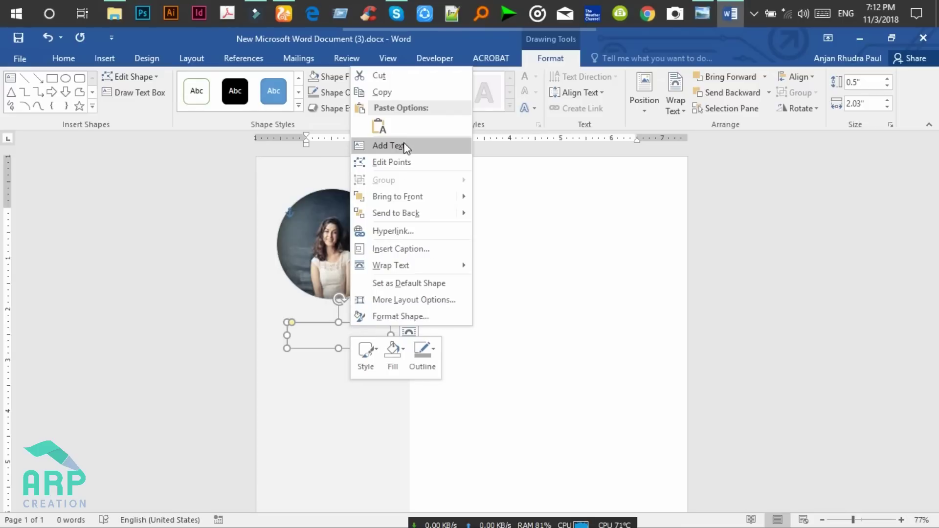
Type the CV owner's name in the box and set it to 20 pt
left_click(401, 146)
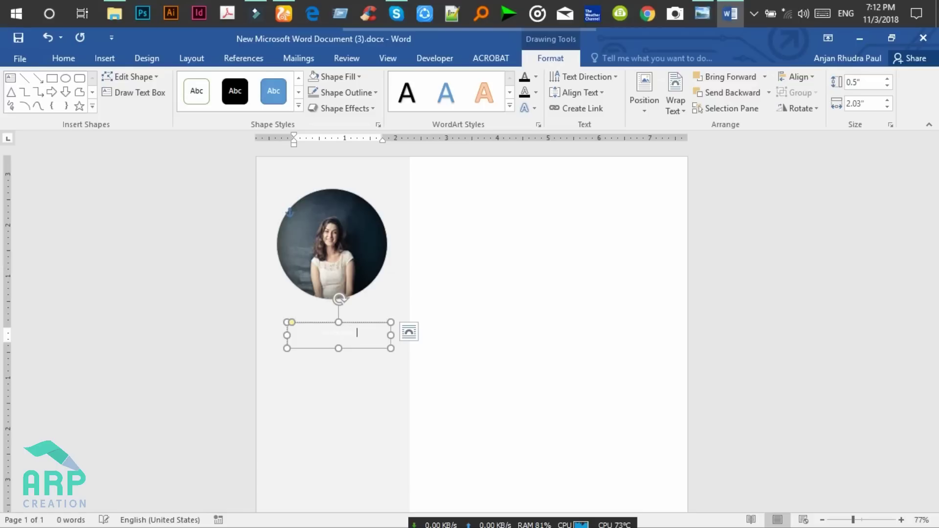
triple_click(364, 335)
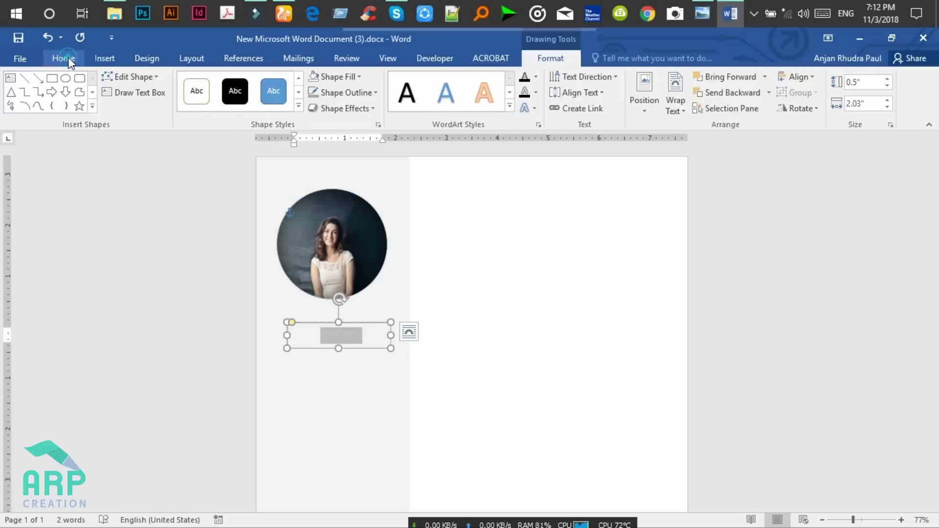
left_click(64, 58)
left_click(270, 103)
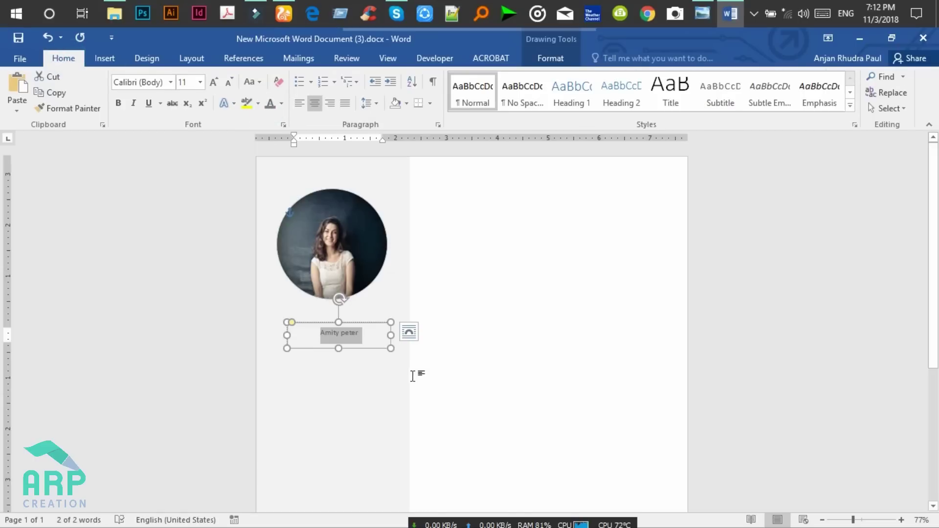
left_click(361, 332)
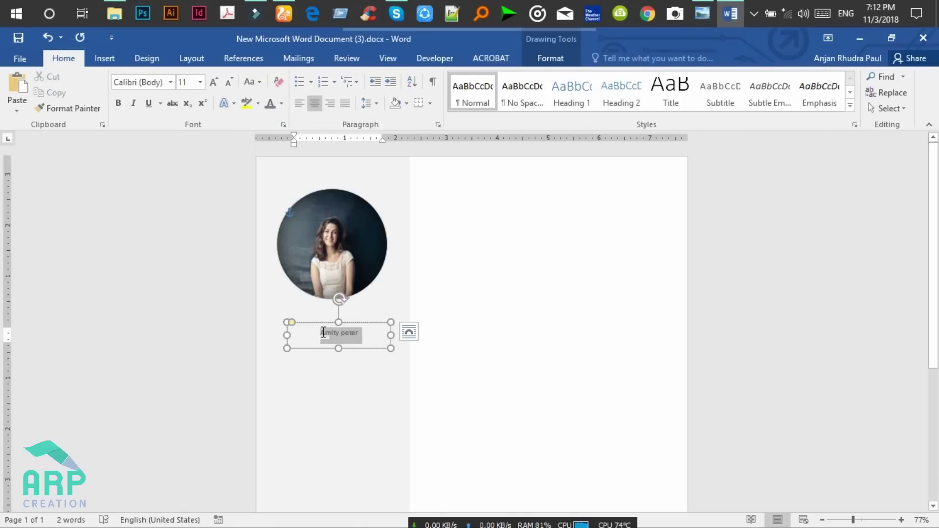
left_click_drag(324, 332, 363, 335)
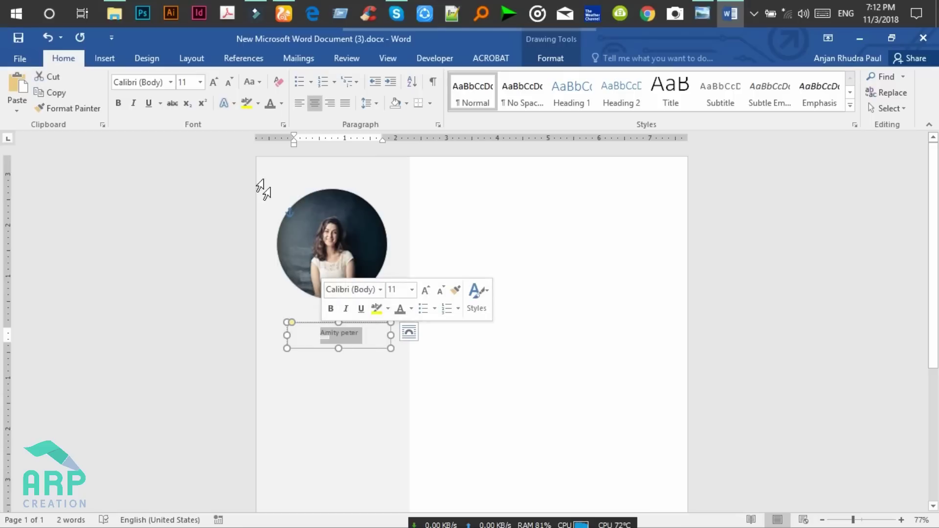
left_click(185, 82)
type("20")
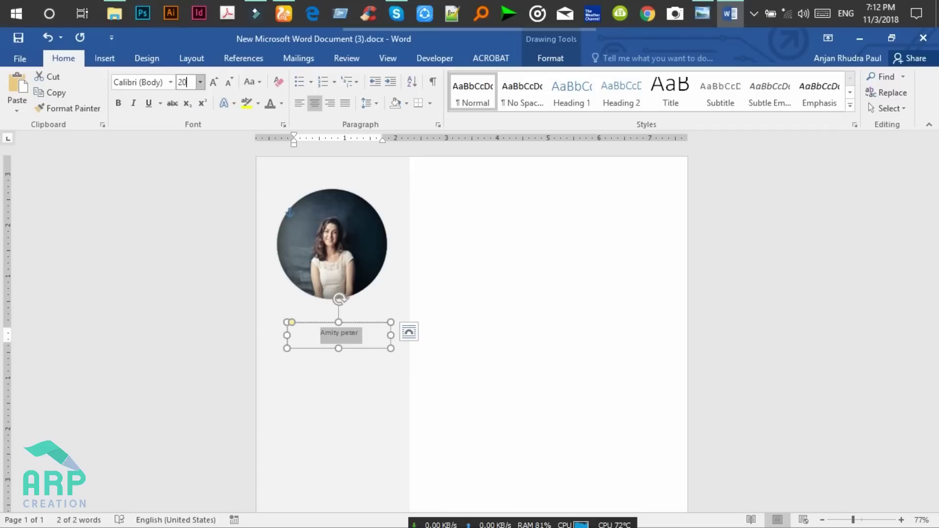
key("Return")
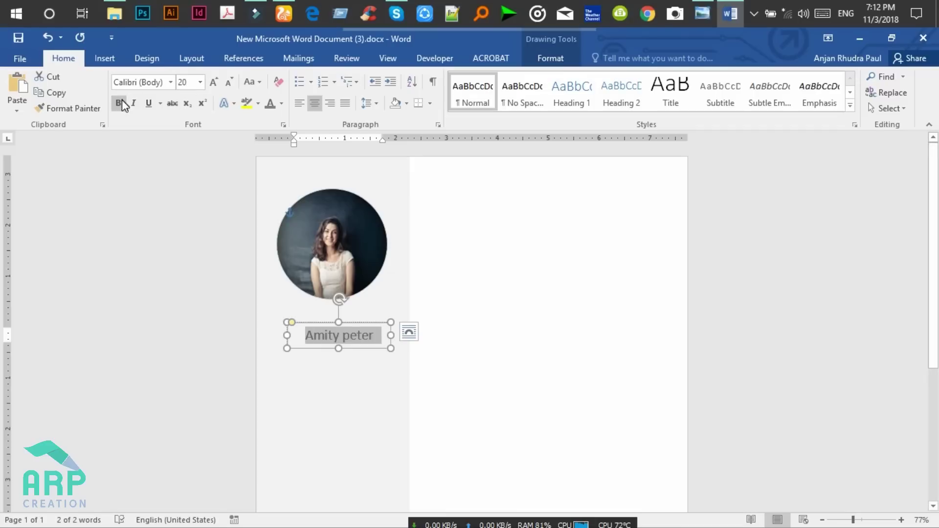
Make the name bold and retype it in capital letters
left_click(122, 102)
left_click(341, 336)
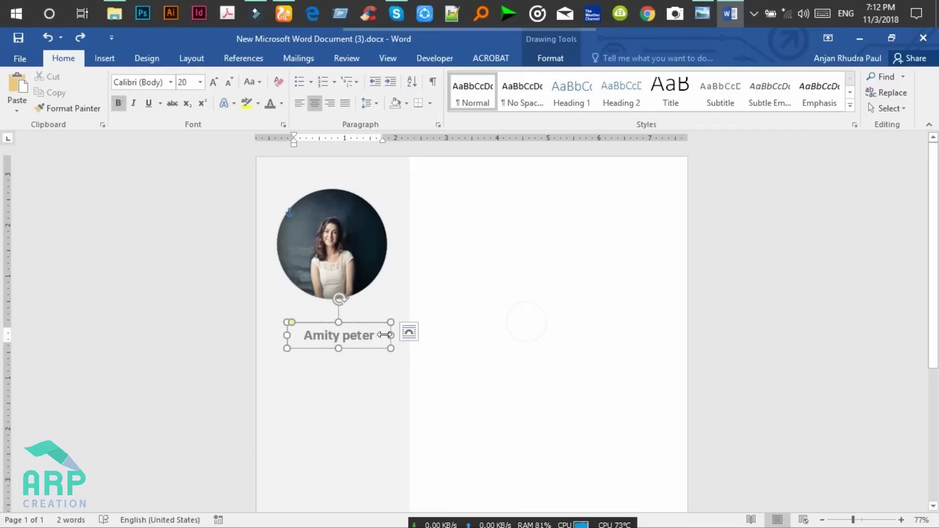
key("BackSpace")
key("BackSpace")
key("BackSpace")
key("BackSpace")
type("mity")
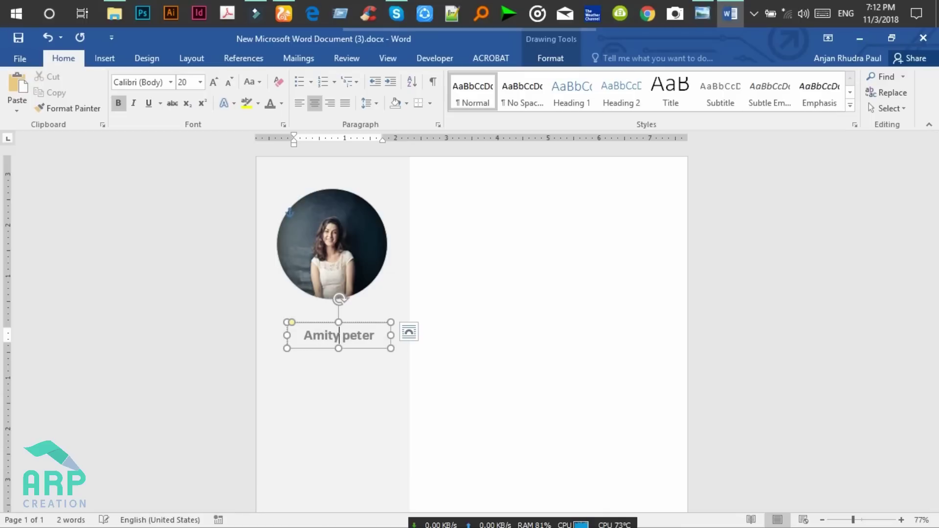
key("BackSpace")
key("BackSpace")
key("BackSpace")
key("BackSpace")
type("MITY")
left_click(378, 337)
key("BackSpace")
key("BackSpace")
key("BackSpace")
key("BackSpace")
key("BackSpace")
key("BackSpace")
type("PETER")
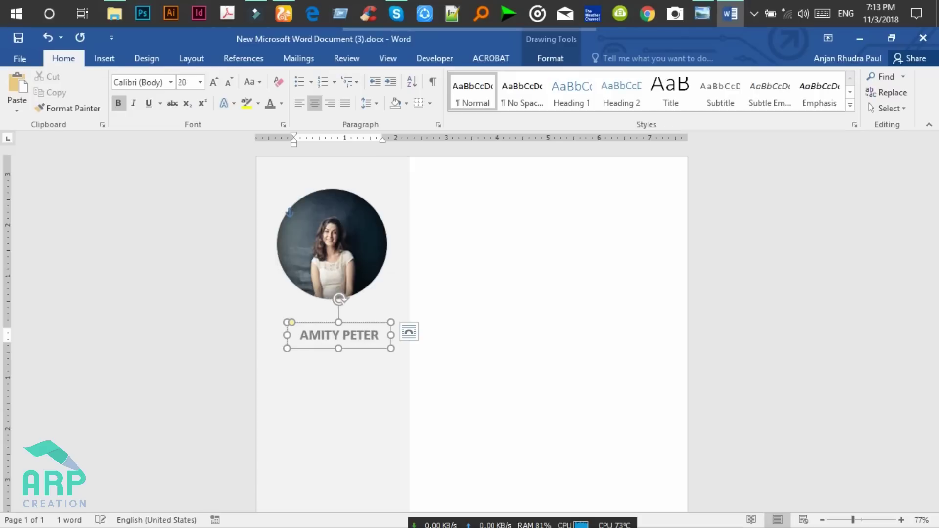
left_click(374, 355)
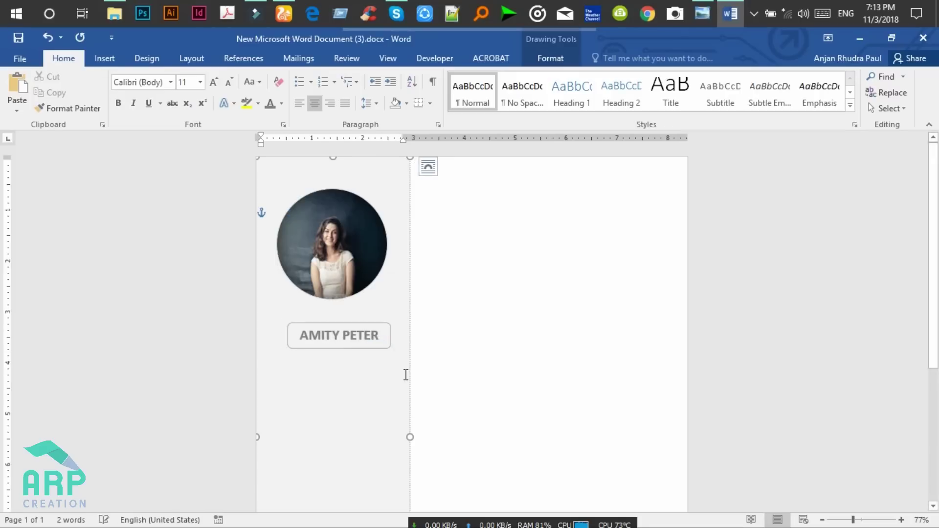
Nudge the name box with the arrow keys to sit closer to the photo
left_click(470, 340)
left_click(358, 324)
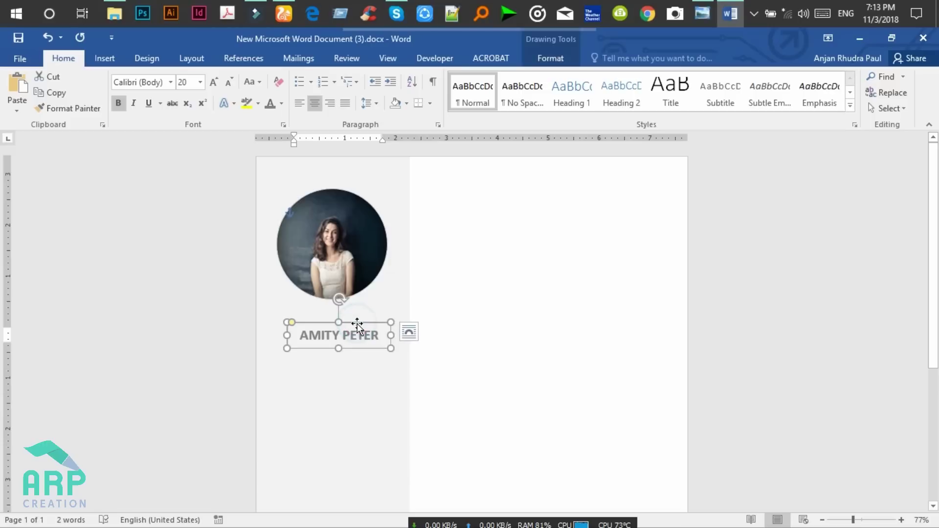
key("Up")
key("Up")
key("Up")
key("Up")
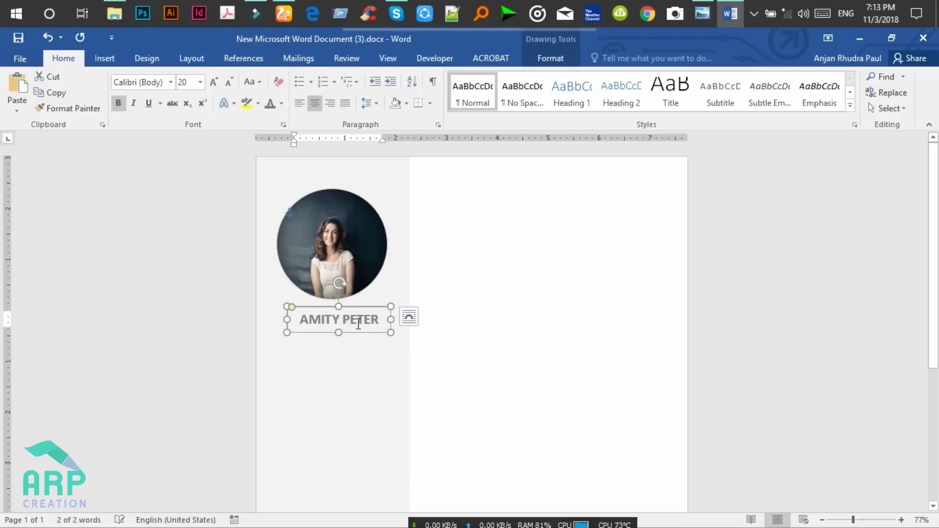
key("Down")
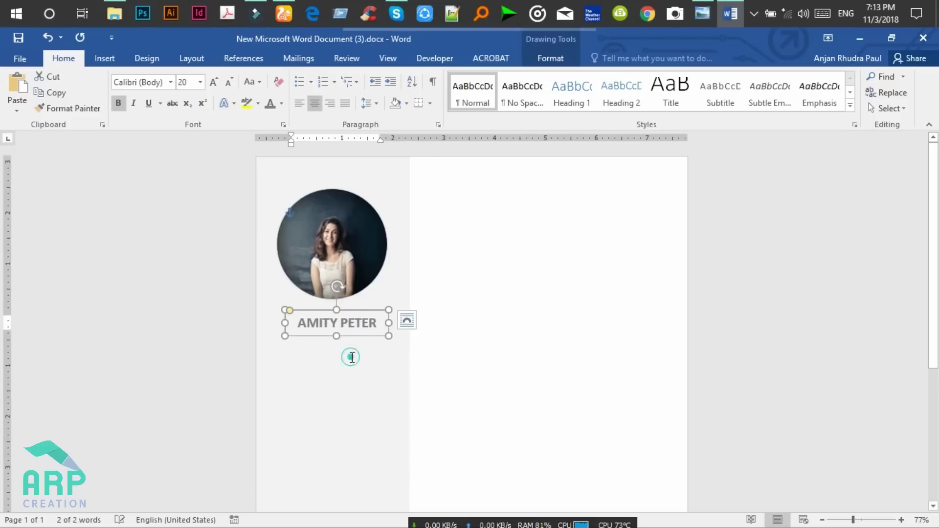
Add text to the grey sidebar shape, typing the letter F
left_click(358, 372)
left_click(351, 360)
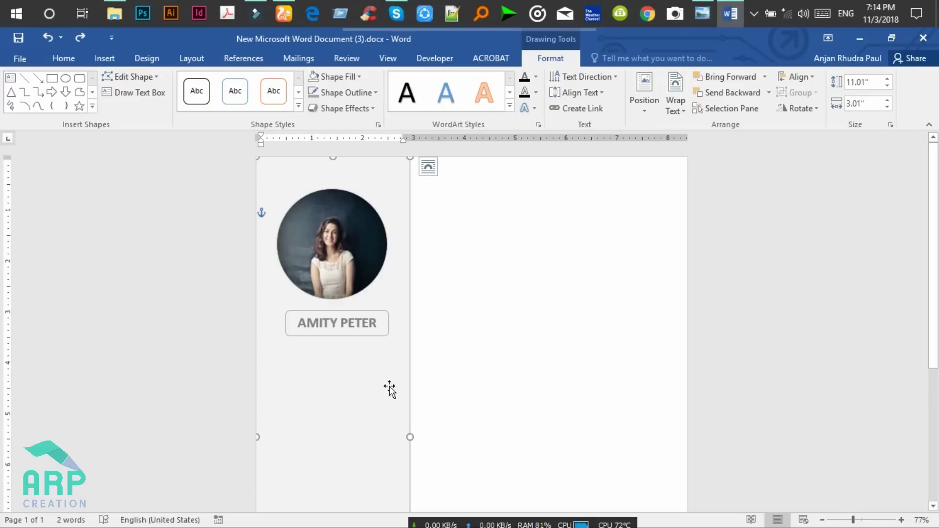
left_click(445, 358)
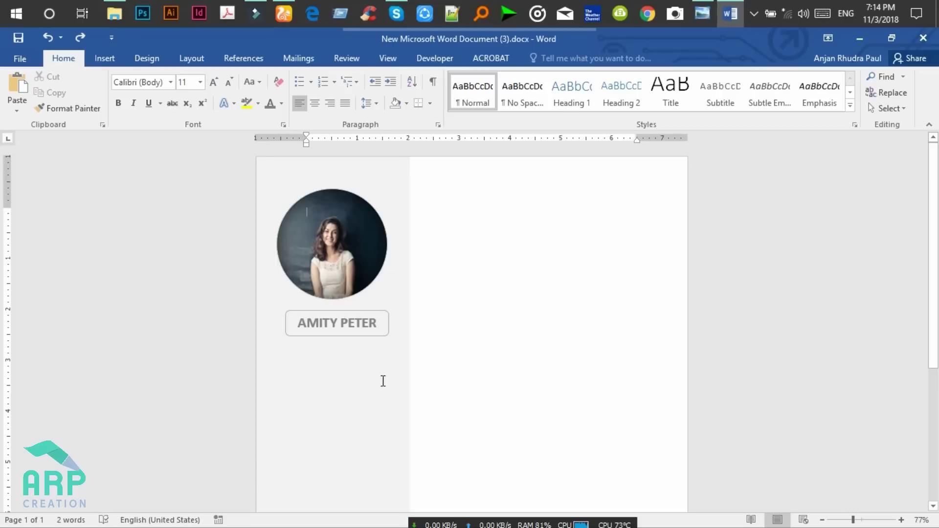
left_click(410, 348)
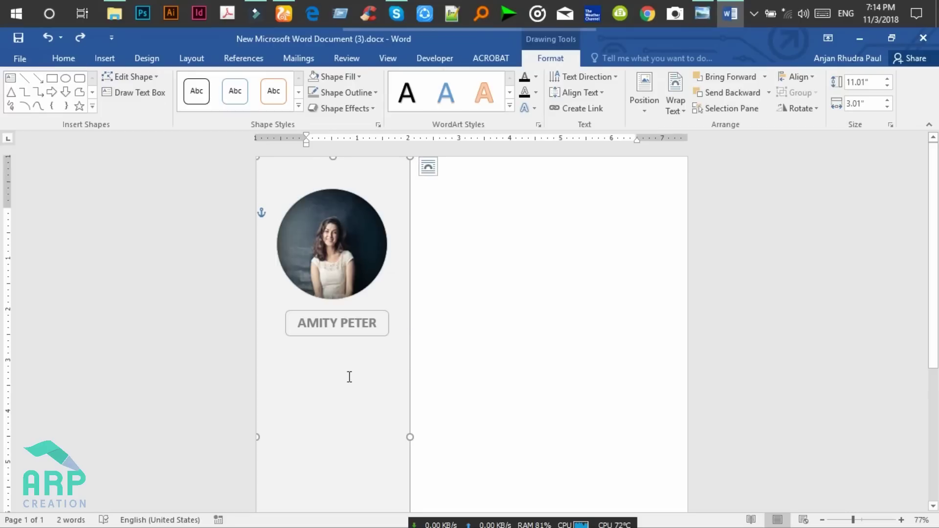
right_click(378, 364)
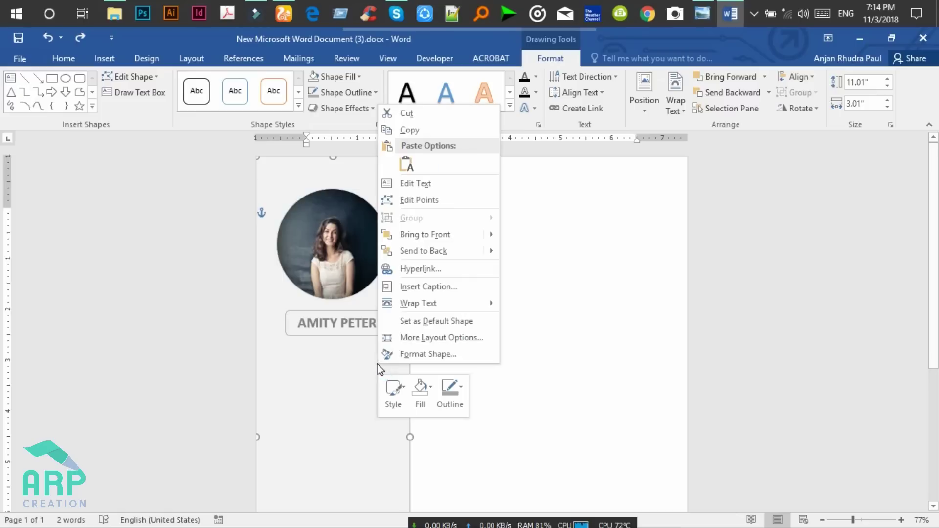
left_click(419, 188)
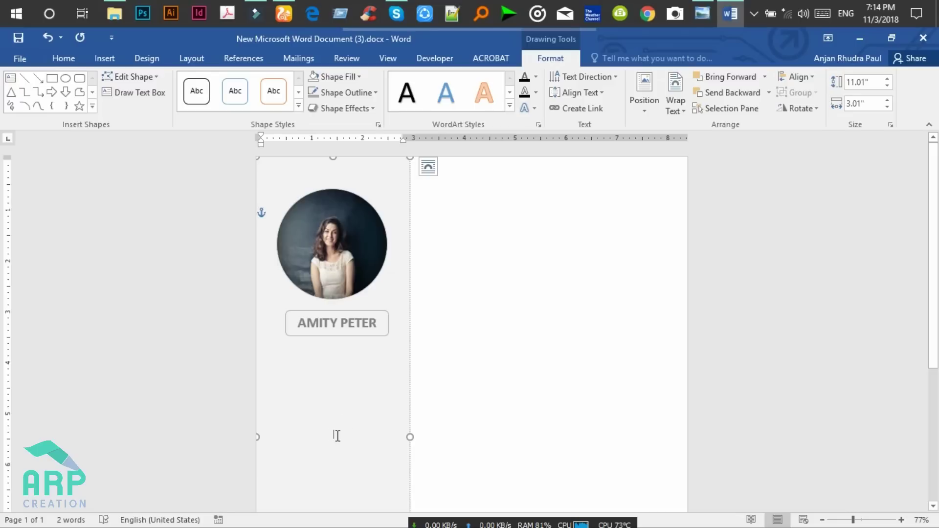
type("F")
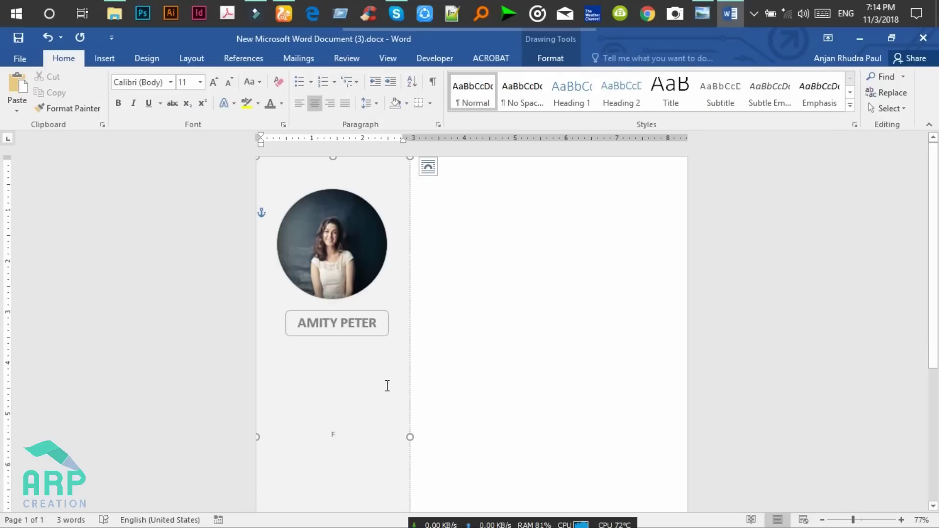
right_click(408, 350)
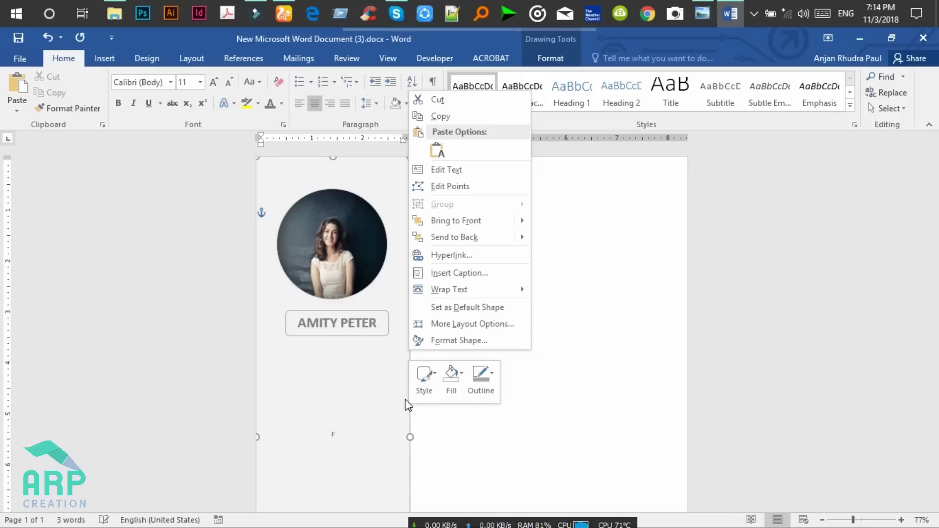
Set the sidebar text box's vertical alignment to Top in Format Shape
left_click(449, 342)
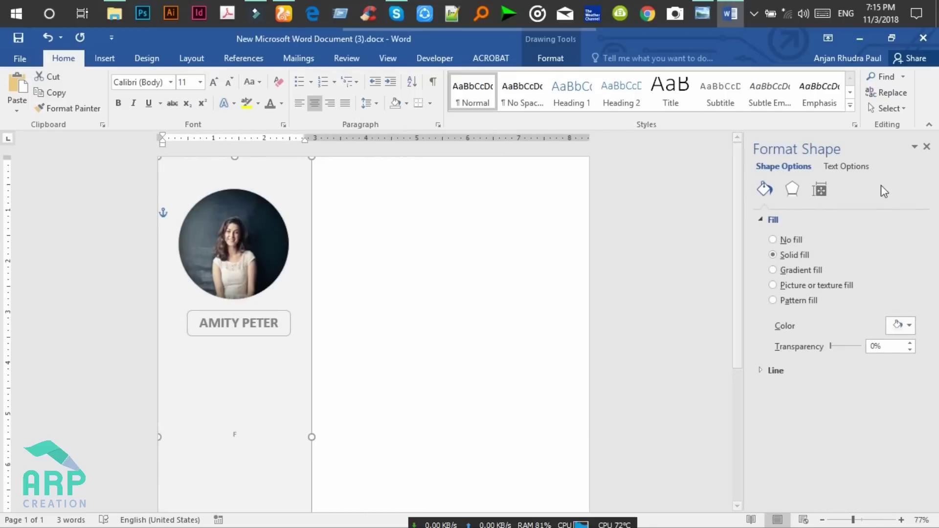
left_click(852, 168)
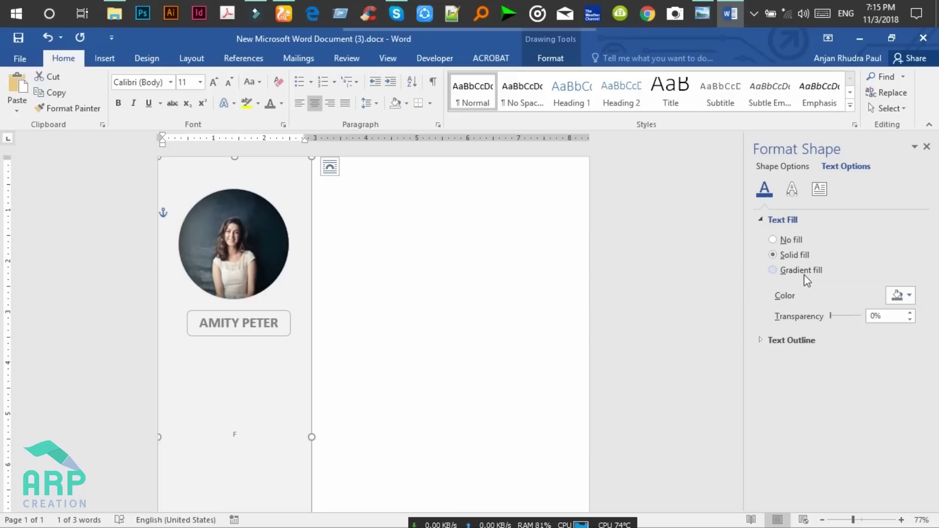
left_click(820, 190)
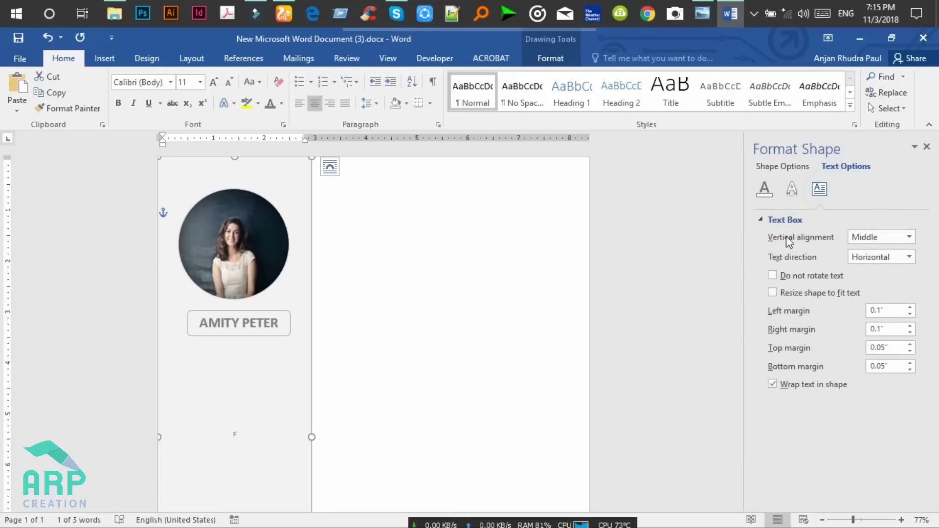
left_click(870, 238)
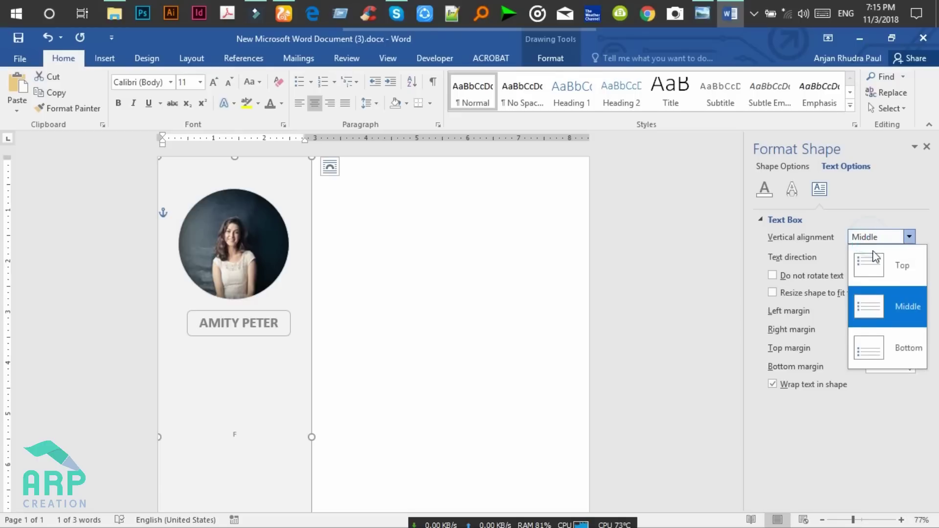
left_click(871, 260)
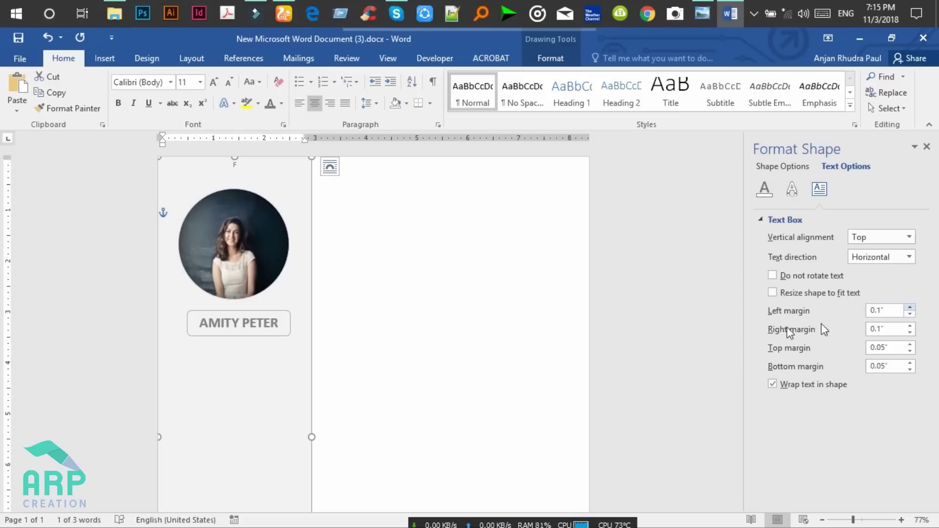
Set the sidebar's left and right inner margins to 0.5" and place the cursor in its text
left_click(910, 308)
left_click(910, 308)
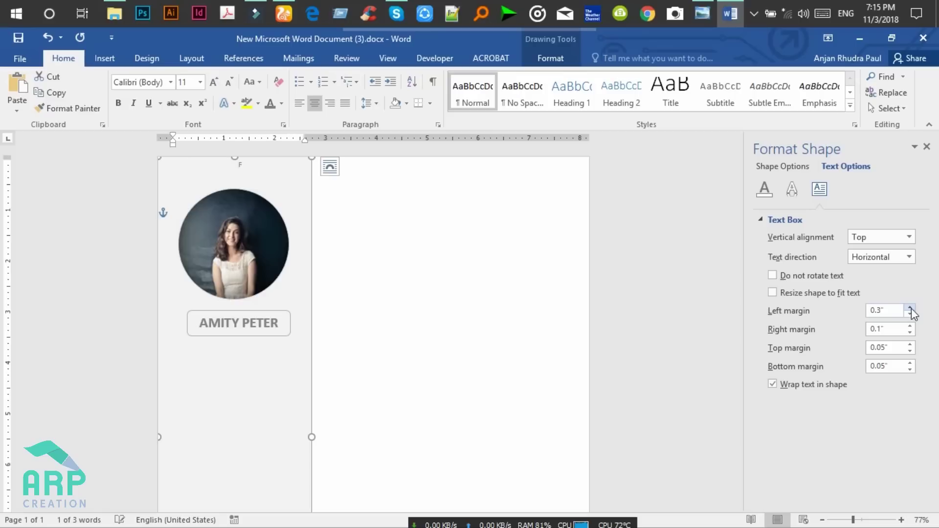
left_click(910, 308)
left_click(910, 308)
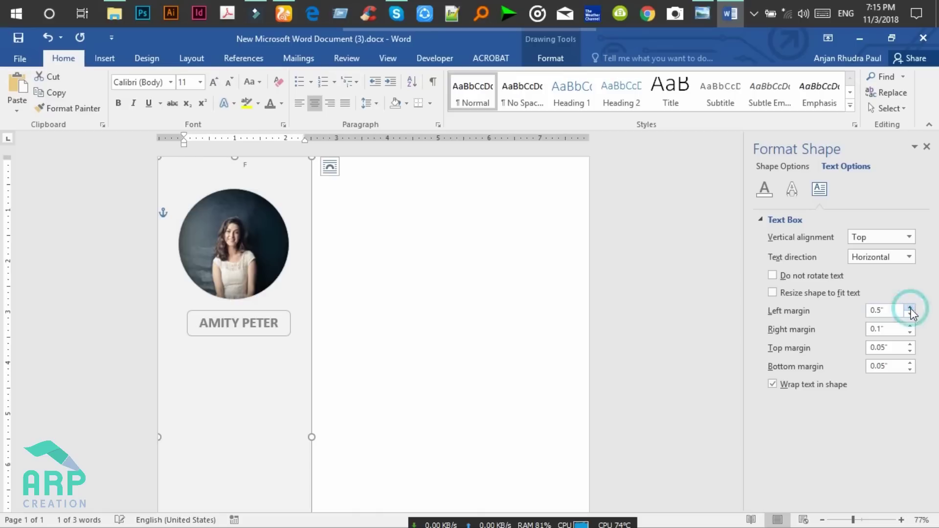
left_click(910, 327)
left_click(910, 326)
left_click(911, 326)
left_click(910, 327)
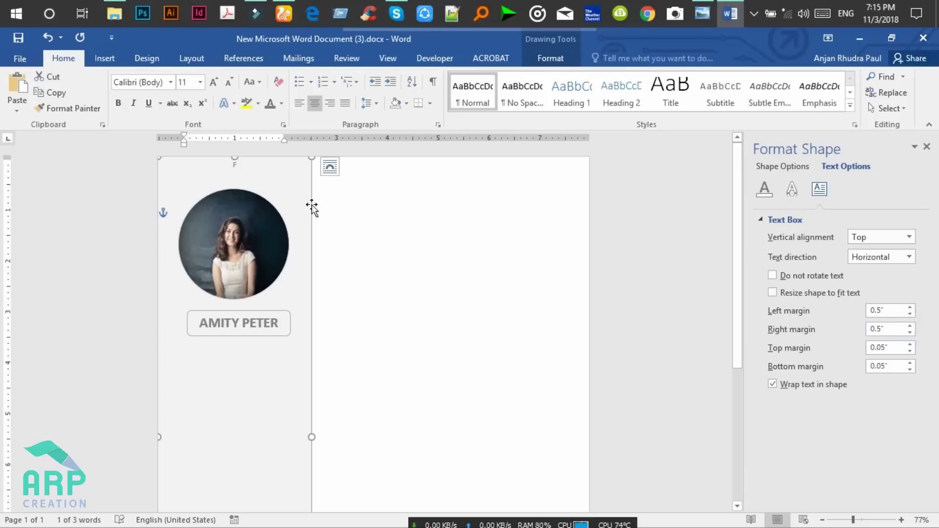
left_click(237, 165)
left_click(234, 164)
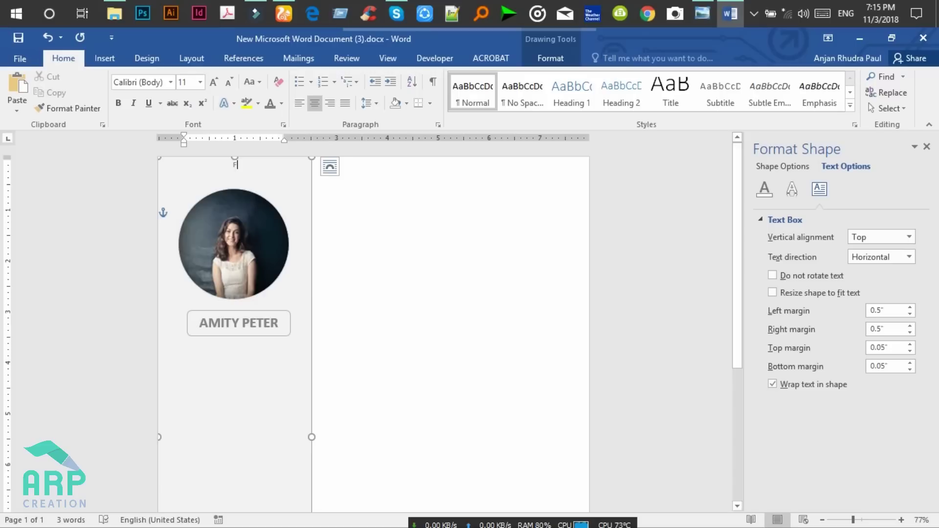
left_click(235, 165)
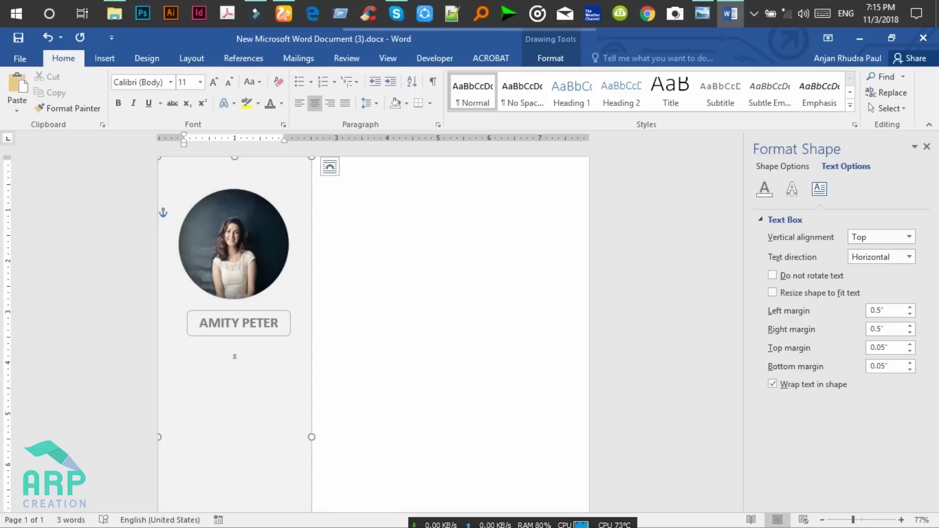
Finish typing GRAPHIC DESIGNER, close the Format Shape pane and select the whole title line
type("GRAPHIC DESIGNER")
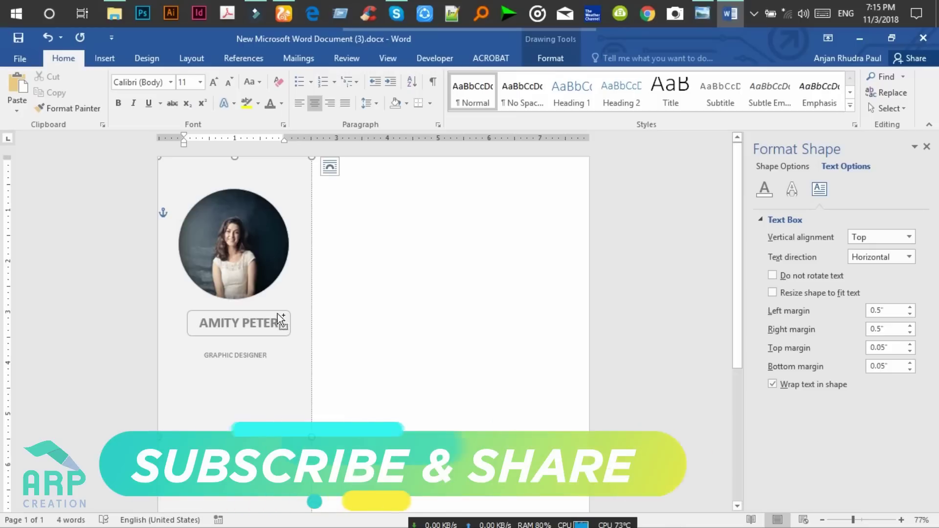
key("ctrl+a")
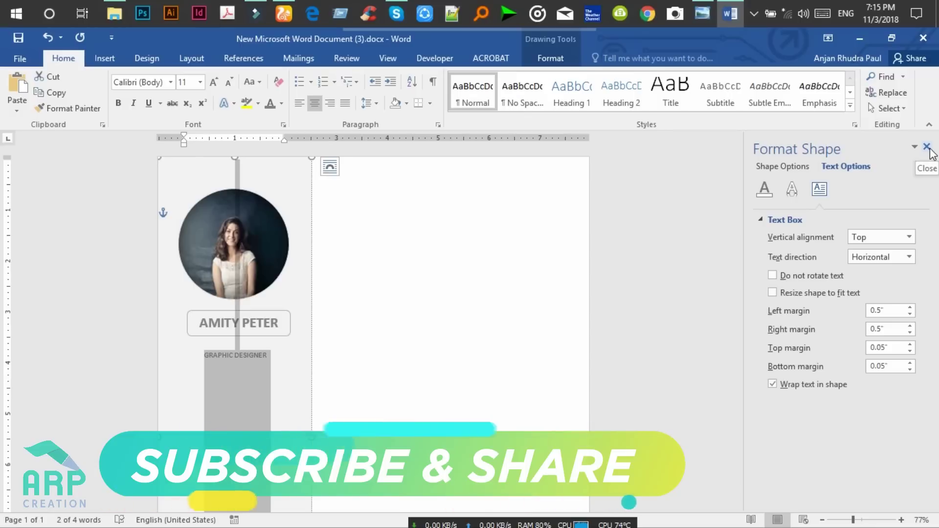
left_click(927, 147)
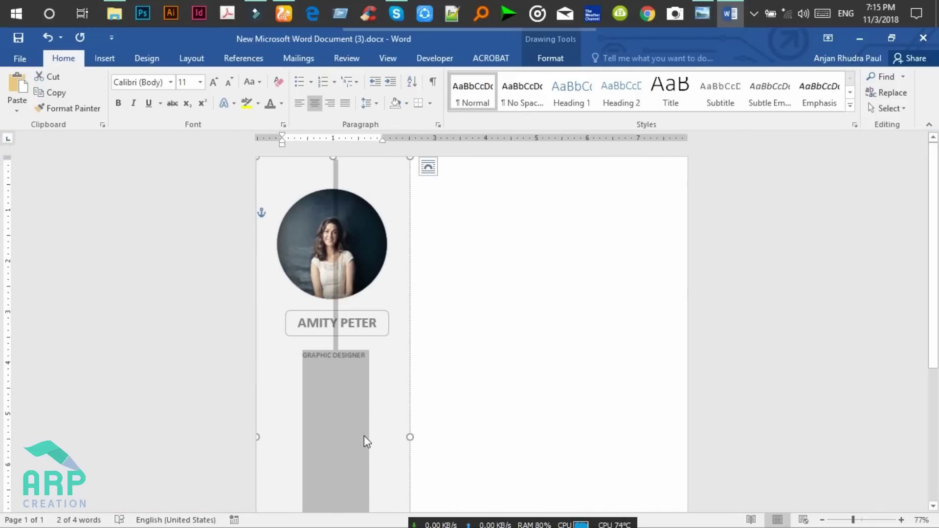
left_click(331, 359)
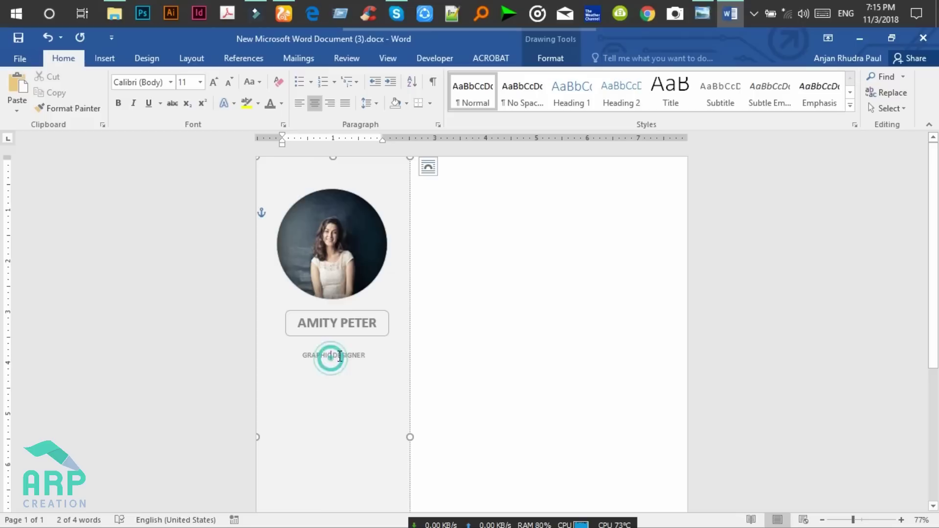
left_click(378, 359)
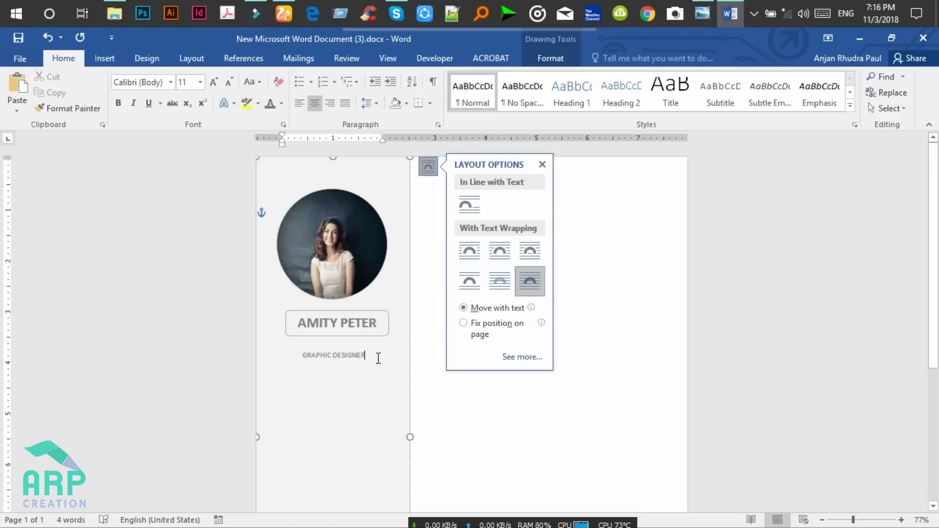
left_click(543, 164)
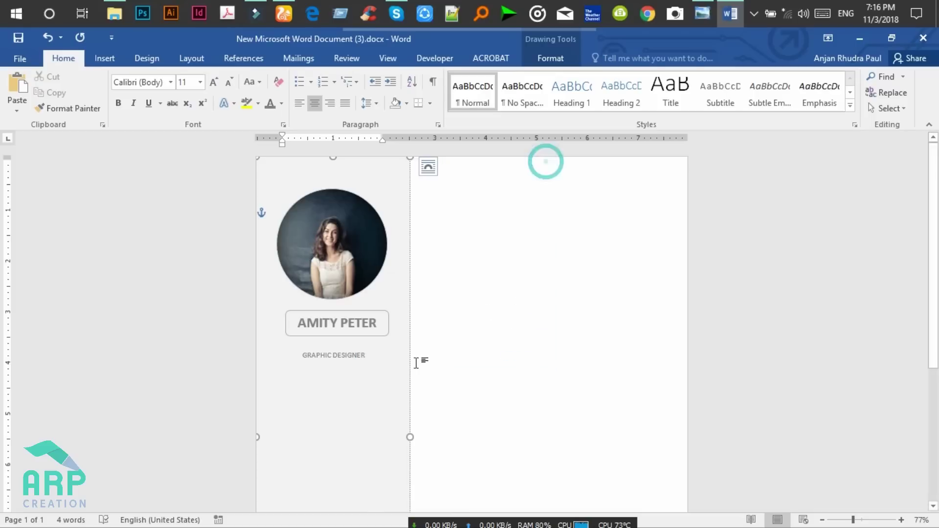
triple_click(385, 354)
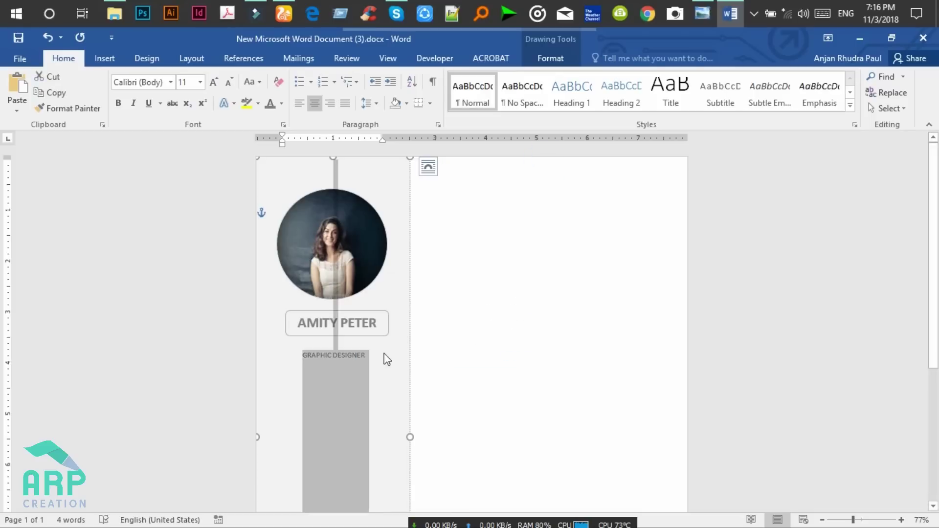
Remove the space after the GRAPHIC DESIGNER paragraph and add a line break to reposition it
left_click(377, 104)
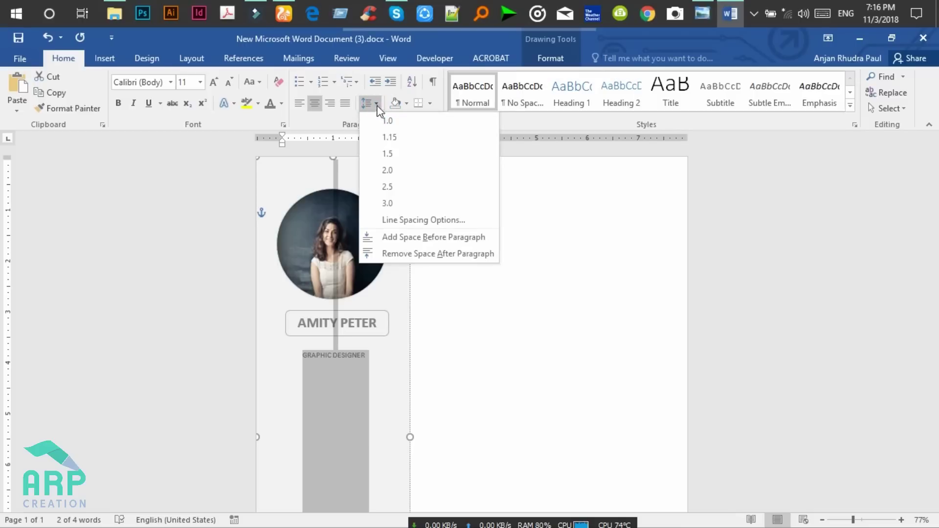
left_click(425, 259)
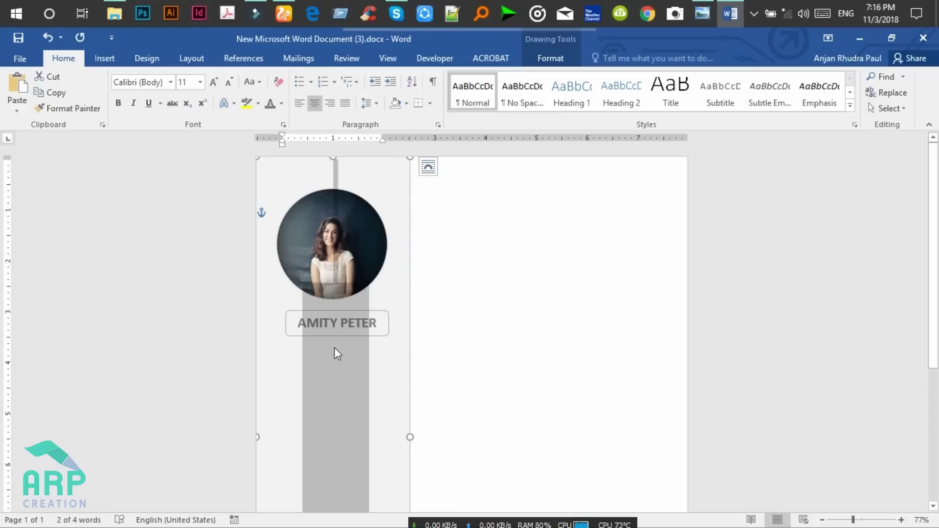
left_click(333, 361)
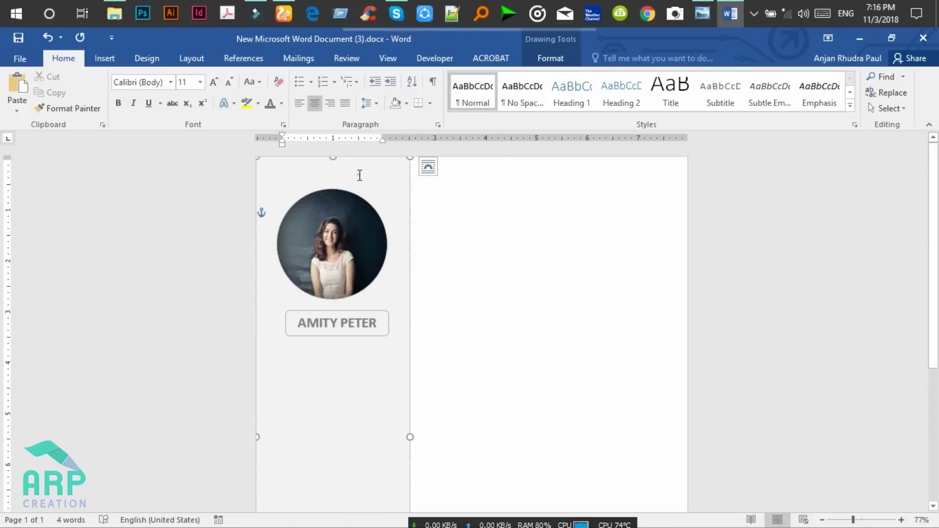
key("Return")
type("GRAPHIC DESIGNER")
key("Return")
key("Return")
key("Return")
key("Return")
Grow the GRAPHIC DESIGNER text by one step to 12 pt
left_click(361, 349)
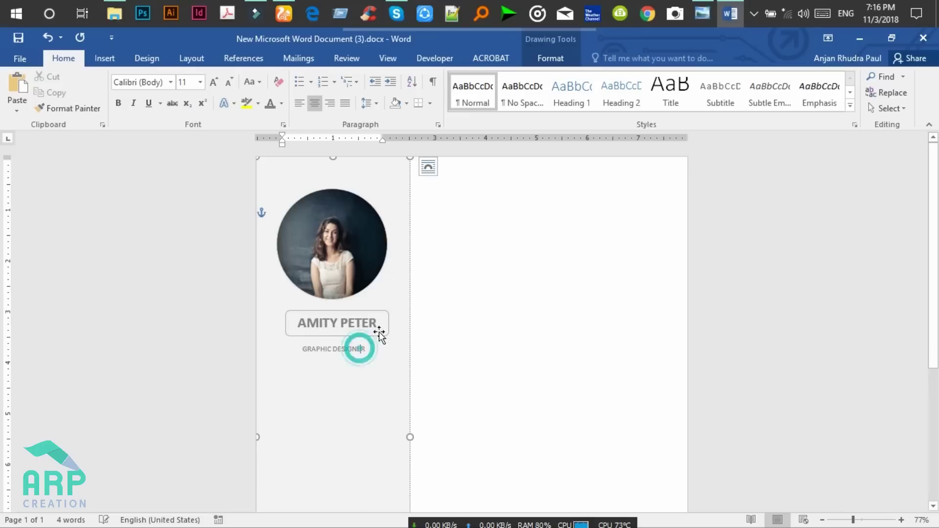
left_click(380, 337)
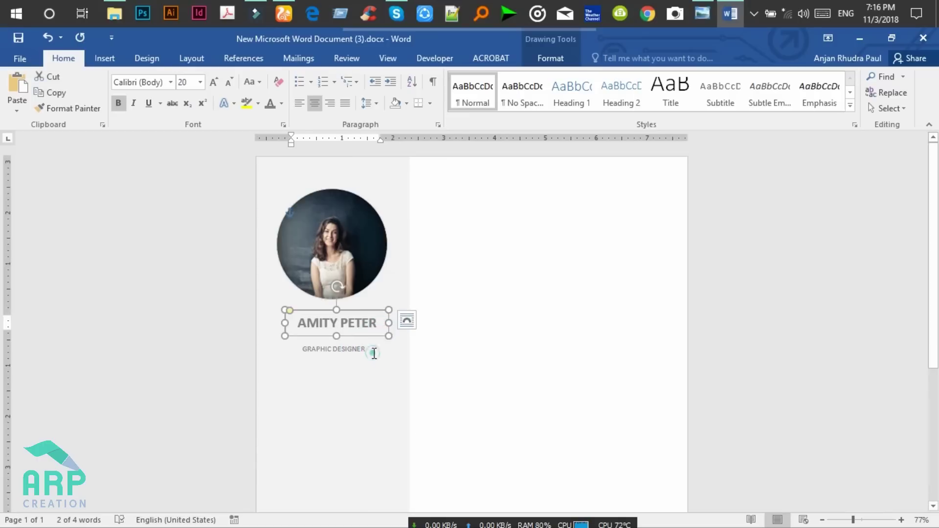
left_click(372, 349)
left_click_drag(372, 348, 302, 349)
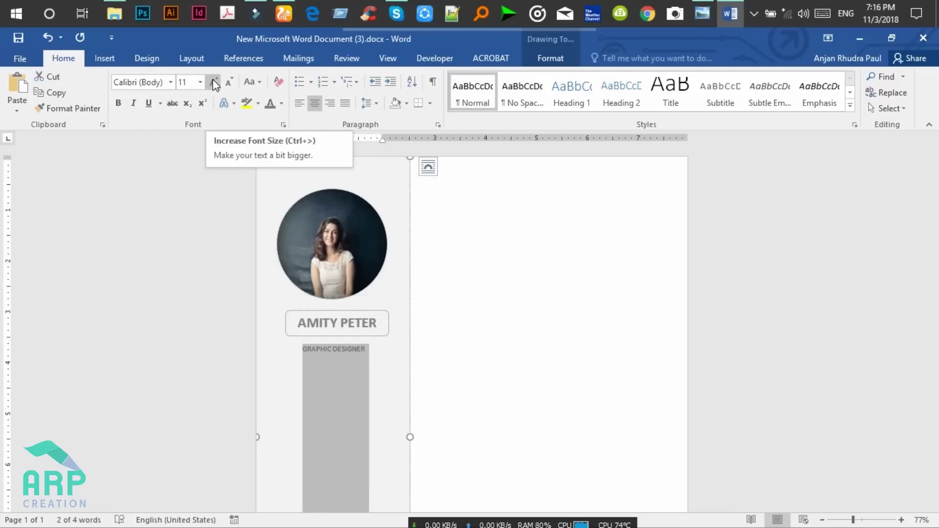
left_click(214, 83)
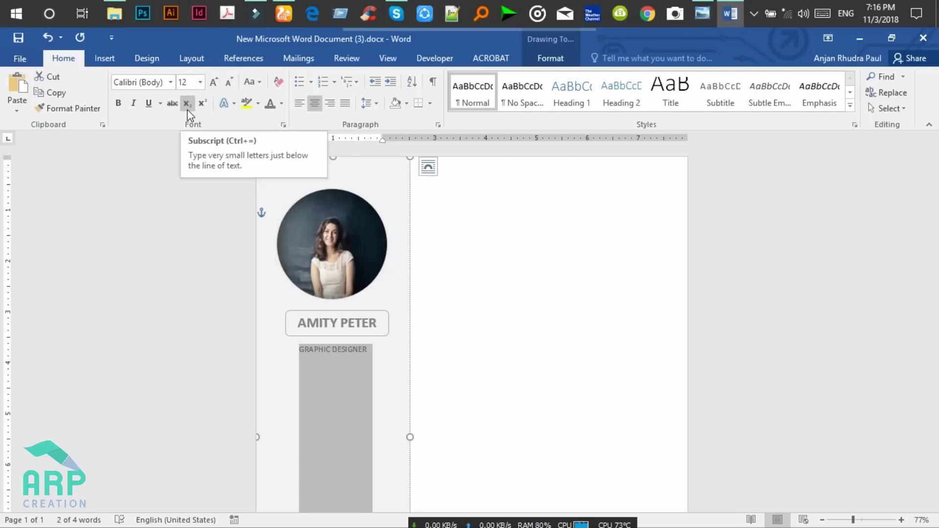
left_click(372, 361)
key("ctrl+z")
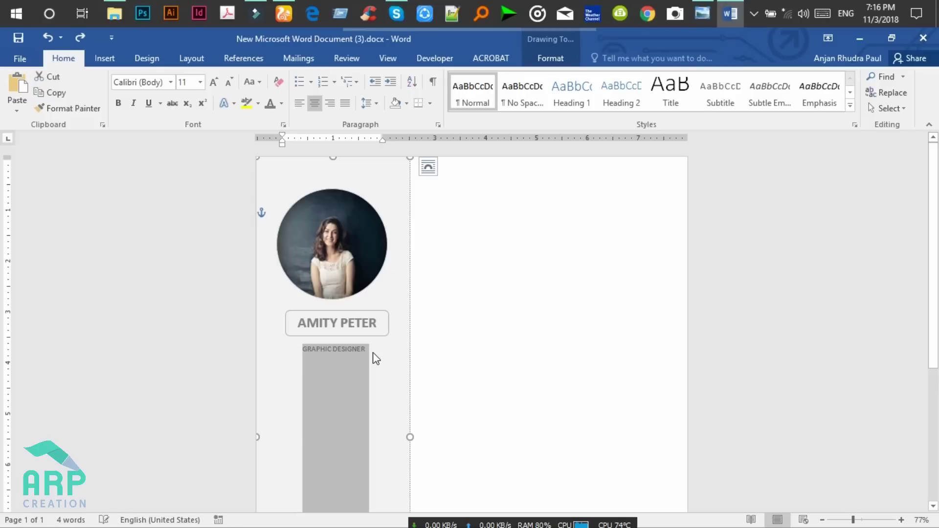
left_click(370, 353)
left_click_drag(371, 352, 302, 353)
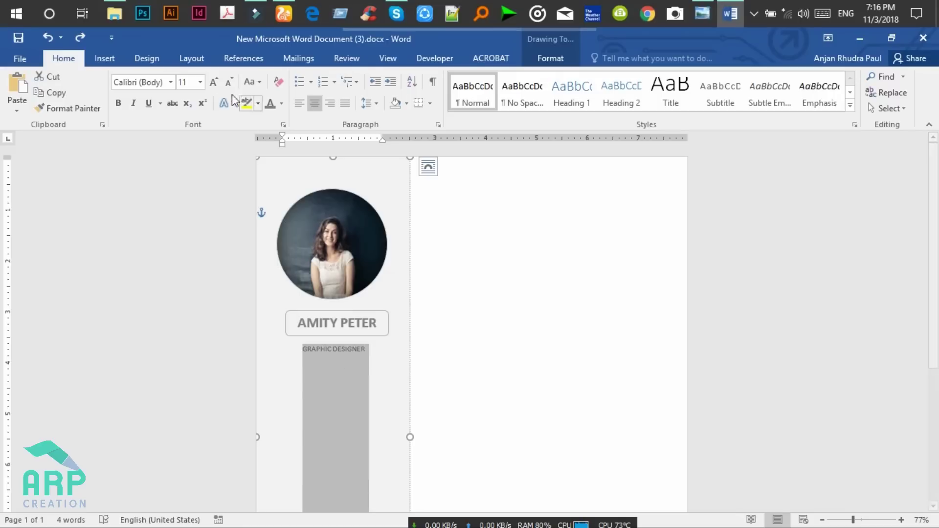
left_click(213, 82)
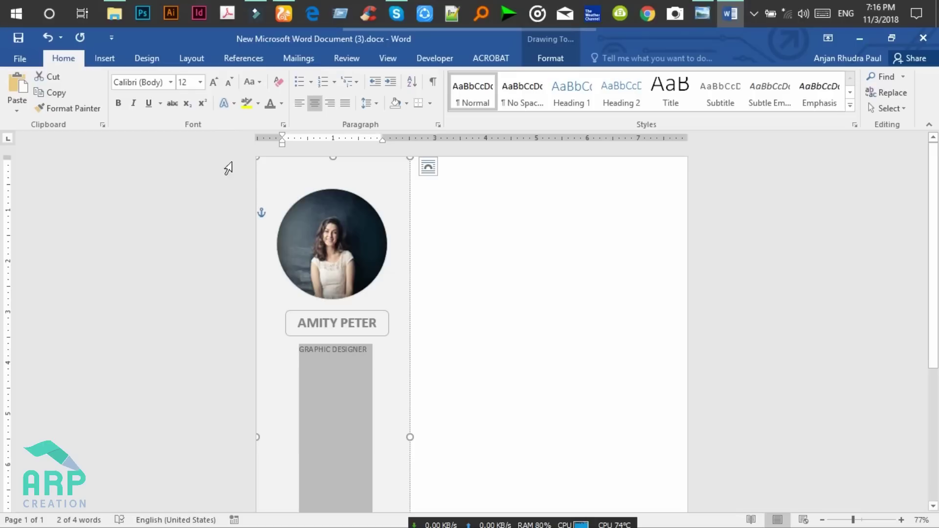
In the Font dialog's Advanced tab, set Spacing to Expanded by 2 pt
left_click(283, 125)
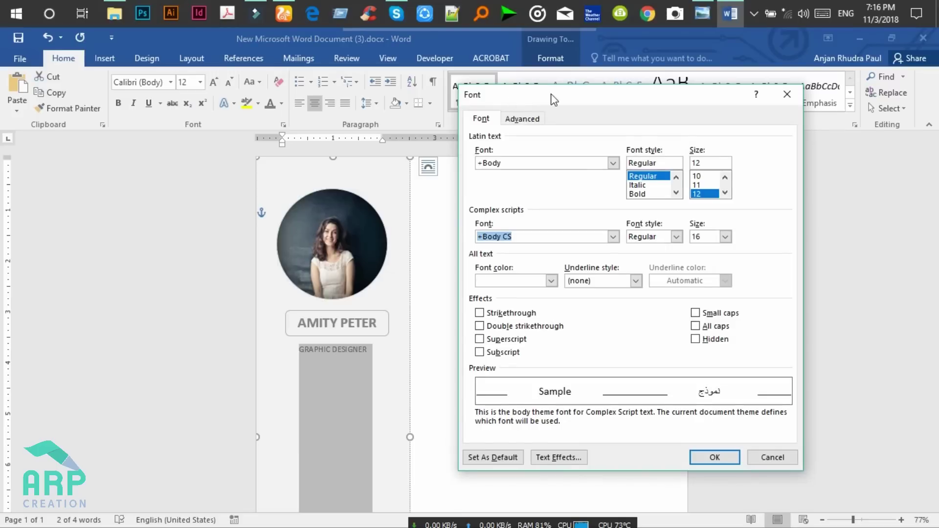
left_click_drag(553, 97, 591, 100)
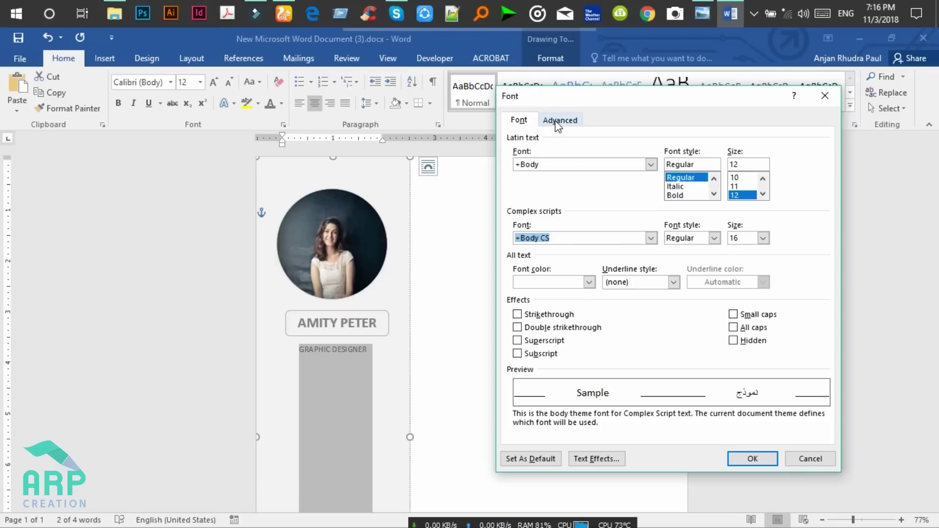
left_click(558, 124)
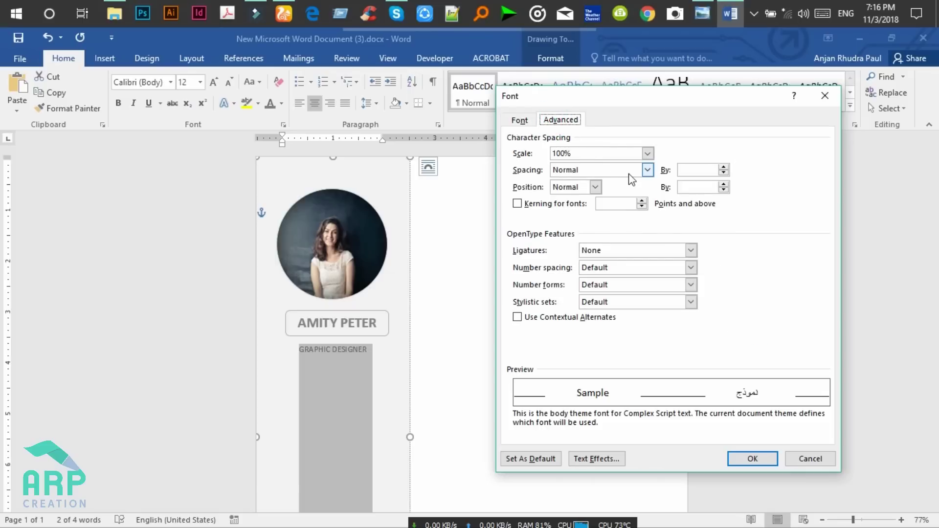
left_click(609, 169)
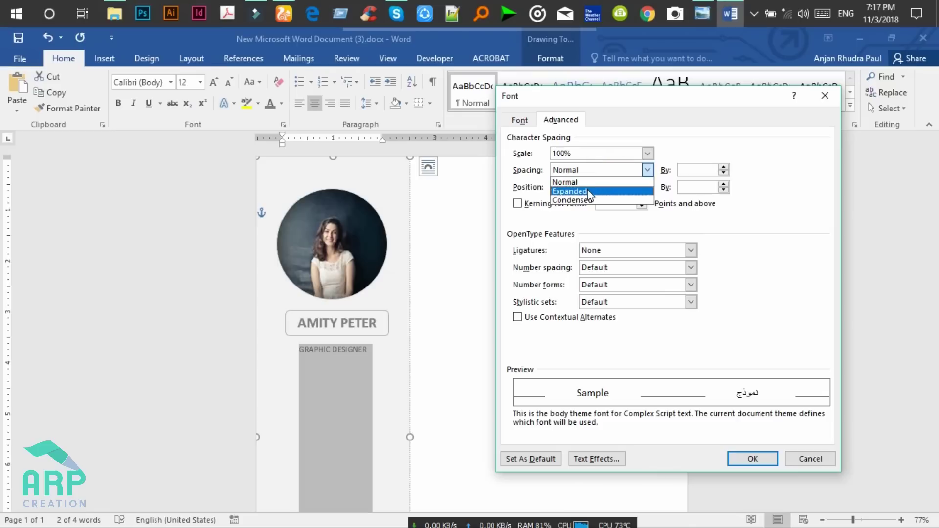
left_click(570, 191)
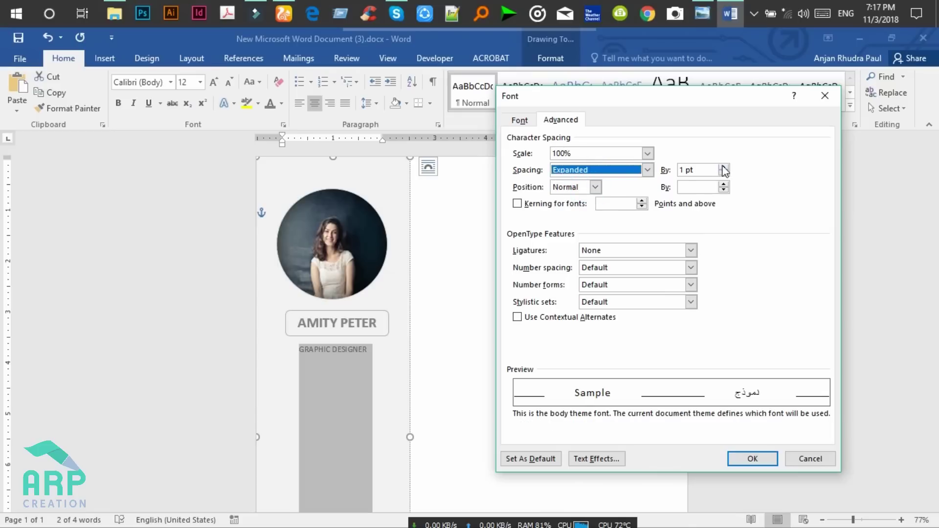
double_click(725, 167)
left_click(725, 166)
double_click(725, 167)
double_click(725, 167)
double_click(724, 167)
left_click(724, 167)
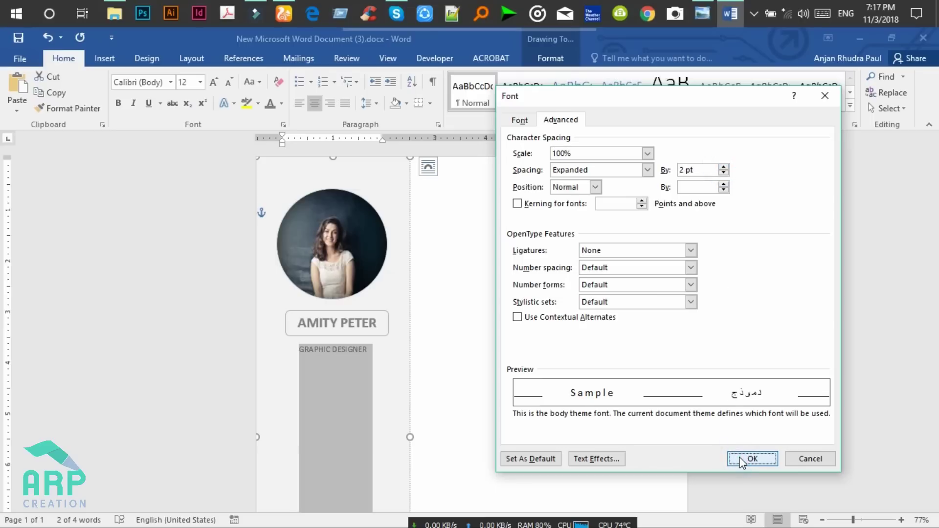
left_click(741, 461)
Deselect the title and bring up the reference resume preview image
left_click(324, 362)
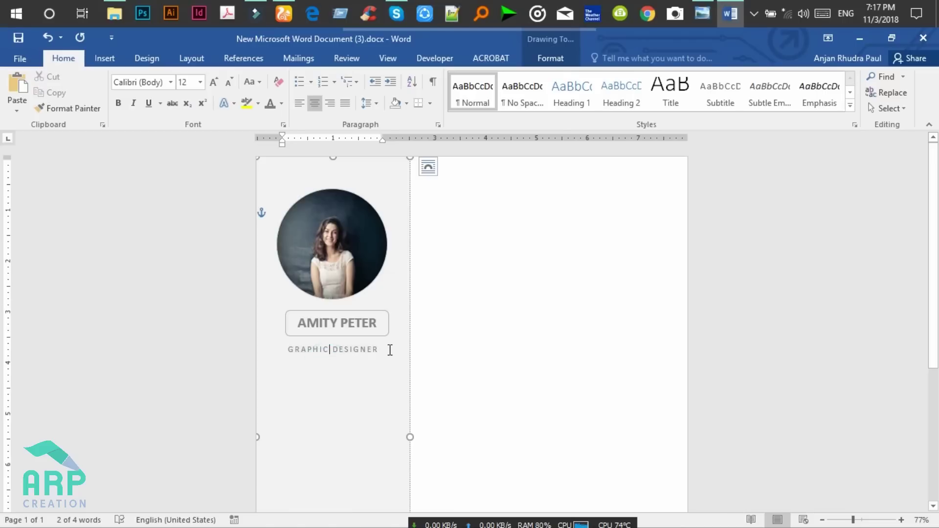
scroll(390, 350, "up", 1)
left_click(707, 19)
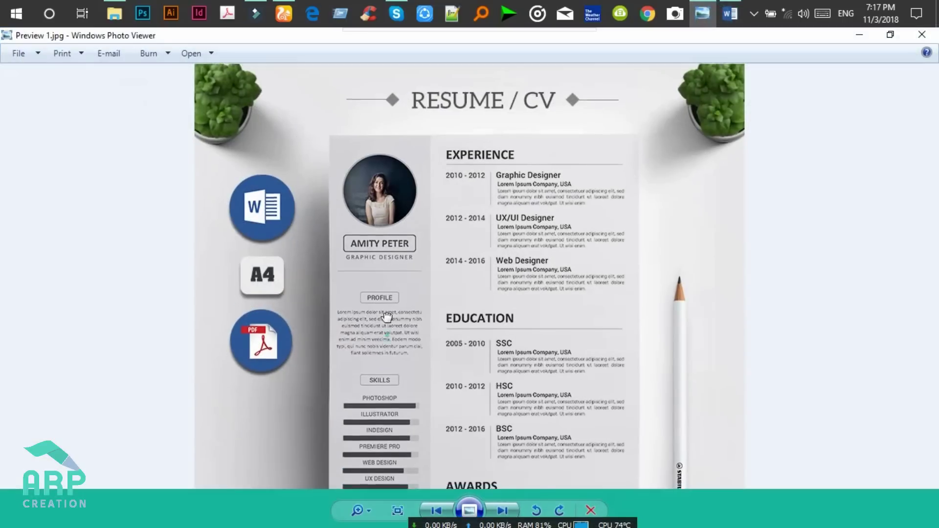
left_click_drag(389, 297, 385, 268)
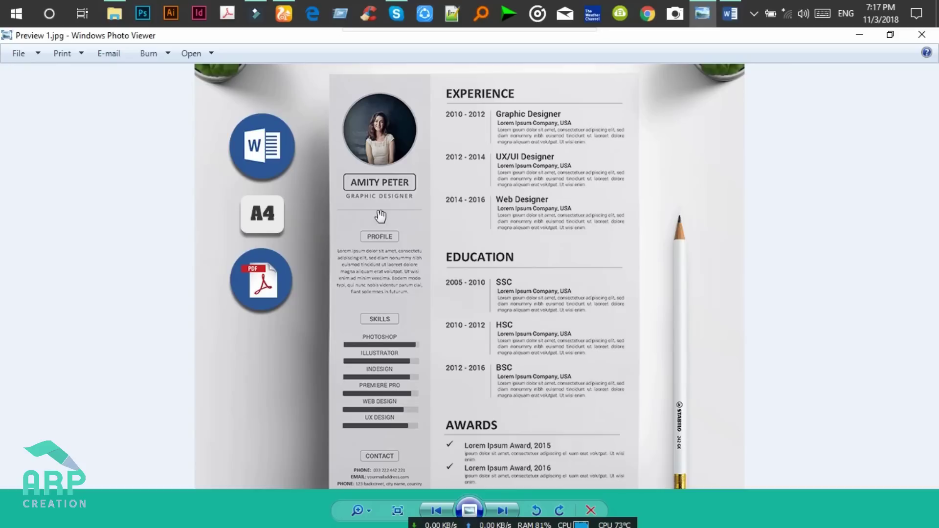
left_click(859, 35)
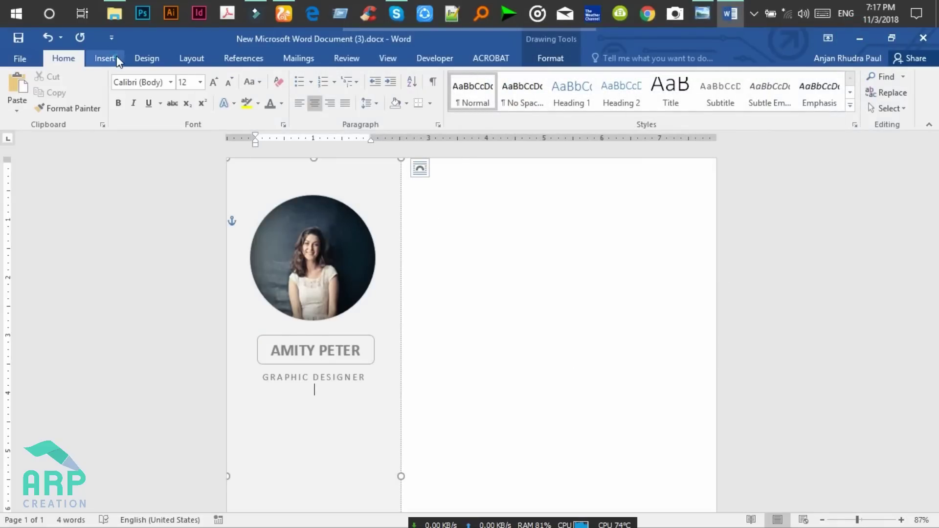
Draw a grey horizontal line under GRAPHIC DESIGNER
left_click(104, 58)
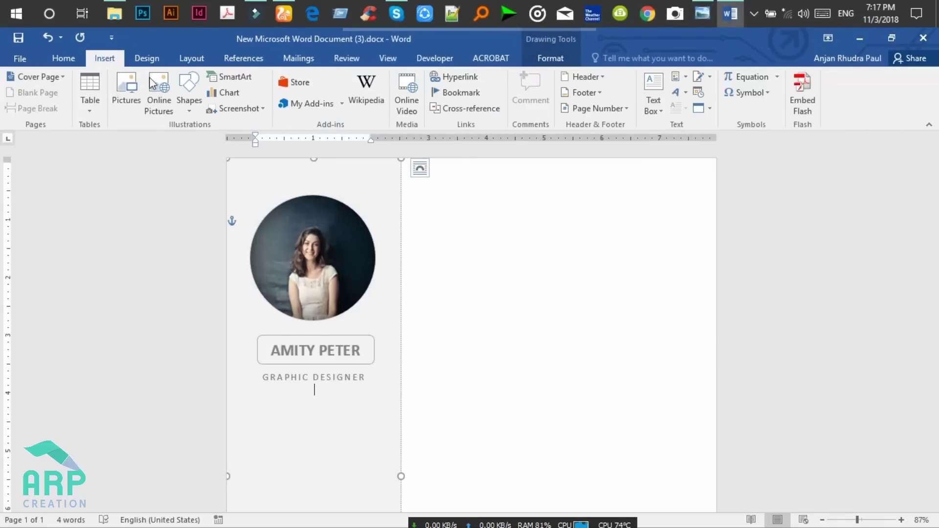
left_click(188, 113)
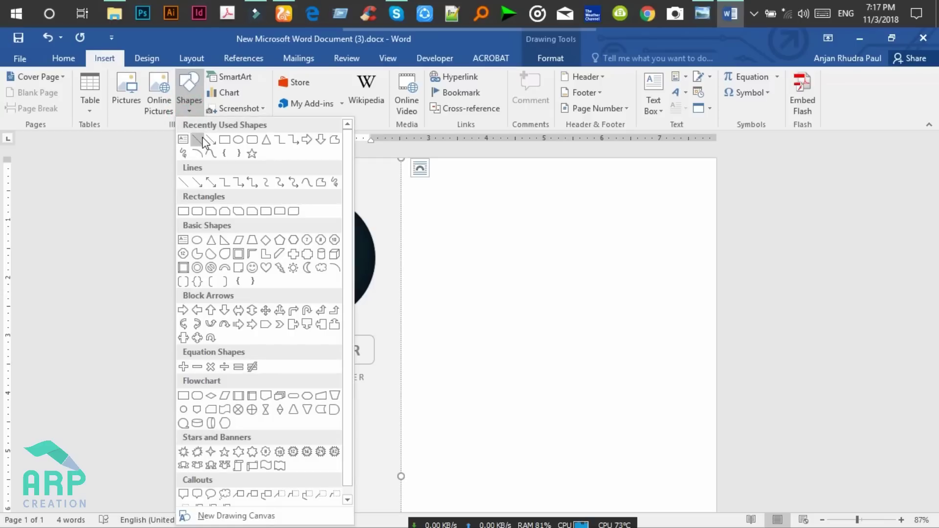
left_click(201, 140)
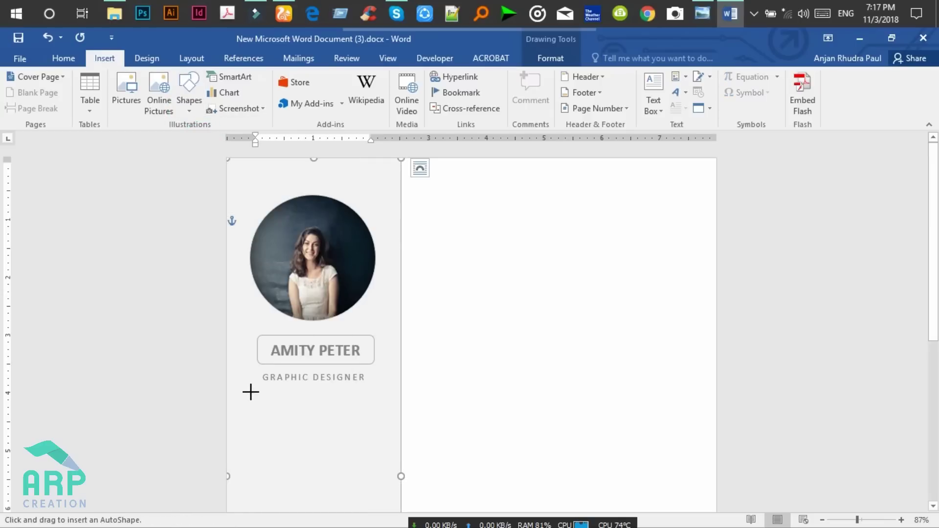
left_click_drag(250, 392, 381, 393)
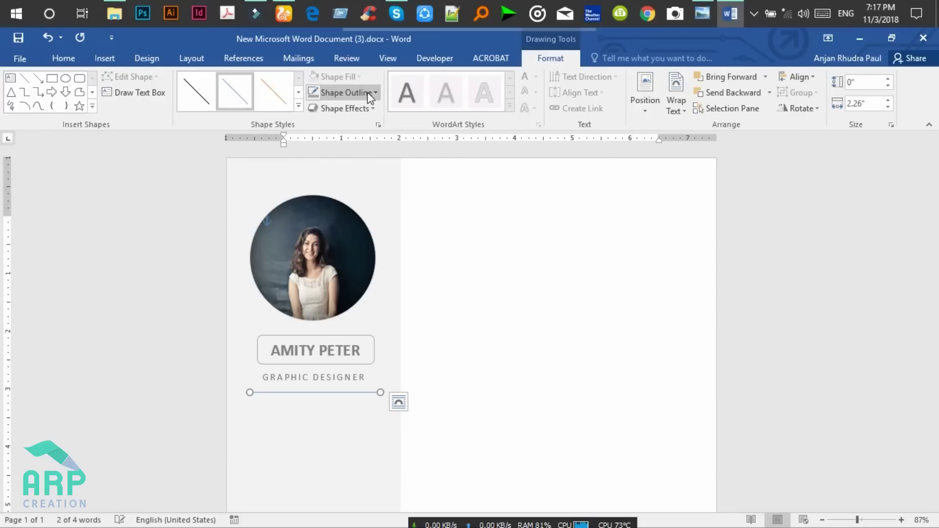
left_click(370, 93)
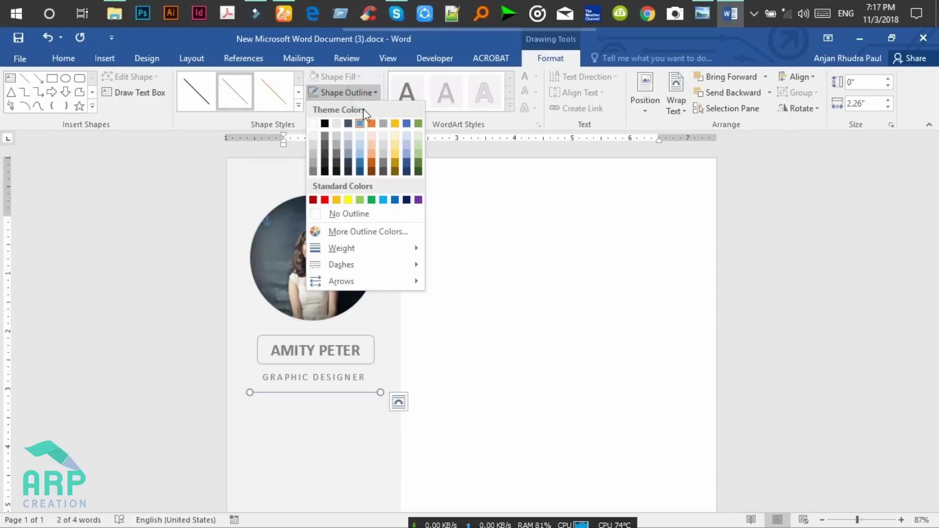
left_click(317, 163)
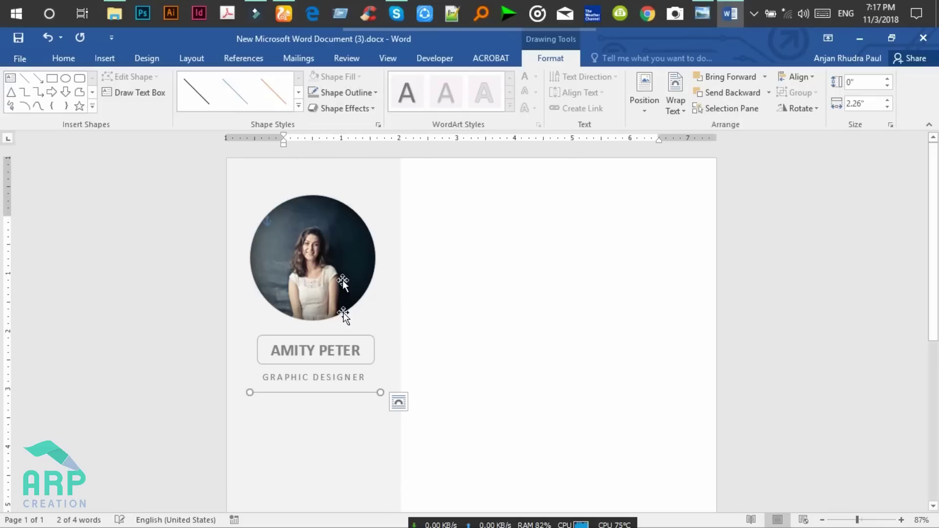
Delete the blank line before GRAPHIC DESIGNER to move it up under the name box
left_click(340, 339)
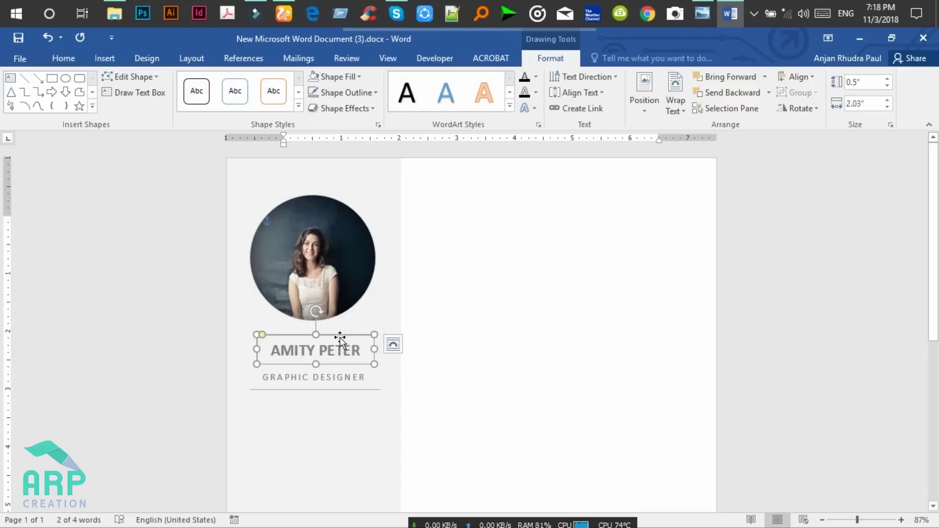
left_click(344, 255)
left_click(263, 378)
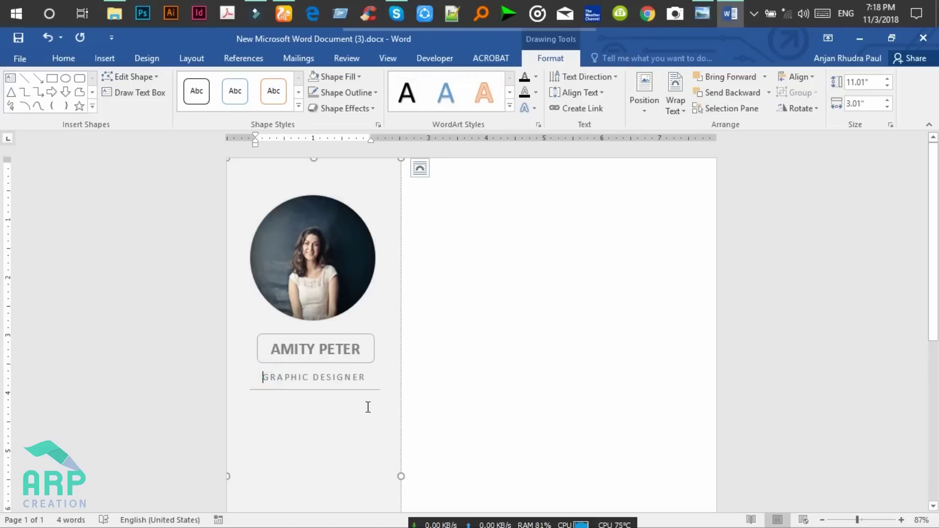
key("BackSpace")
key("BackSpace")
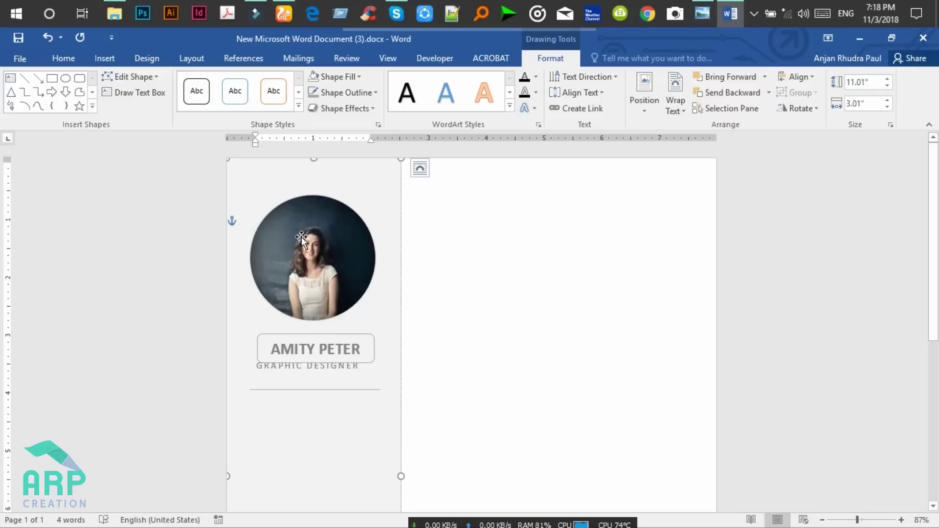
Centre the GRAPHIC DESIGNER text
left_click(77, 56)
left_click_drag(366, 368, 263, 364)
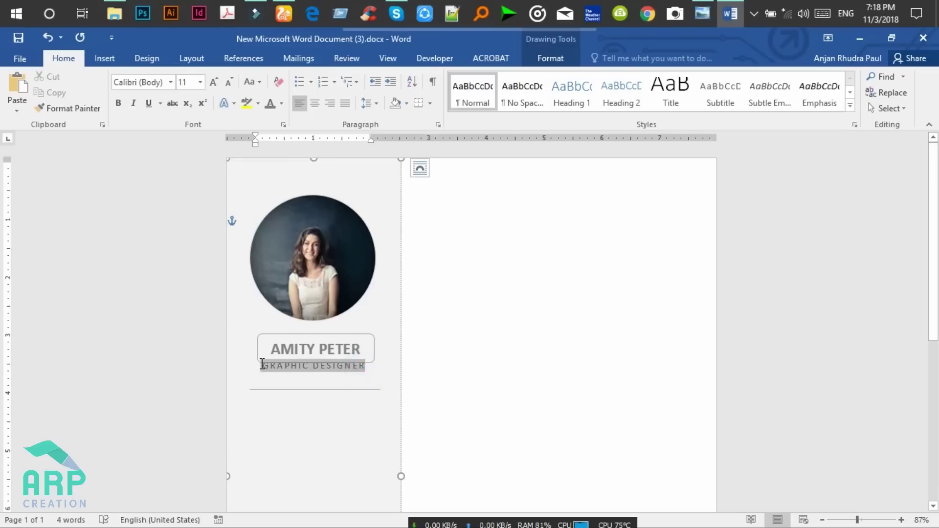
left_click(316, 105)
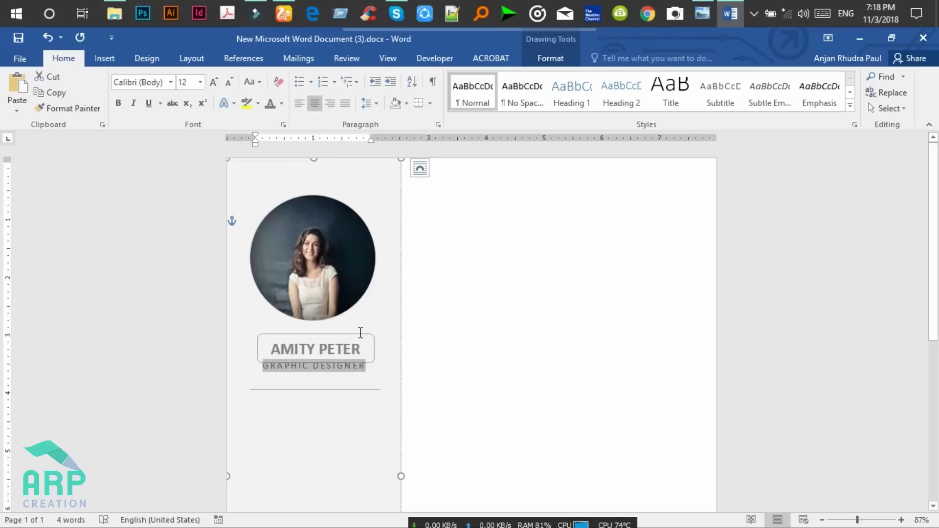
left_click(346, 338)
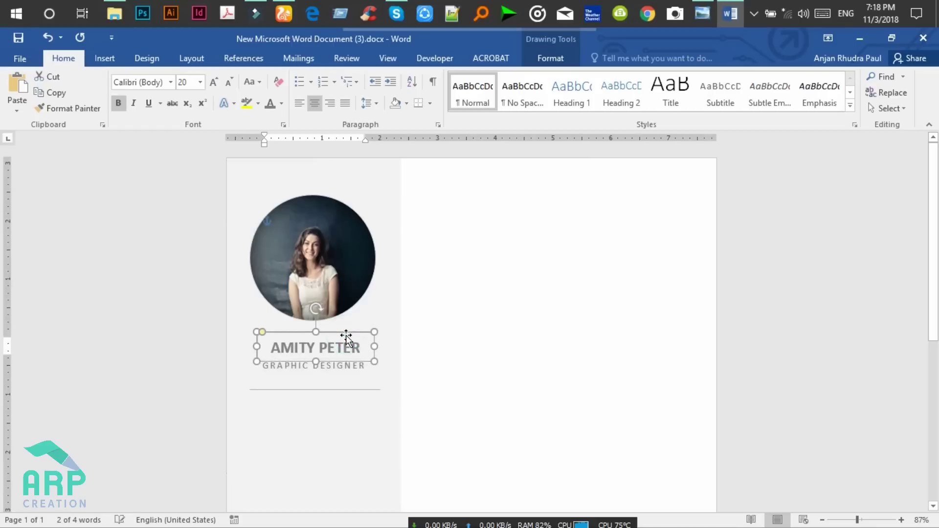
left_click_drag(347, 329, 347, 328)
left_click(327, 219)
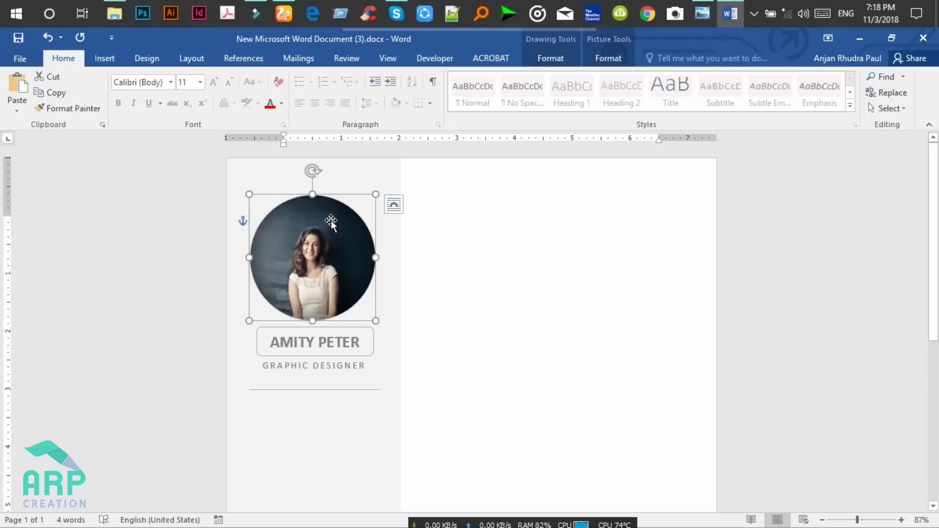
Set the round photo's outline weight to 2¼ pt, then deselect it
double_click(331, 221)
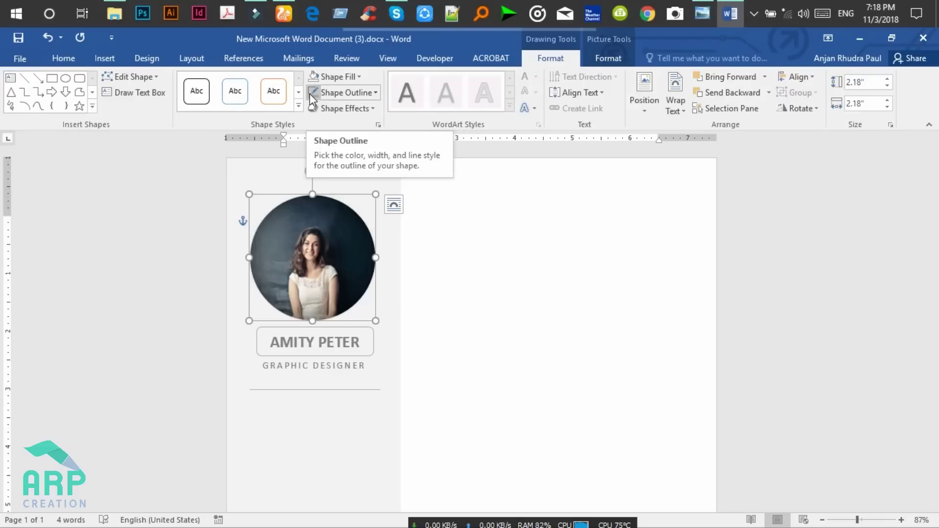
left_click(373, 93)
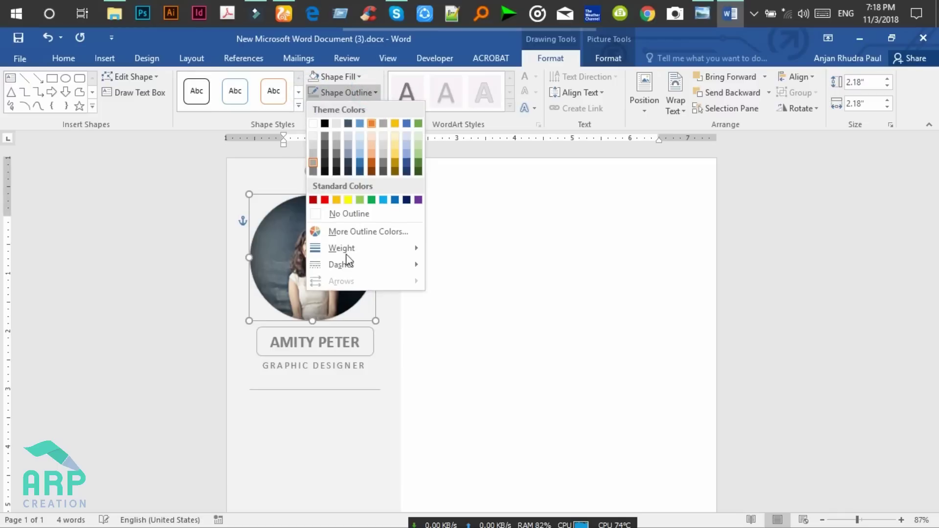
mouse_move(342, 248)
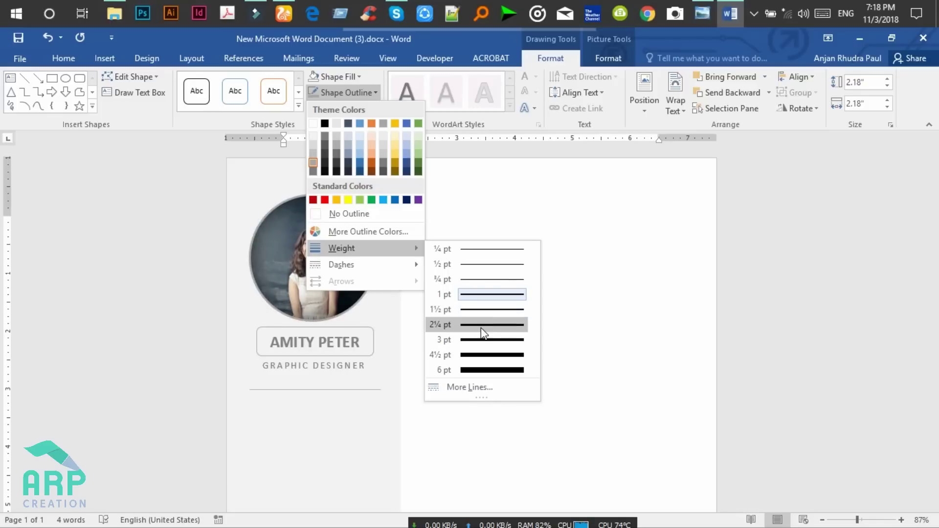
left_click(482, 327)
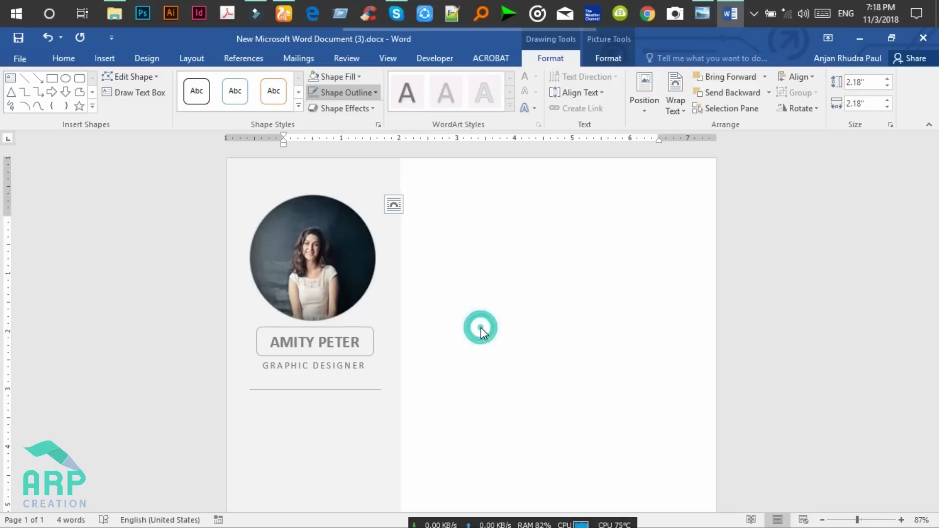
left_click(315, 419)
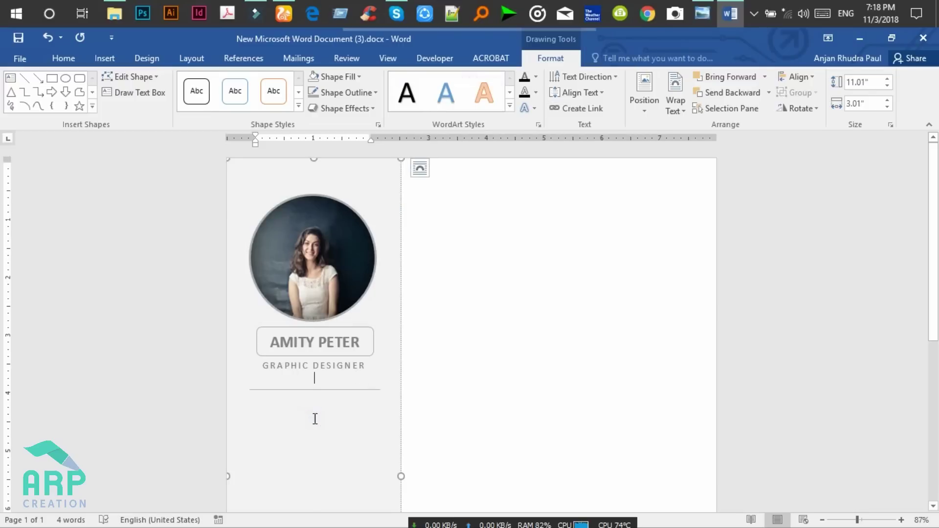
scroll(272, 380, "down", 1)
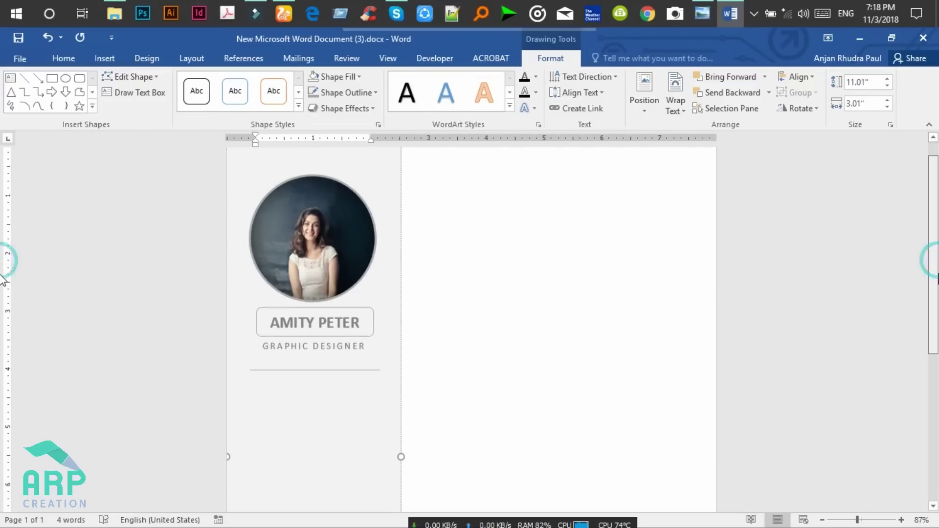
Check the Preview 1.jpg reference and nudge the divider line slightly lower under GRAPHIC DESIGNER
left_click(326, 366)
key("Up")
key("Up")
key("Up")
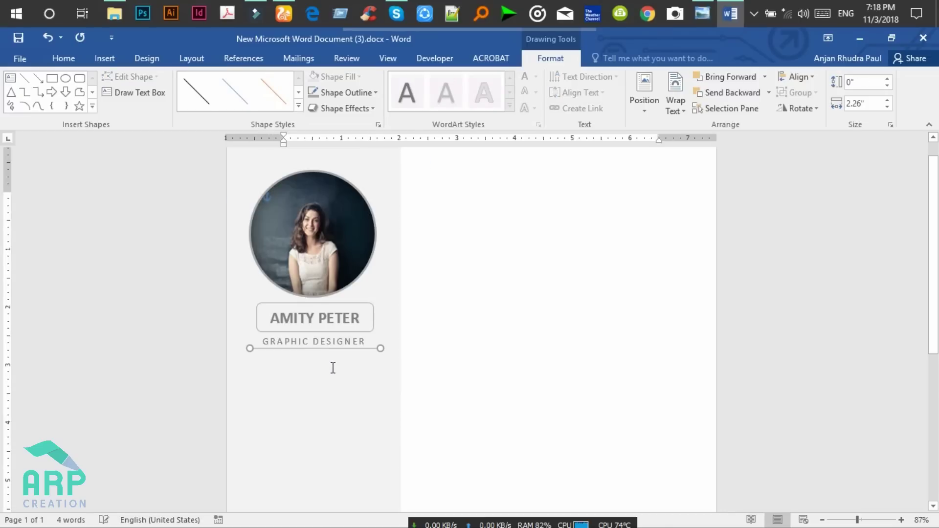
key("Down")
key("Down")
key("Down")
key("Down")
key("Down")
key("Down")
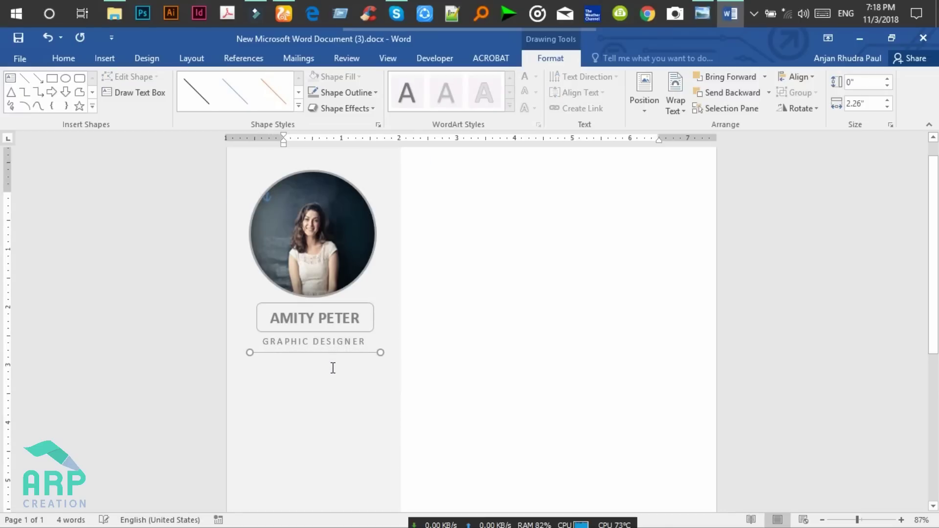
left_click(331, 367)
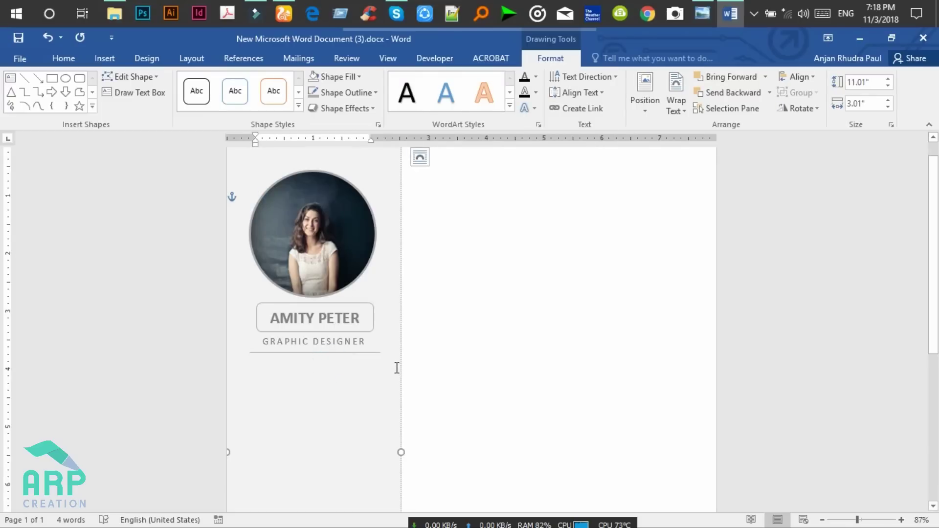
left_click(702, 14)
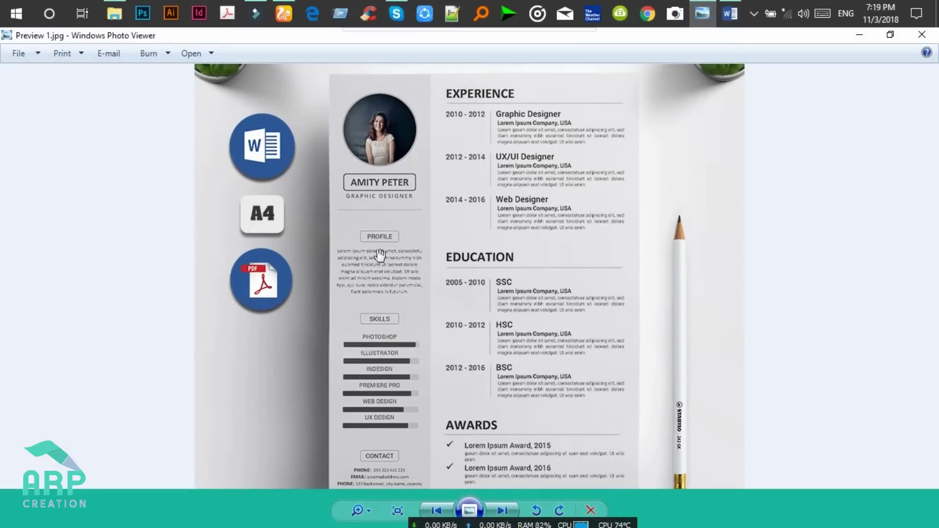
left_click(859, 41)
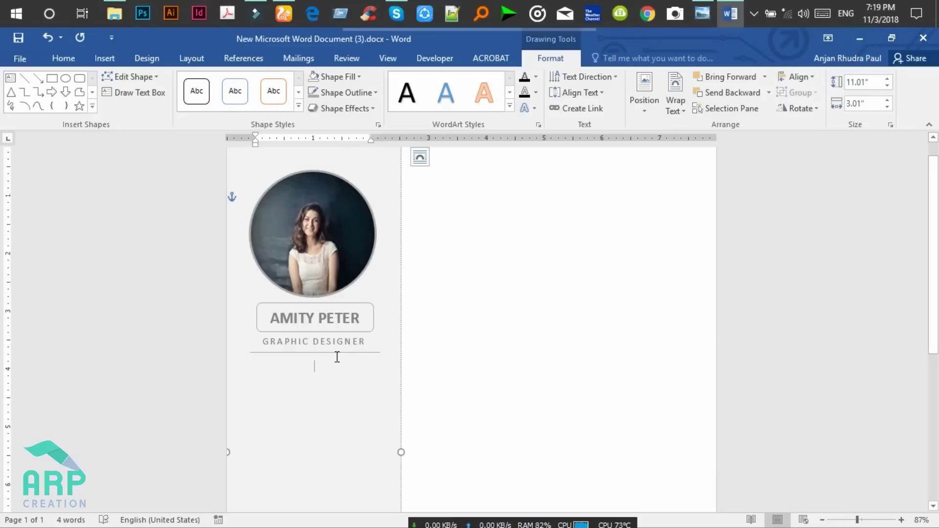
left_click_drag(339, 352, 342, 355)
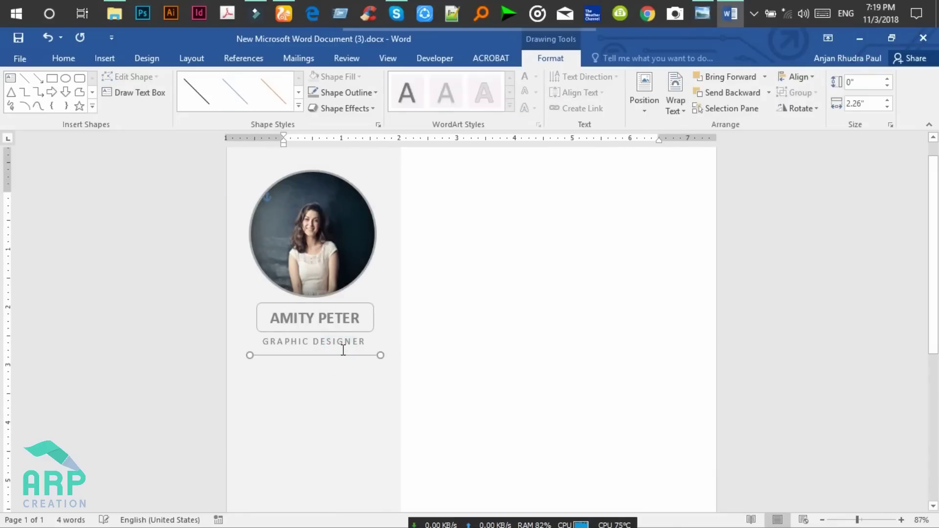
left_click(368, 311)
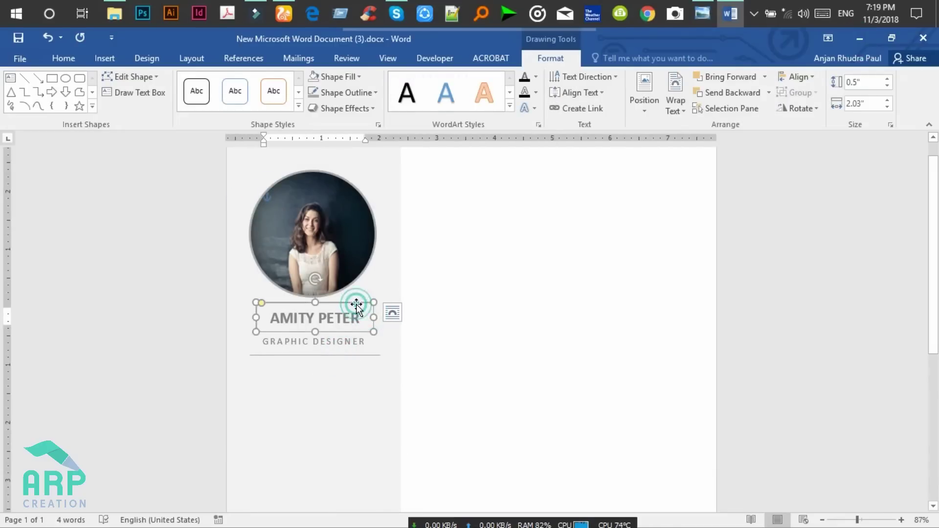
Duplicate the name box below the divider line and replace its text with 'profile'
left_click_drag(935, 269, 934, 302)
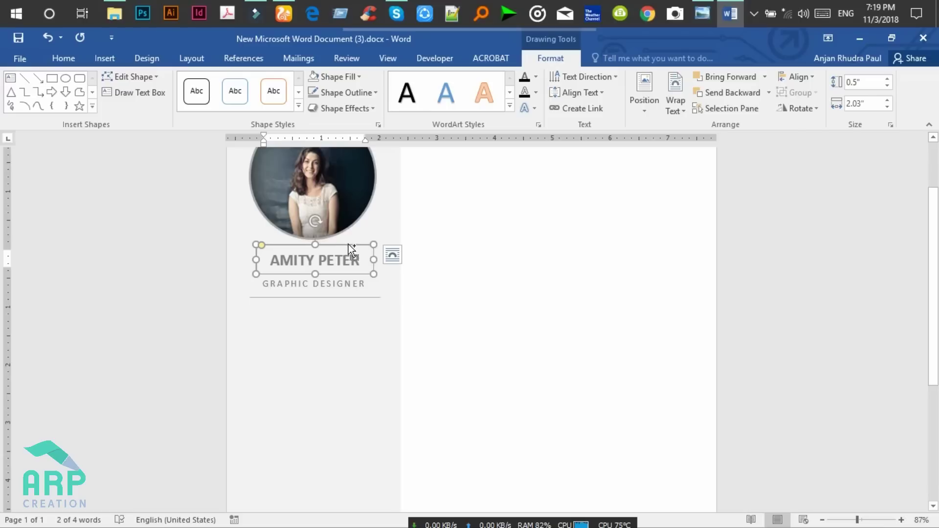
left_click_drag(348, 245, 350, 316)
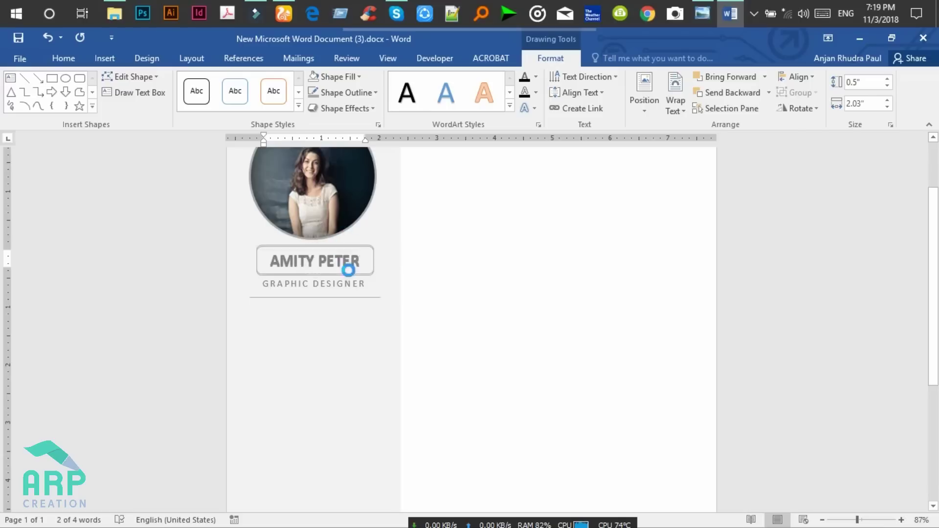
key("Down")
key("Down")
key("Down")
key("Down")
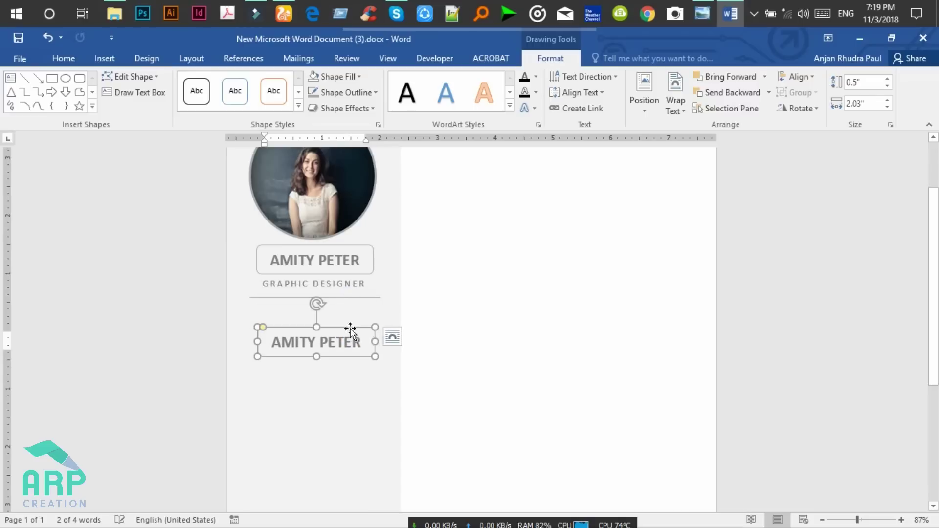
left_click(361, 343)
key("ctrl+a")
key("BackSpace")
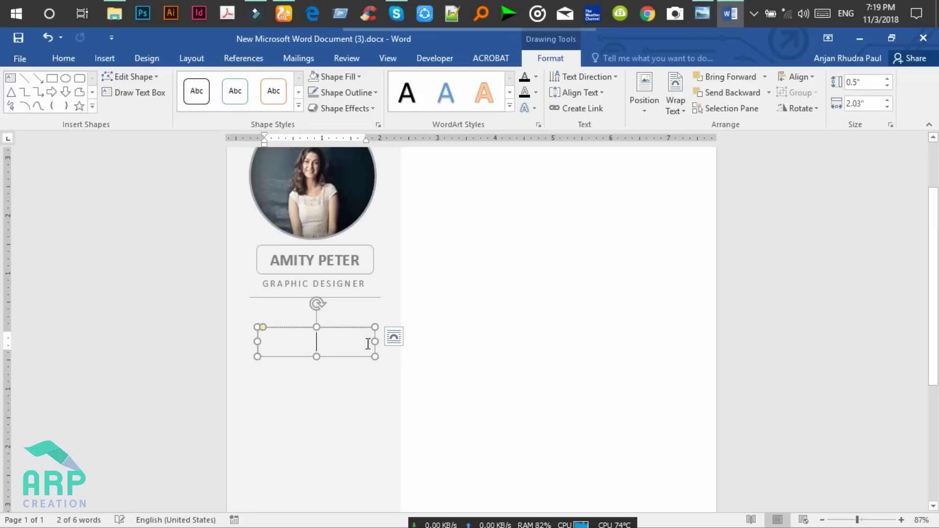
type("p")
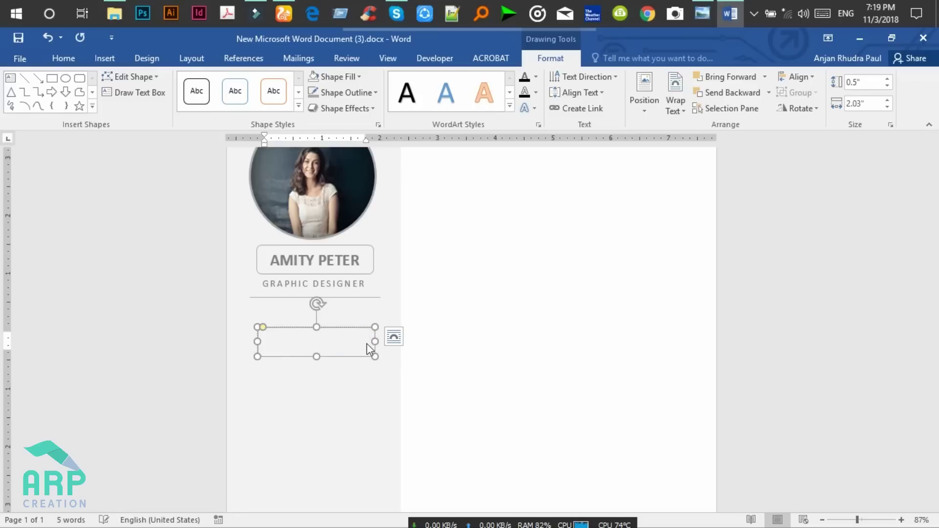
type("rofile")
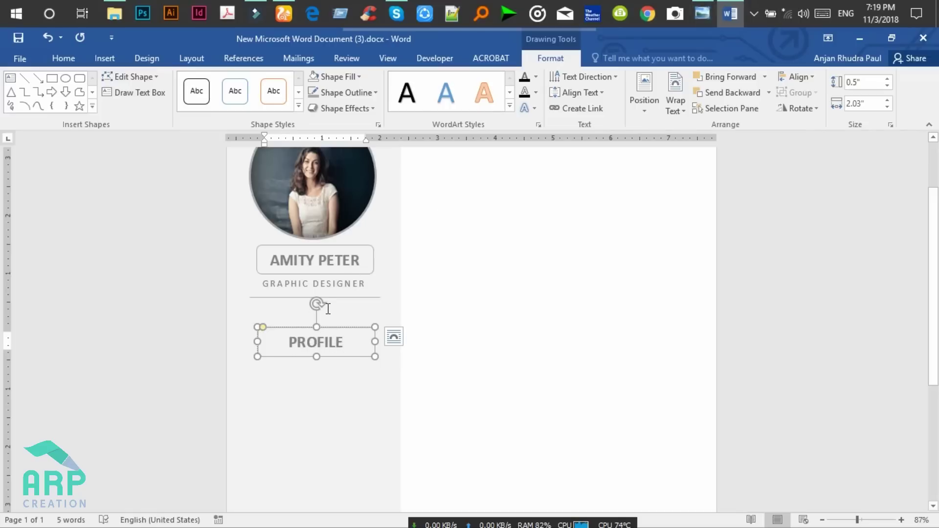
Narrow the PROFILE box to 1.32" wide and make it shorter
left_click_drag(258, 341, 281, 345)
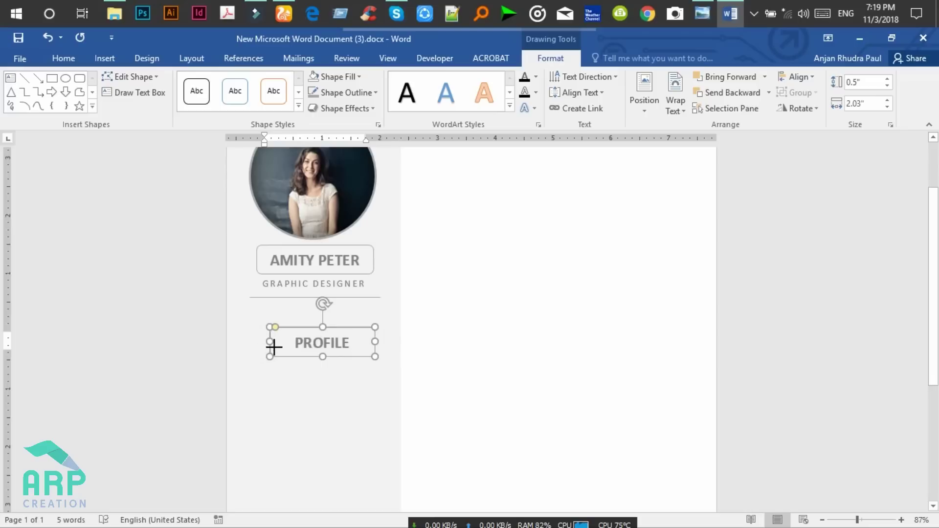
left_click_drag(372, 341, 358, 342)
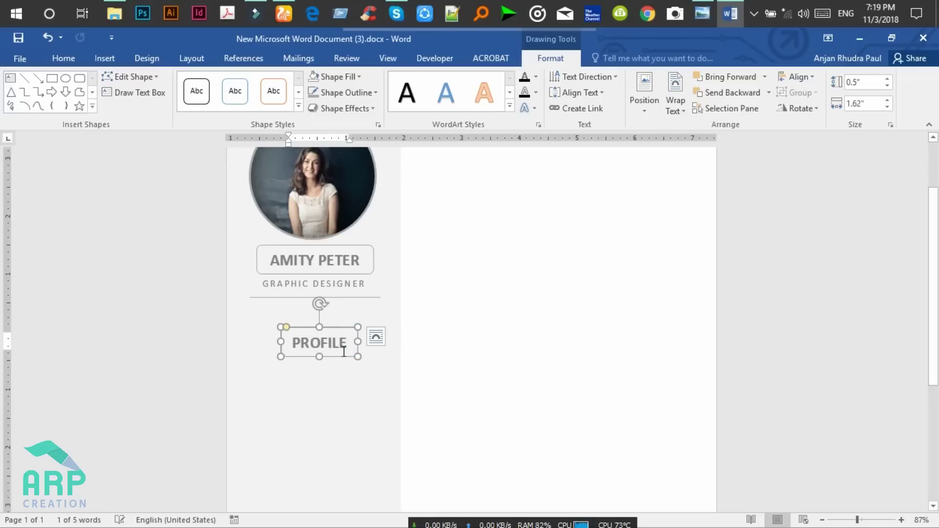
left_click_drag(321, 356, 322, 350)
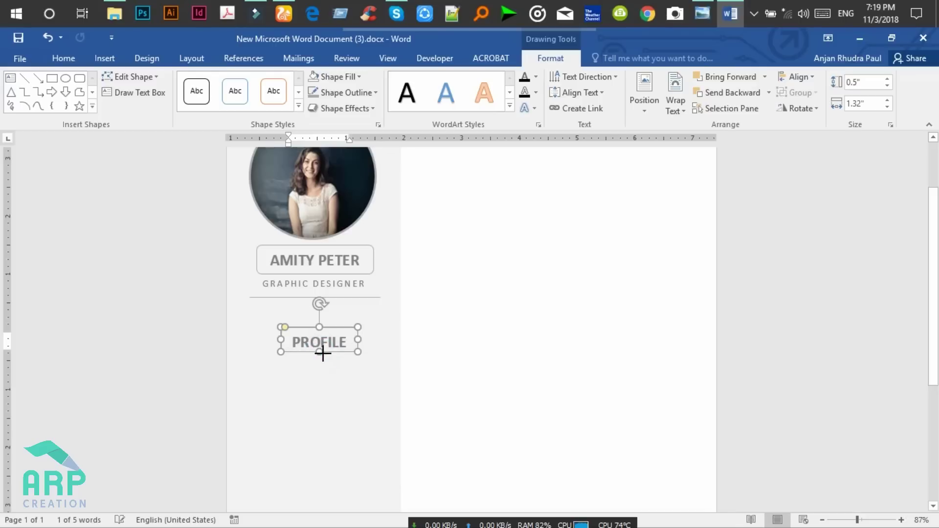
left_click(325, 372)
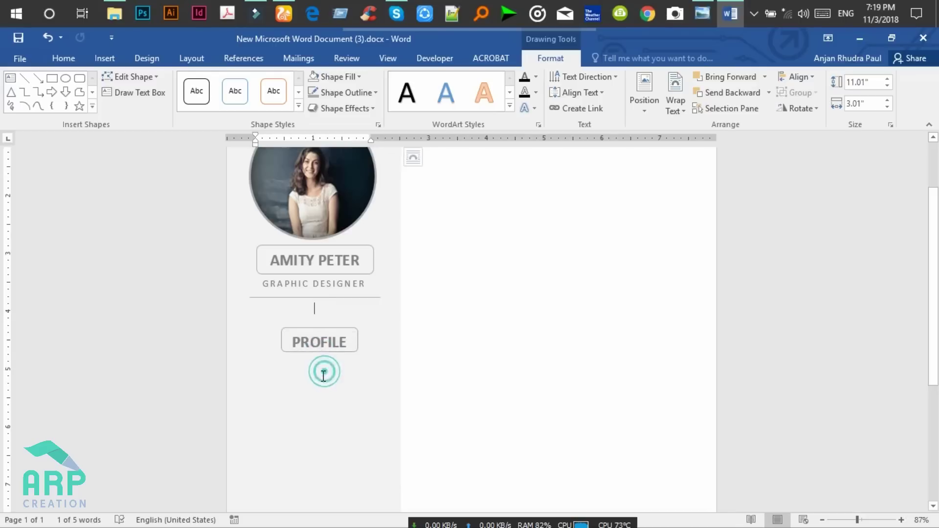
Set the PROFILE box's top text margin to 0" in Format Shape
left_click(333, 352)
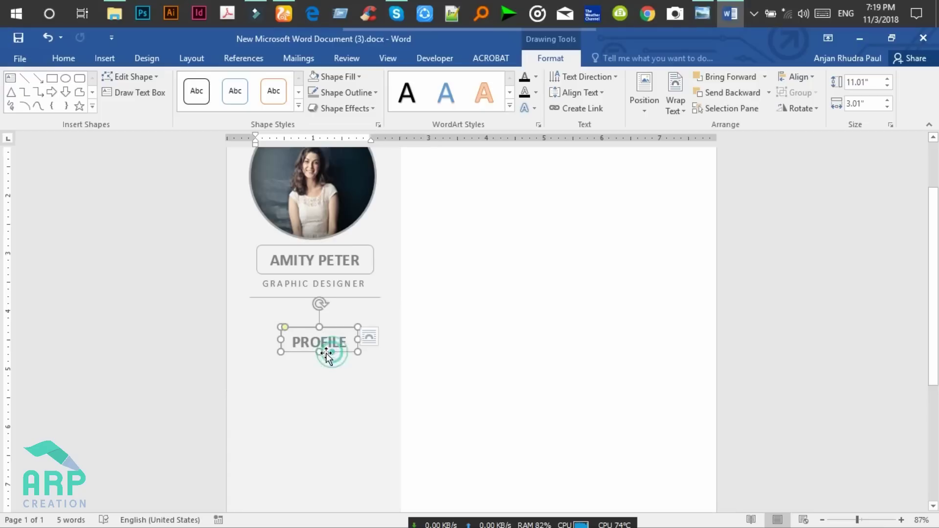
left_click(334, 329)
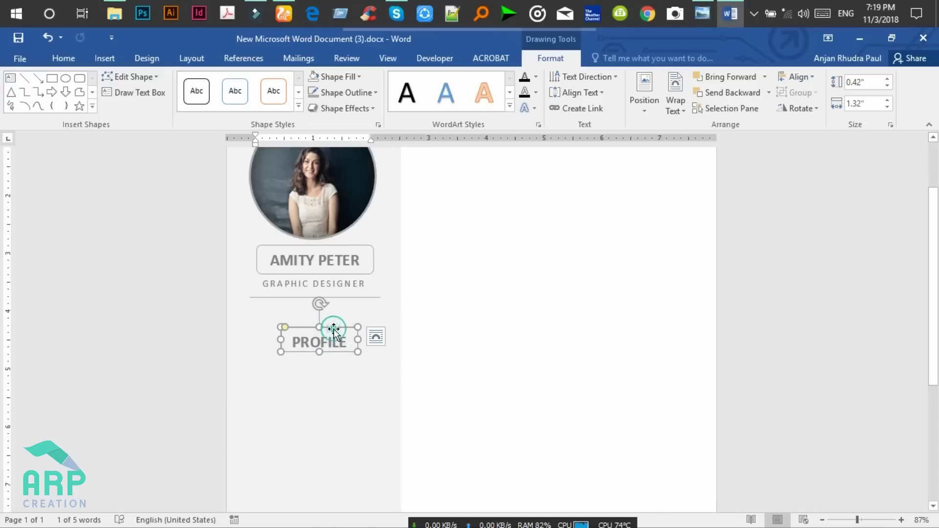
right_click(334, 326)
left_click(371, 318)
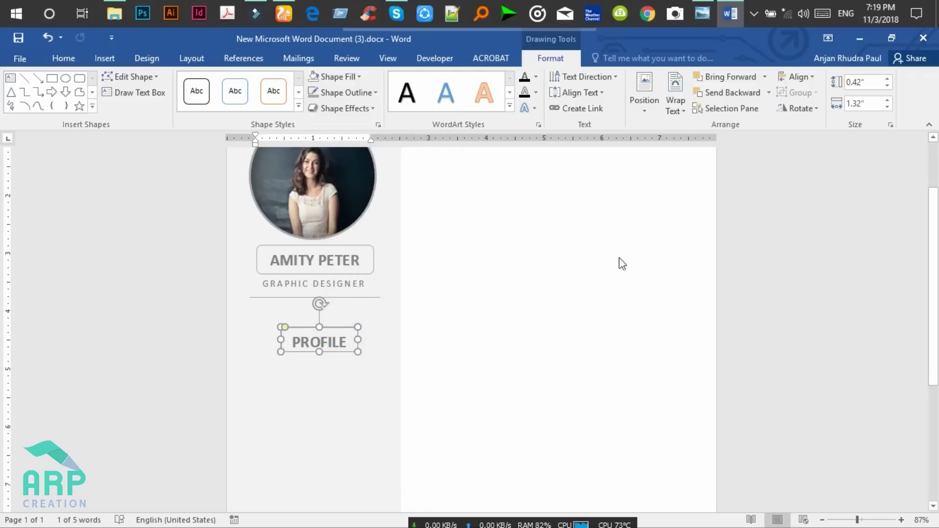
left_click(849, 166)
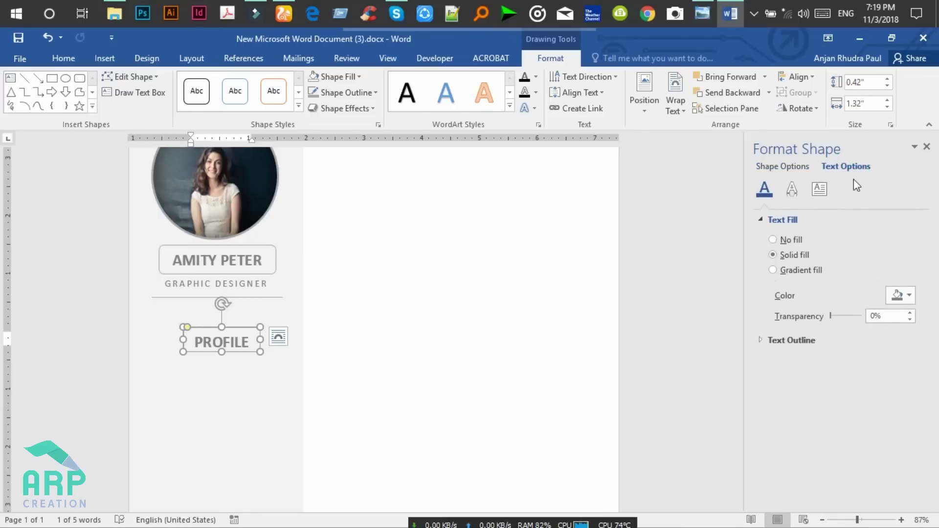
left_click(814, 189)
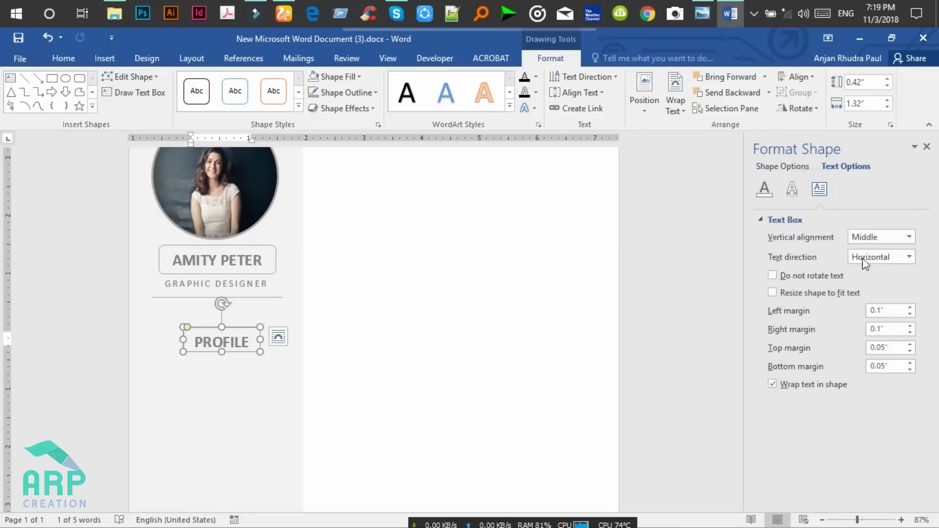
left_click(910, 350)
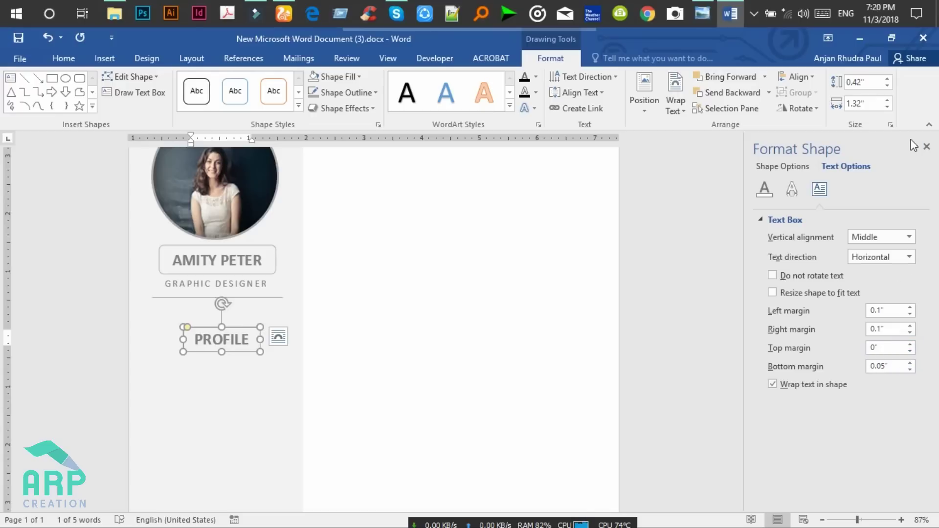
left_click(927, 147)
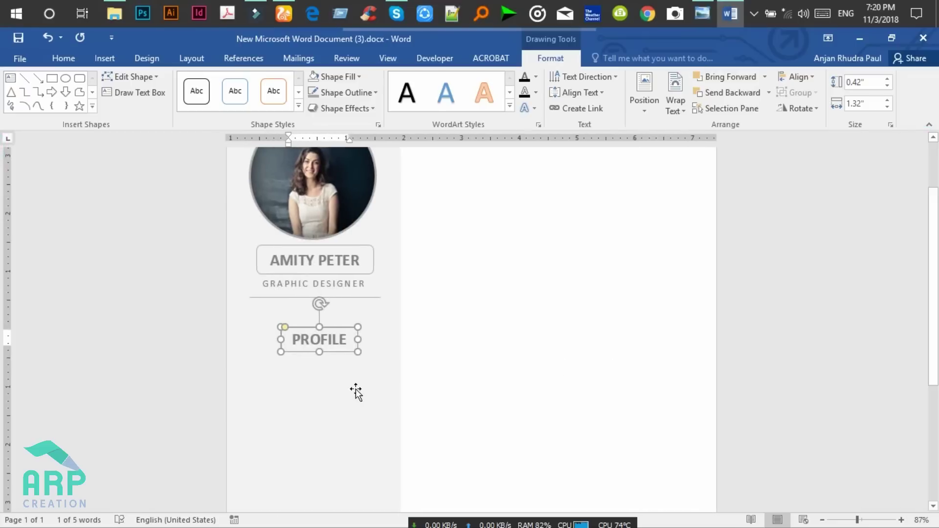
Deselect the PROFILE box, click below it in the sidebar and minimize Word
left_click(357, 390)
left_click(468, 336)
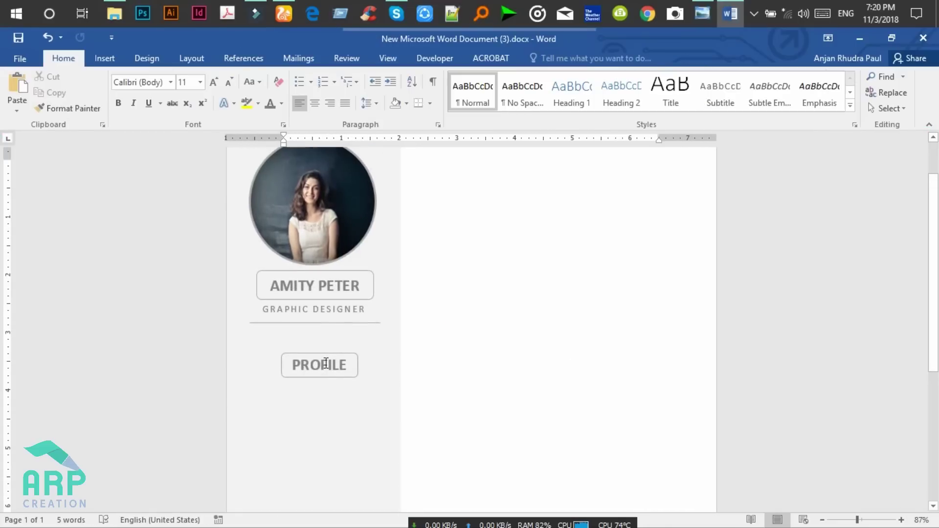
left_click(325, 409)
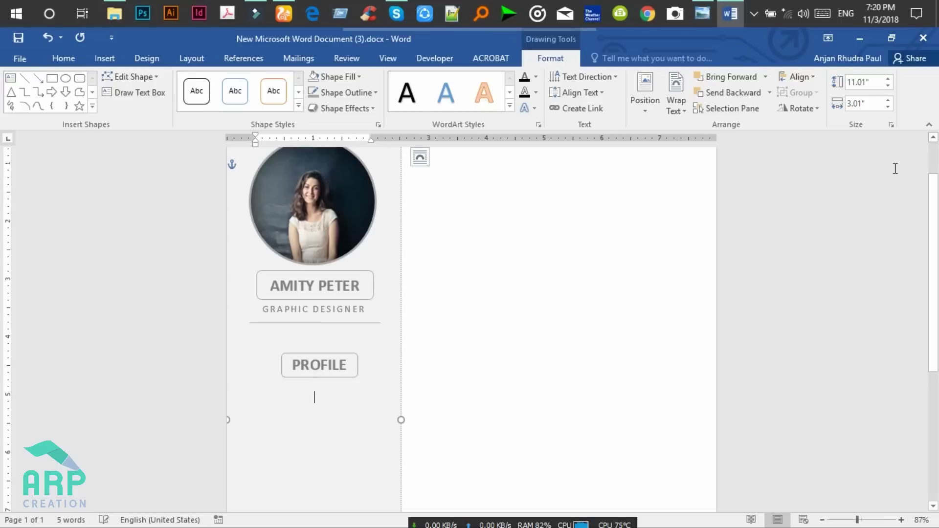
left_click(859, 43)
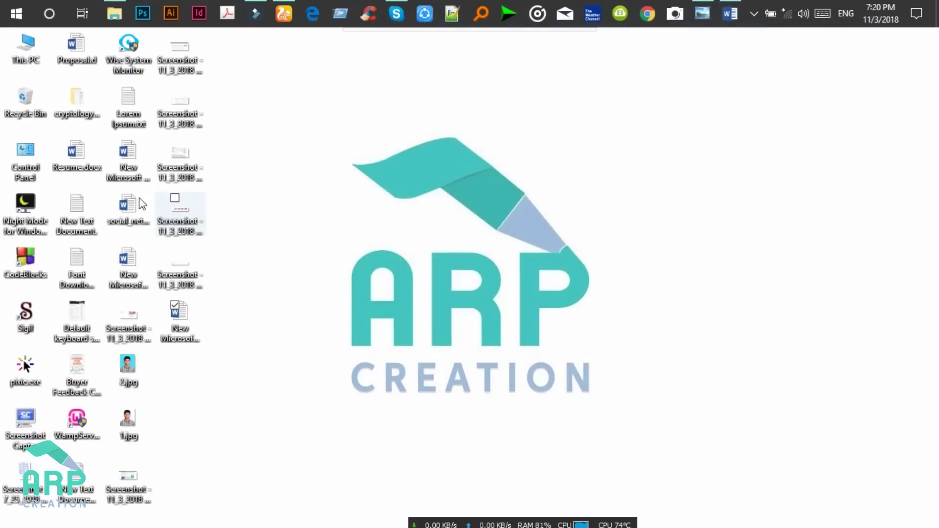
Copy the first Lorem Ipsum sentence, ending 'volutpat.', from Lorem Ipsum.txt in Notepad
left_click(129, 114)
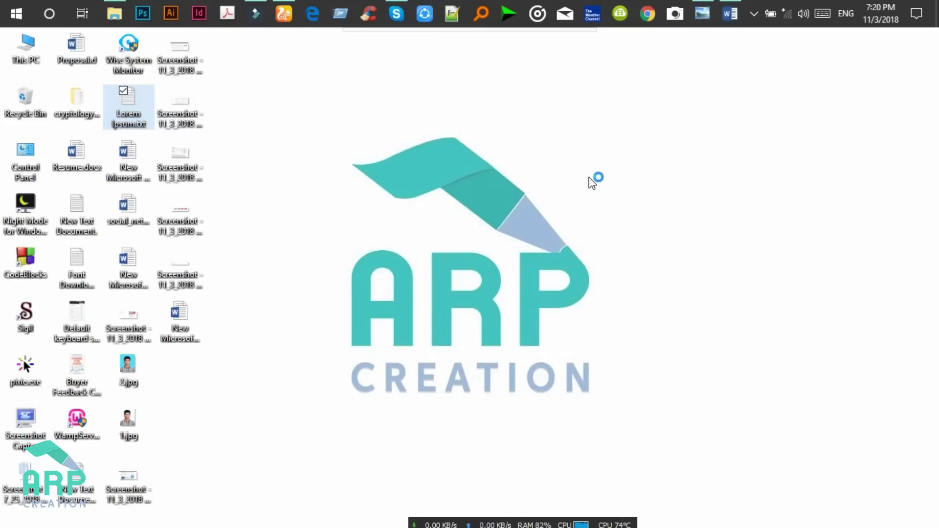
left_click(492, 83)
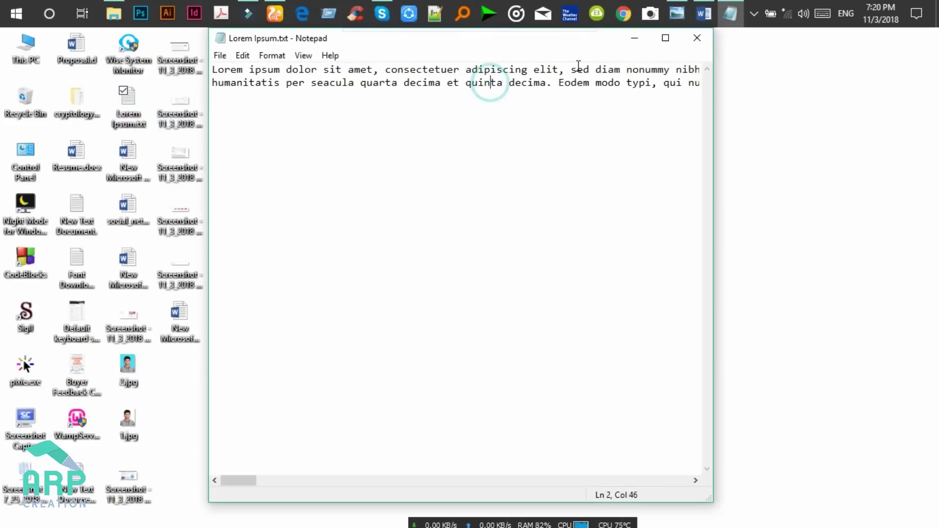
left_click(666, 38)
left_click_drag(897, 64, 6, 63)
key("ctrl+c")
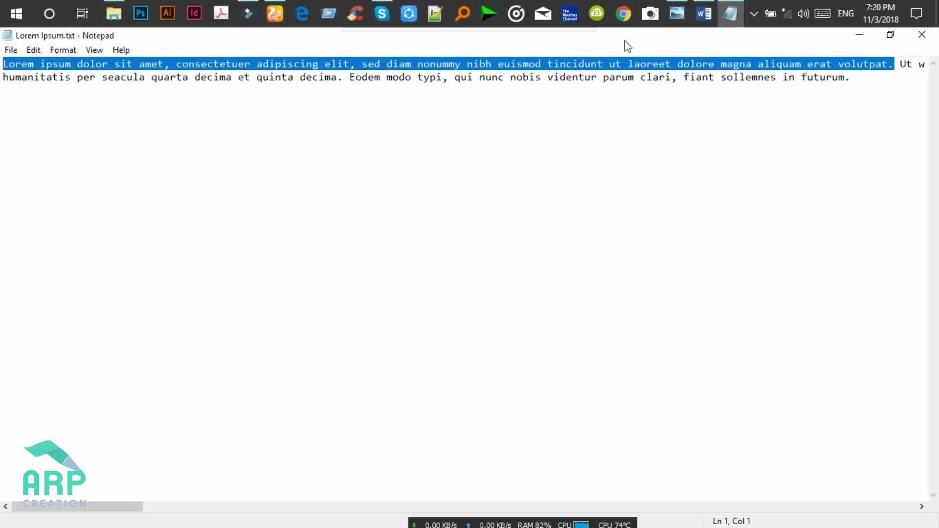
left_click(700, 9)
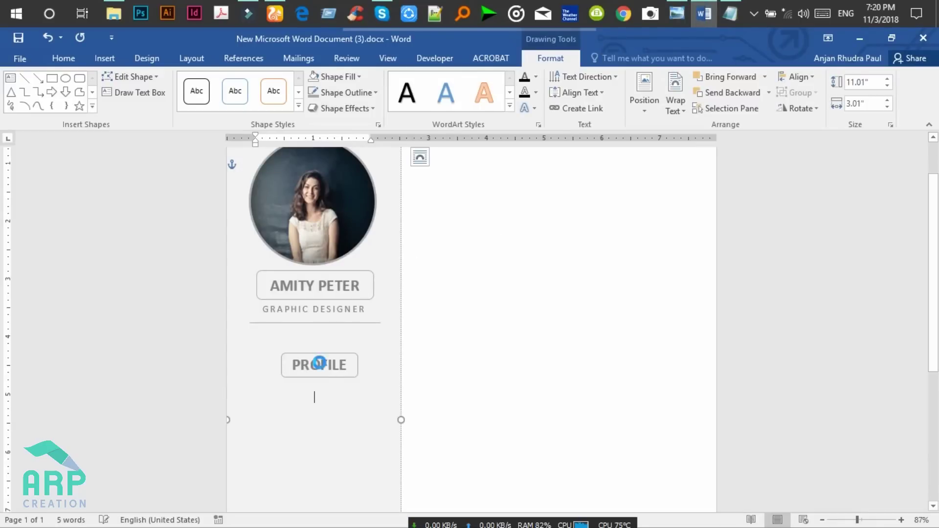
Paste the Lorem ipsum sentence below PROFILE and select the pasted paragraph
key("ctrl+v")
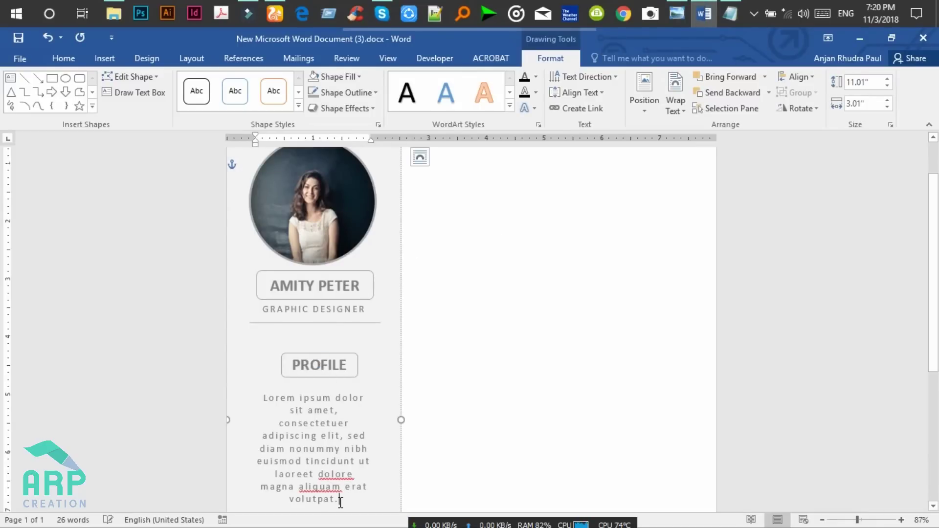
left_click_drag(344, 503, 254, 398)
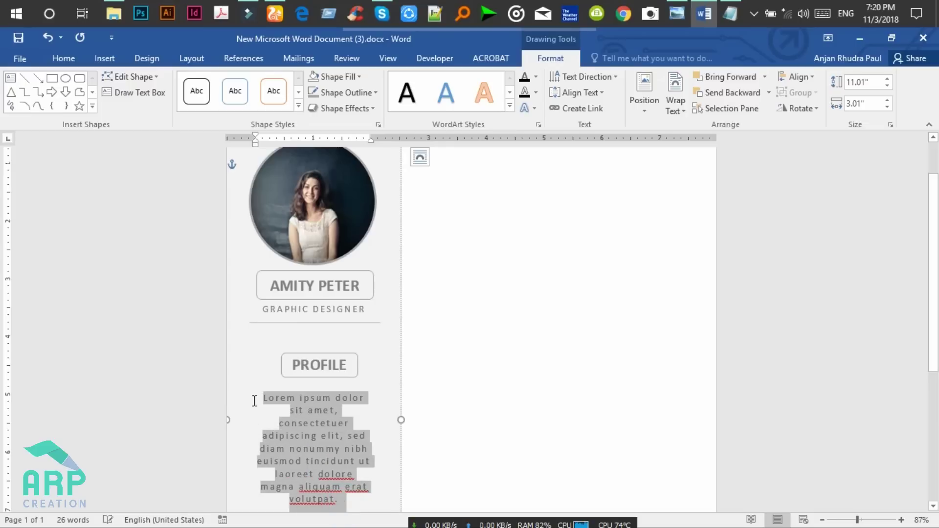
left_click(317, 450)
left_click_drag(343, 500, 262, 397)
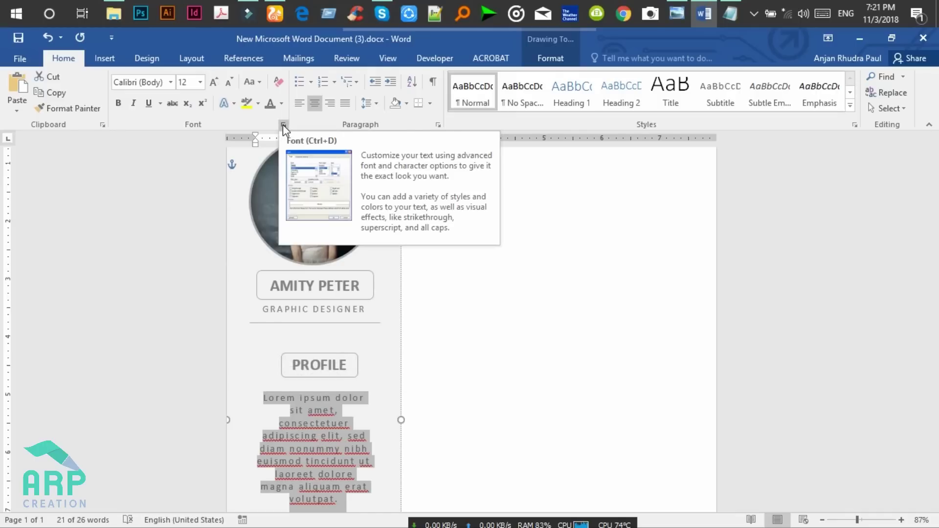
Reset the paragraph's character spacing to Normal in the Font dialog's Advanced settings
left_click(283, 125)
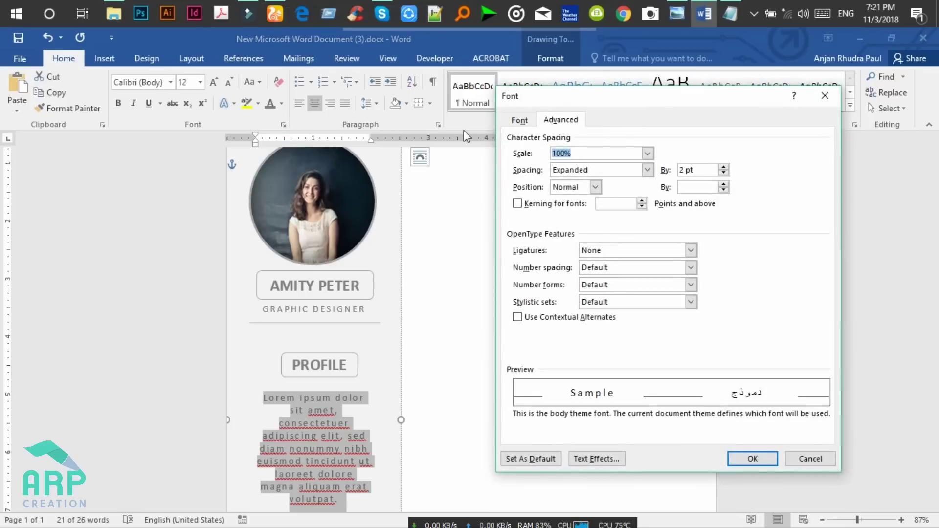
left_click(600, 173)
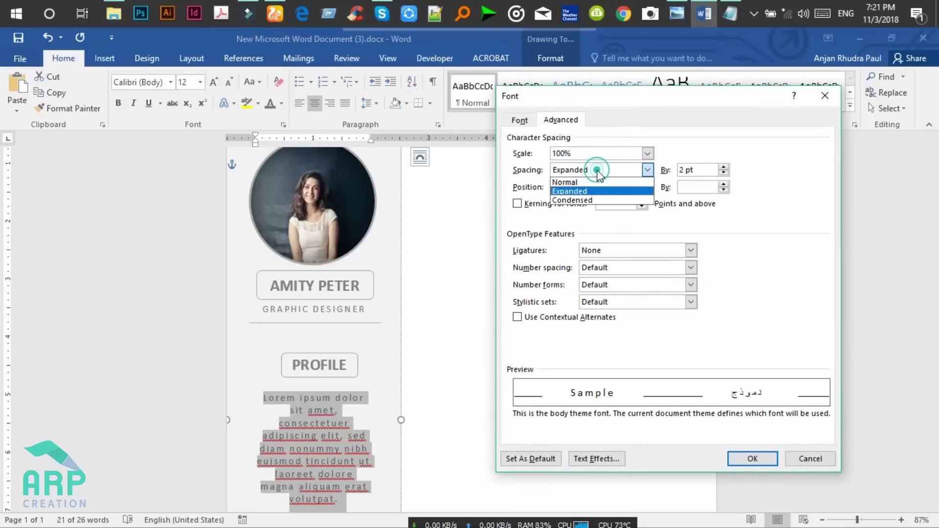
left_click(595, 182)
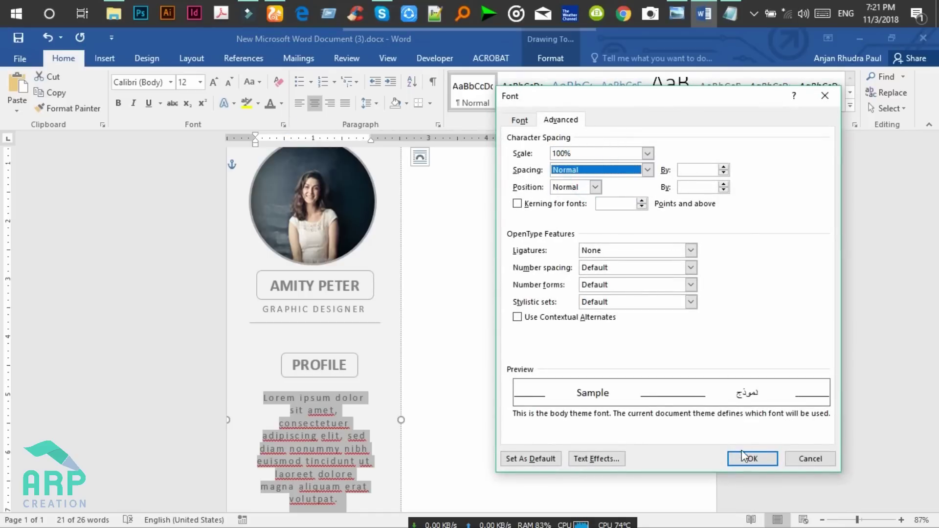
left_click(753, 460)
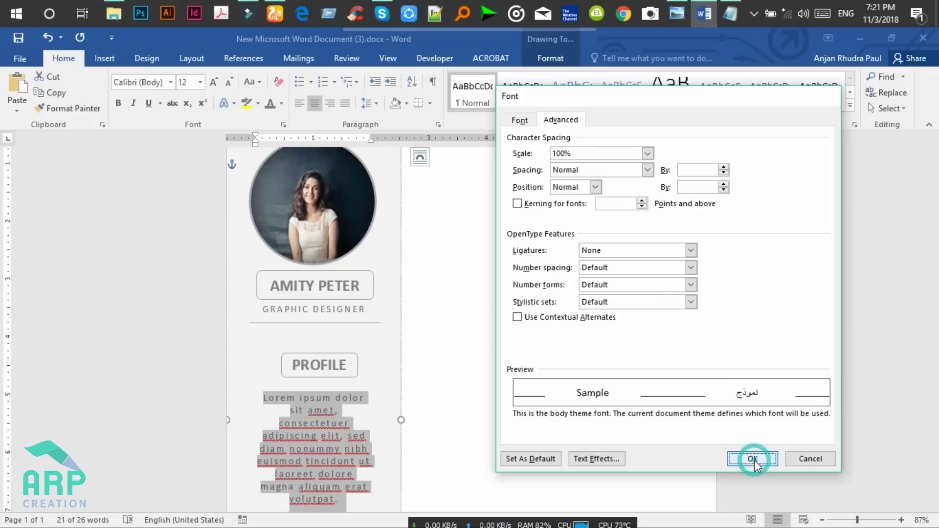
left_click(337, 464)
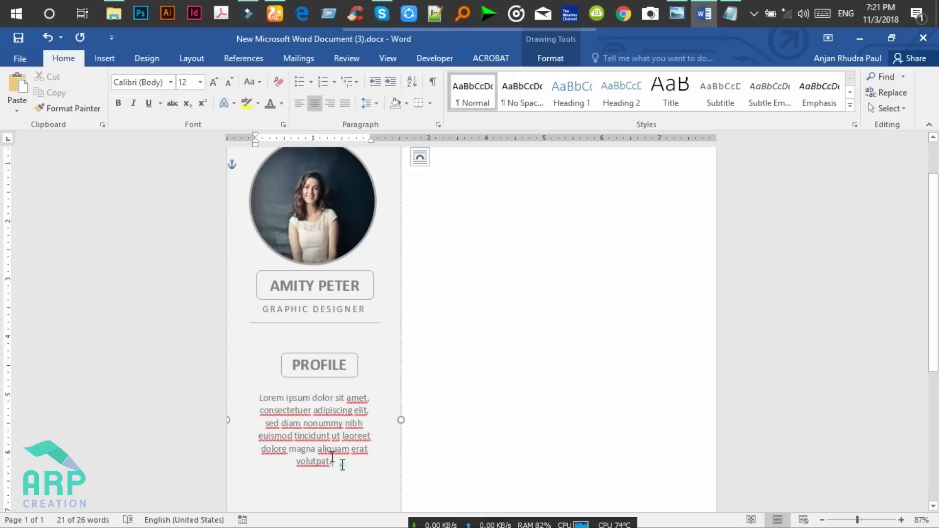
Try Roboto Medium on the profile paragraph, compare with the reference CV, then undo it
key("ctrl+a")
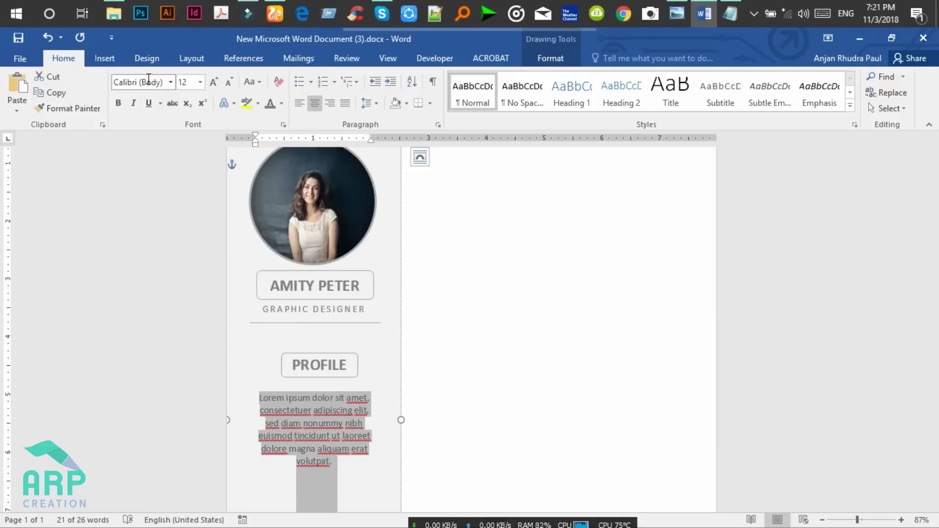
left_click(149, 80)
type("Roboto")
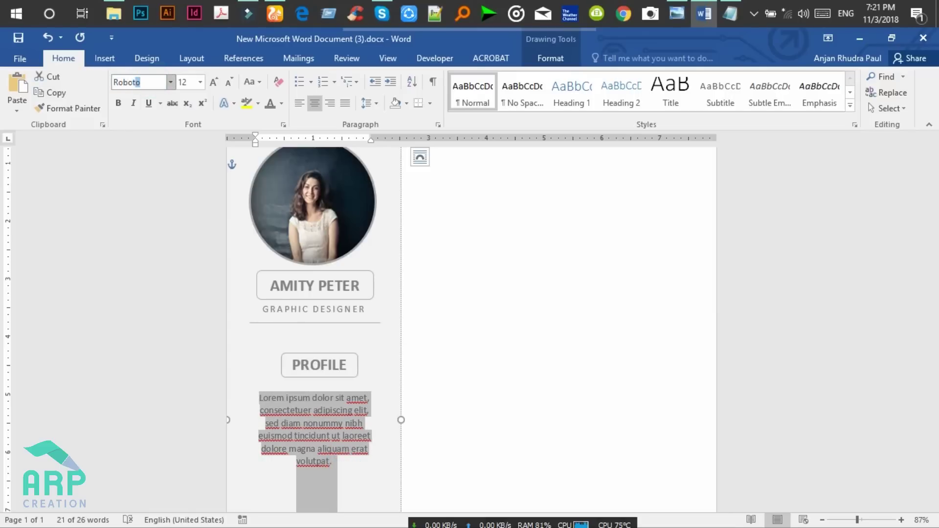
key("Return")
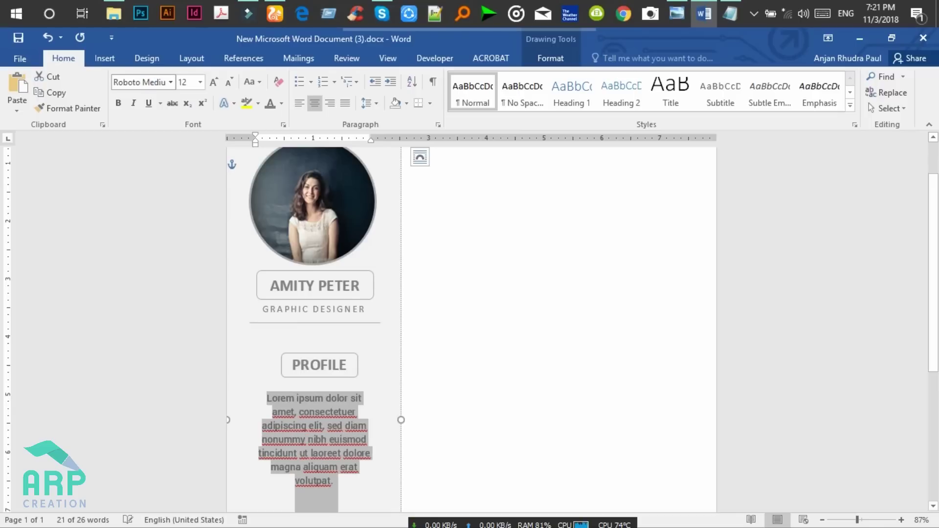
left_click(686, 7)
left_click(688, 7)
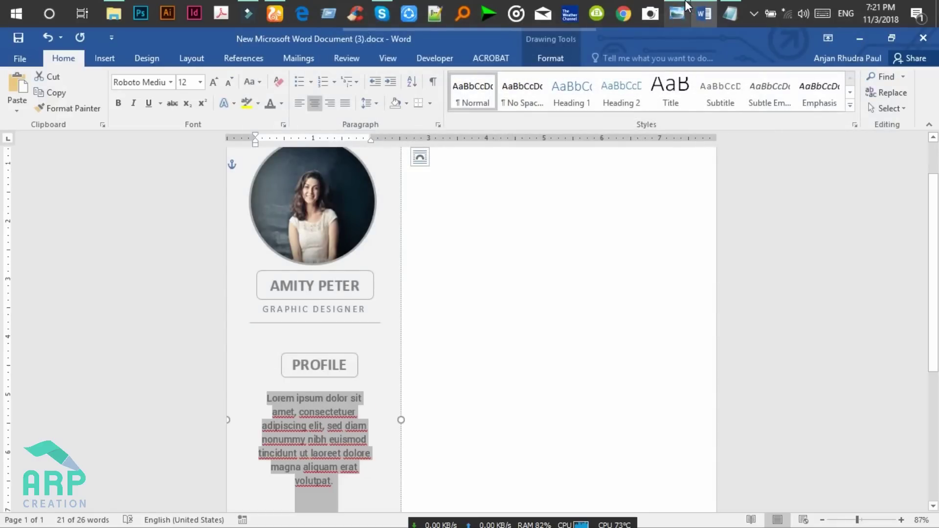
left_click(687, 6)
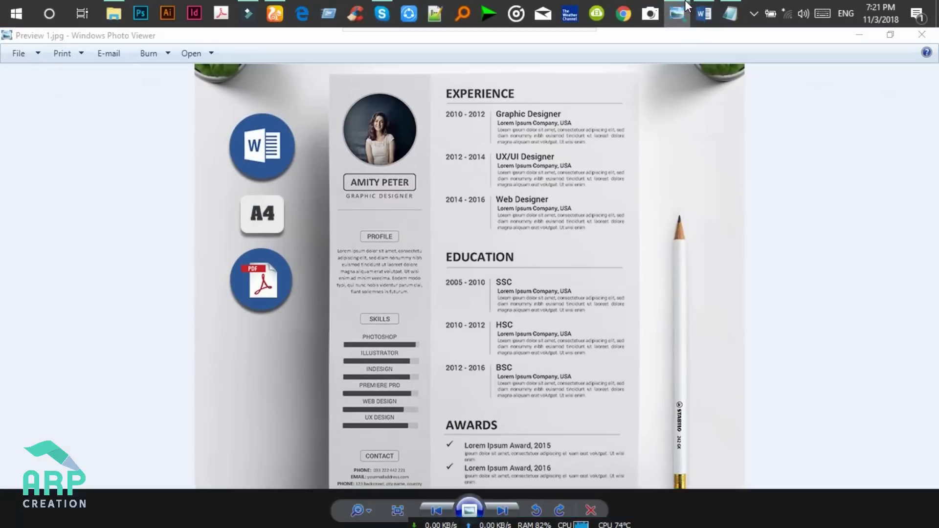
left_click(687, 5)
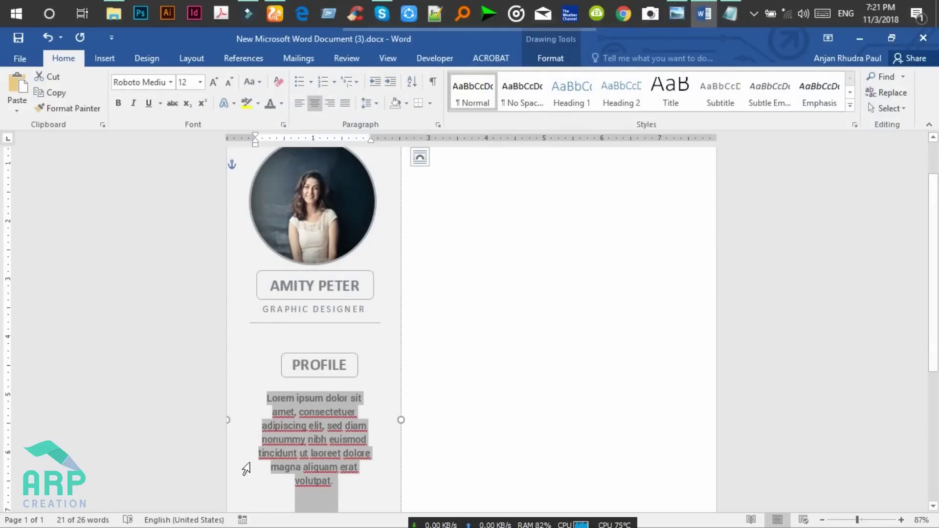
key("ctrl+z")
left_click(322, 419)
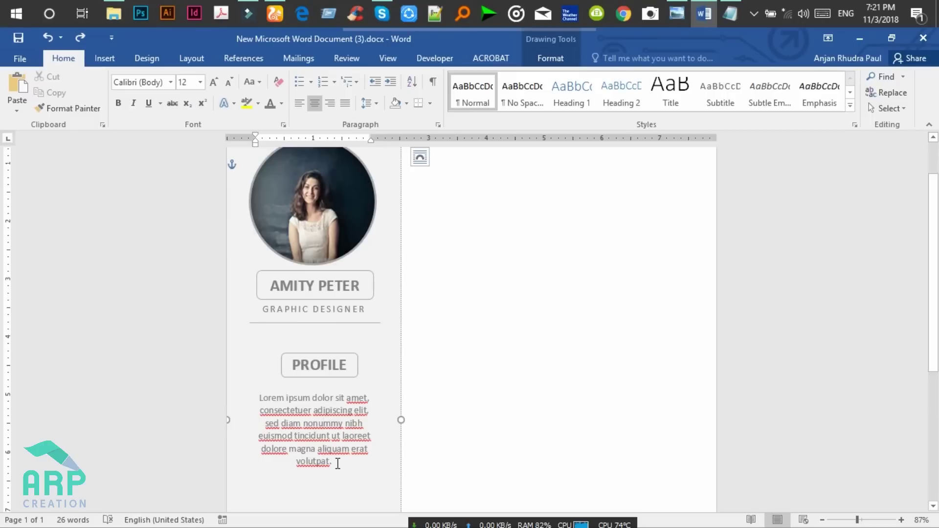
Set the whole profile paragraph to 10 pt font size
left_click_drag(338, 464, 259, 397)
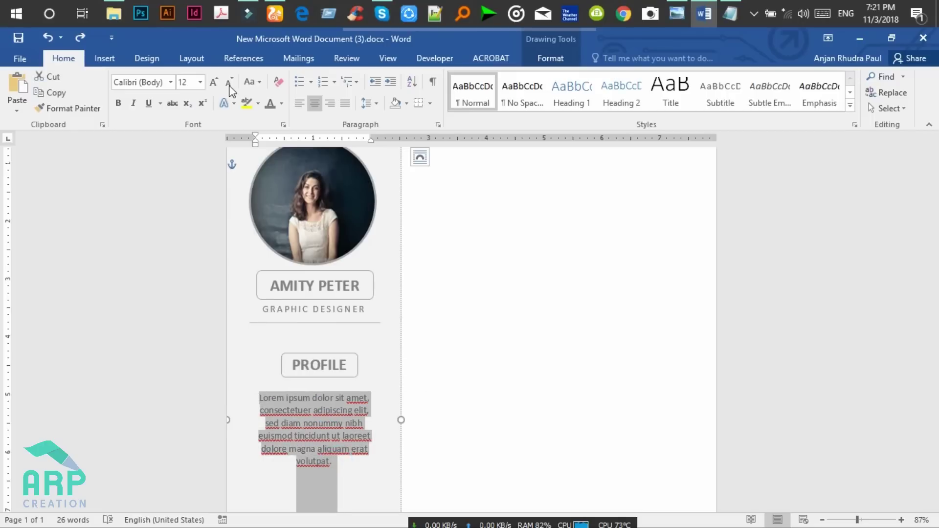
left_click(186, 83)
type("10")
key("Return")
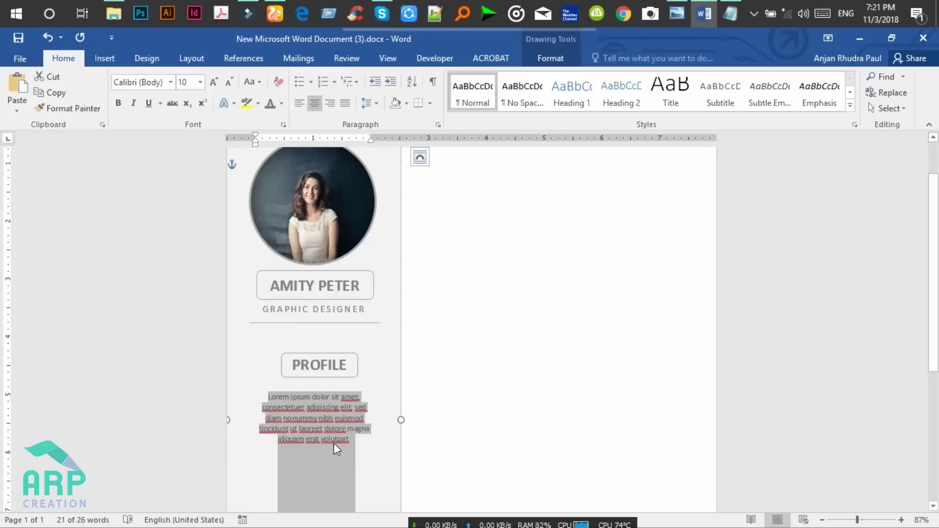
left_click(337, 448)
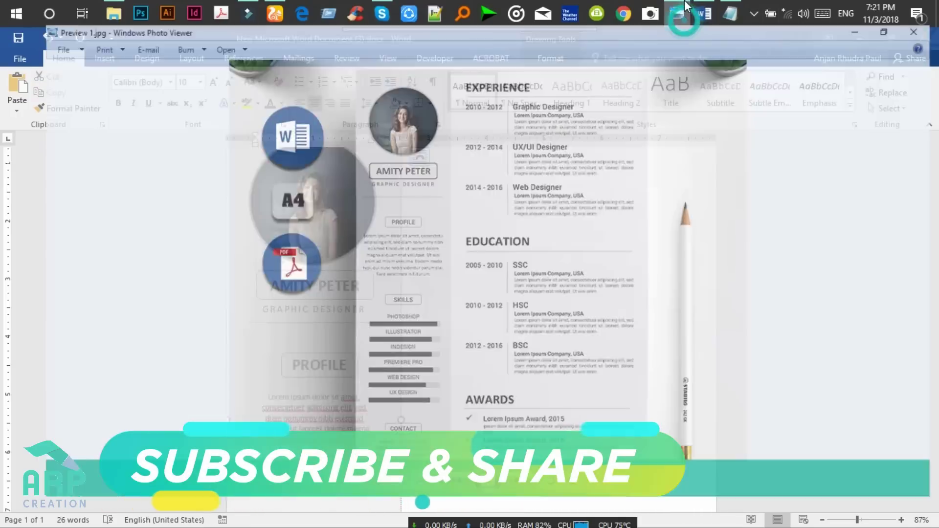
Check the reference resume, then bring up the profile text box's Layout & Properties text options
left_click(685, 7)
left_click(685, 7)
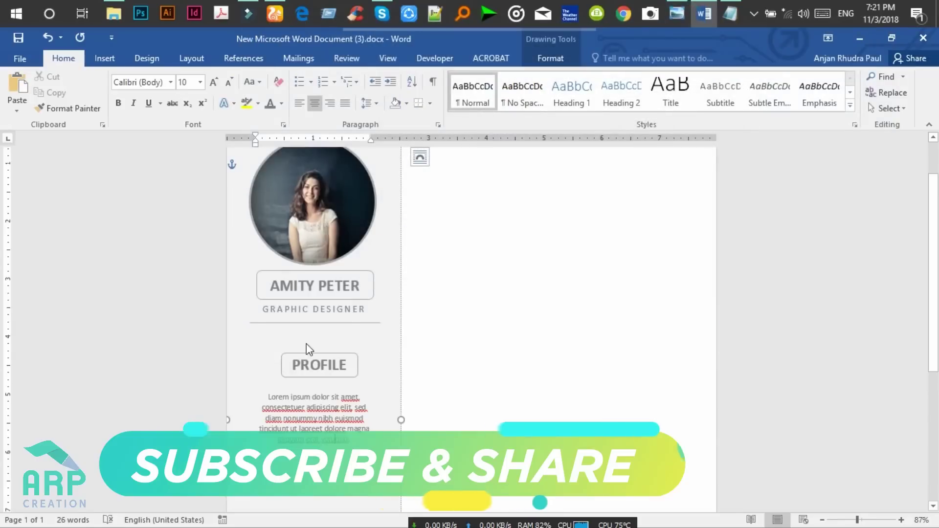
left_click(400, 324)
right_click(400, 321)
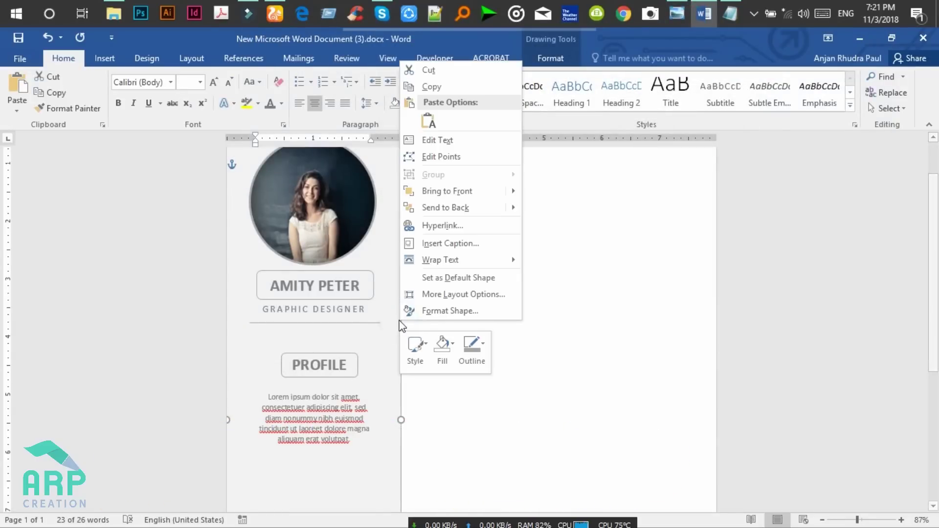
left_click(454, 315)
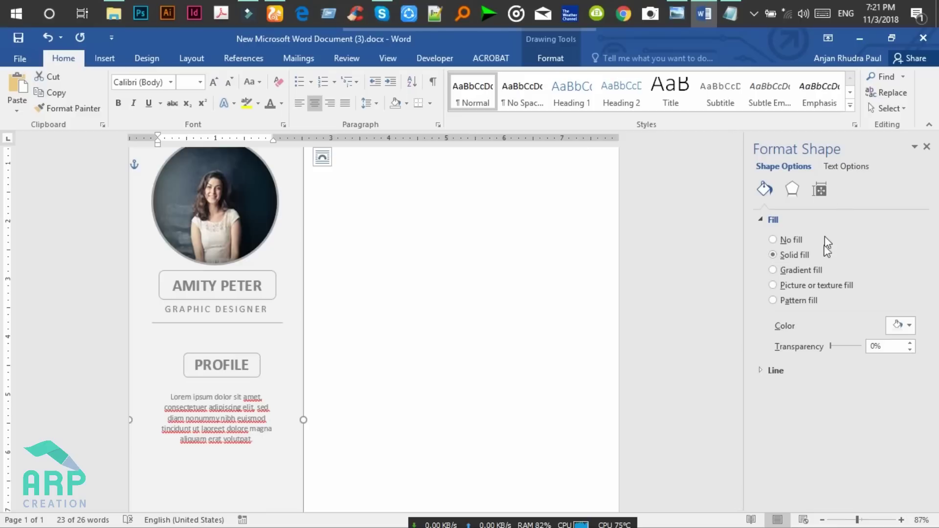
left_click(847, 167)
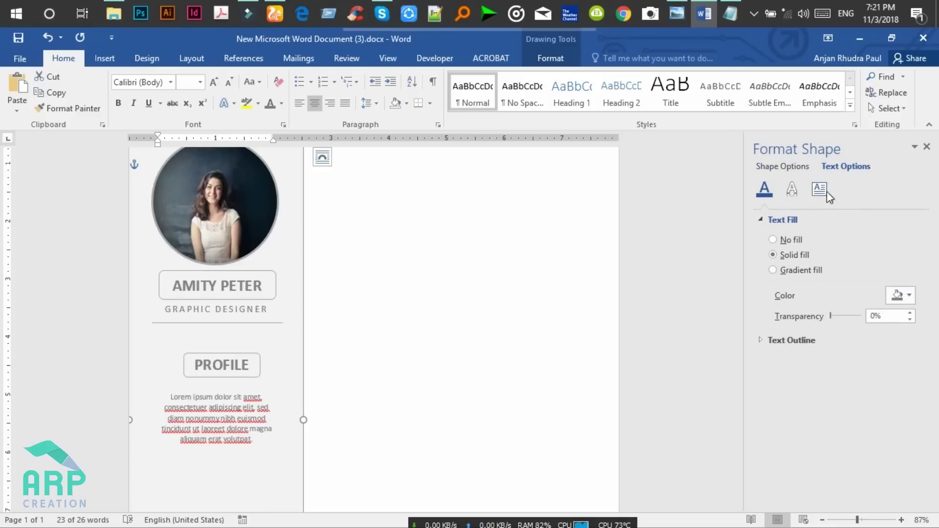
left_click(822, 191)
Lower the text box's left and right inner margins to 0.1"
left_click(913, 314)
left_click(913, 315)
left_click(913, 314)
left_click(913, 315)
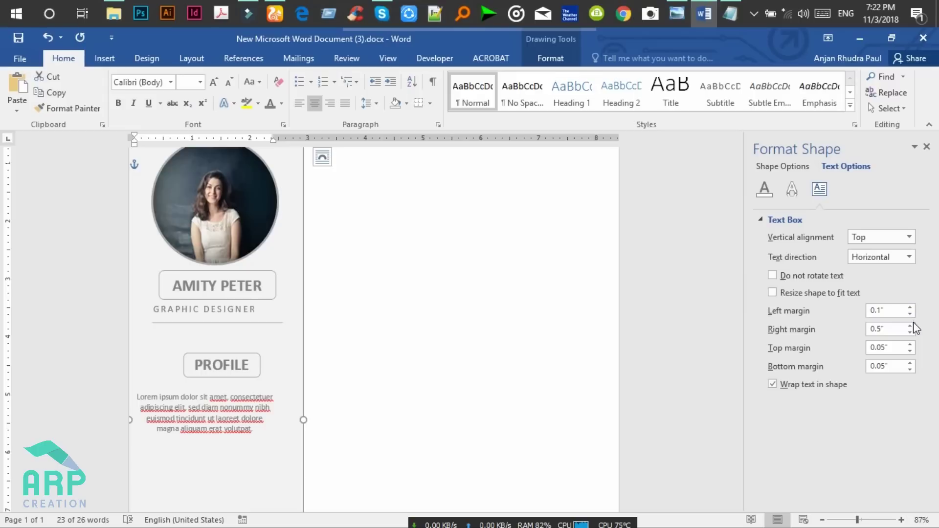
left_click(910, 333)
left_click(910, 334)
left_click(910, 334)
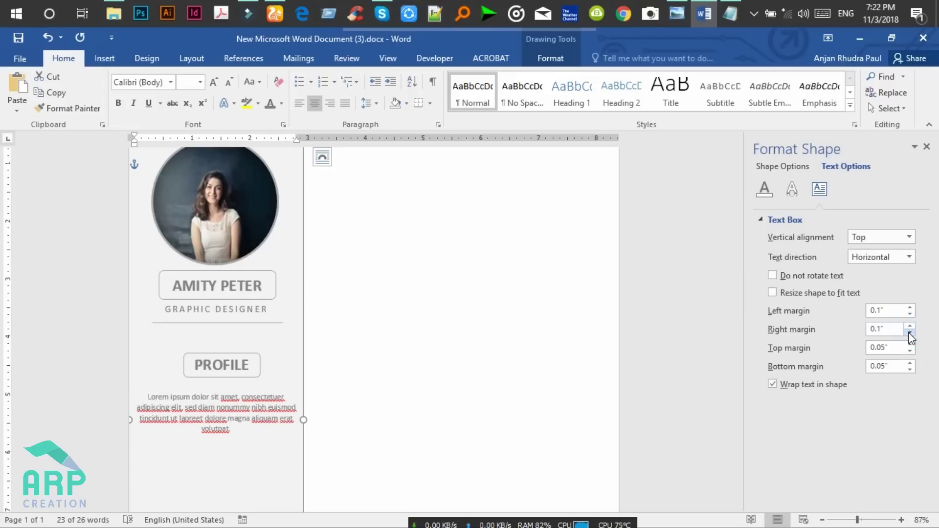
left_click(927, 147)
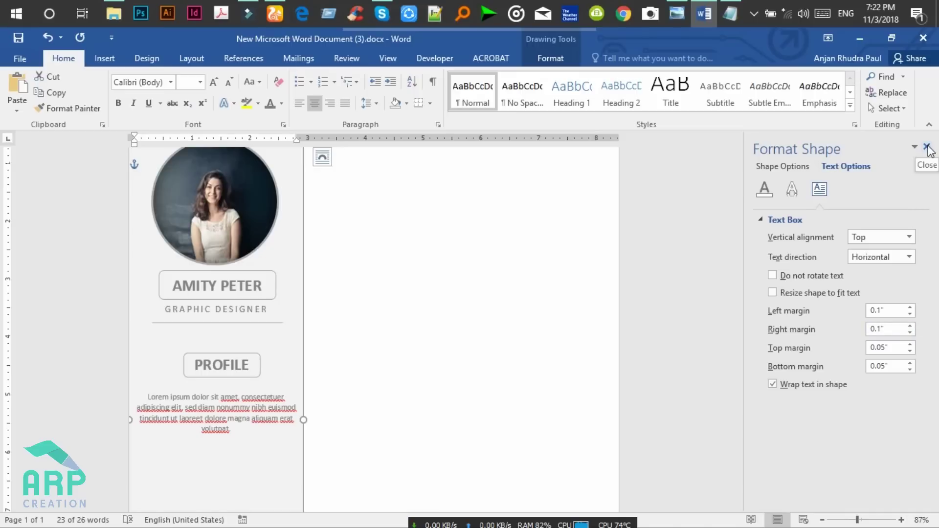
Close the Format Shape pane and add line breaks in euismod and before aliquam
left_click(381, 407)
key("Return")
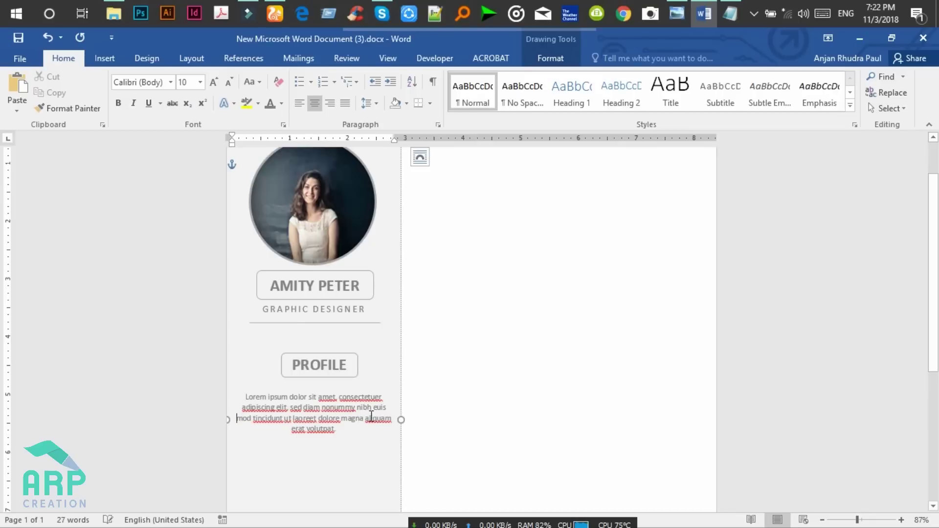
left_click(366, 419)
key("Return")
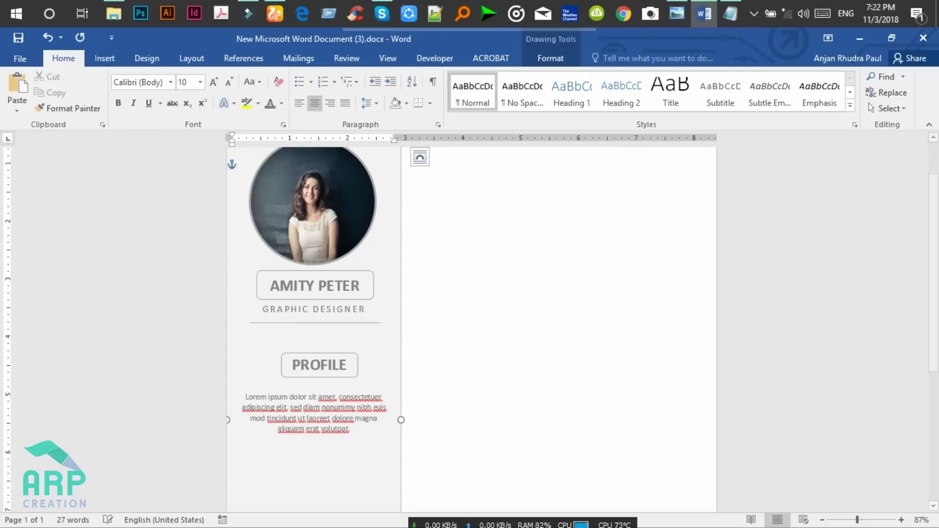
left_click(449, 386)
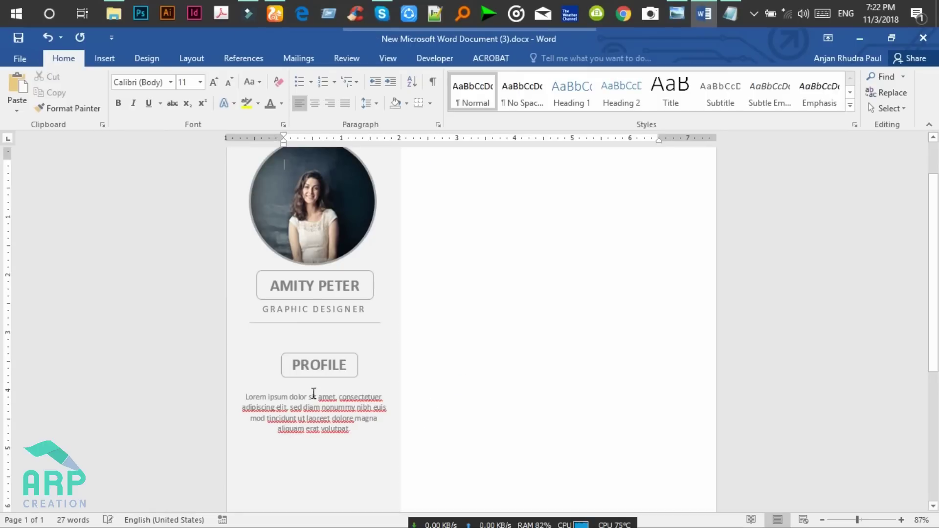
Copy the lorem text from tincidunt to the end and paste it after volutpat
left_click(680, 11)
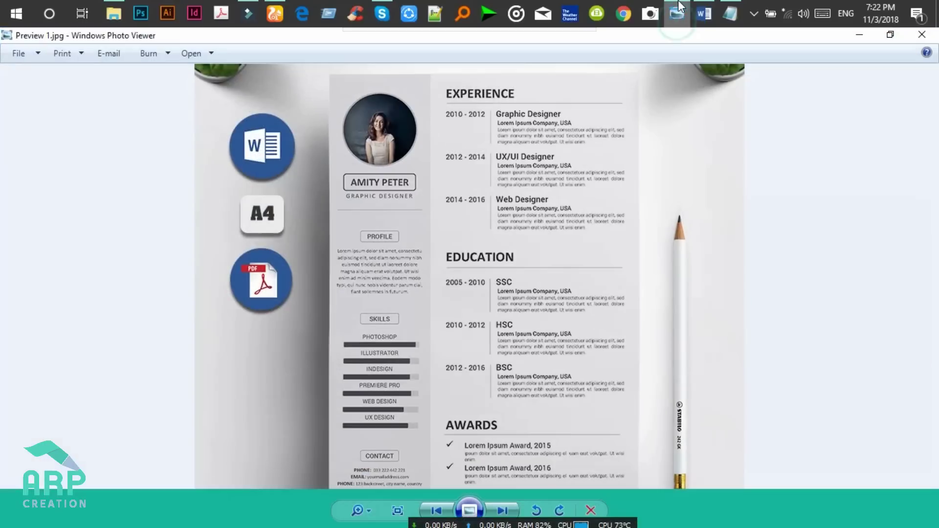
left_click(681, 8)
mouse_move(352, 434)
left_mouse_down()
mouse_move(346, 450)
mouse_move(282, 421)
mouse_move(248, 421)
left_mouse_up()
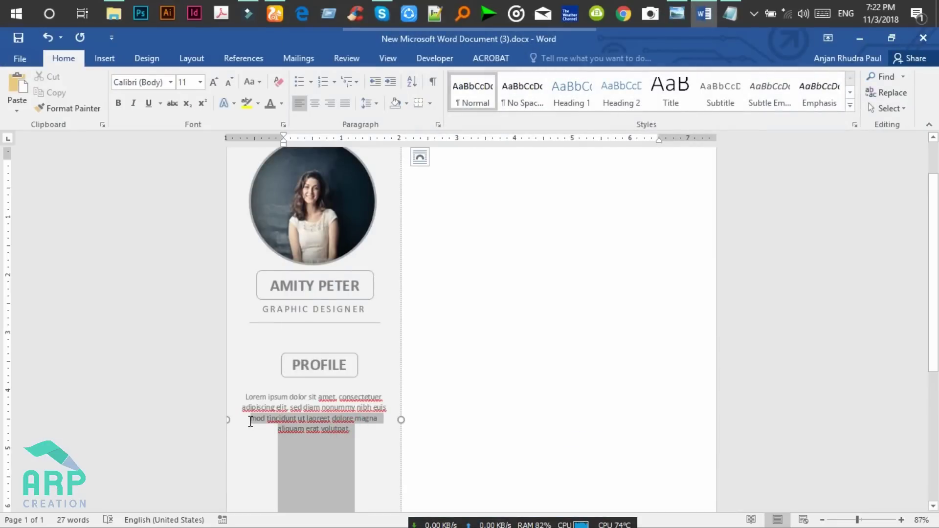
key("ctrl+c")
left_click(353, 435)
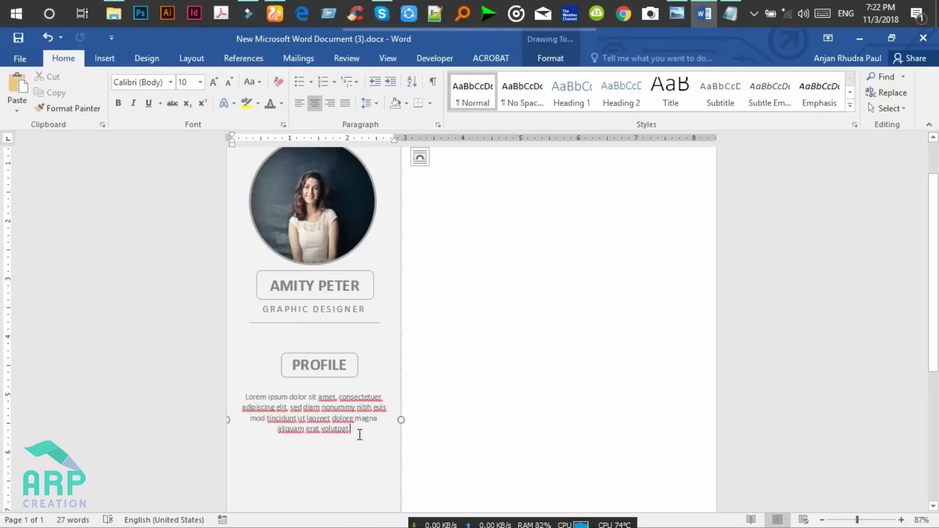
key("ctrl+v")
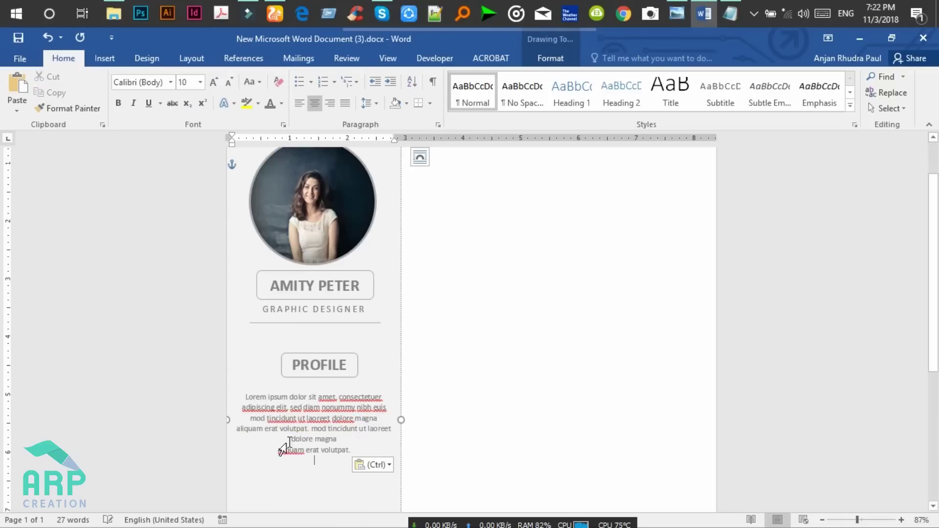
Rebalance the line breaks so laoreet starts a line and erat volutpat. sits alone
left_click(278, 449)
key("ctrl+l")
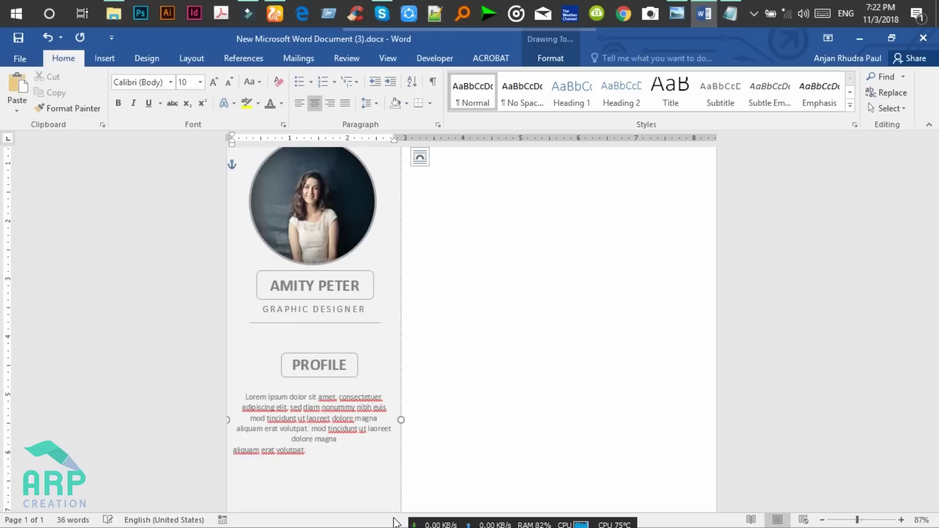
key("BackSpace")
left_click(367, 429)
key("Return")
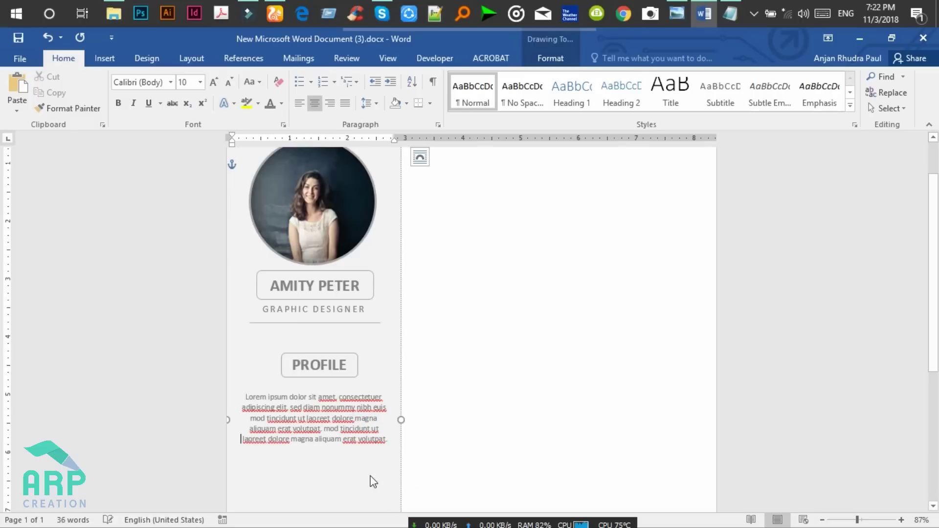
left_click(341, 440)
key("Return")
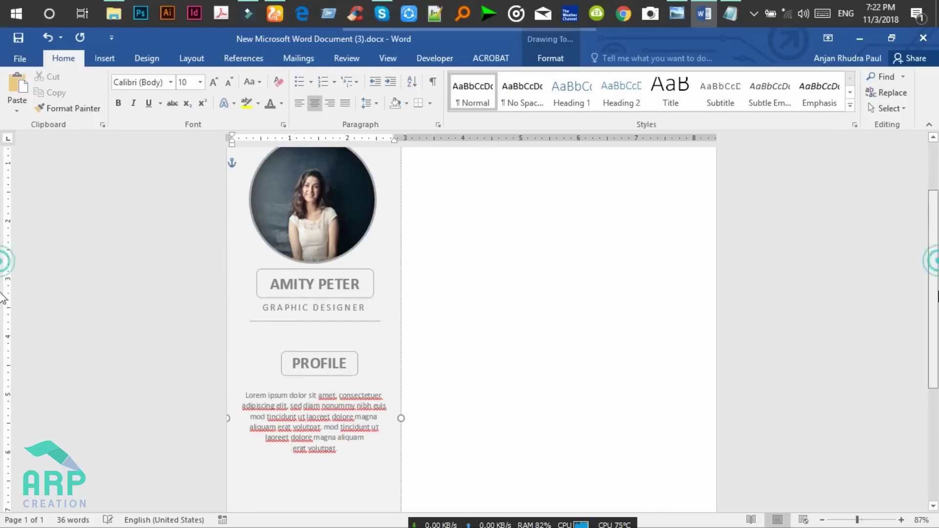
Compare the paragraph with the reference resume and select the PROFILE heading shape
left_click(678, 10)
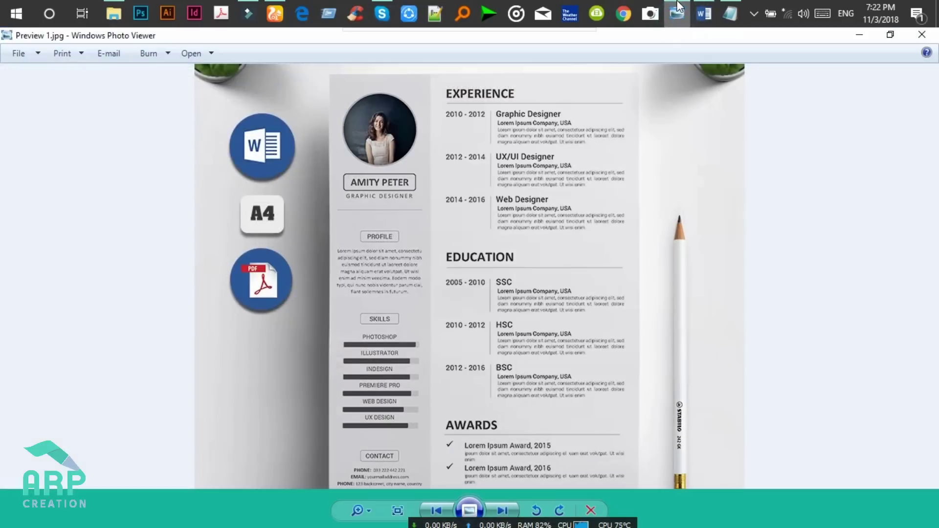
left_click(678, 10)
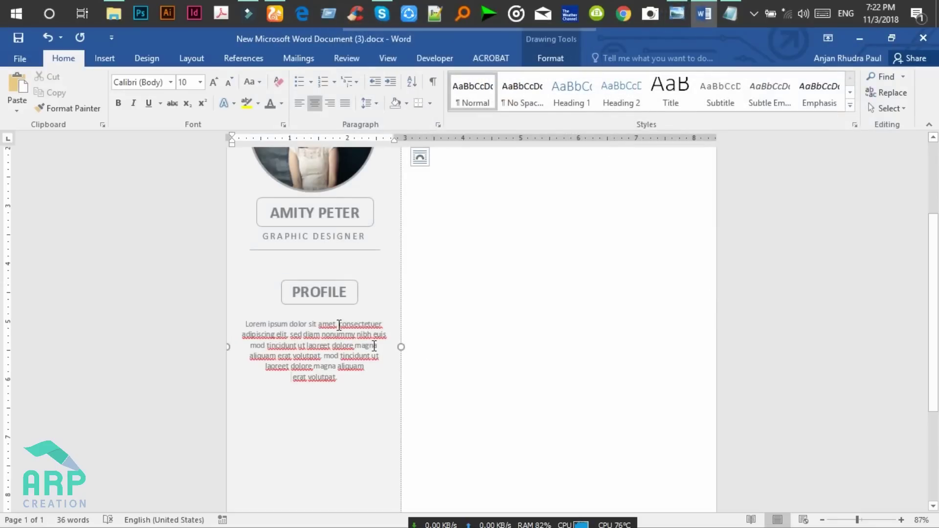
left_click(677, 13)
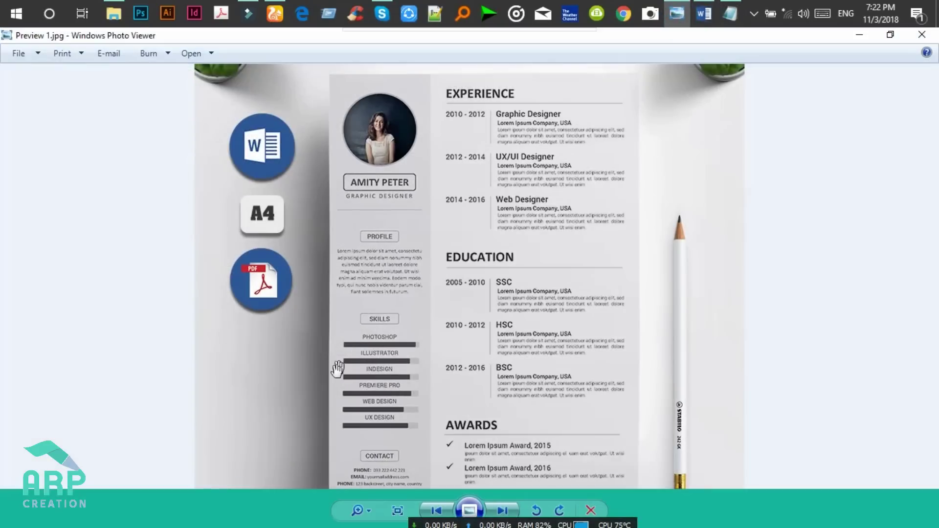
left_click(860, 35)
mouse_move(470, 330)
left_click(341, 289)
left_click(332, 280)
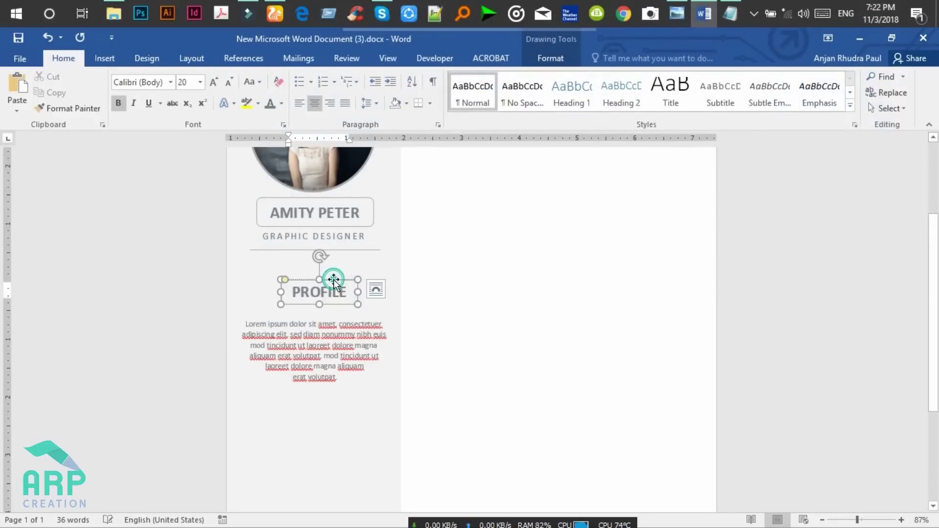
Duplicate the PROFILE box below the paragraph and retitle the copy SKILLS
left_click_drag(336, 286, 335, 402)
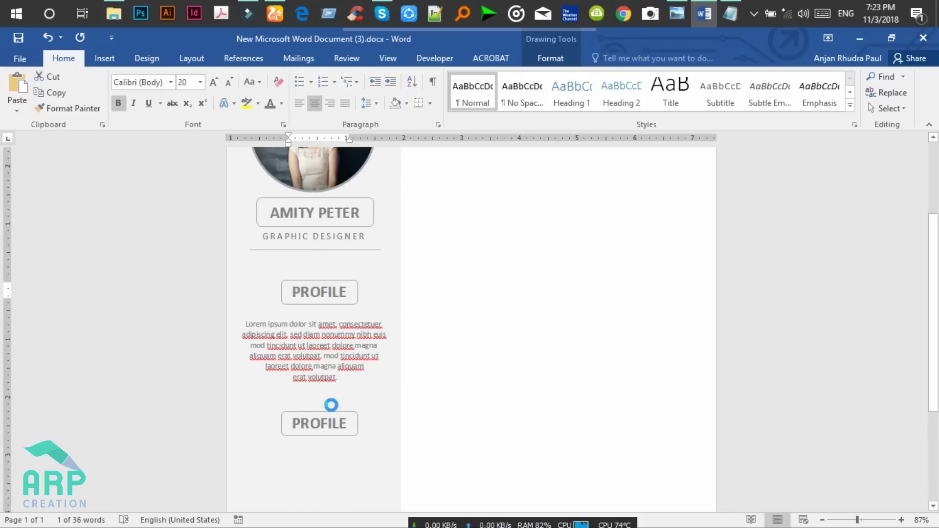
left_click(331, 419)
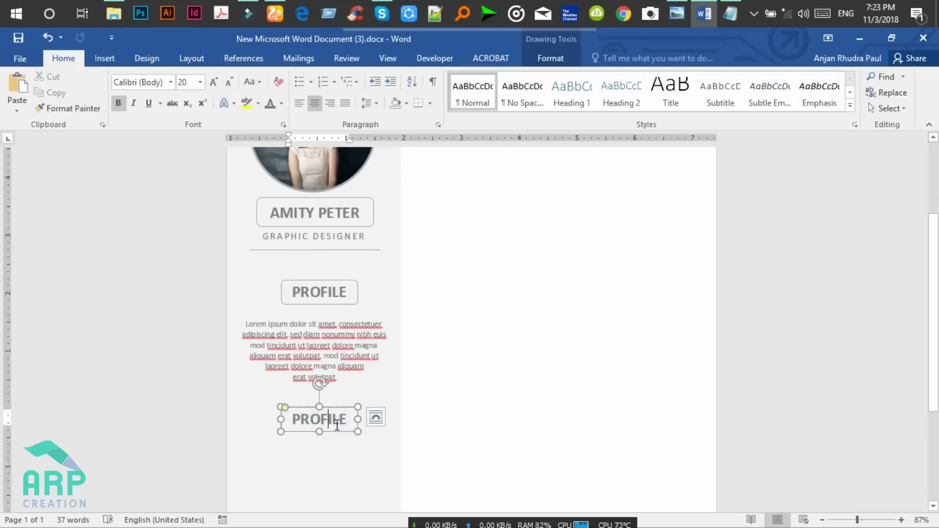
double_click(331, 419)
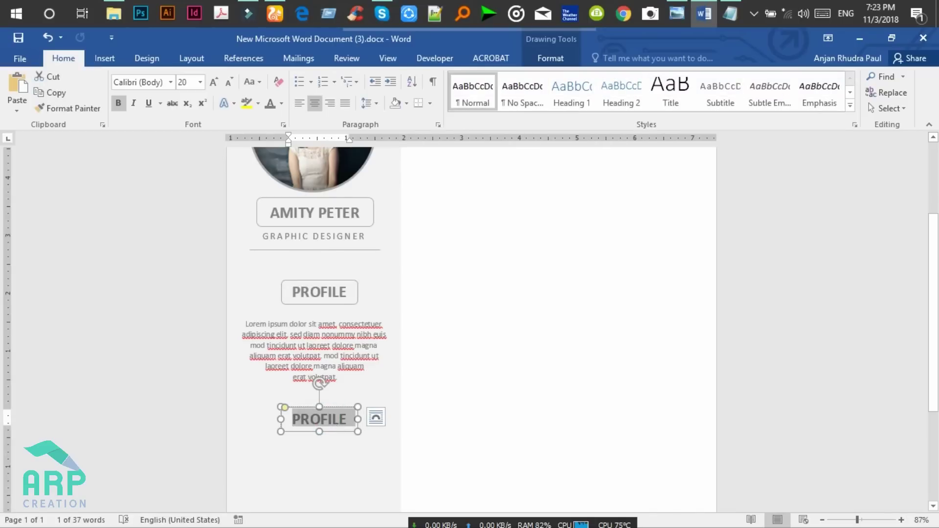
type("SKILLS")
Switch to the Insert ribbon and select the grey sidebar panel
left_click(105, 59)
scroll(440, 274, "down", 3)
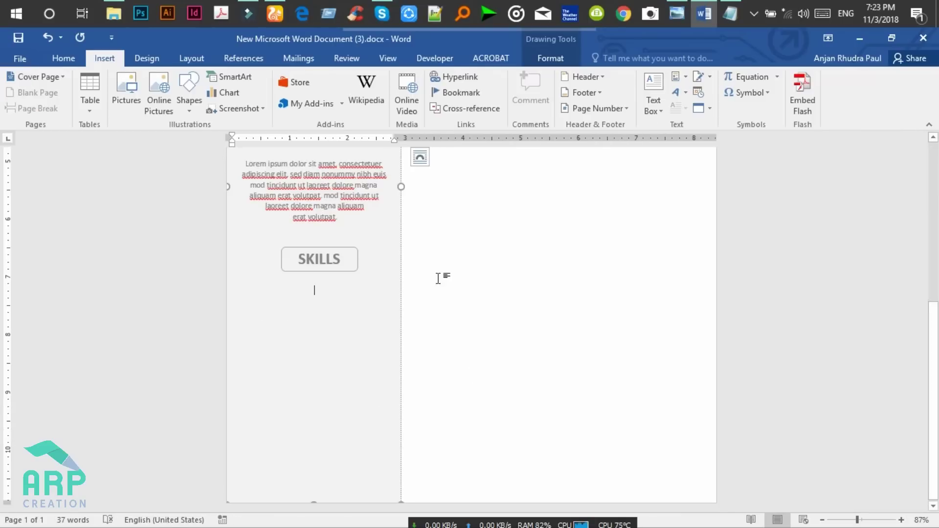
scroll(437, 275, "up", 4)
scroll(824, 281, "up", 1)
scroll(632, 343, "down", 4)
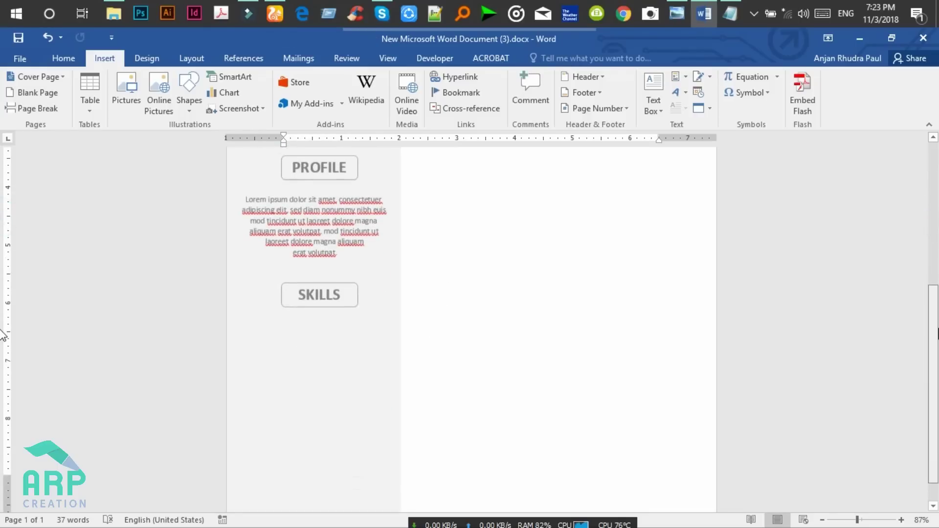
left_click(292, 319)
left_click(315, 329)
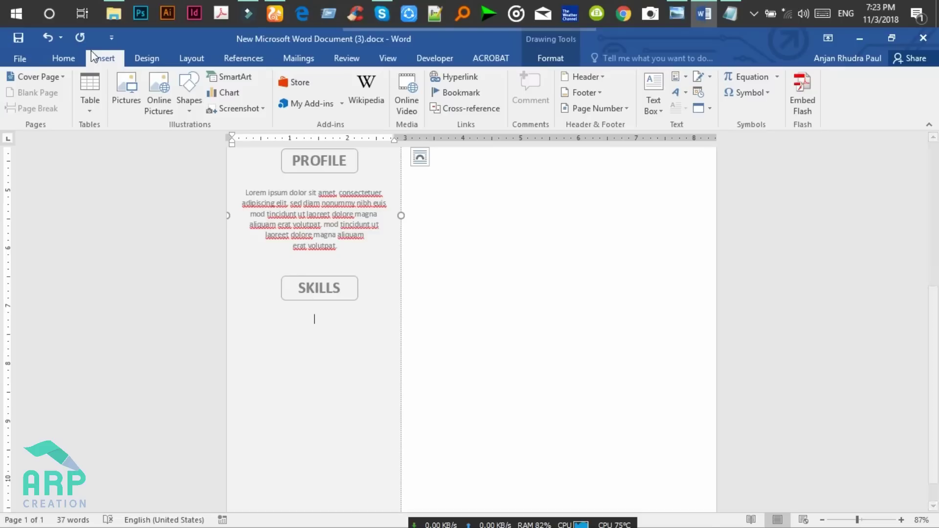
Draw a rounded rectangle bar below SKILLS, filled grey with no outline
left_click(188, 113)
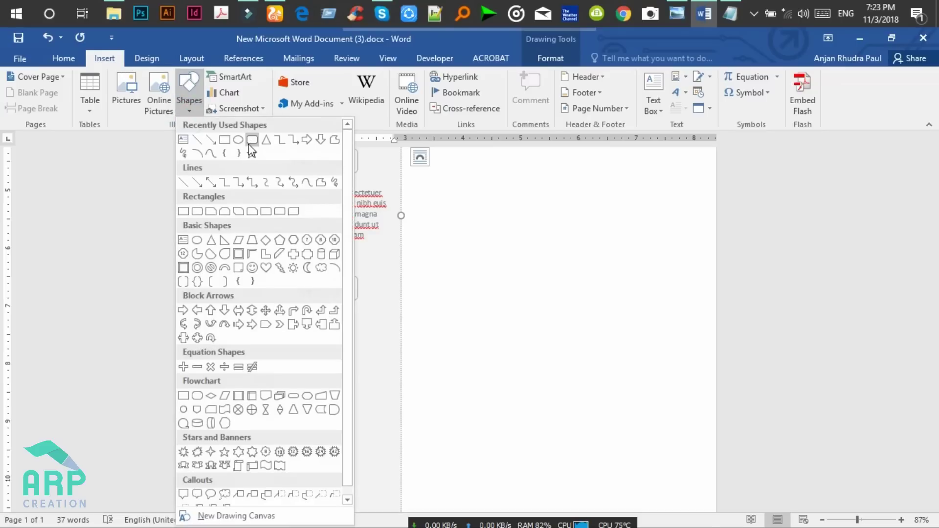
left_click(253, 142)
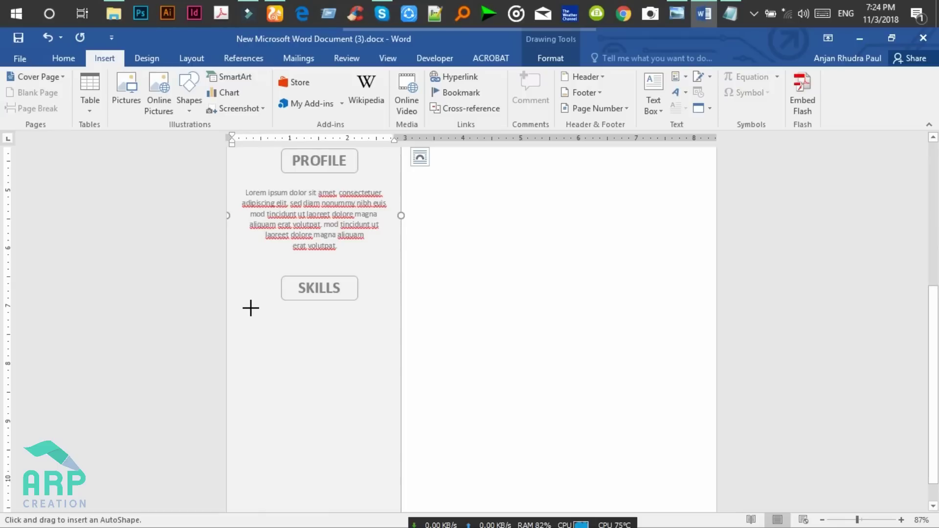
left_click_drag(251, 308, 376, 329)
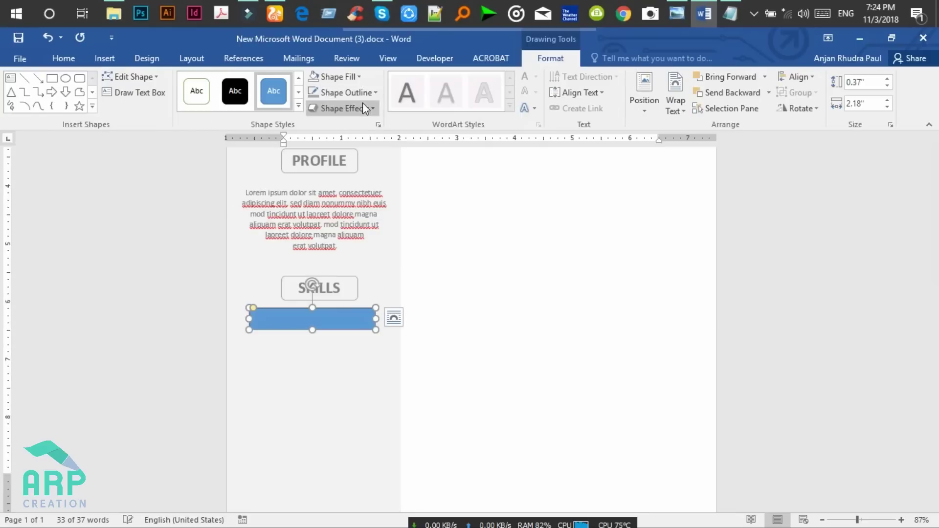
left_click(350, 78)
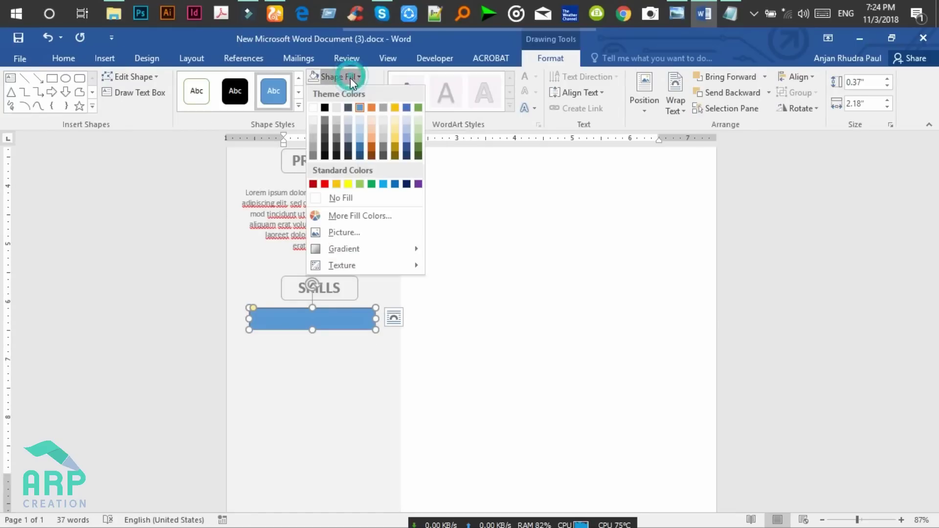
left_click(313, 155)
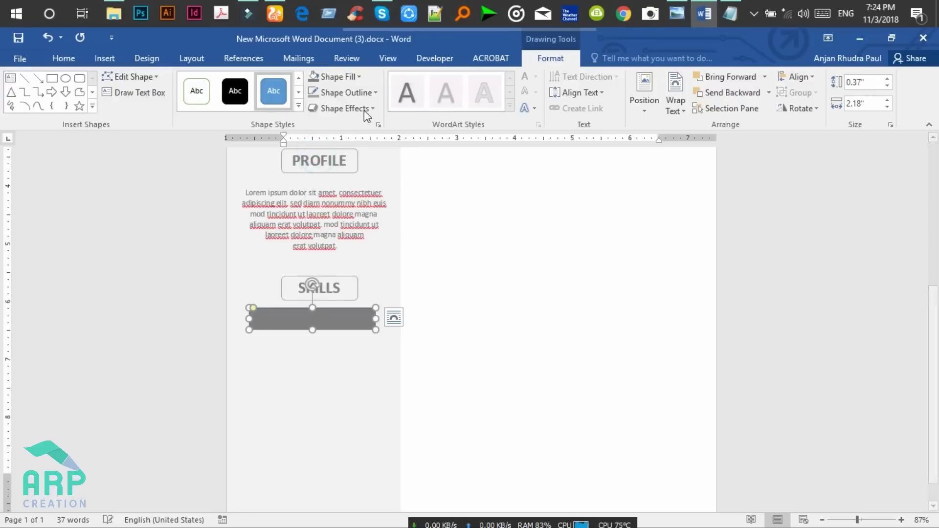
left_click(360, 93)
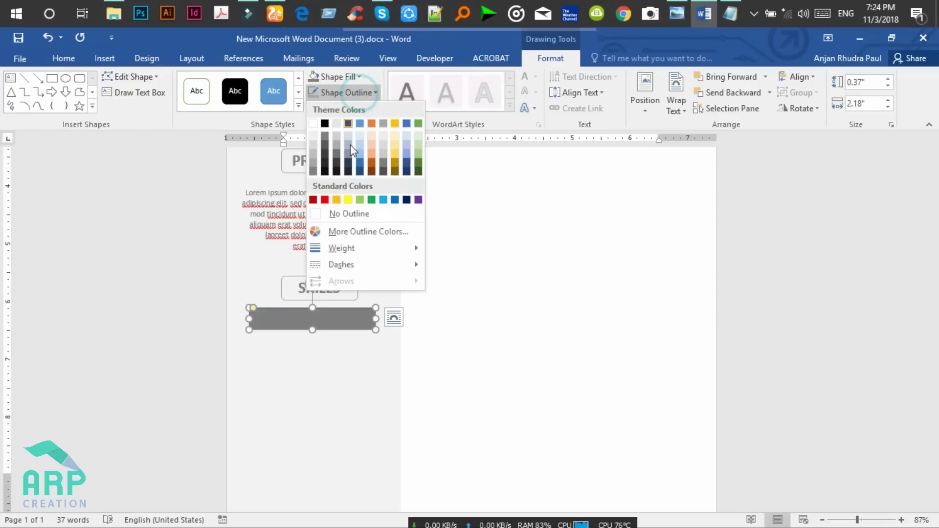
left_click(337, 213)
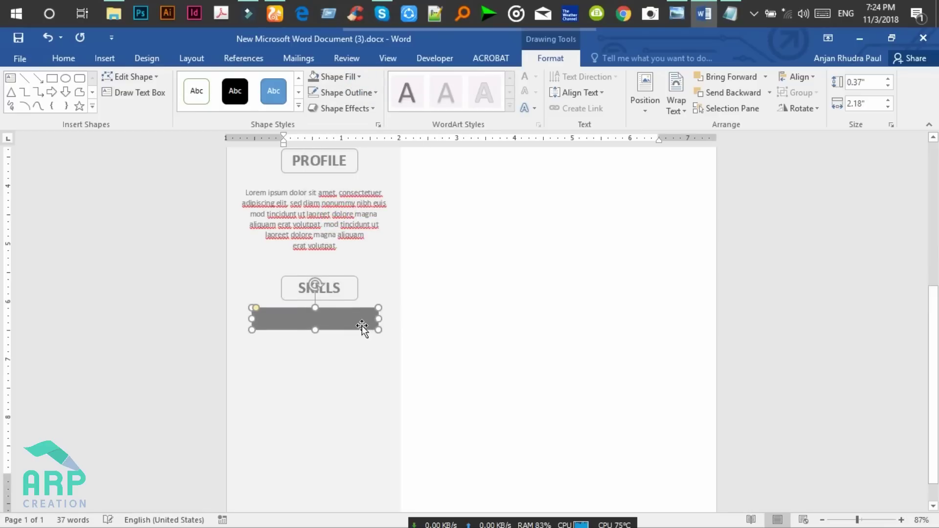
Duplicate the grey bar slightly below itself and select the copy on its own
left_click_drag(366, 330, 363, 328)
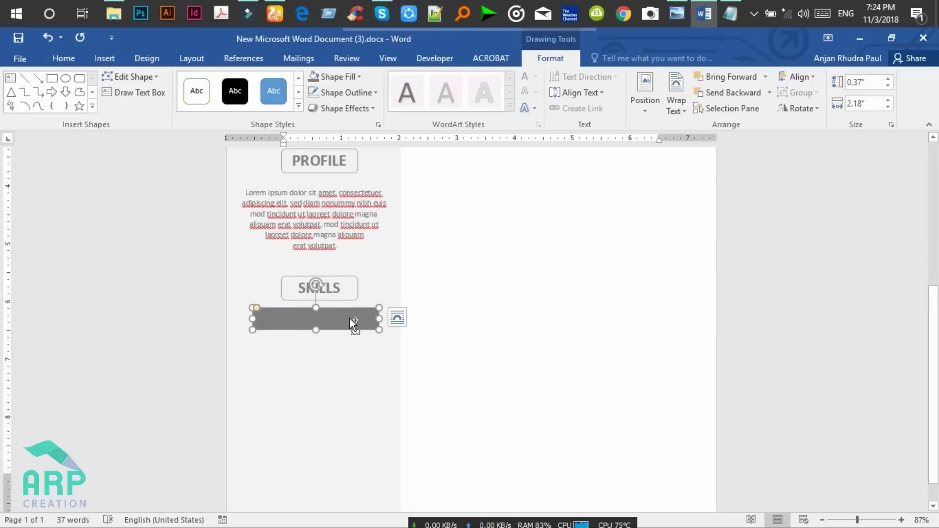
left_click_drag(350, 319, 349, 327)
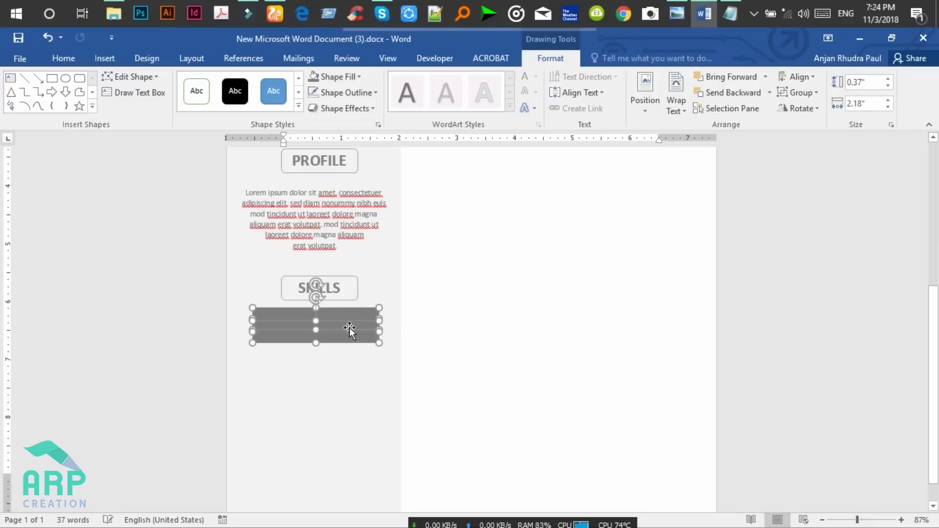
key("Down")
key("Down")
left_click(355, 370)
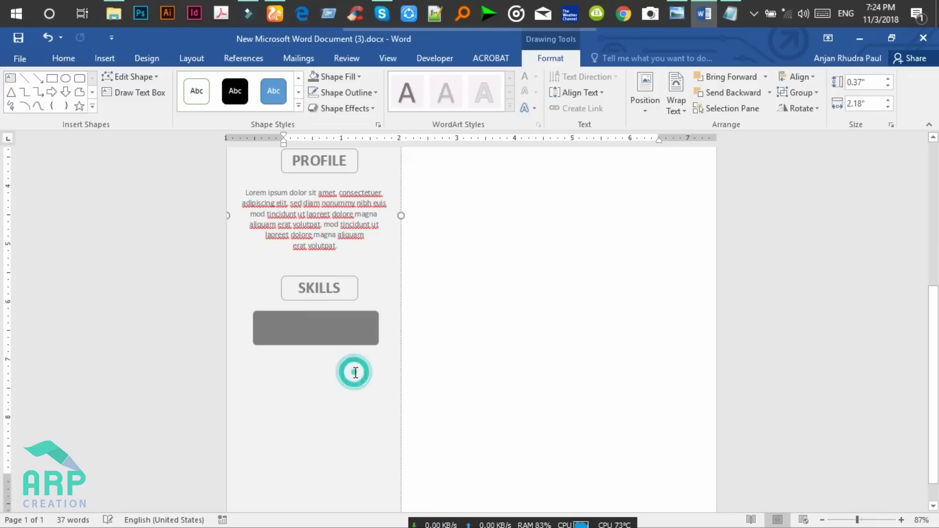
left_click(351, 334)
left_click(351, 78)
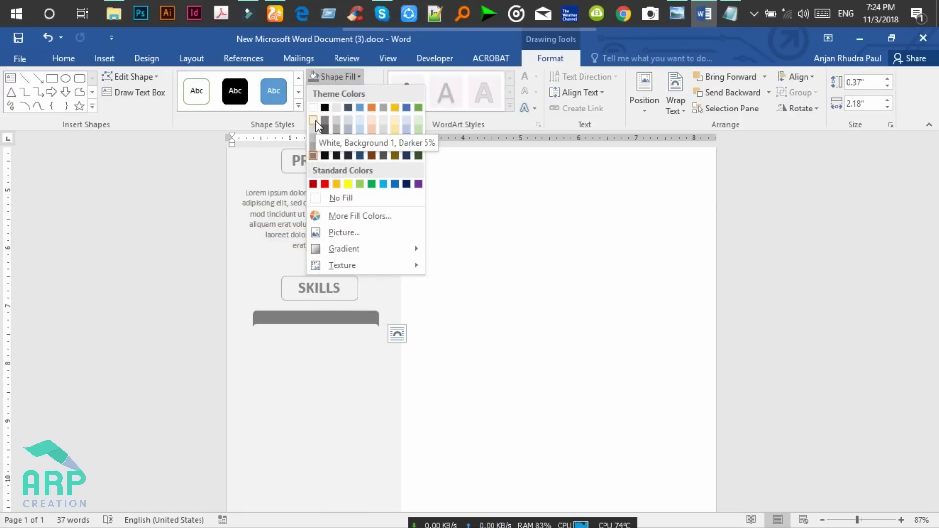
Give the copy a White, Background 1, Darker 5% fill, shrink it and centre it inside the grey bar
left_click(315, 122)
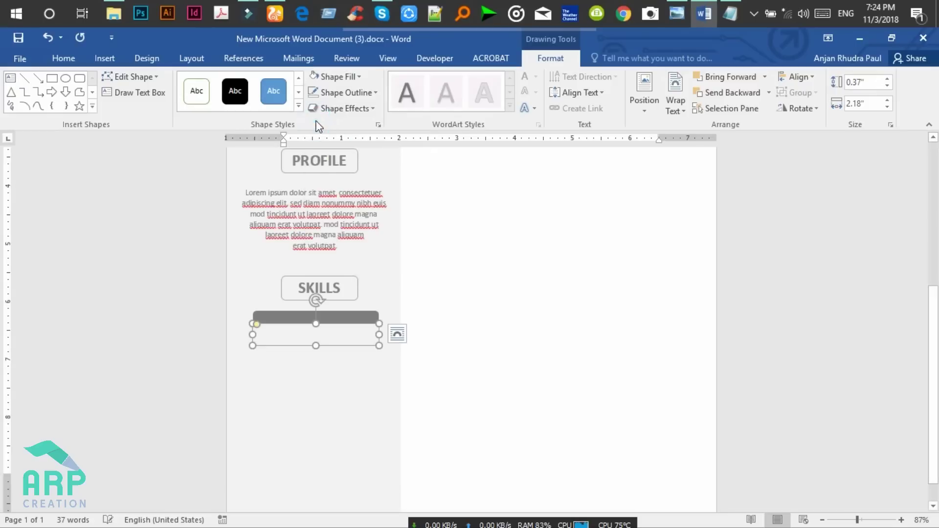
left_click_drag(316, 346, 316, 341)
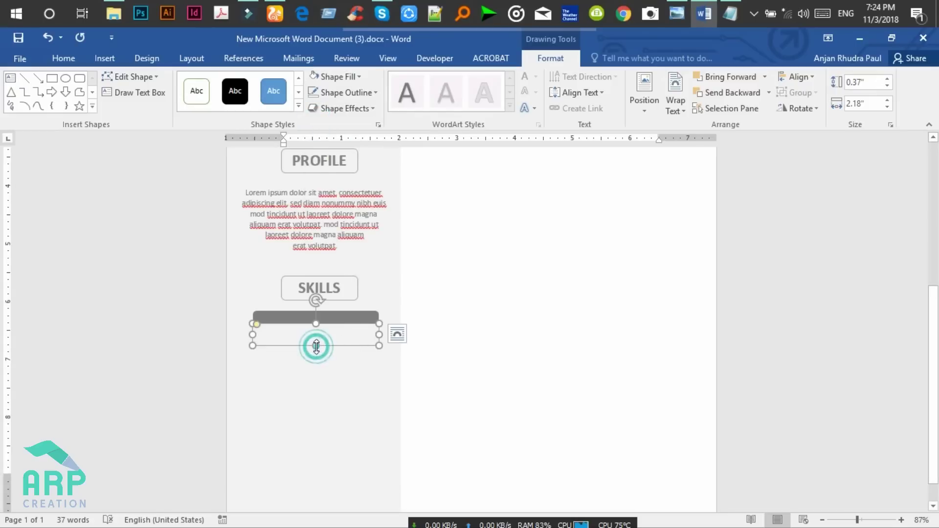
left_click_drag(254, 341, 255, 339)
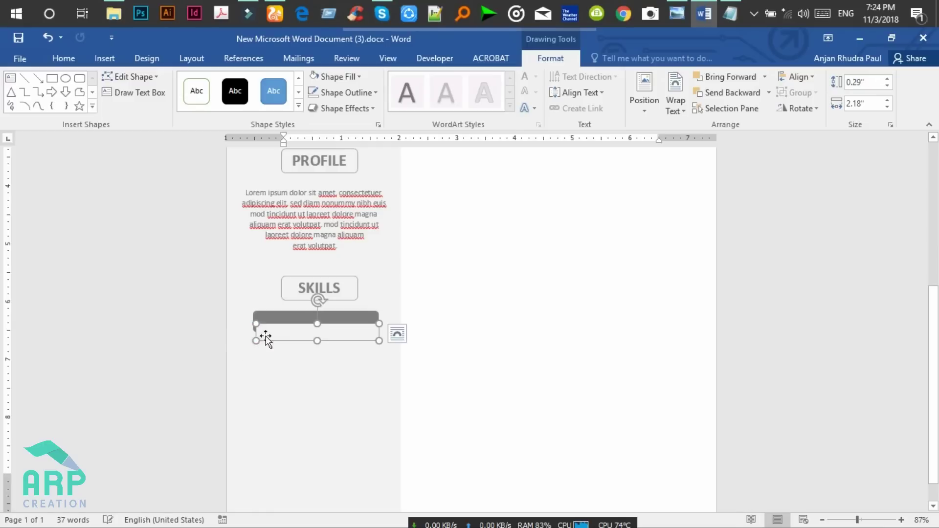
key("ctrl+z")
key("Down")
key("Down")
key("Down")
key("Down")
key("Down")
left_click(868, 522)
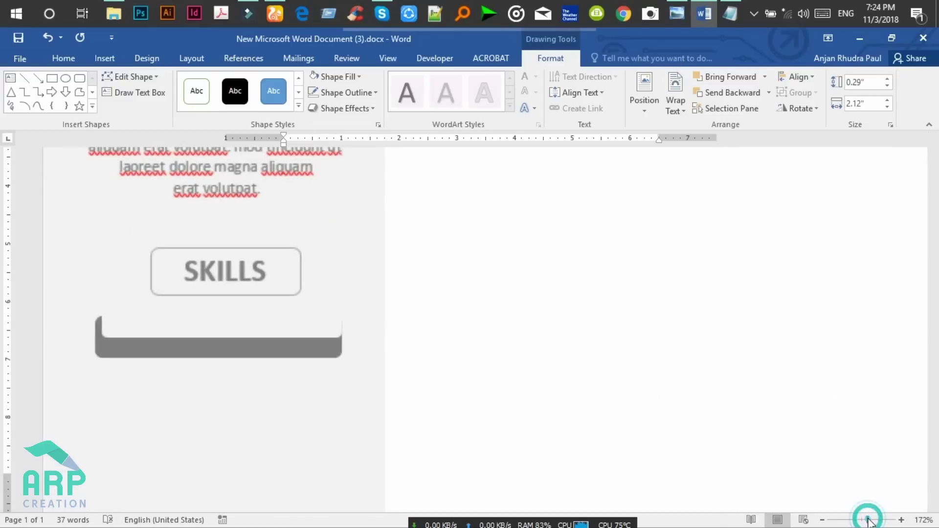
key("Down")
key("Down")
key("Down")
key("Up")
key("Left")
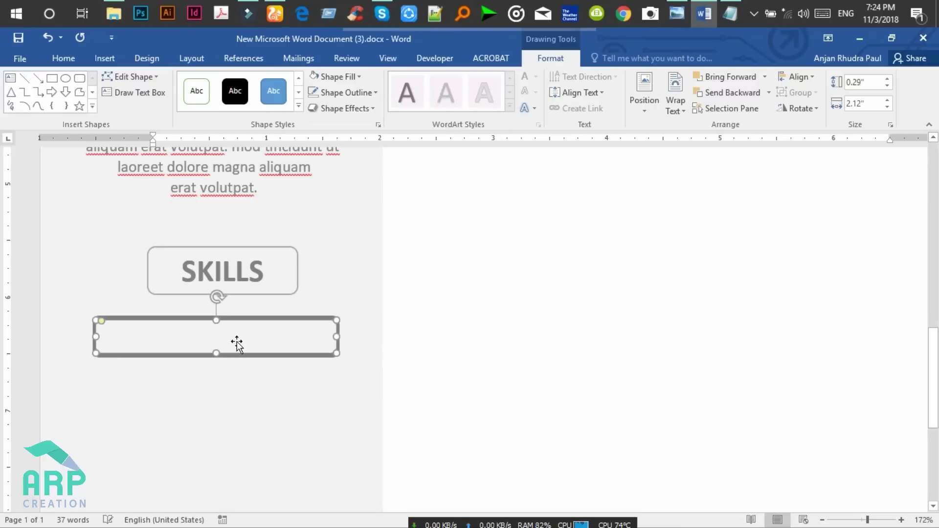
Reselect the SKILLS heading and the lower bar, then bring up the reference resume preview
left_click(270, 372)
left_click(260, 267)
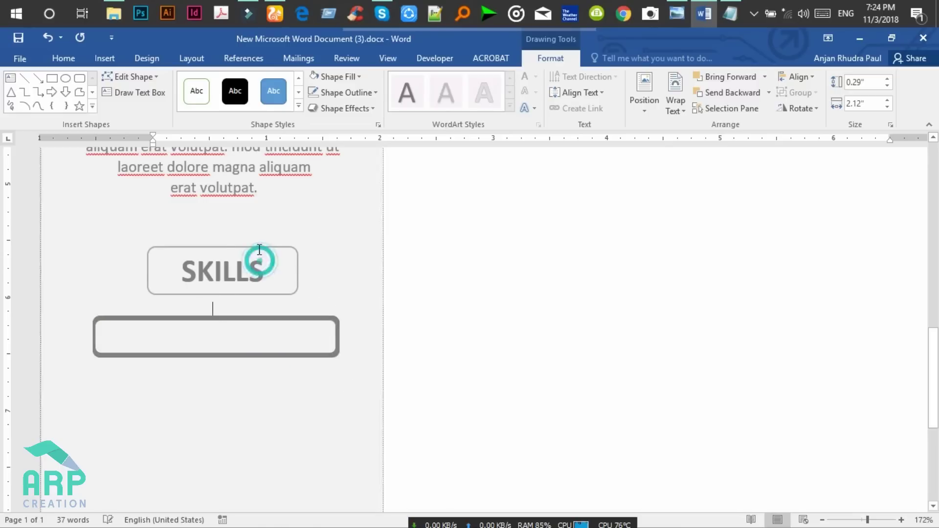
left_click(314, 335)
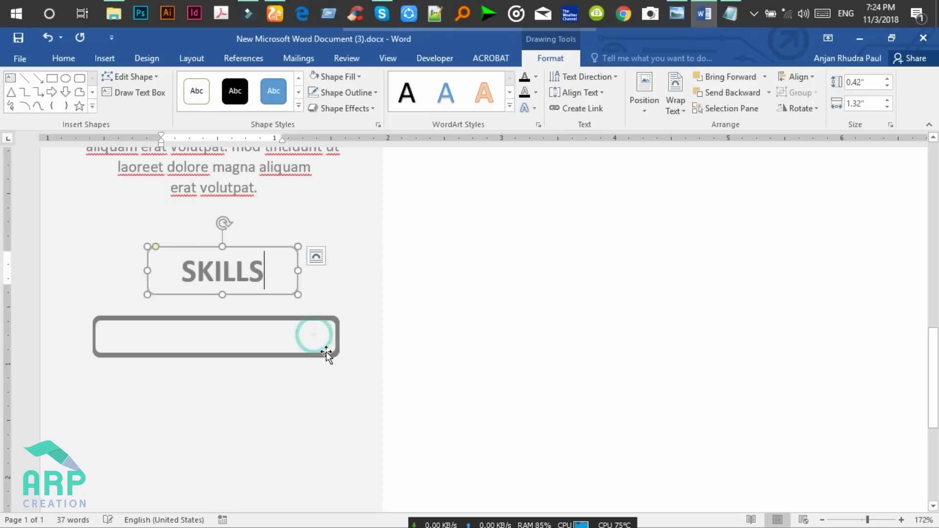
left_click(334, 344)
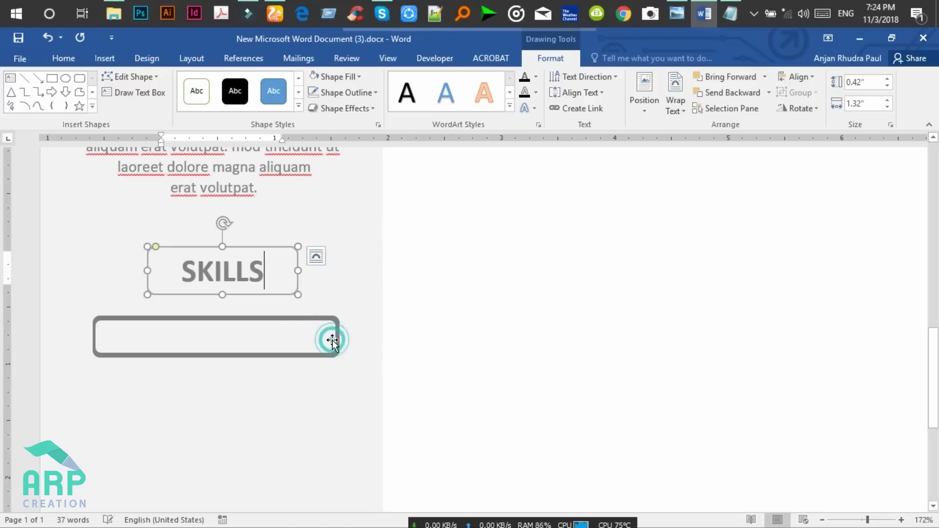
left_click(322, 388)
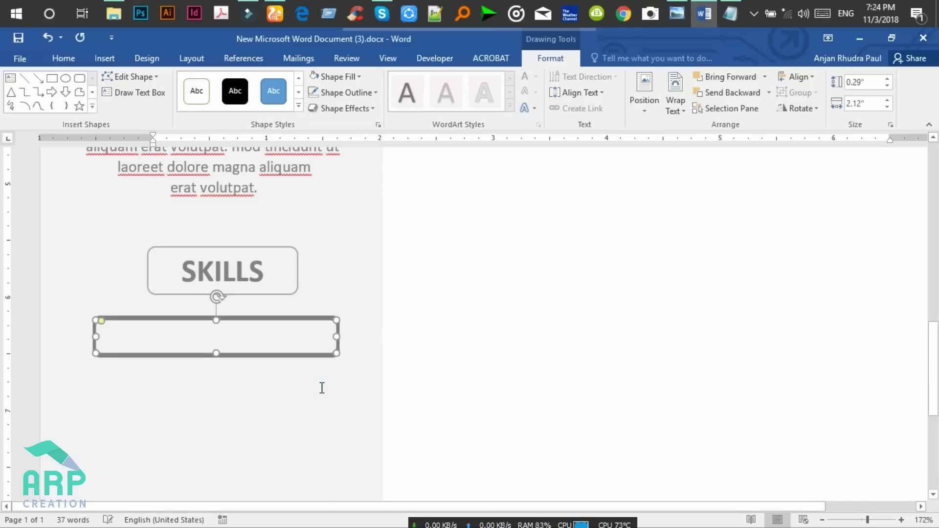
left_click(683, 6)
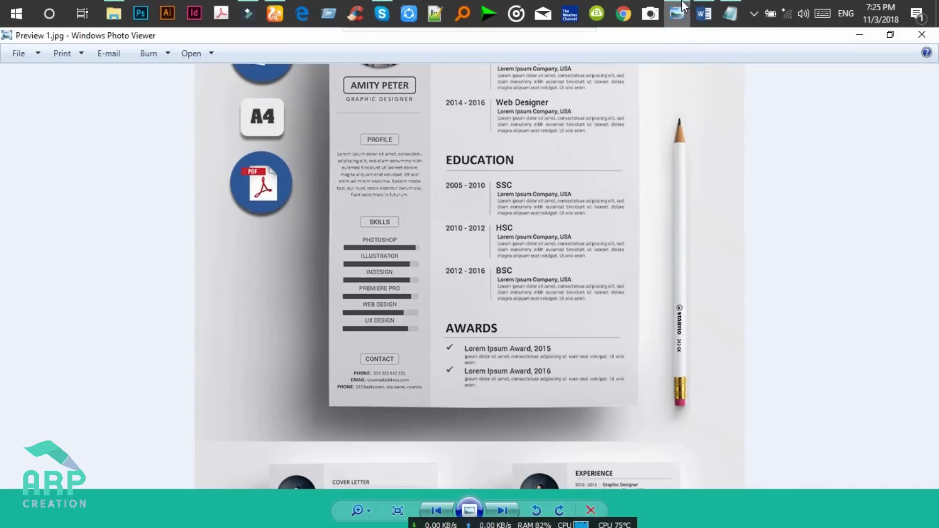
Fill the outer skill bar with light grey (White, Background 1, Darker 15%) after checking the reference
left_click(683, 6)
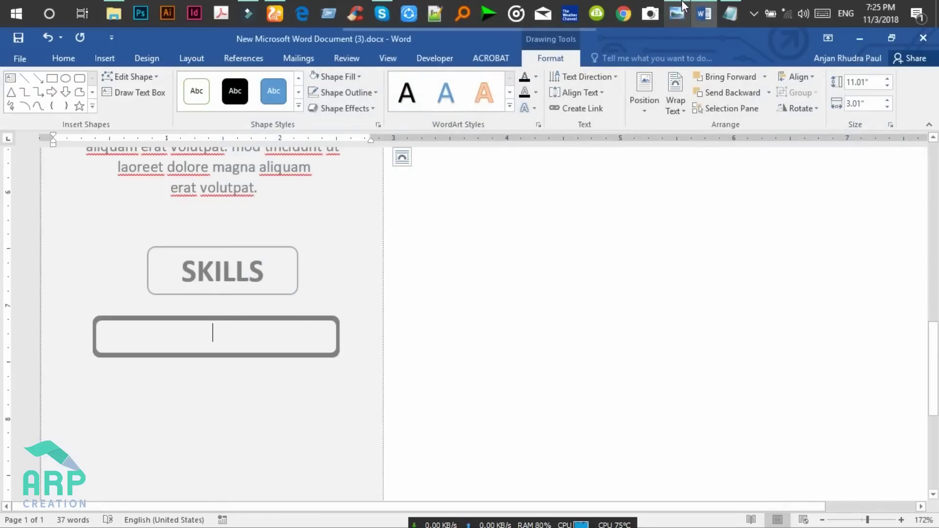
left_click(316, 319)
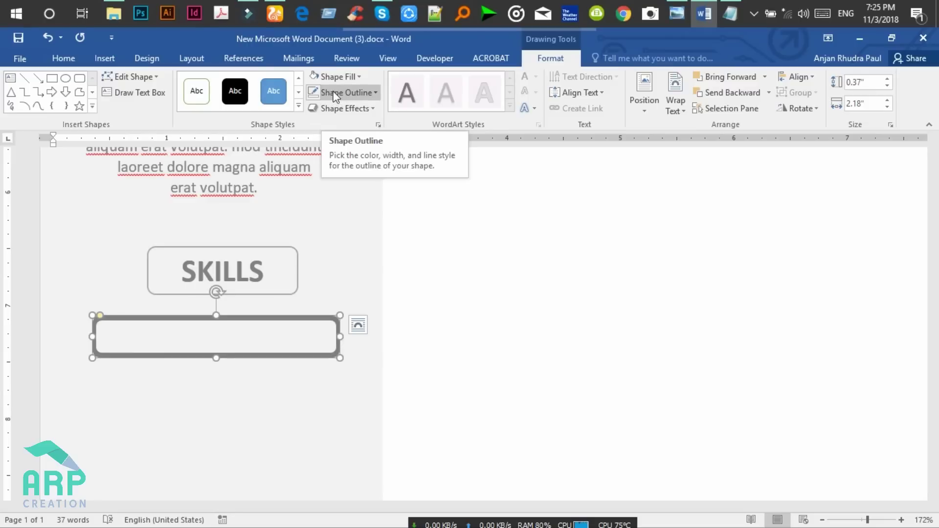
left_click(673, 9)
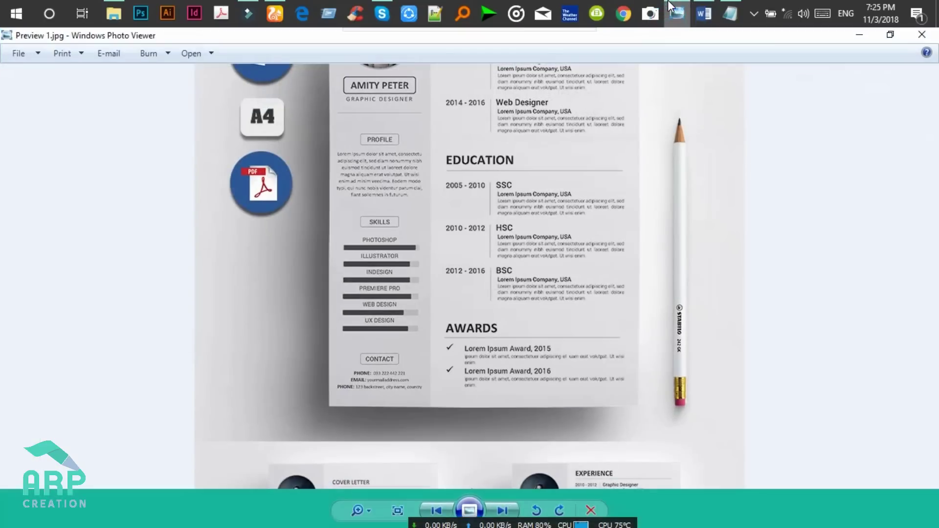
left_click(673, 12)
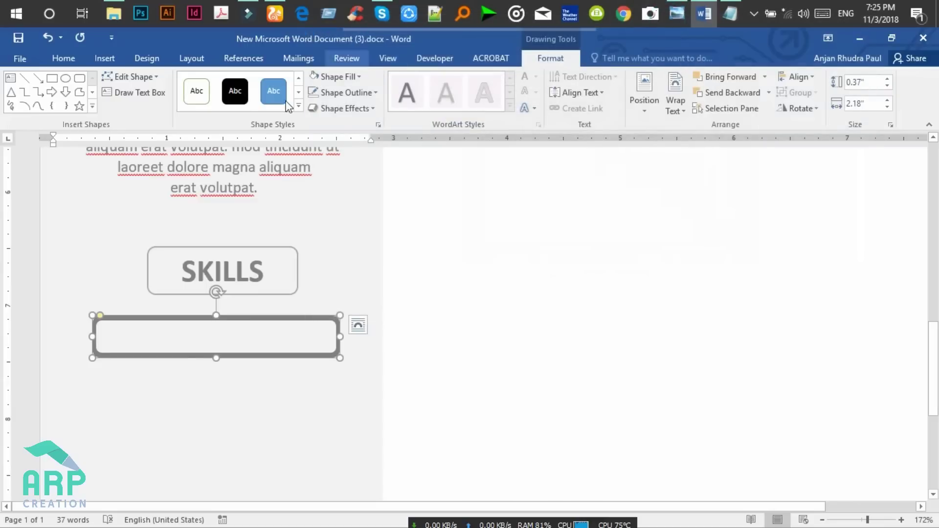
left_click(341, 79)
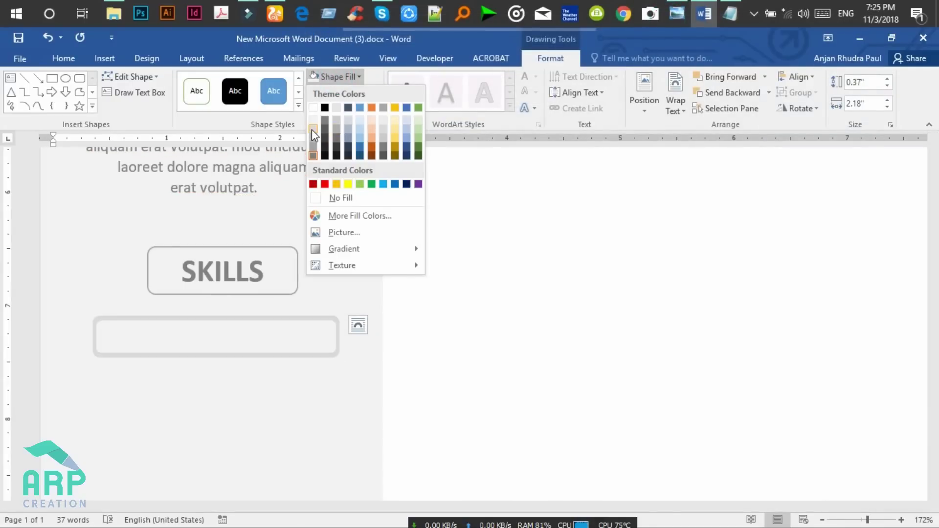
left_click(312, 129)
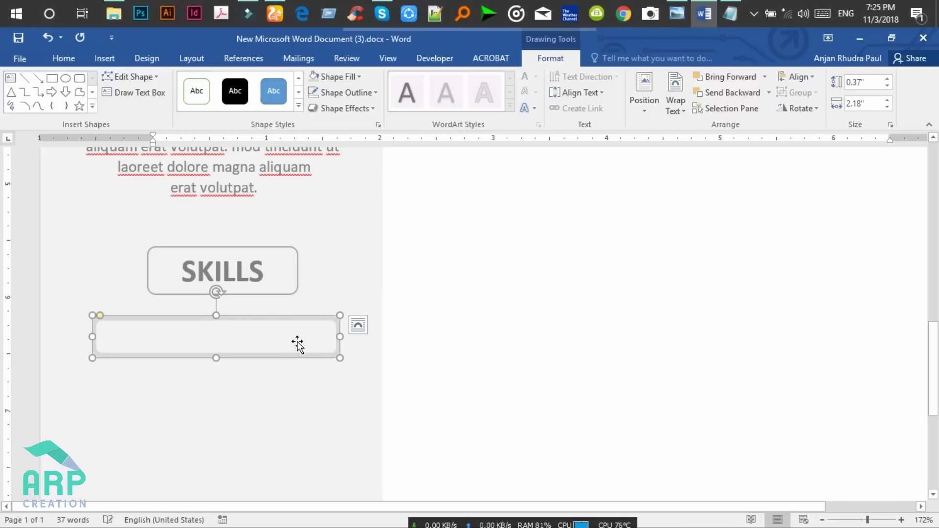
Fill the inner skill bar with solid mid-grey and zoom back out
left_click(323, 338)
left_click(324, 339)
left_click(351, 77)
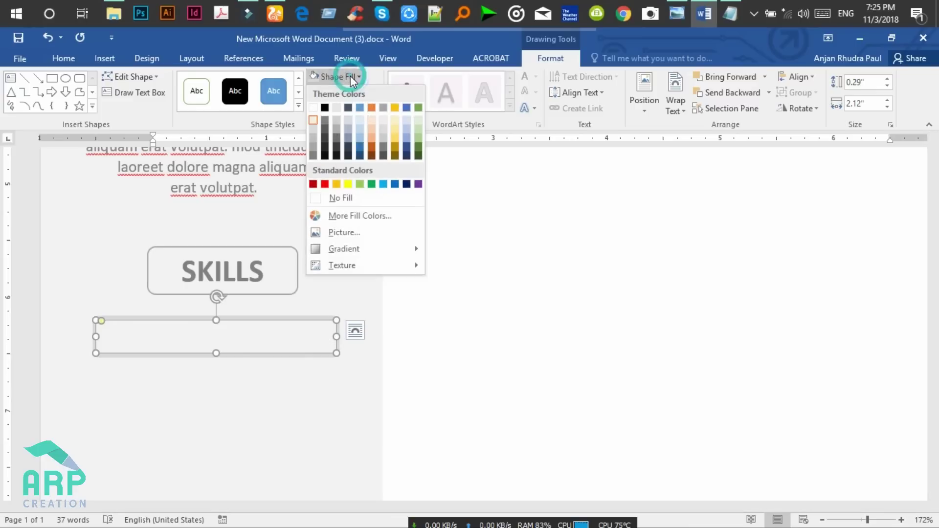
left_click(325, 122)
left_click_drag(337, 338, 312, 336)
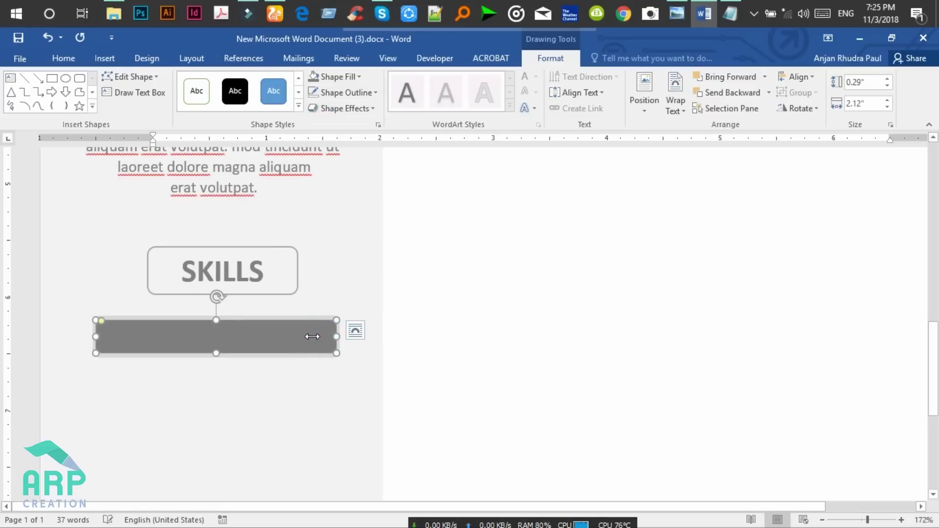
left_click(862, 521)
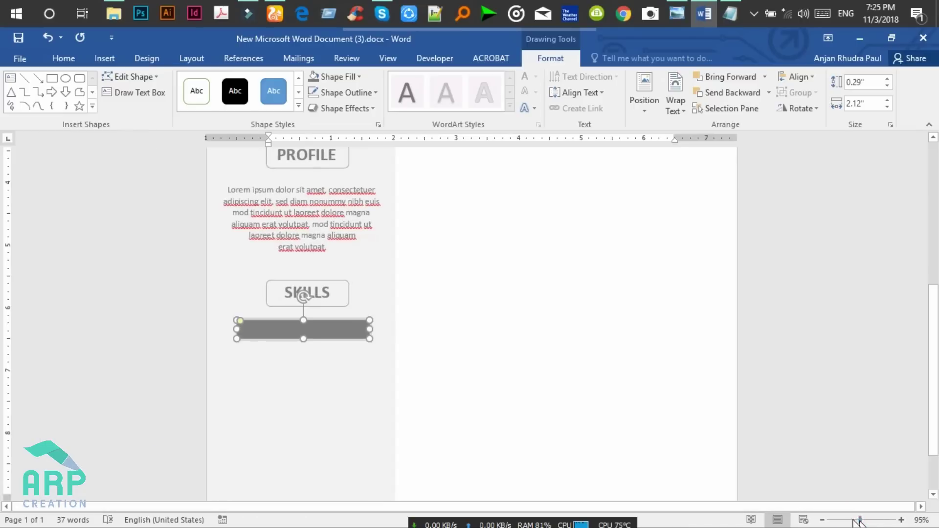
Shorten the grey bar's right end and make both skill bar parts thinner
left_click_drag(365, 326, 360, 329)
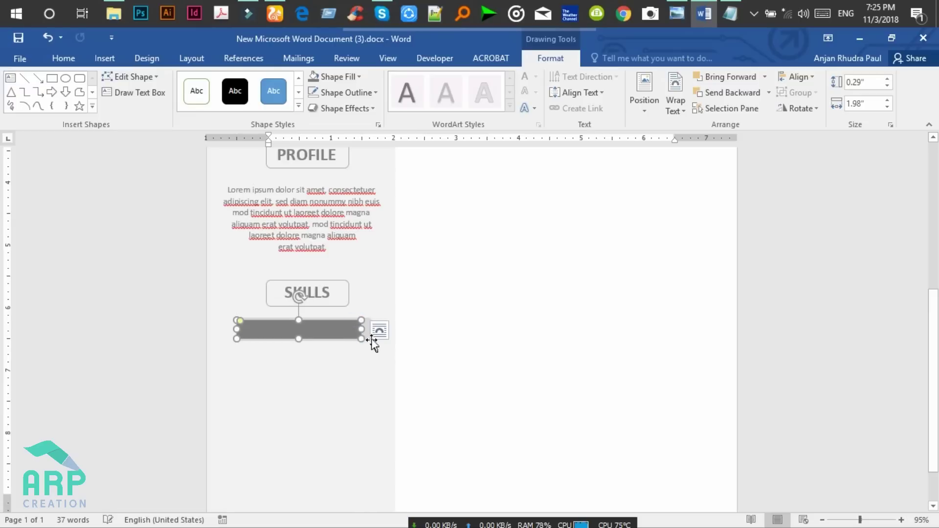
left_click(335, 370)
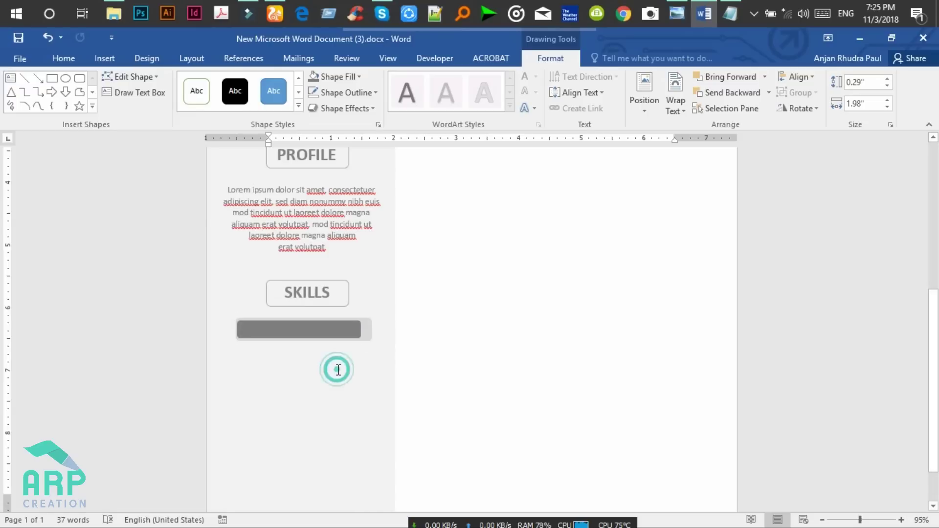
left_click(349, 328)
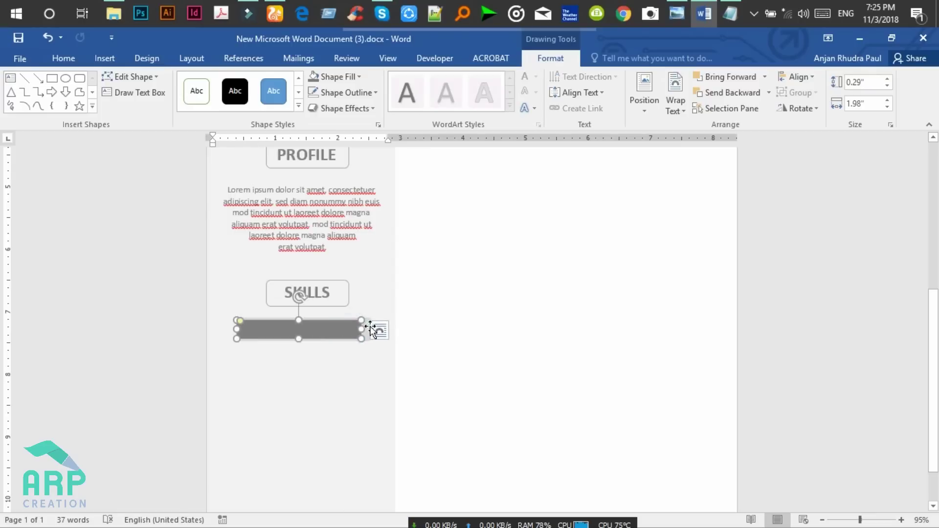
left_click(367, 327, "shift")
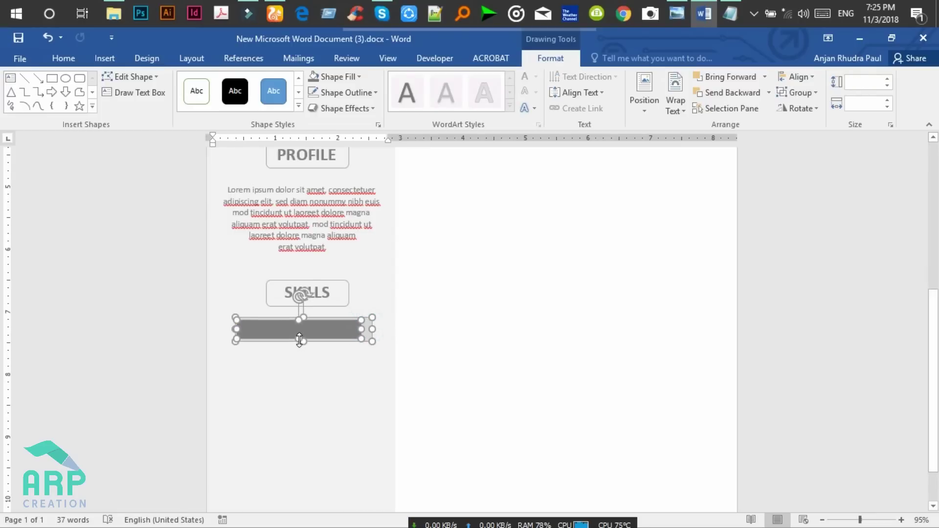
left_click_drag(300, 339, 303, 333)
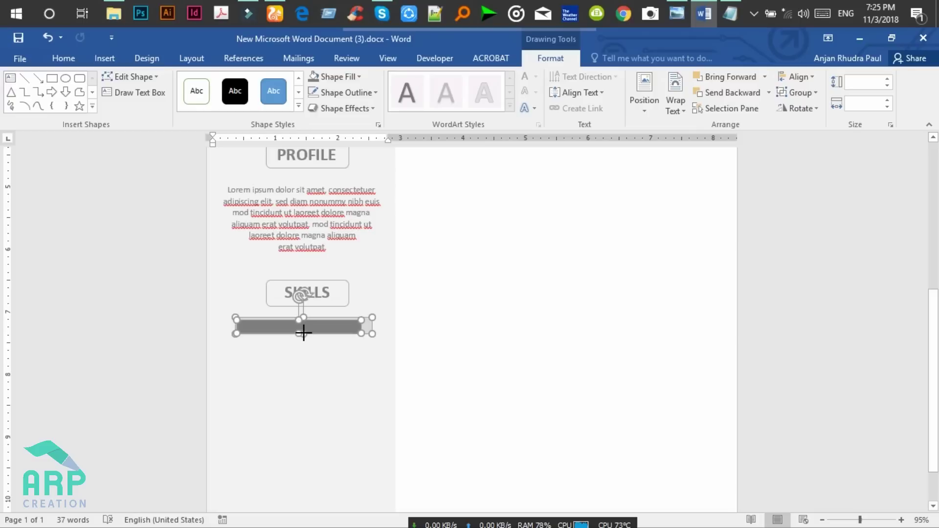
left_click(315, 380)
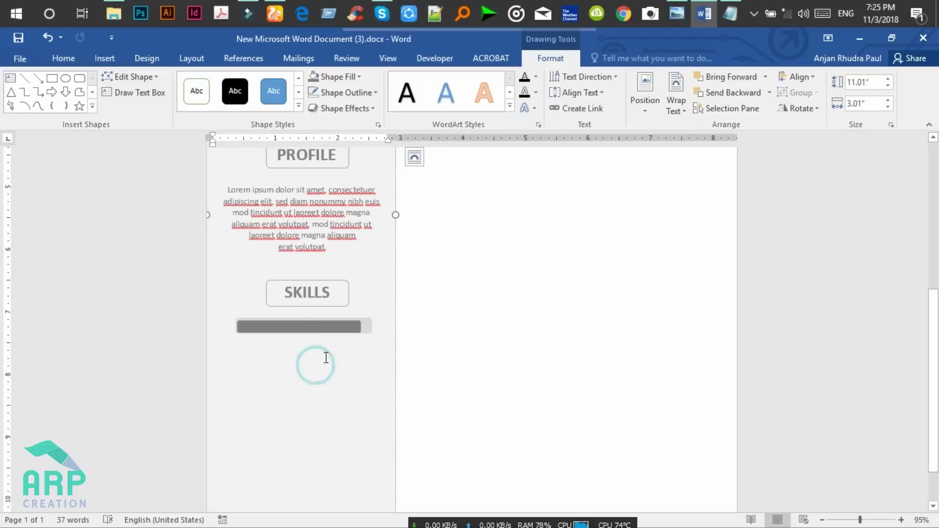
left_click(350, 325)
left_click(351, 342)
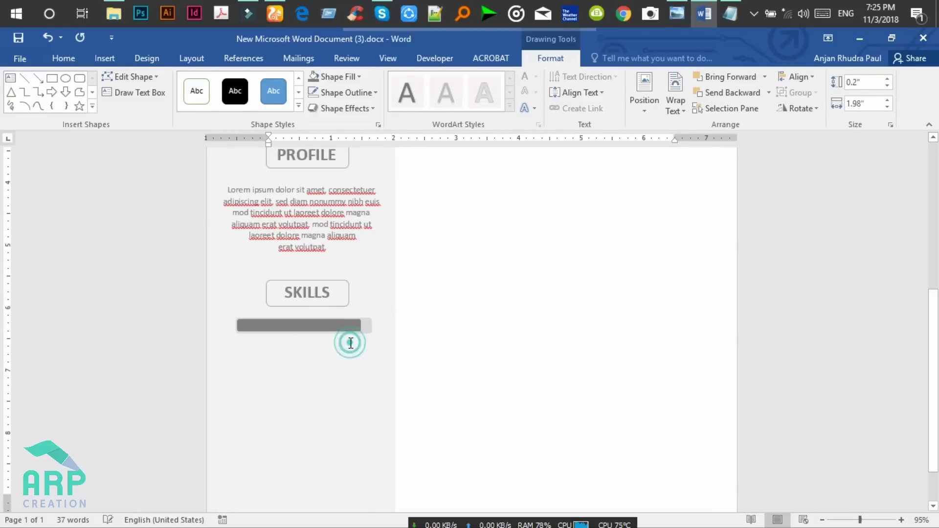
left_click(352, 327)
left_click(350, 354)
At 148% zoom, select both bar parts, place a copy below the first, and view the reference
left_click_drag(861, 520, 866, 519)
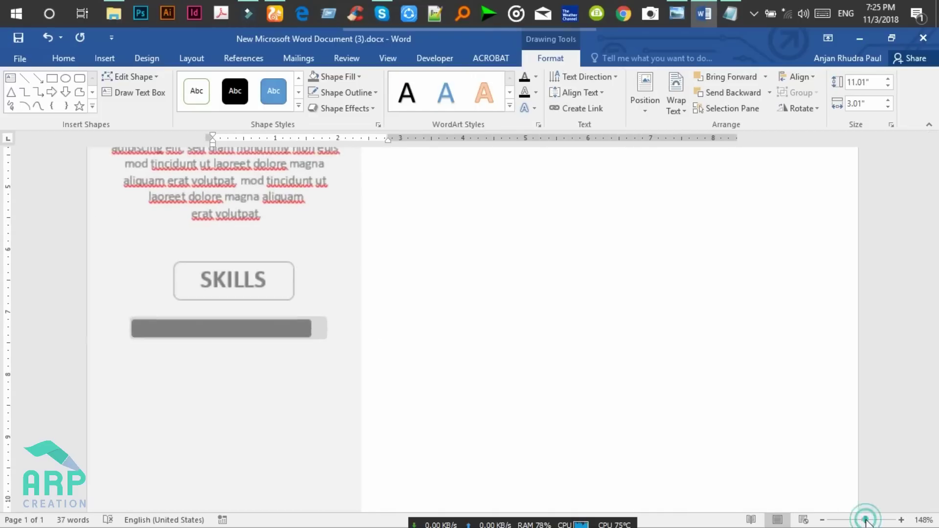
left_click(256, 332)
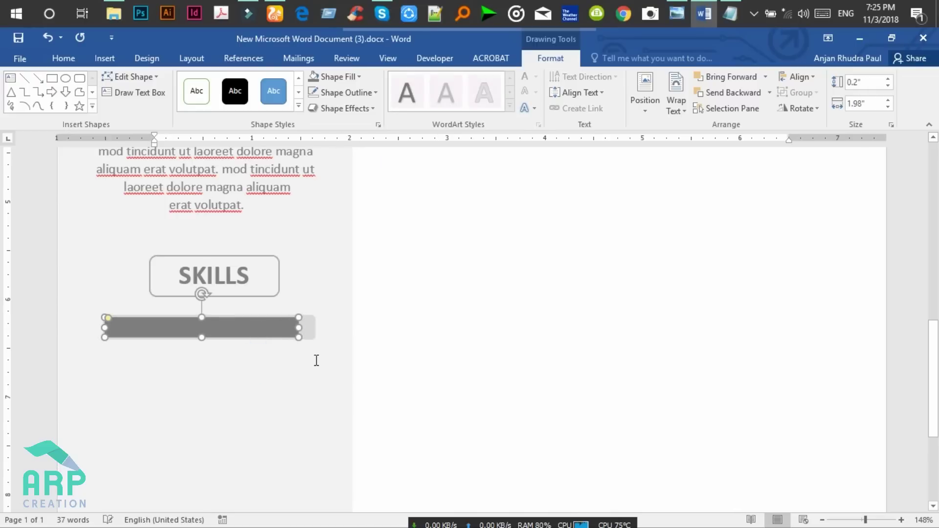
left_click(311, 328)
left_click(286, 329, "shift")
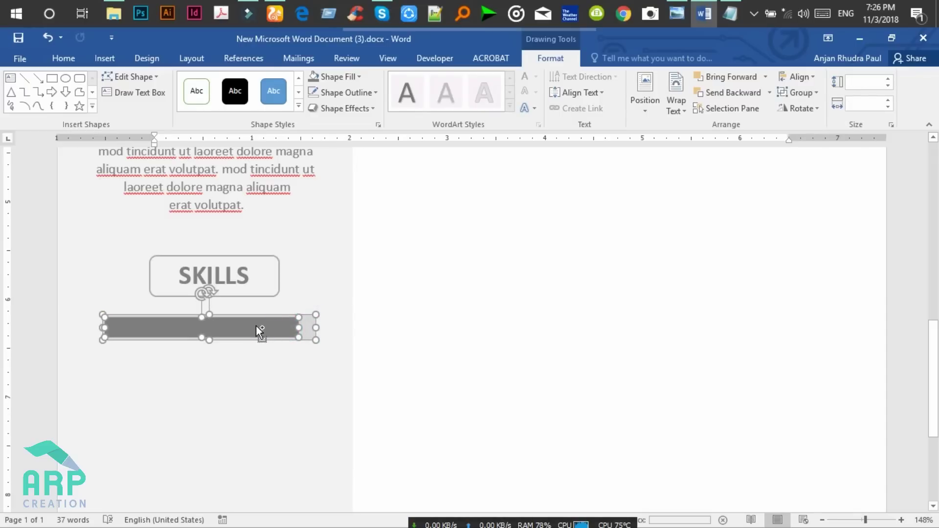
left_click_drag(257, 325, 258, 356)
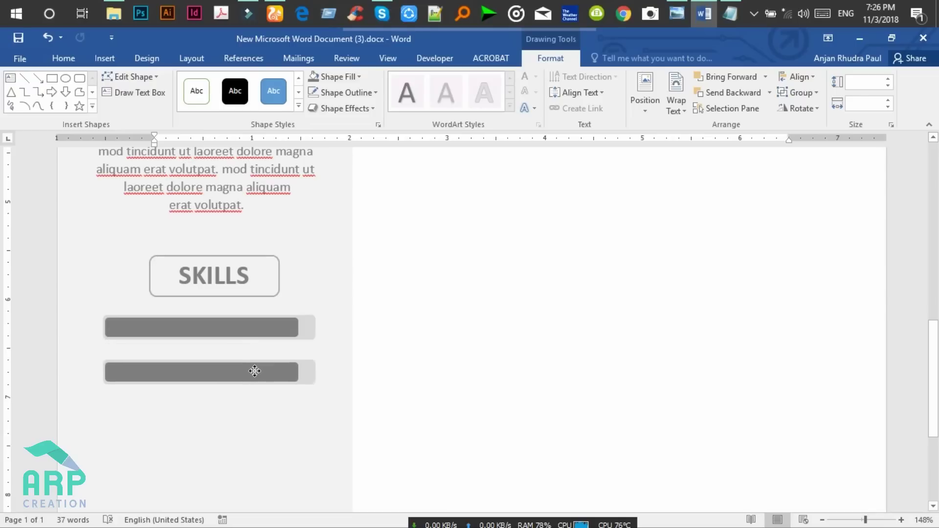
left_click_drag(258, 356, 254, 389)
left_click(671, 5)
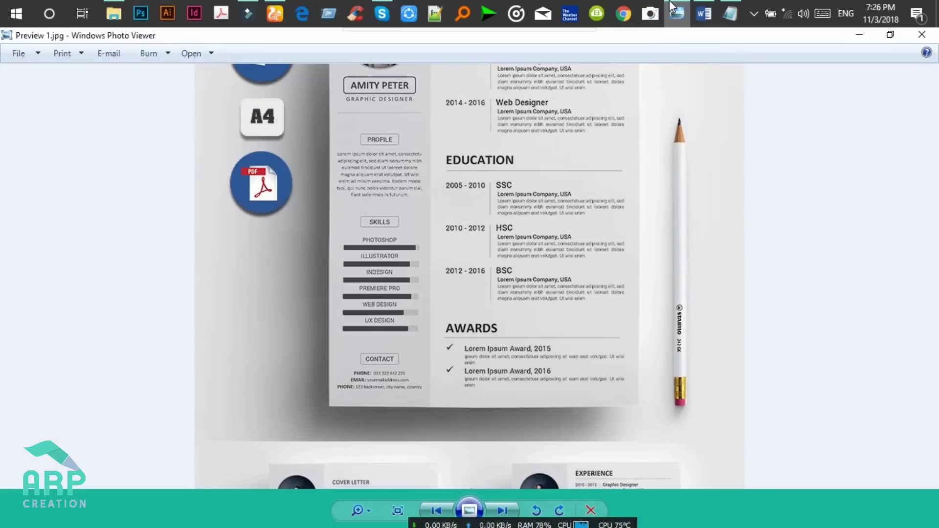
Type the label PHOTOSHOP below the SKILLS heading, checking the reference resume midway
left_click(671, 4)
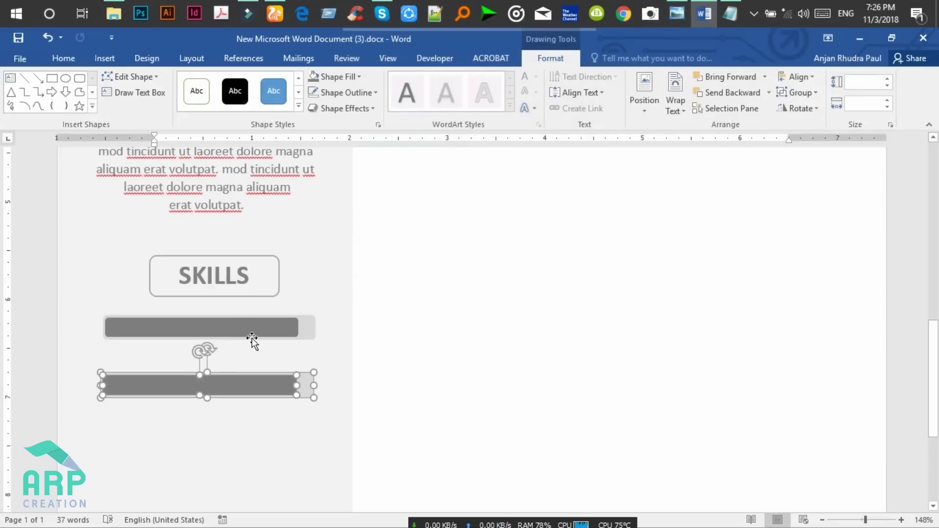
left_click(206, 309)
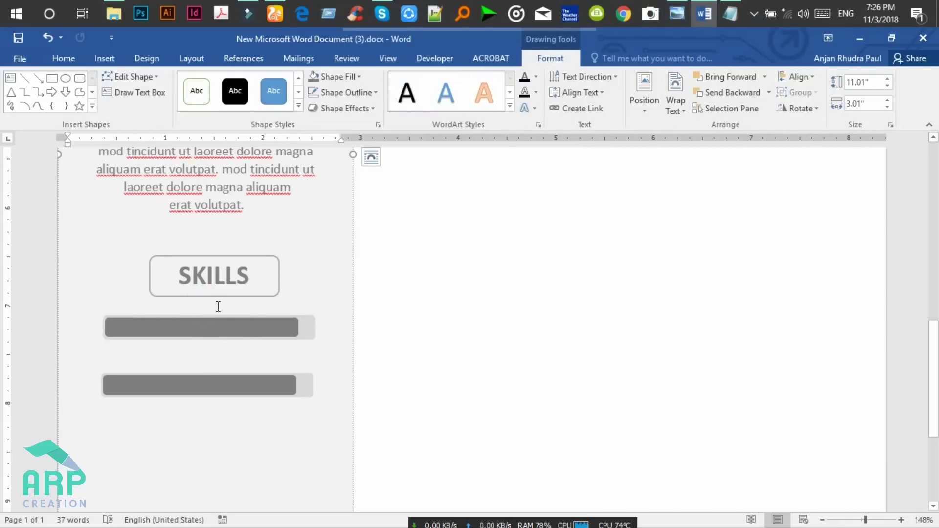
type("a")
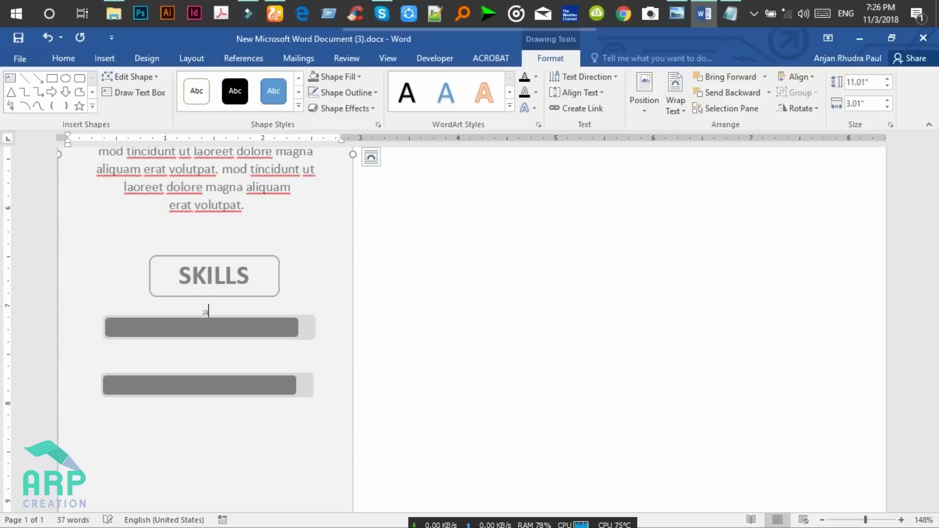
left_click(673, 6)
left_click(674, 6)
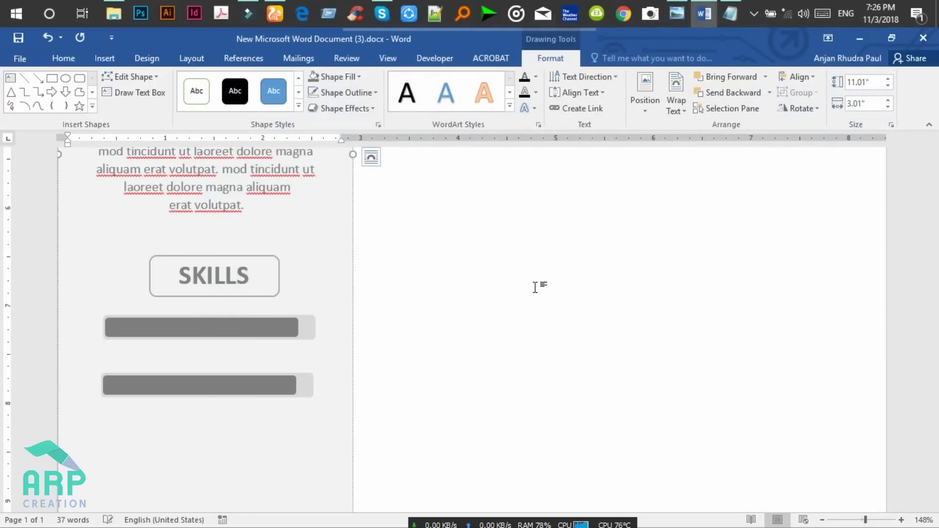
type("PHOTOSHOP")
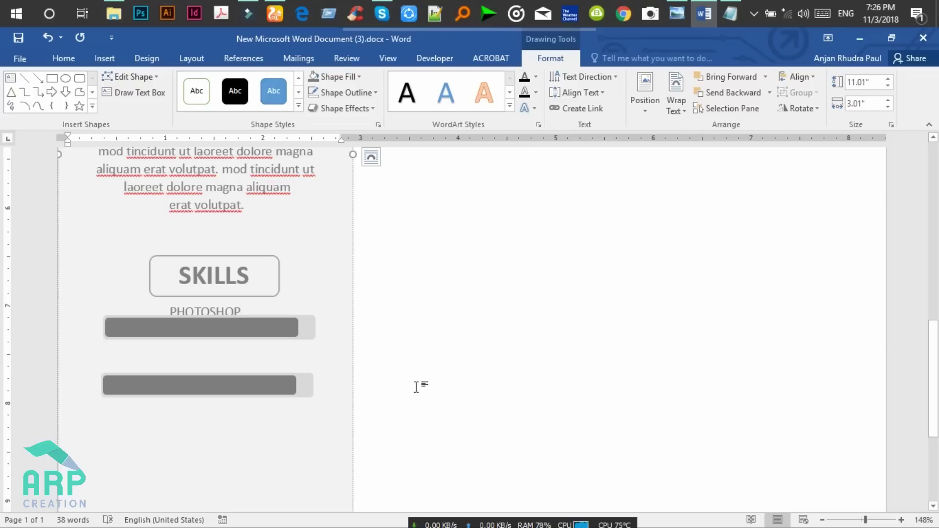
left_click(65, 59)
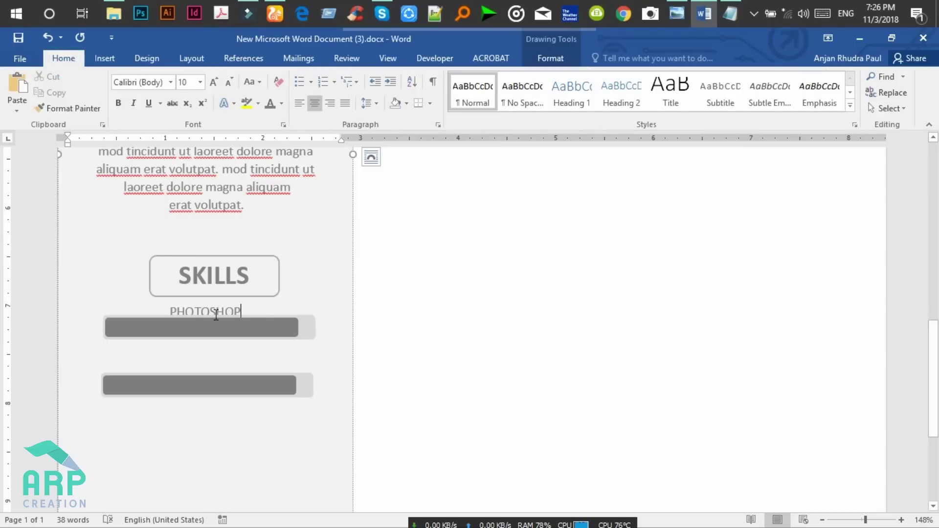
Nudge the first dark skill bar and its light background bar down two notches, then select the PHOTOSHOP text
left_click(688, 5)
left_click(680, 10)
left_click(264, 321)
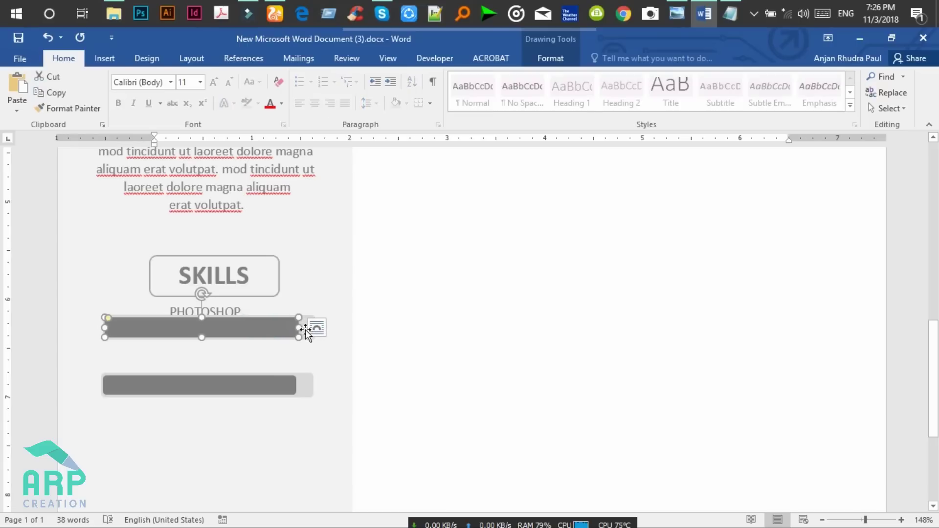
left_click(307, 337, "shift")
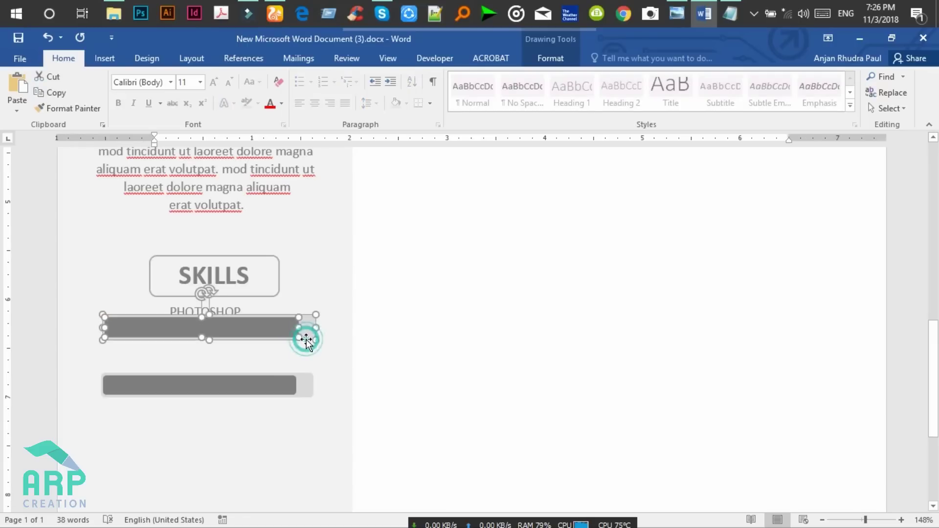
key("Down")
key("Down")
key("Down")
key("Down")
key("Down")
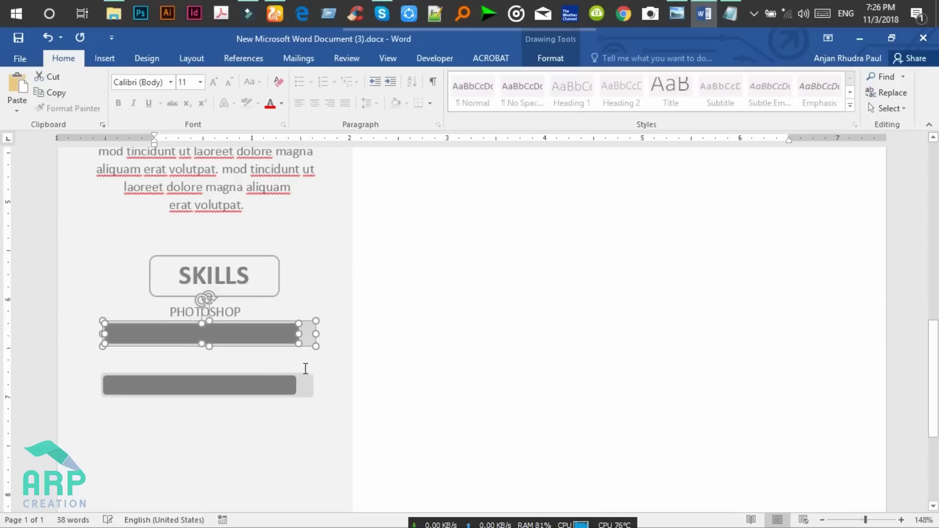
key("Down")
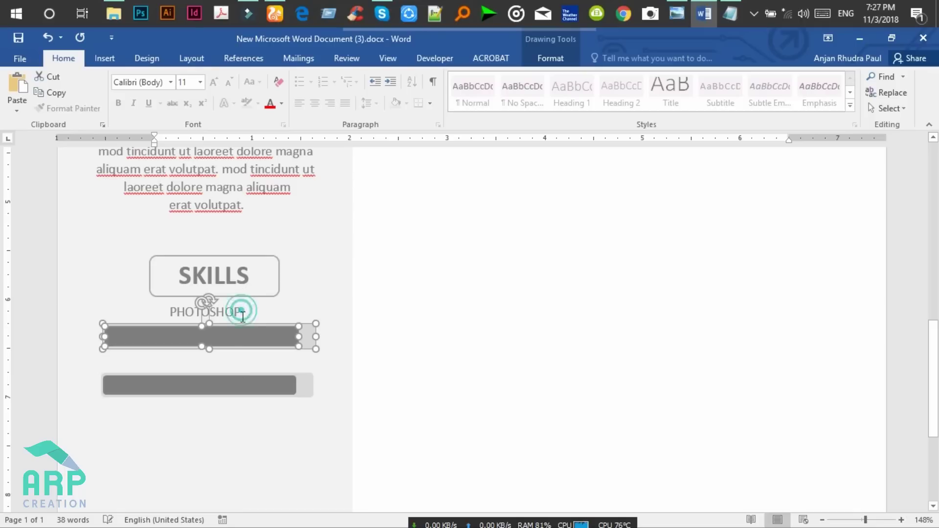
left_click(243, 312)
left_click_drag(242, 312, 172, 314)
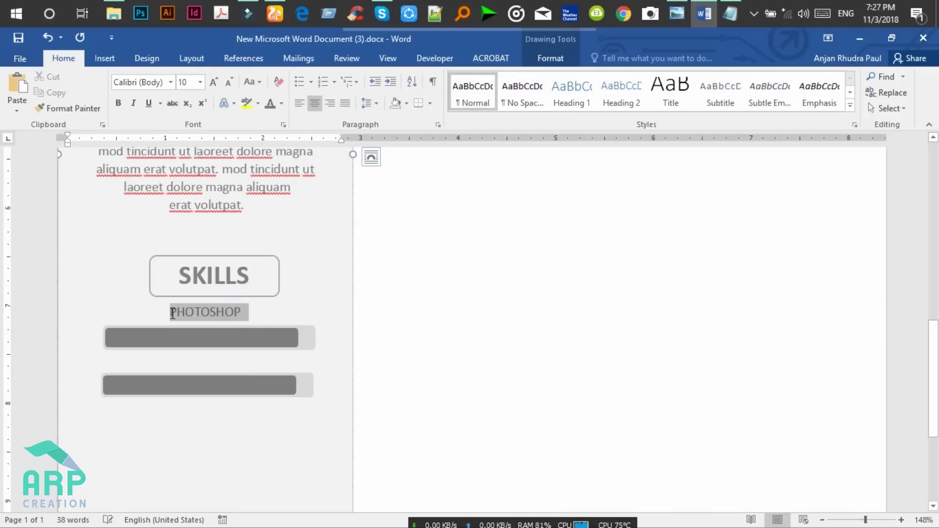
Give the PHOTOSHOP label a dark theme font colour and make it bold
left_click(284, 103)
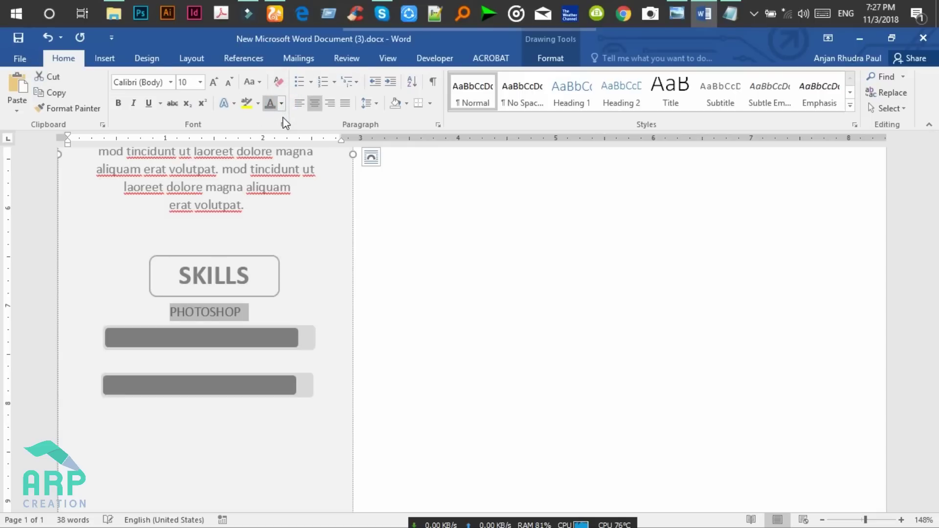
left_click(282, 103)
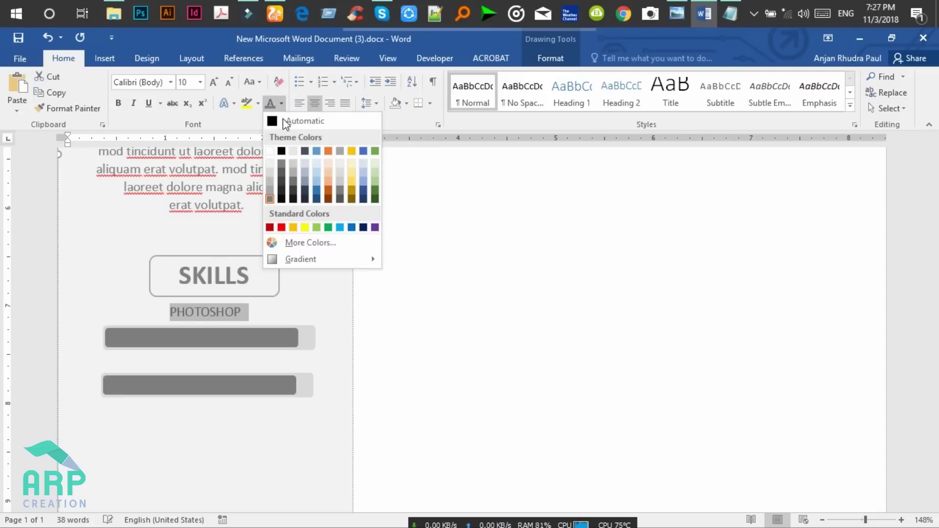
left_click(283, 173)
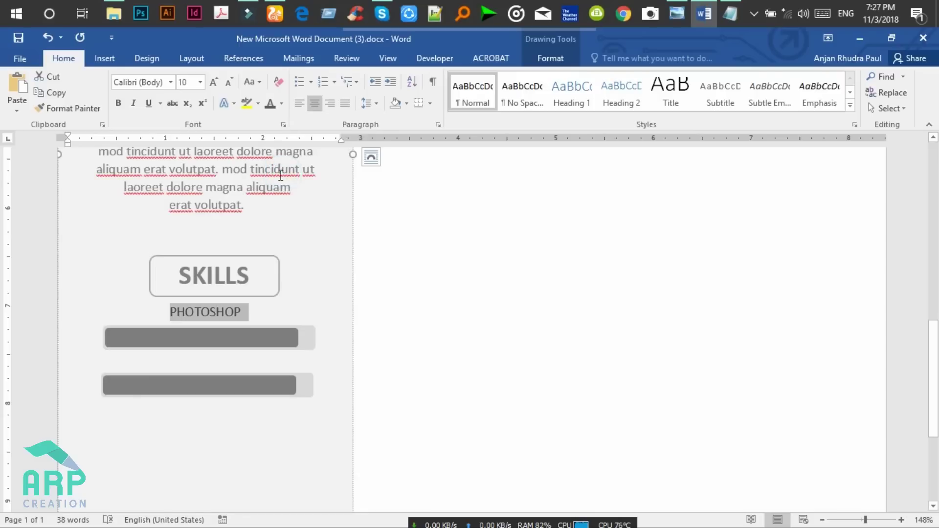
left_click(116, 105)
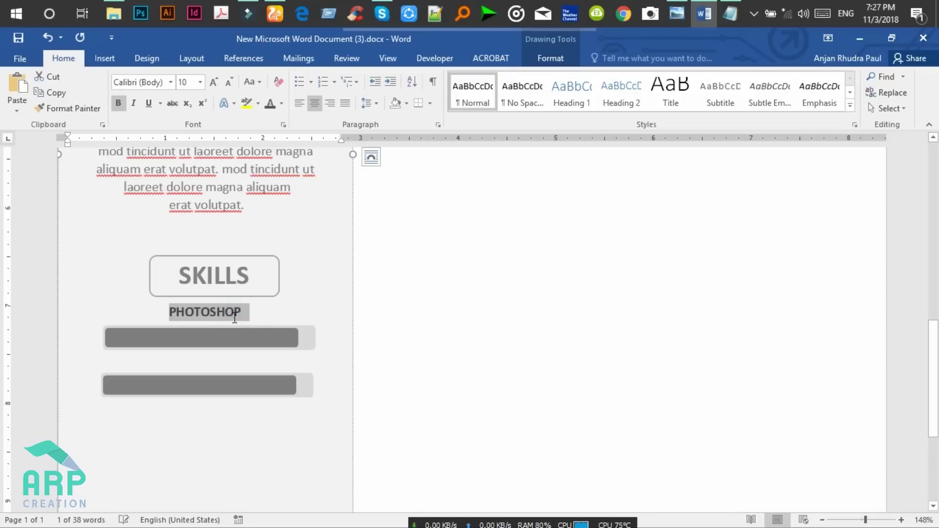
Add a new empty line after the PHOTOSHOP label
left_click(235, 318)
left_click(173, 312)
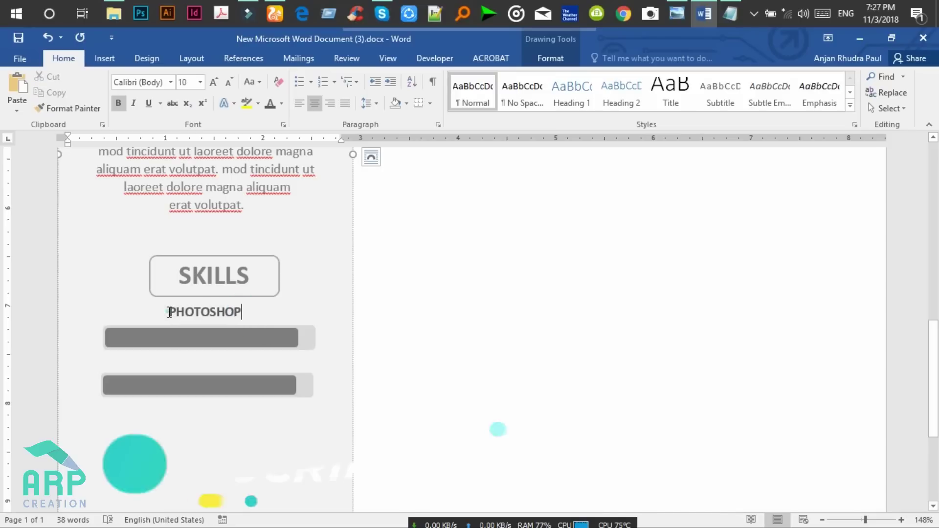
left_click(250, 261)
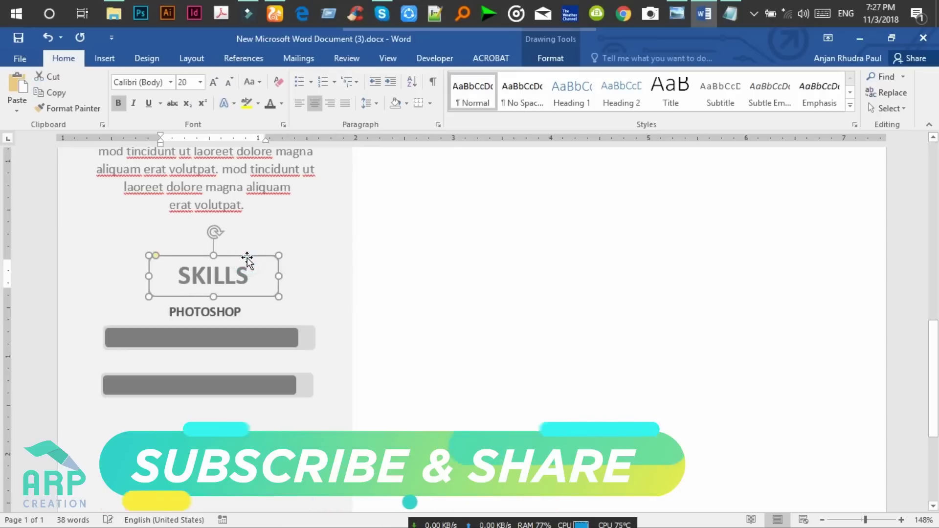
left_click(271, 315)
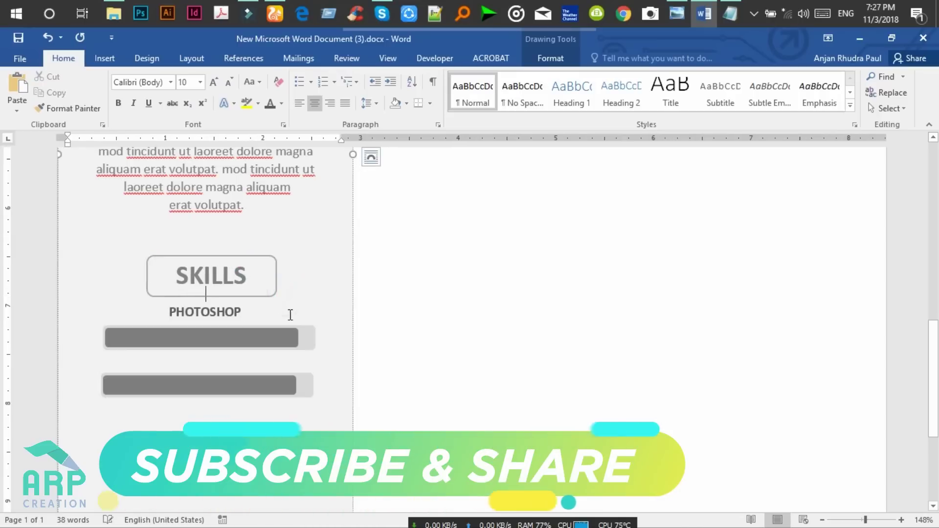
left_click(242, 313)
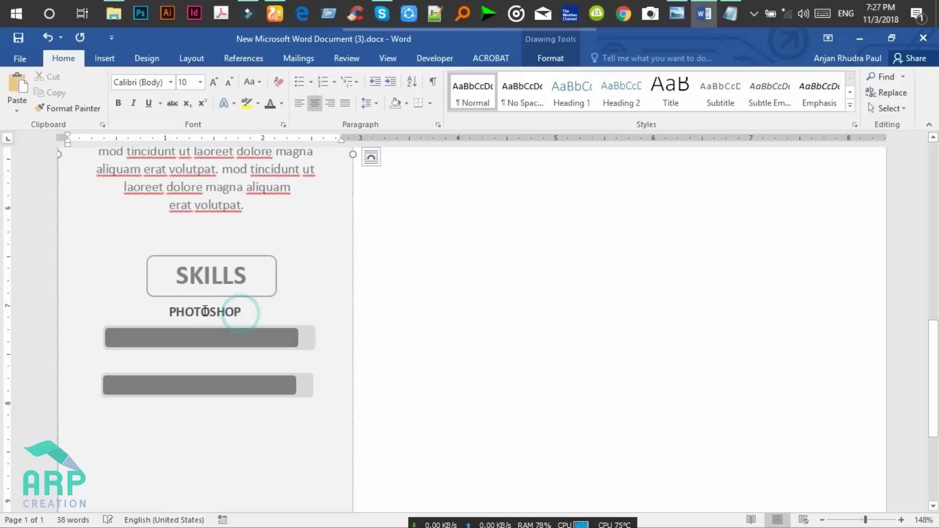
left_click_drag(170, 311, 242, 310)
left_click(195, 311)
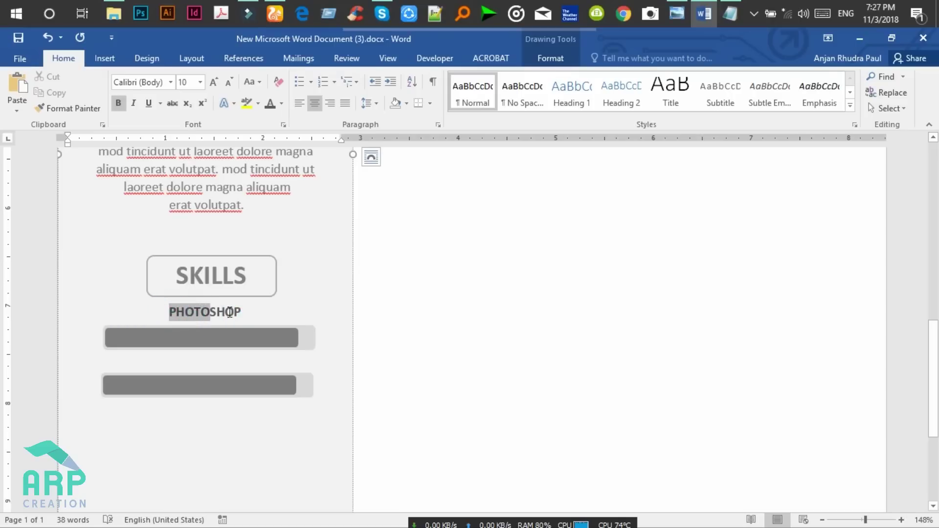
left_click(208, 361)
key("Return")
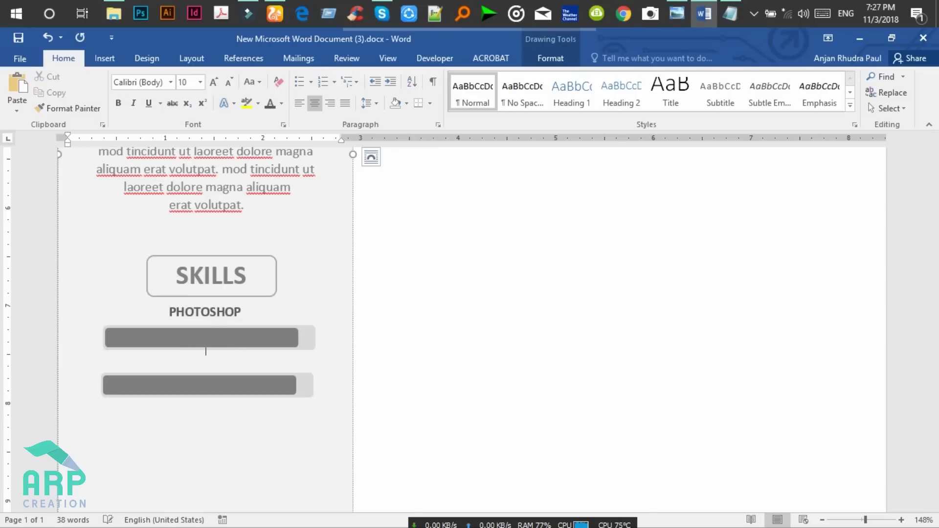
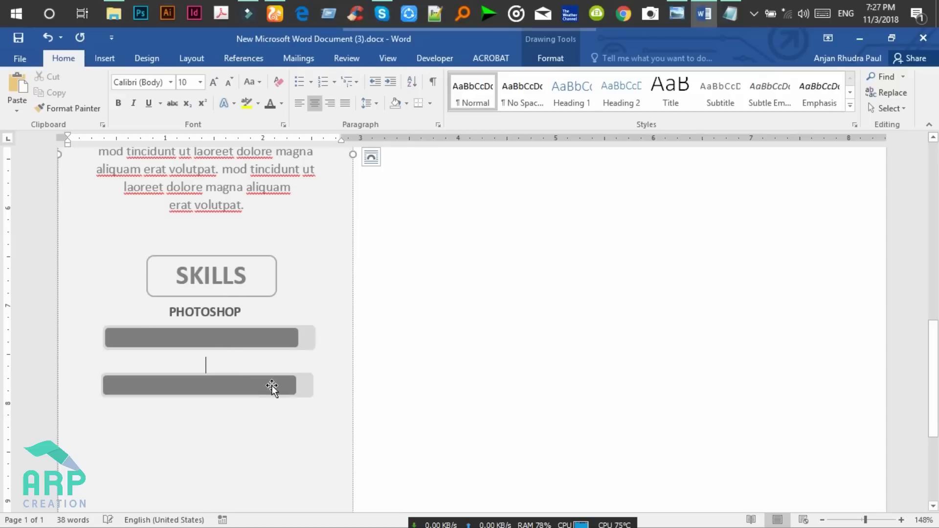
Paste a second PHOTOSHOP label above the lower skill bar, nudge that bar down, and select both bars
type("PHOTOSHOP")
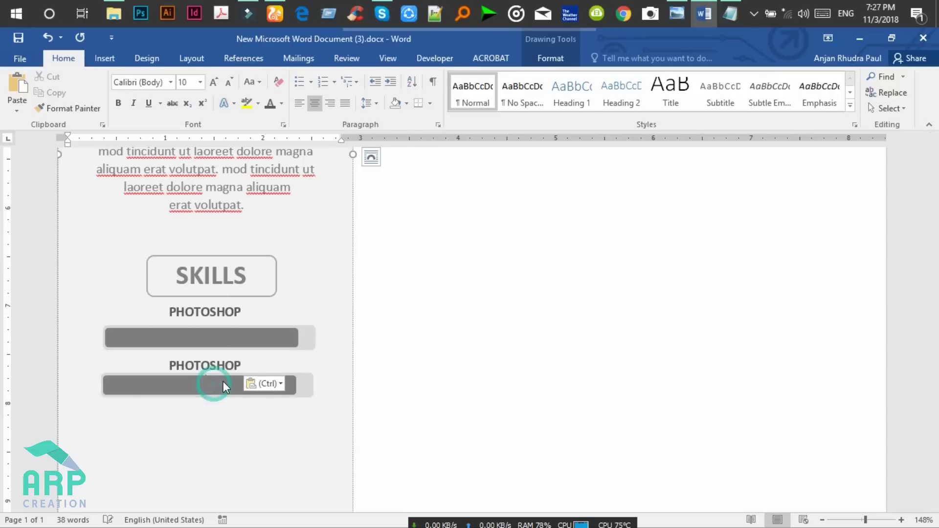
left_click(223, 383)
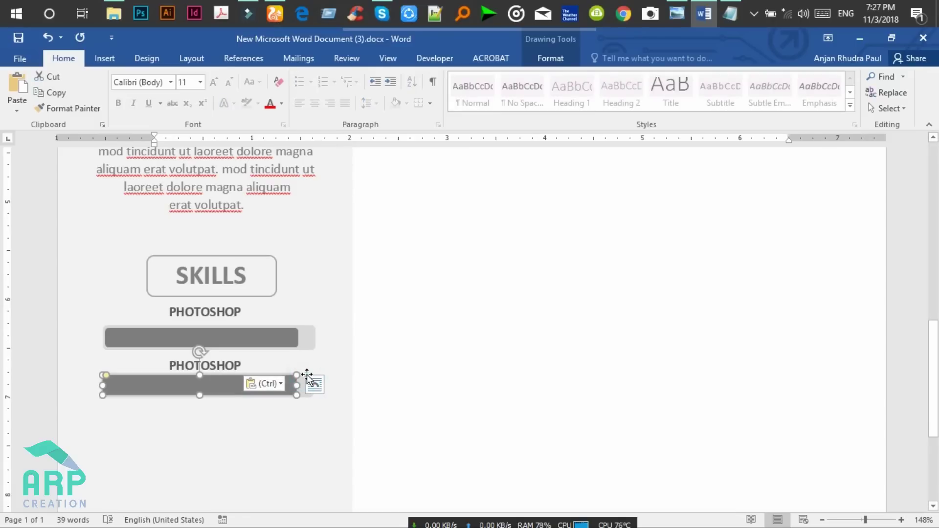
left_click(223, 384)
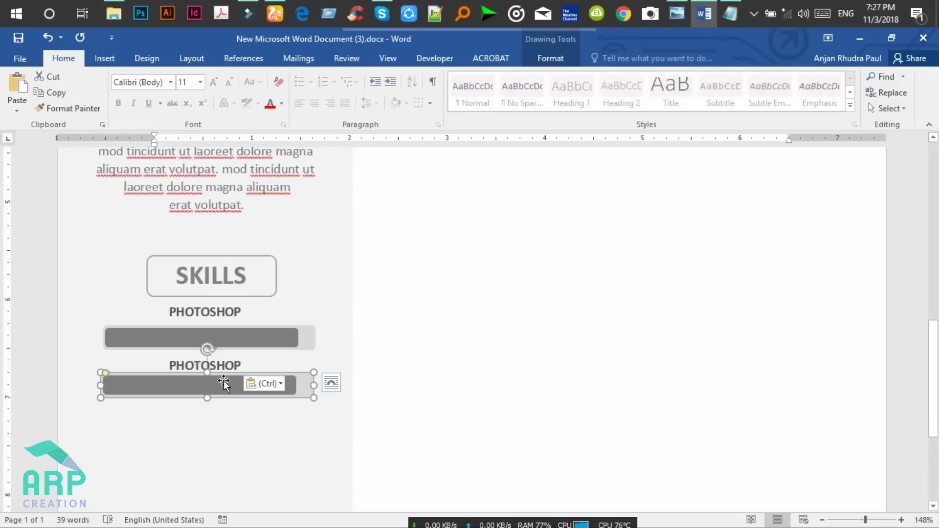
left_click(224, 384)
key("Down")
key("Down")
key("Down")
key("Down")
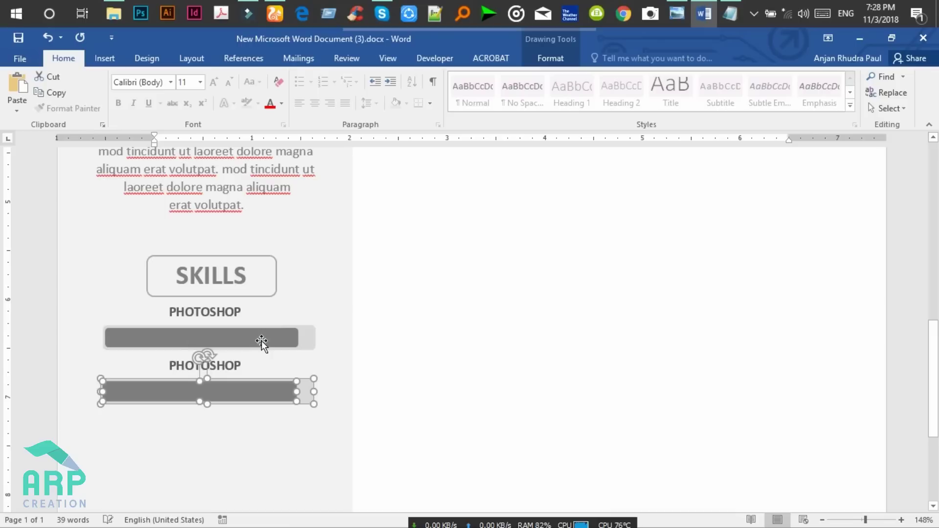
left_click(312, 336, "shift")
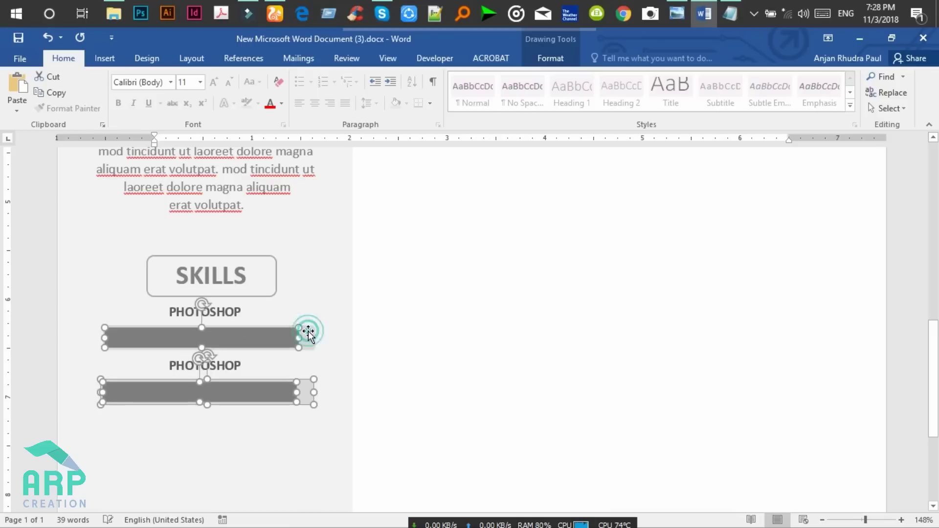
left_click(858, 520)
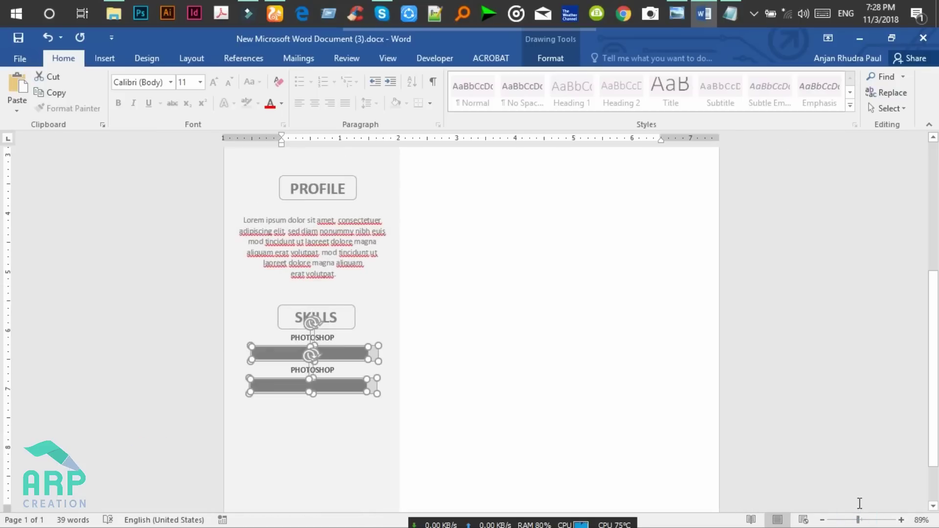
Copy the two skill bars downward as a third and fourth, lined up under the others
left_click_drag(341, 354, 337, 415)
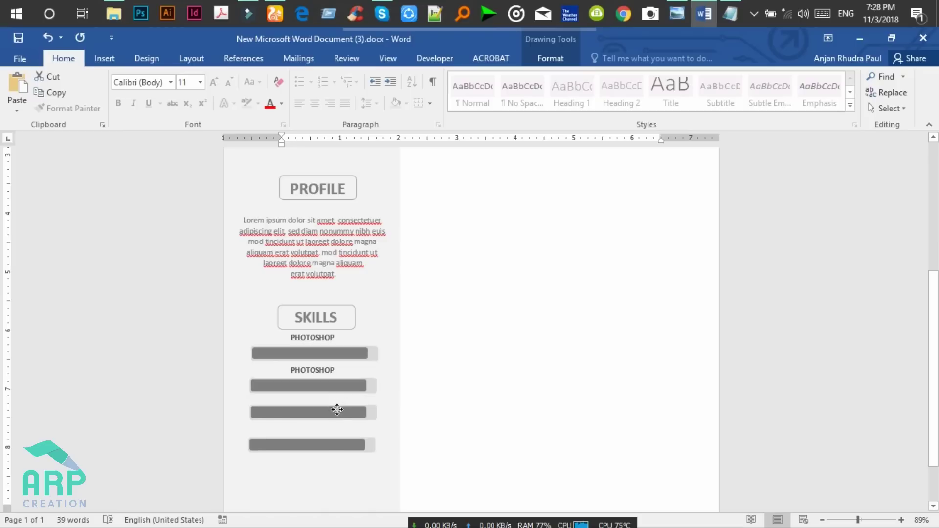
left_click_drag(337, 415, 339, 411)
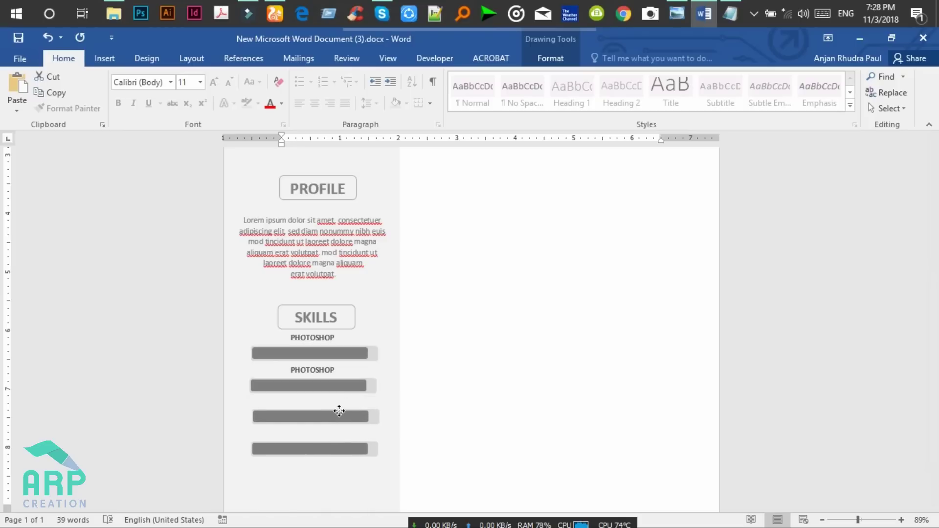
left_click_drag(338, 411, 342, 417)
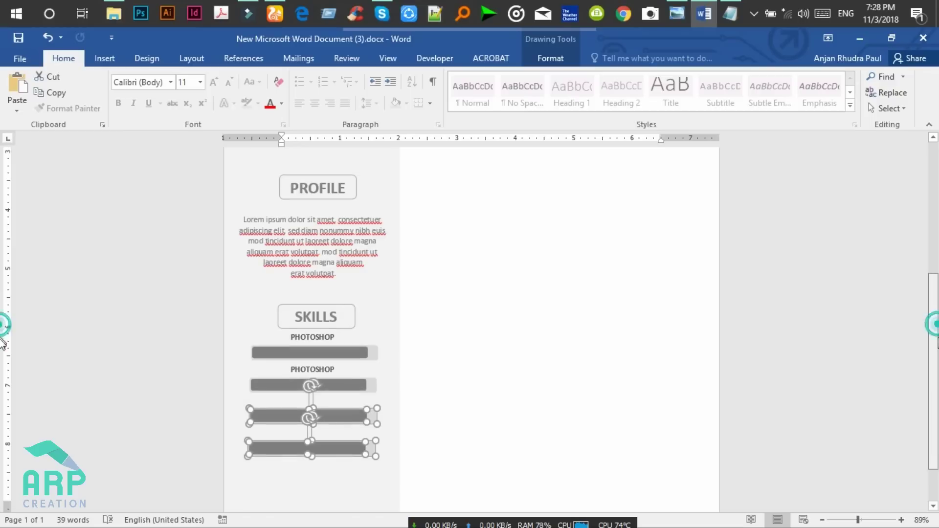
scroll(2, 332, "down", 2)
scroll(2, 363, "up", 2)
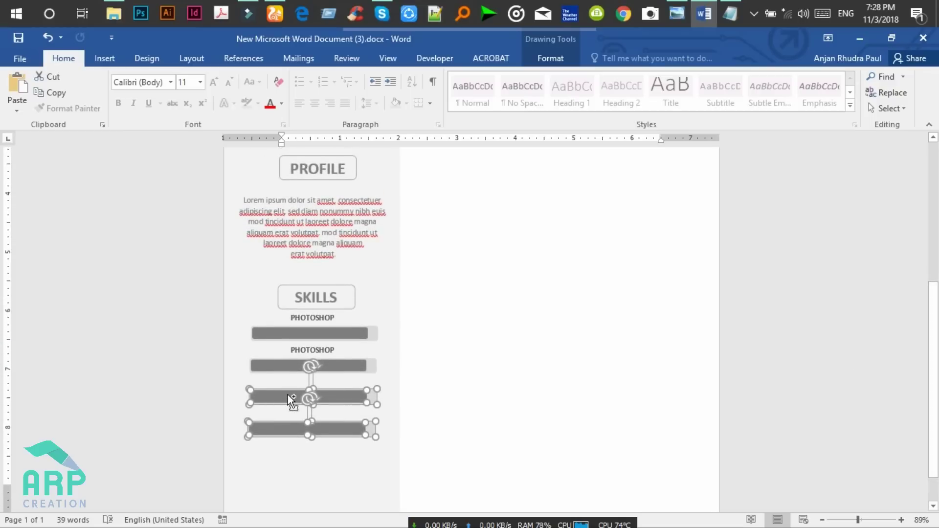
left_click(674, 13)
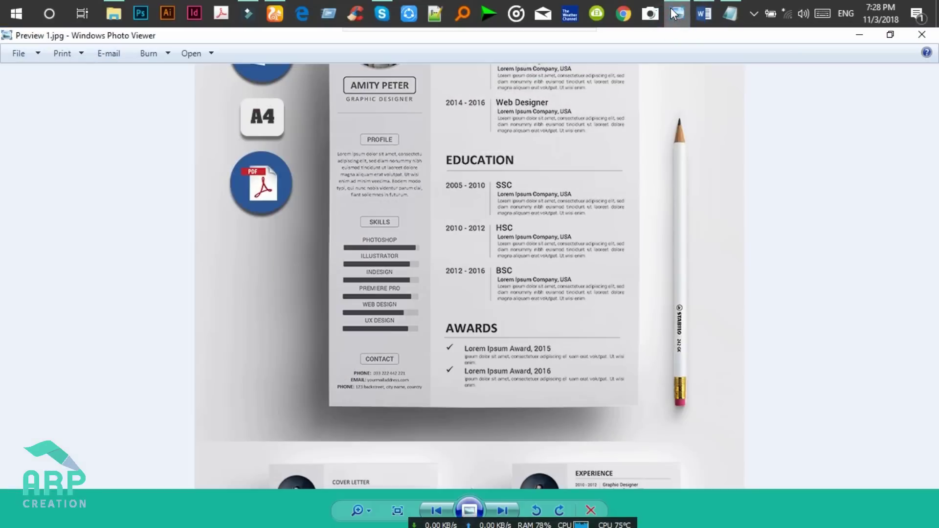
left_click(671, 9)
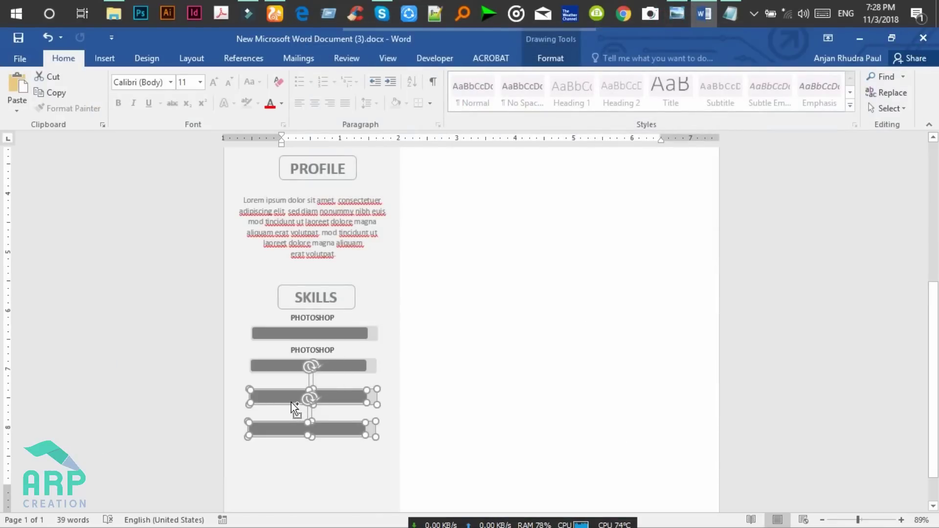
Copy the bars down again as a fifth and sixth, checking the reference resume
left_click_drag(292, 399, 290, 459)
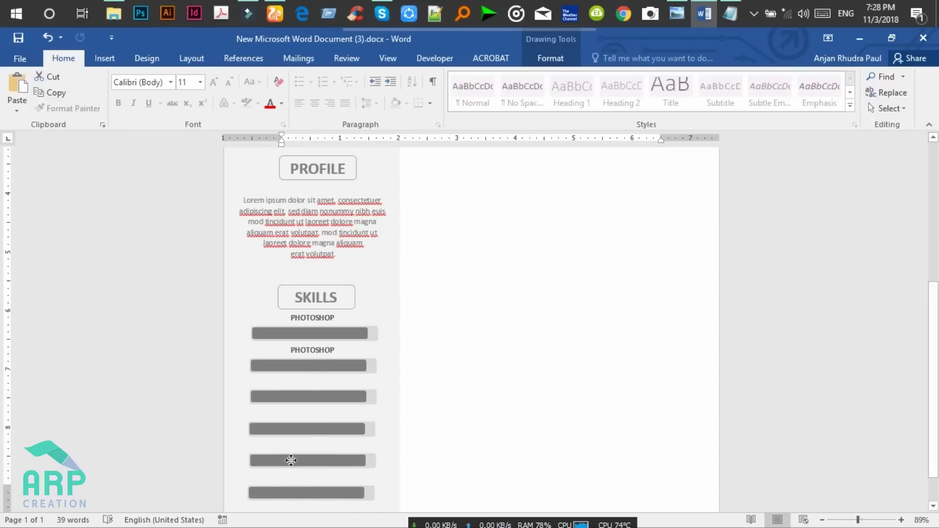
left_click(305, 430, "shift")
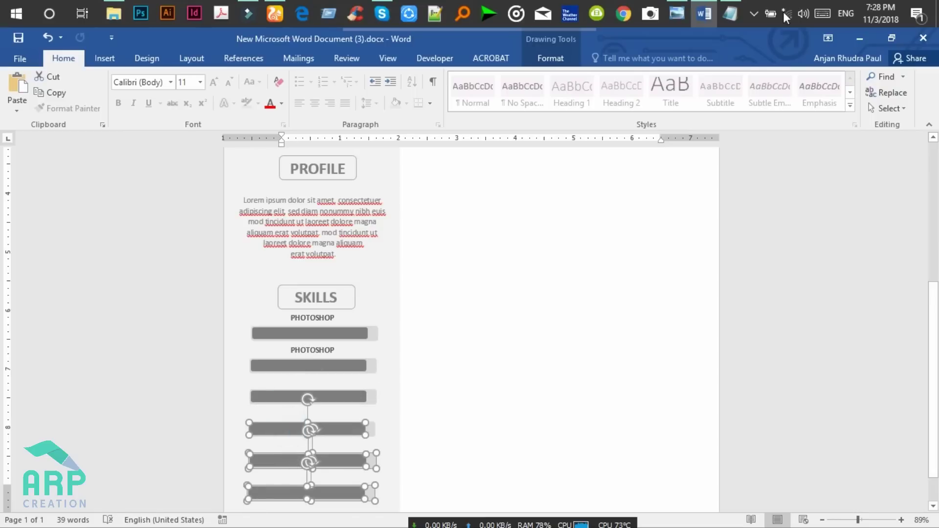
left_click(685, 8)
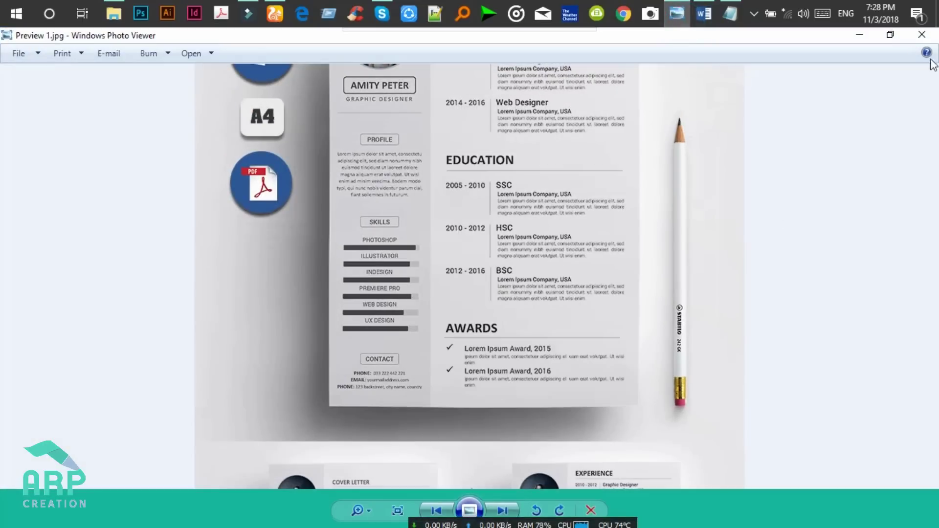
left_click(870, 39)
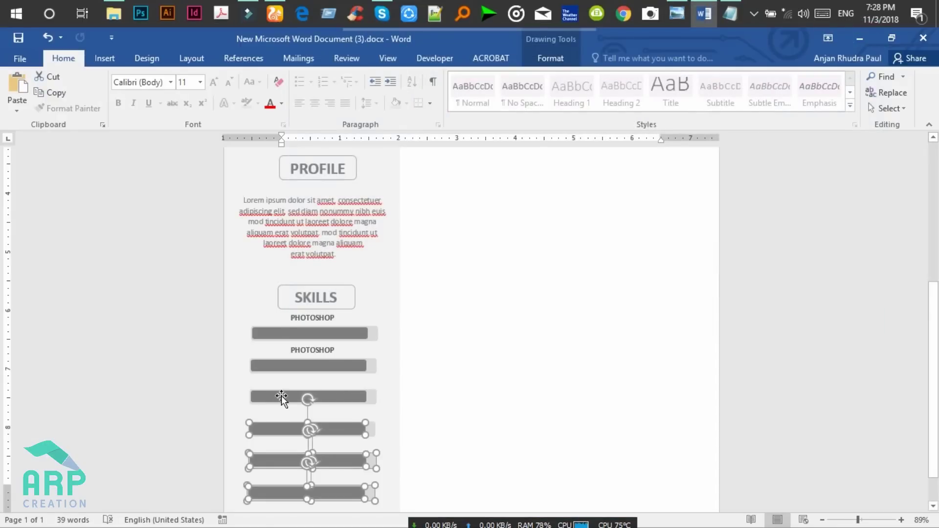
Select all six skill bars and shrink their height so they become thin lines
left_click(351, 395, "shift")
left_click(353, 366, "shift")
left_click(374, 334, "shift")
left_click(375, 334, "shift")
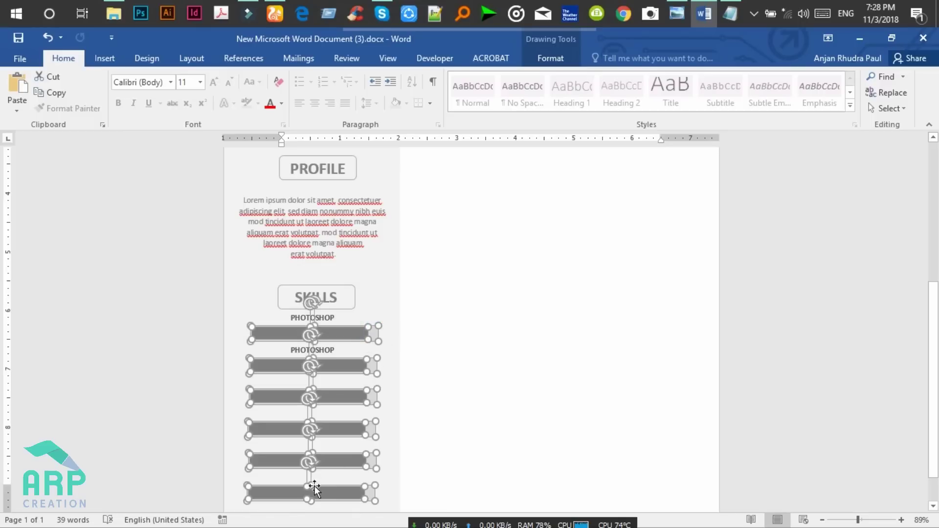
left_click_drag(307, 501, 311, 492)
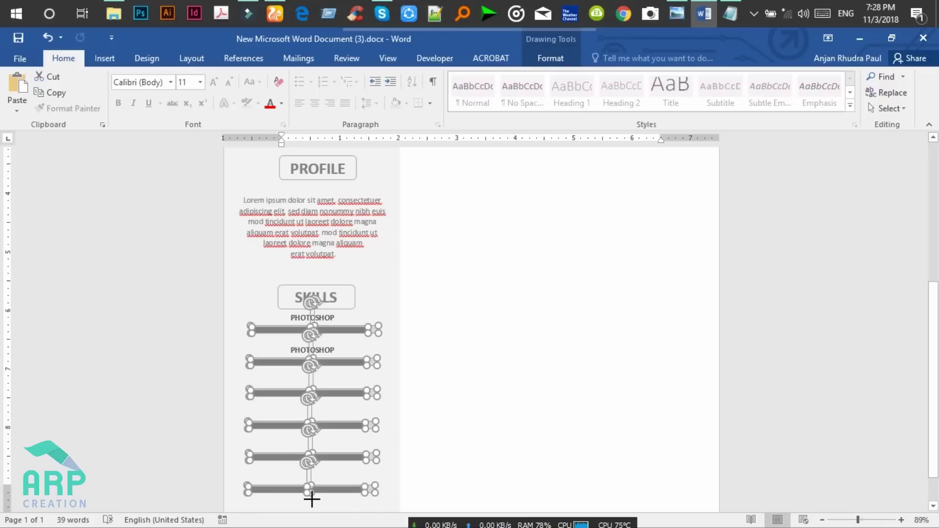
key("ctrl+z")
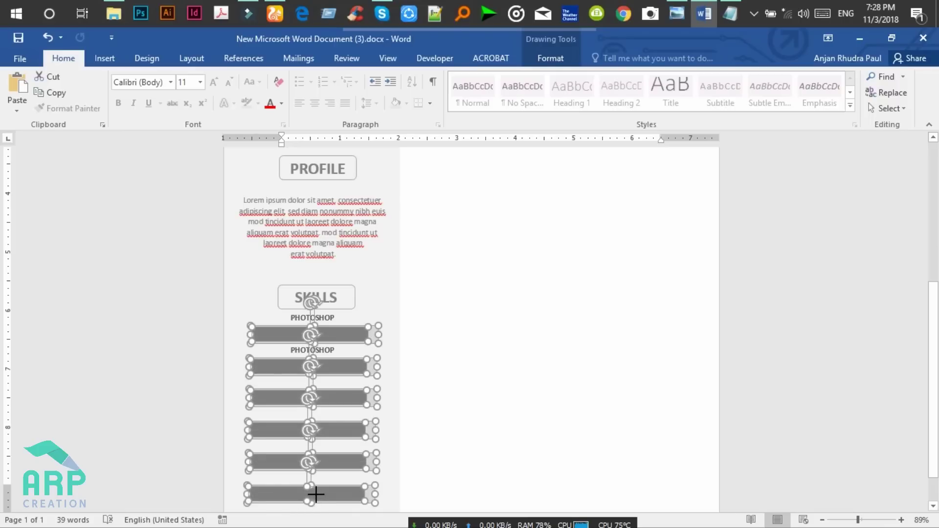
key("ctrl+y")
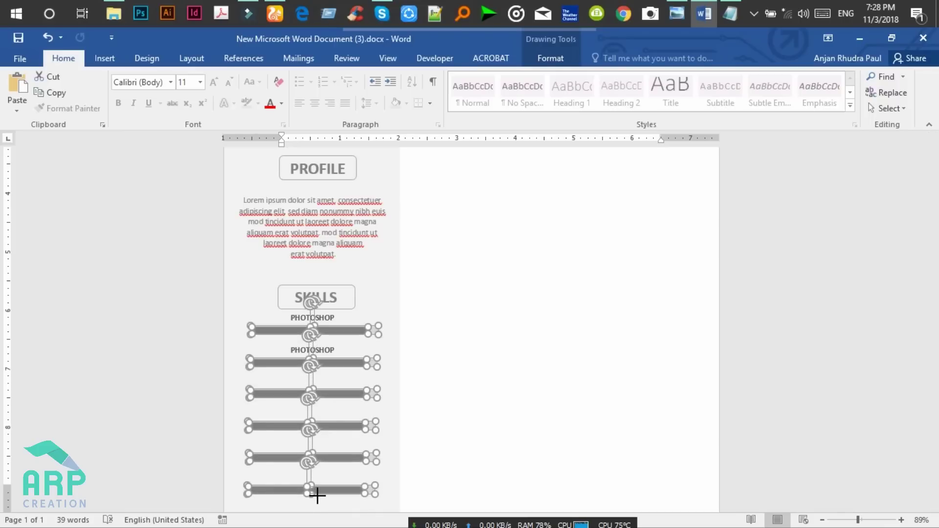
left_click(400, 375)
left_click(348, 363)
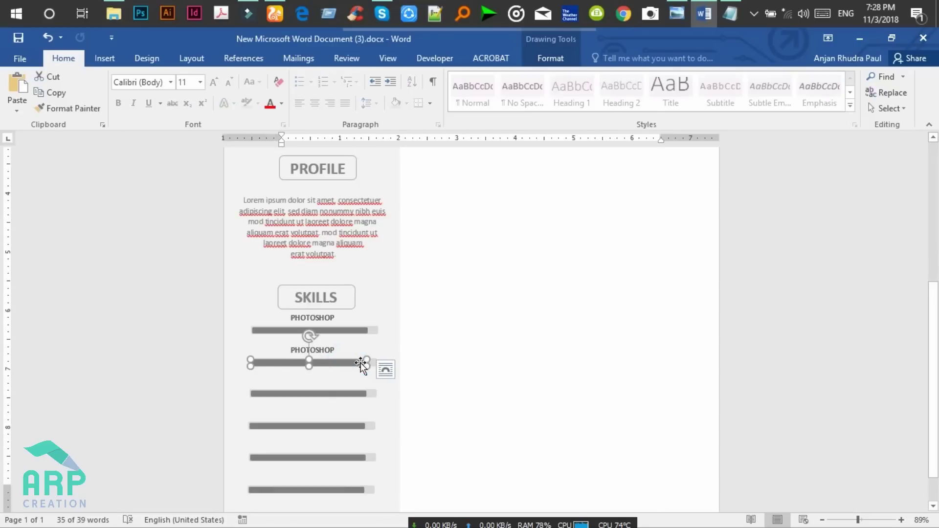
Nudge the second skill bar and its grey background up two steps
scroll(673, 397, "up", 3, "ctrl")
scroll(672, 398, "up", 2, "ctrl")
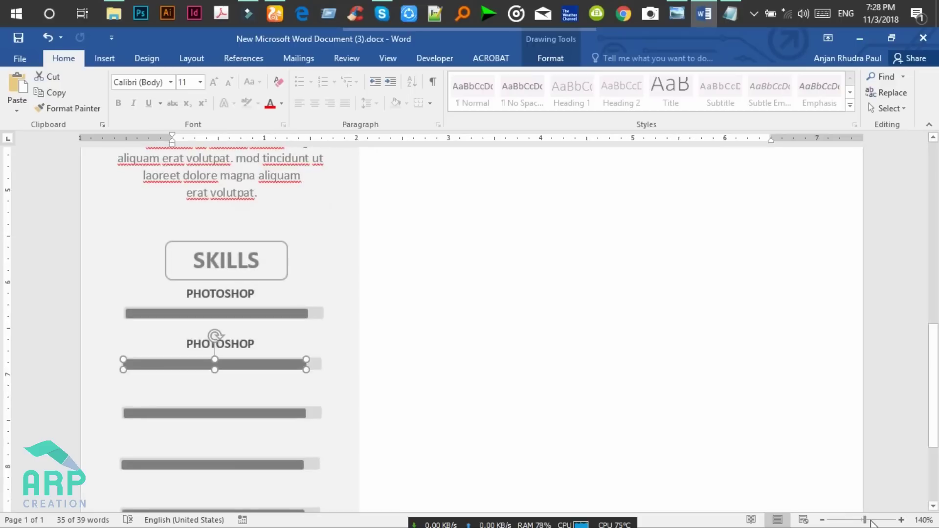
left_click(311, 362)
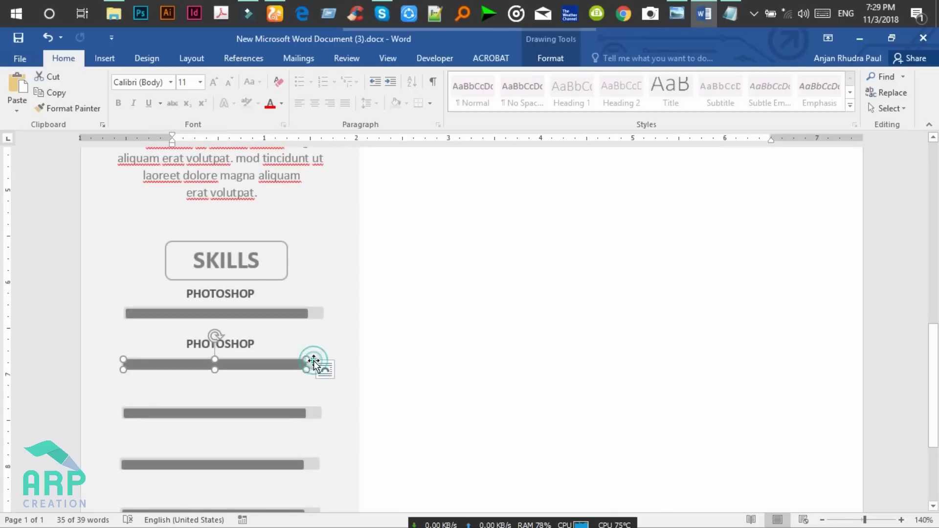
left_click(284, 364, "shift")
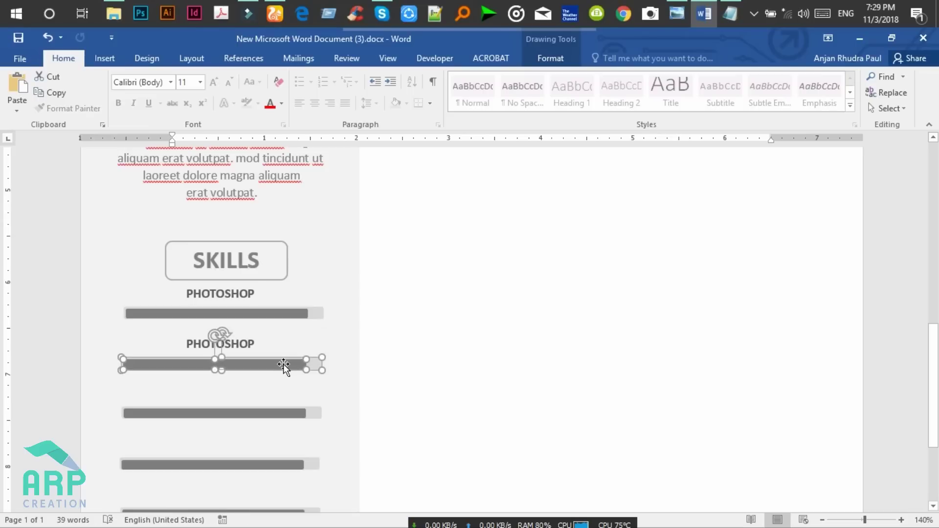
key("Up")
key("Up")
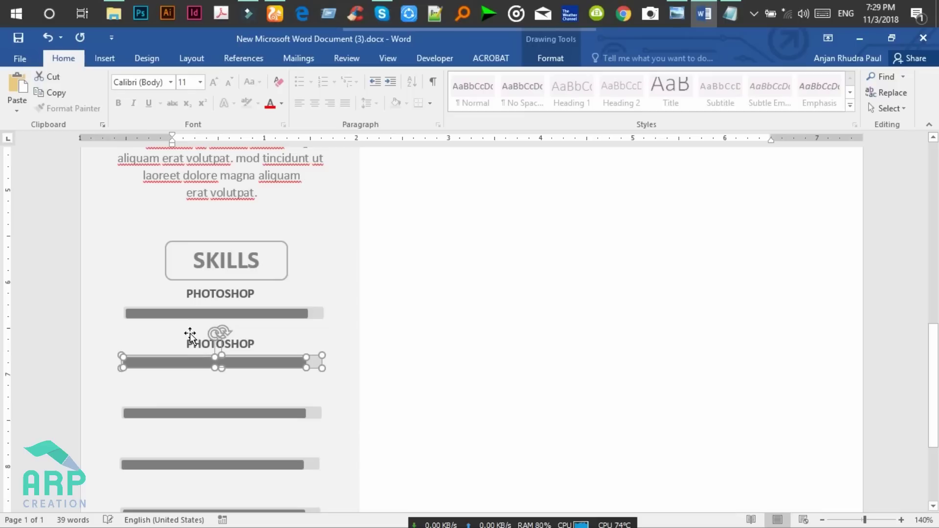
key("Up")
key("Up")
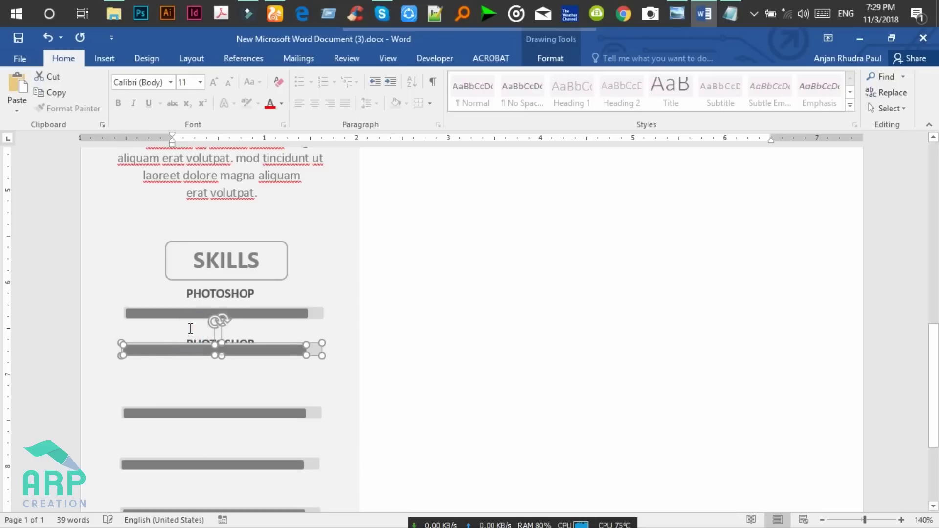
Paste the PHOTOSHOP label back into the sidebar text under SKILLS
left_click(189, 329)
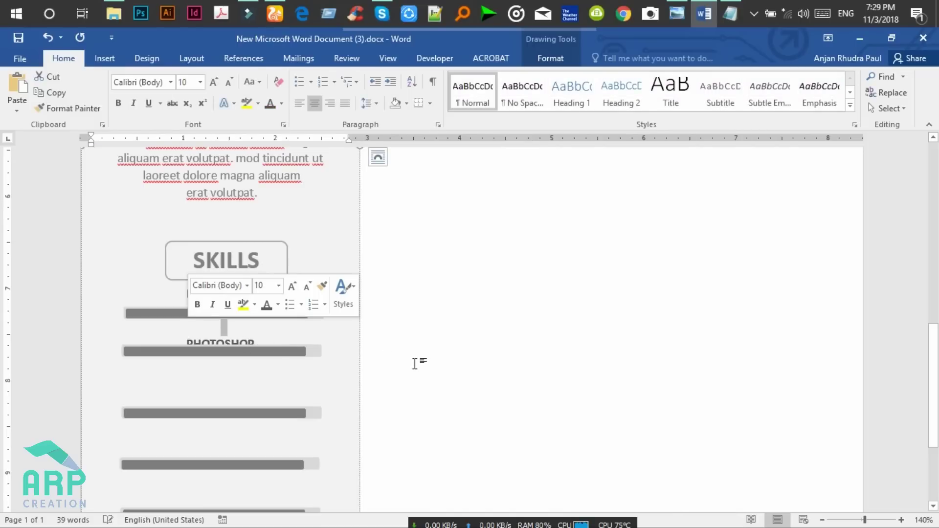
type("PHOTOSHOP")
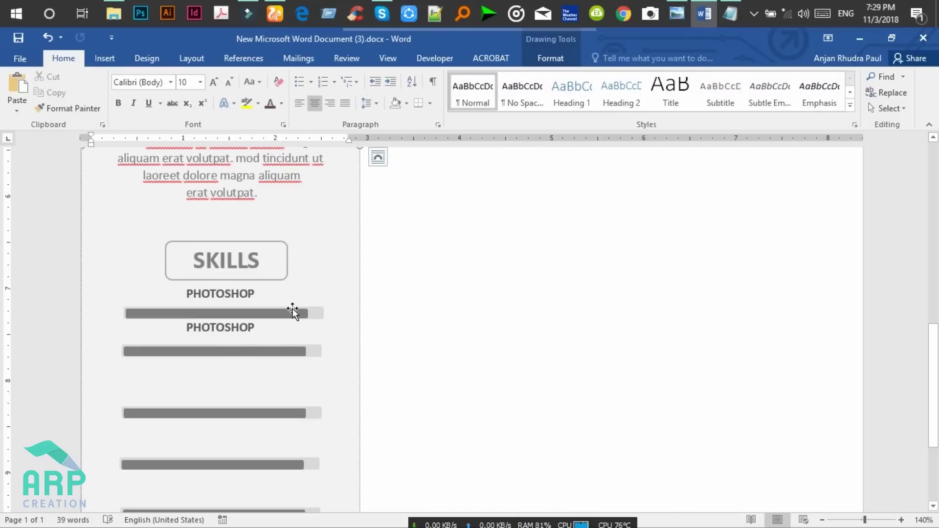
left_click(319, 315)
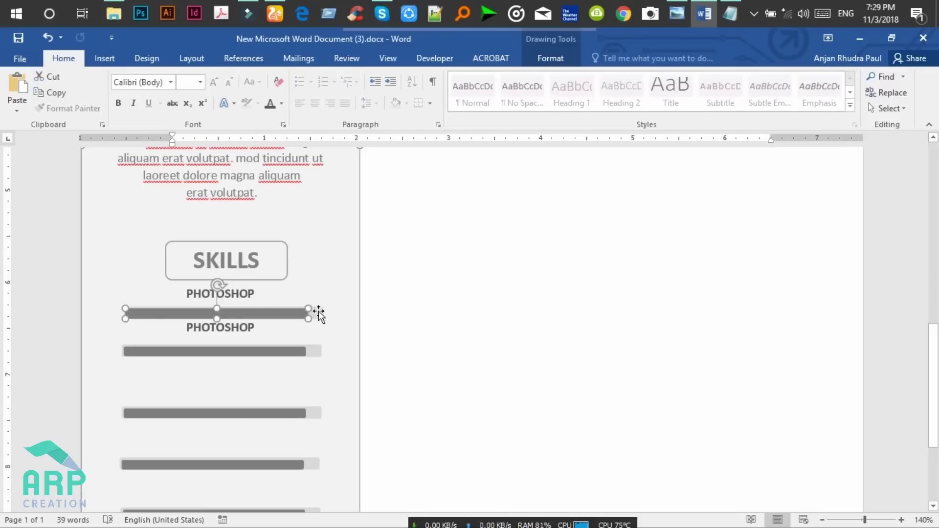
scroll(430, 338, "down", 6, "ctrl")
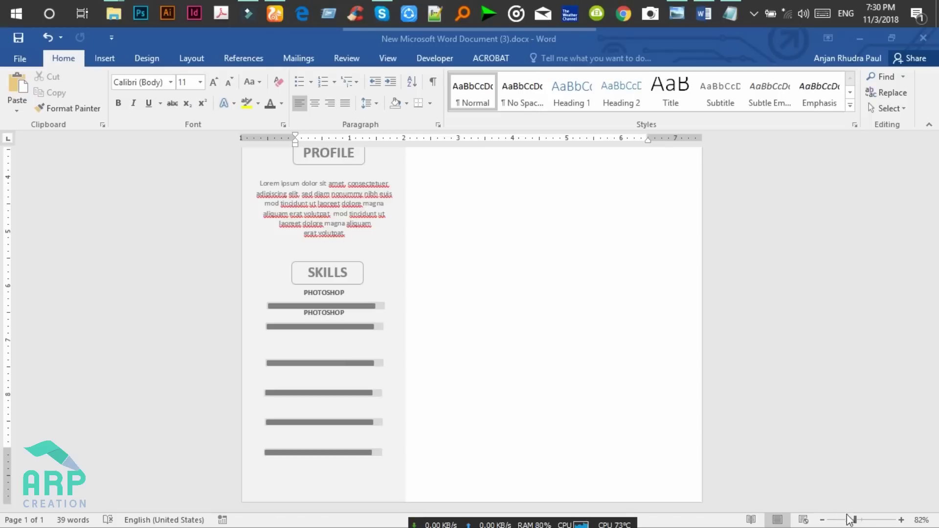
Set the zoom to 100% and nudge the second skill bar up slightly
left_click(862, 520)
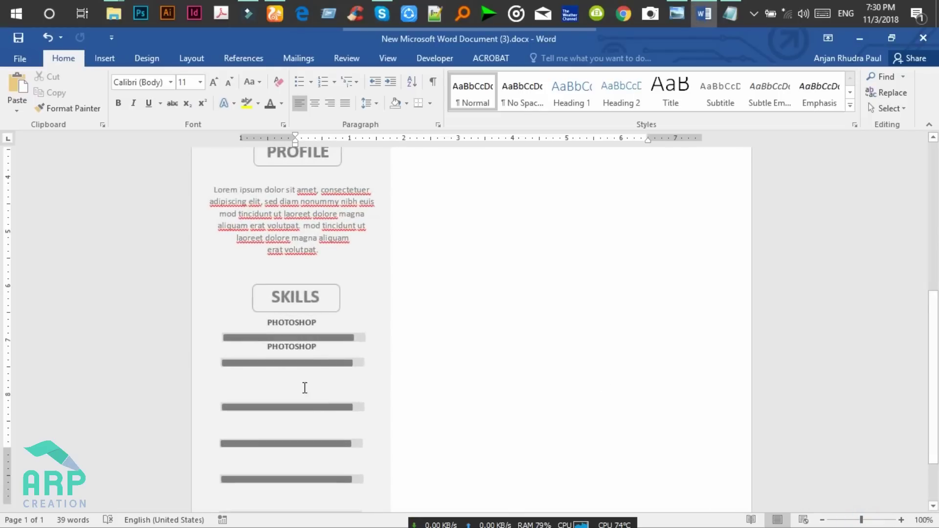
left_click(332, 362)
left_click(358, 363)
key("Up")
key("Up")
key("Up")
key("Up")
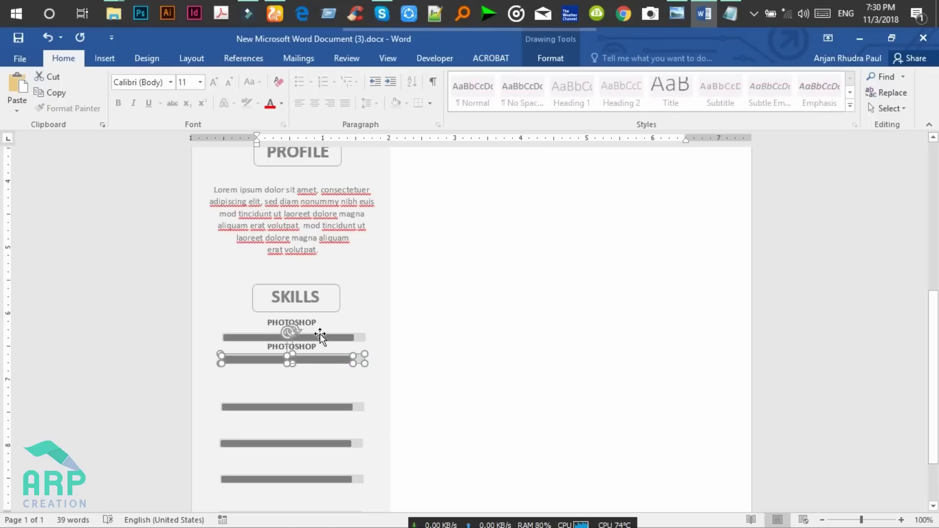
left_click(360, 336)
scroll(2, 254, "down", 10)
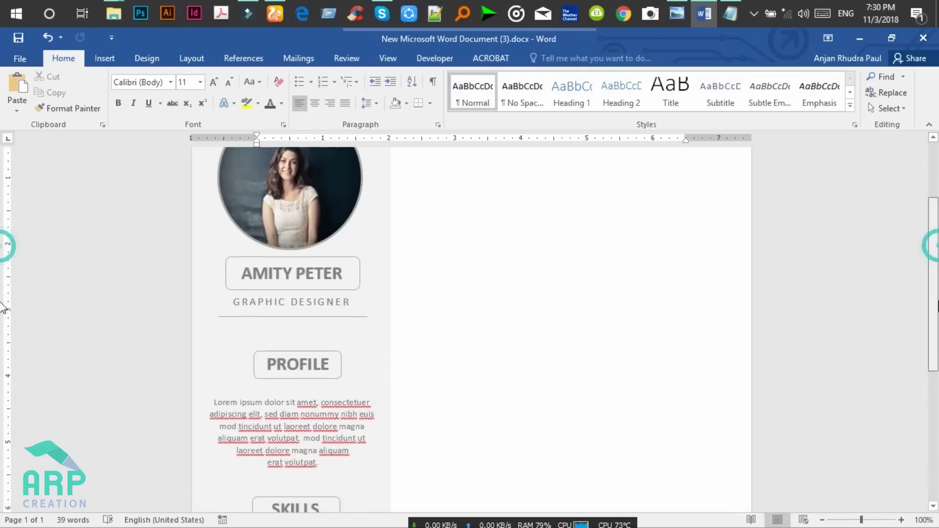
scroll(3, 225, "up", 10)
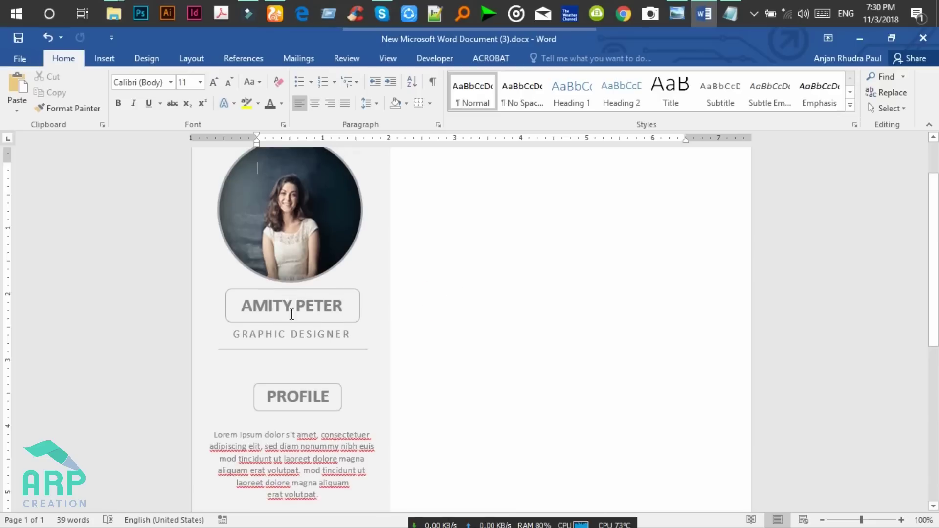
scroll(2, 235, "down", 2)
scroll(2, 343, "down", 6)
scroll(429, 312, "down", 2)
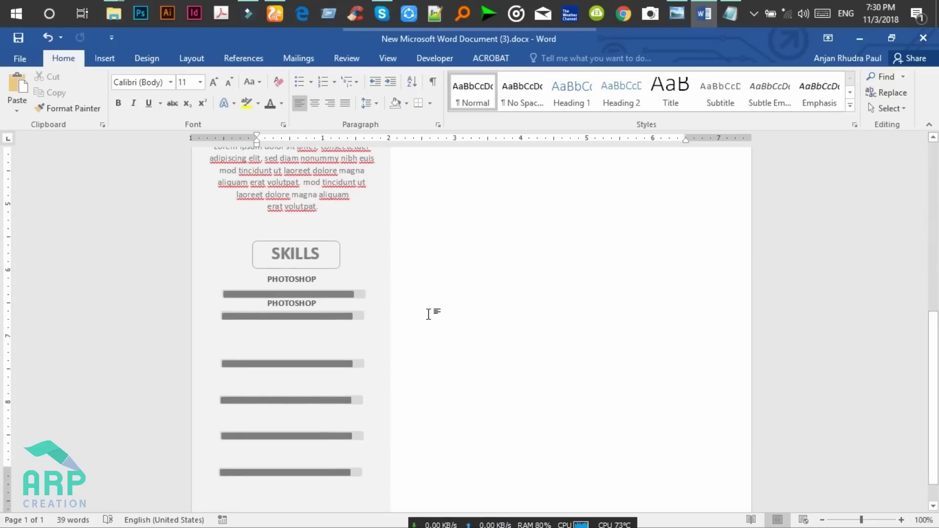
scroll(402, 316, "up", 10)
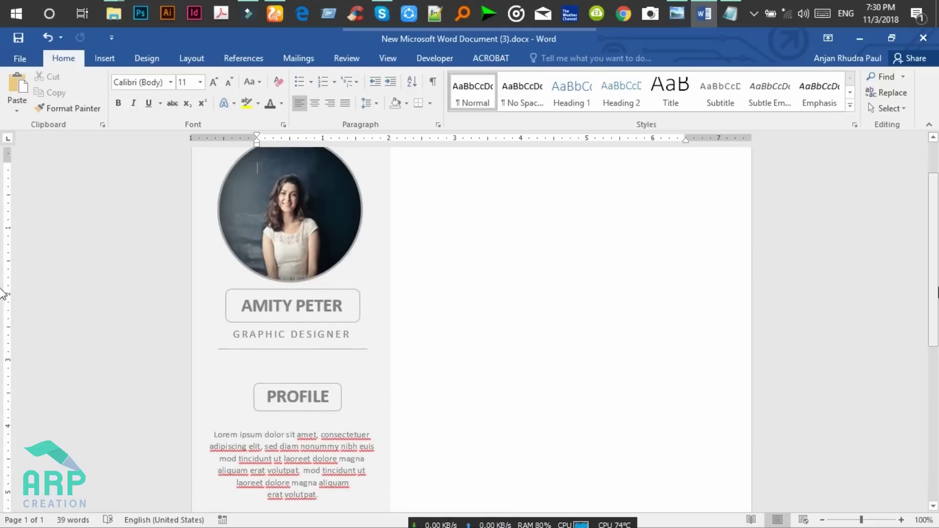
scroll(4, 294, "down", 4)
scroll(3, 294, "down", 2)
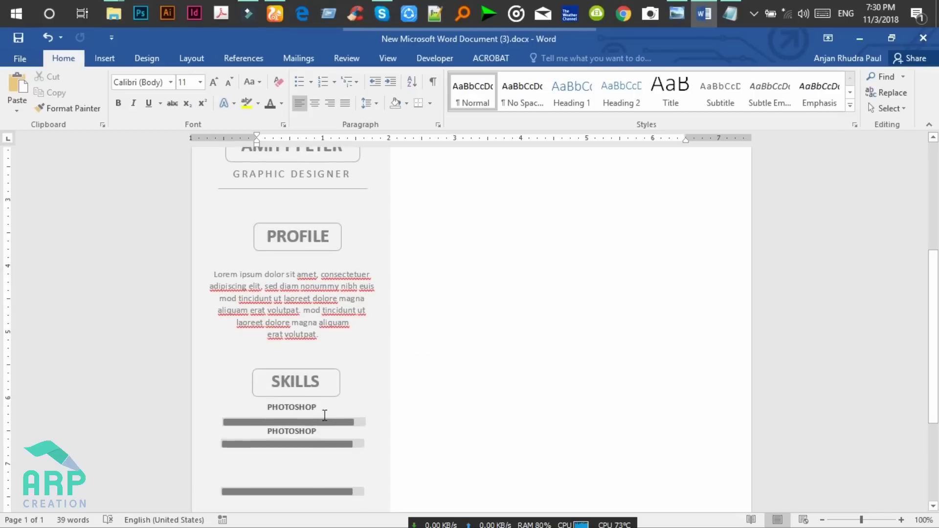
Stretch the first grey skill bar slightly wider to the right and nudge it up
left_click(298, 407)
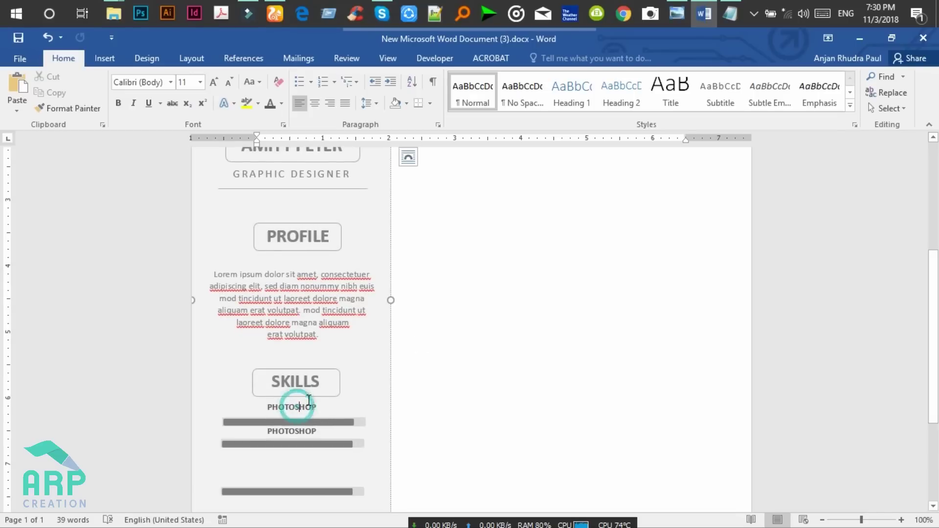
left_click(329, 422)
left_click_drag(354, 422, 366, 422)
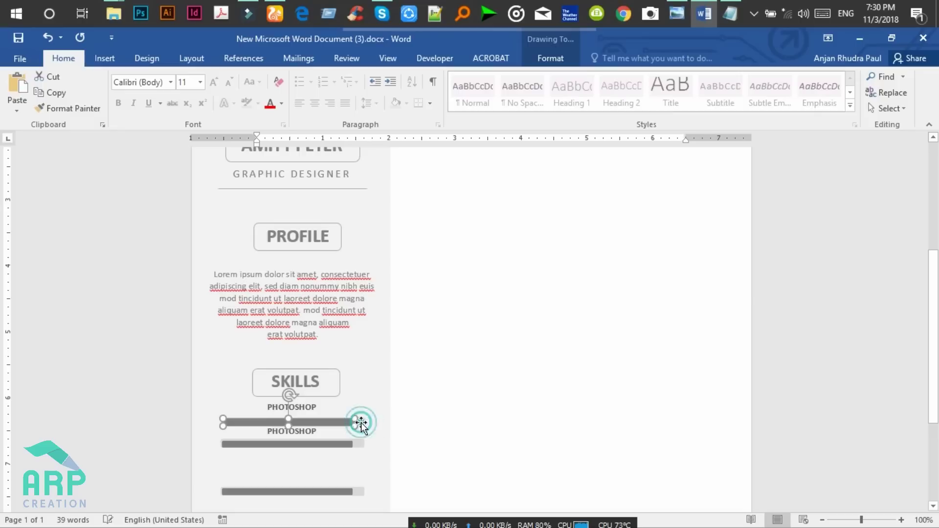
key("Up")
key("Up")
key("Up")
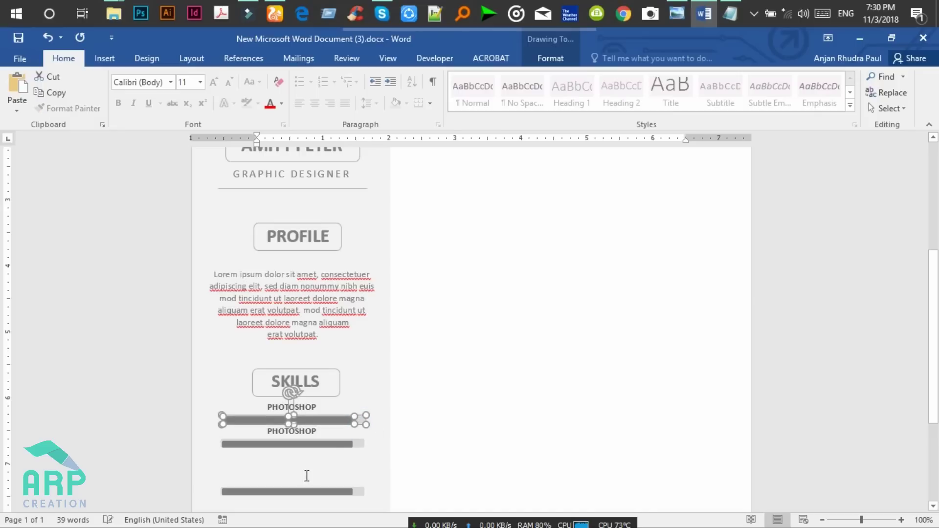
left_click_drag(934, 307, 932, 362)
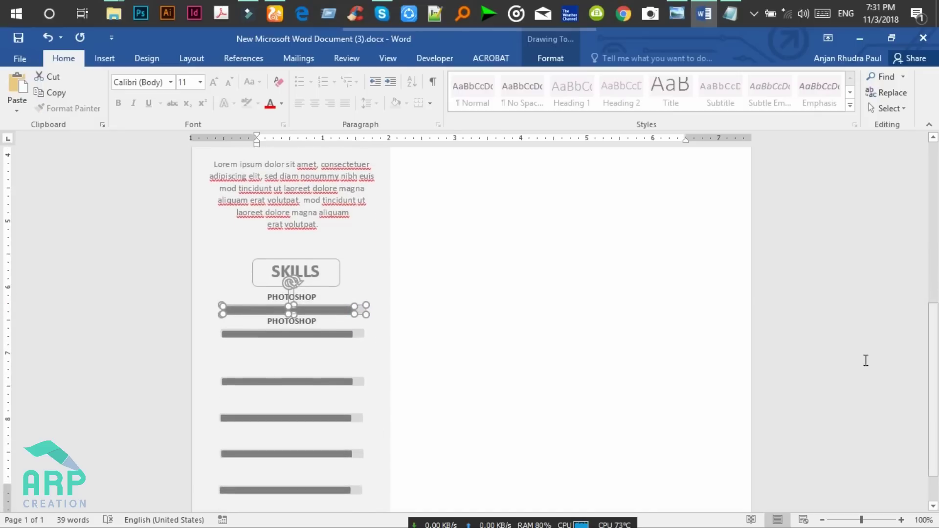
left_click(325, 382)
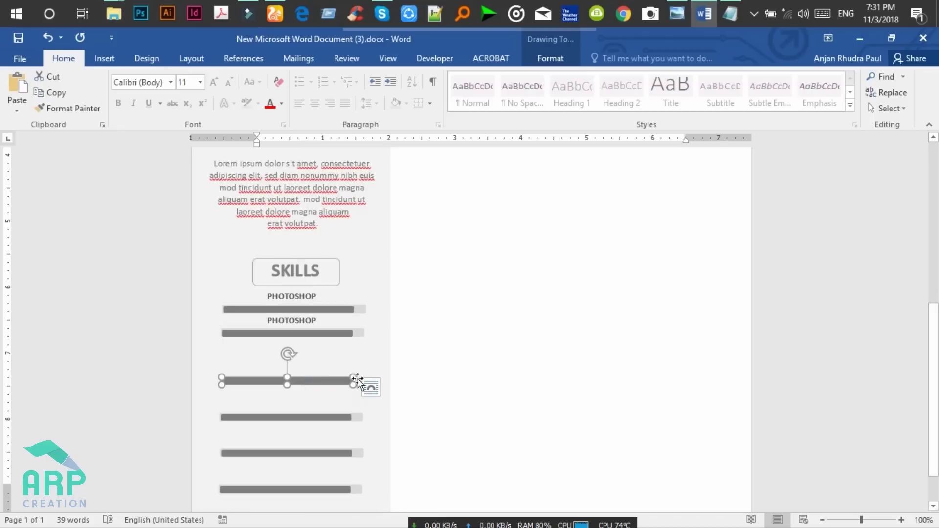
scroll(358, 342, "up", 5)
left_click(570, 359)
left_click_drag(935, 240, 935, 420)
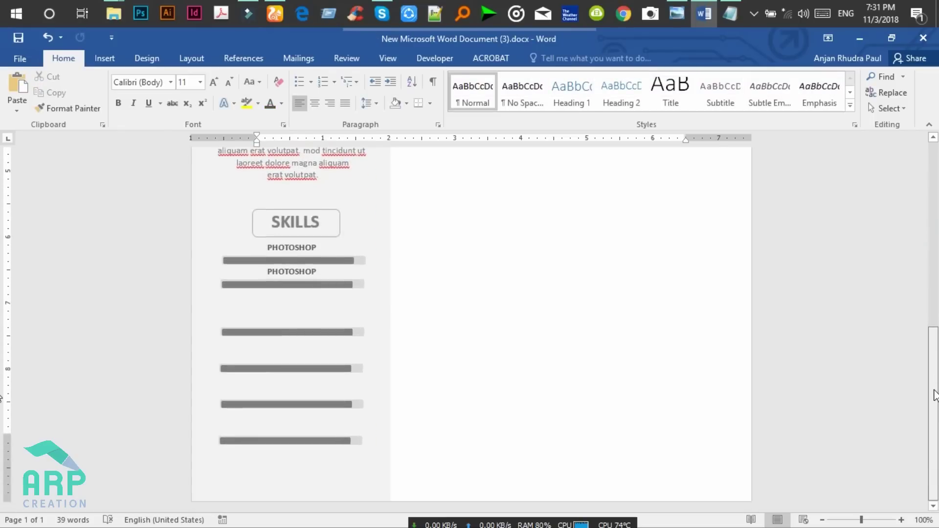
left_click(313, 331)
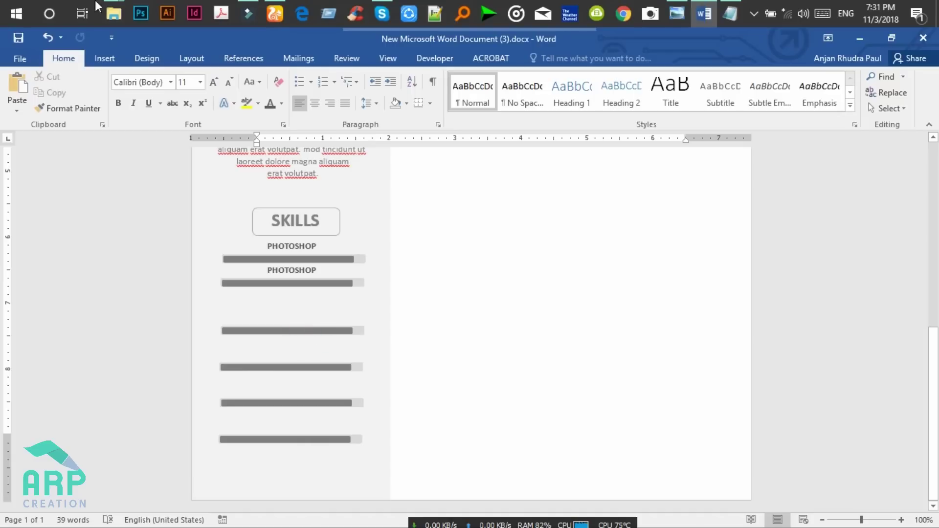
Paste a third PHOTOSHOP label and move the next grey bar up beneath it
left_click(311, 333)
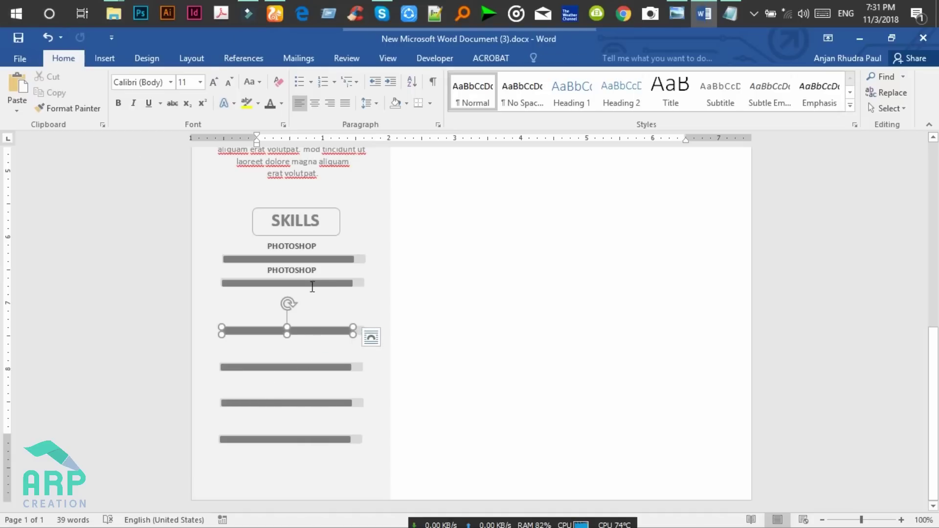
left_click(317, 267)
double_click(321, 269)
key("ctrl+c")
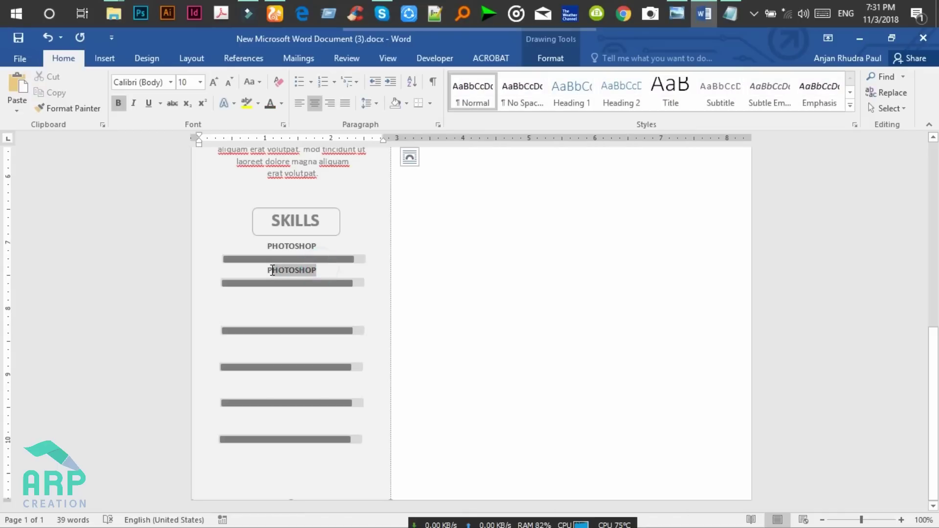
left_click(326, 271)
key("ctrl+z")
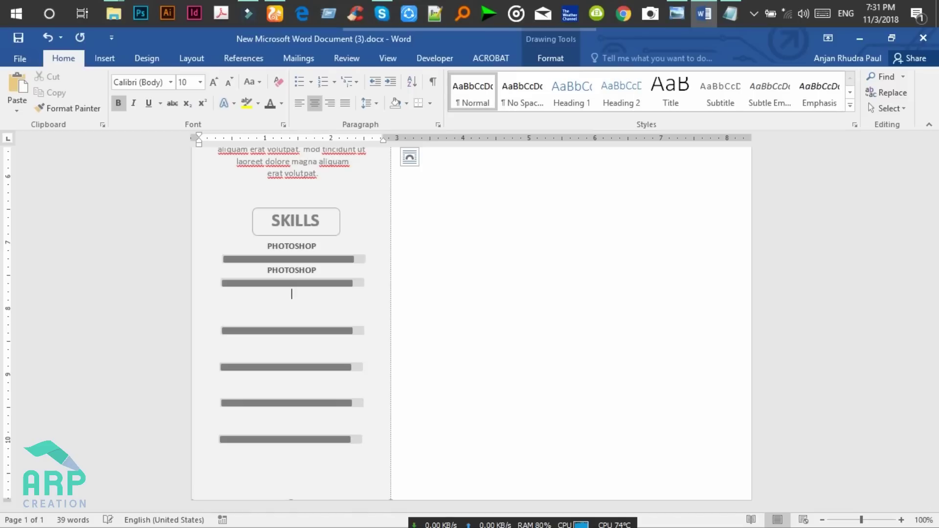
key("ctrl+v")
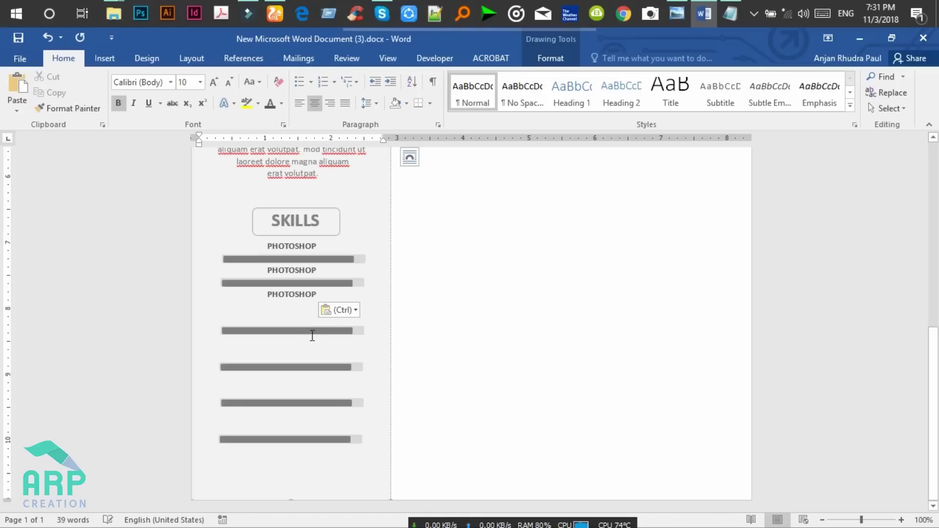
left_click(351, 330)
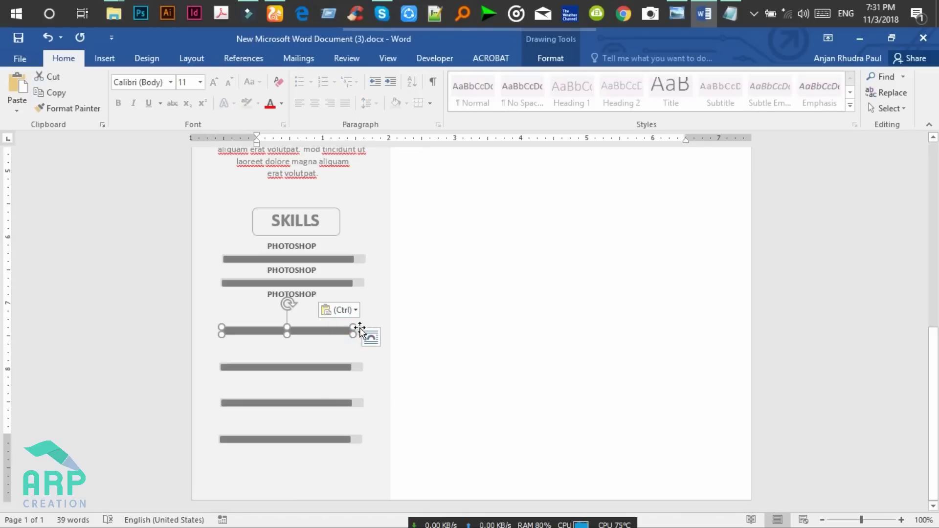
left_click(362, 331)
key("ctrl+v")
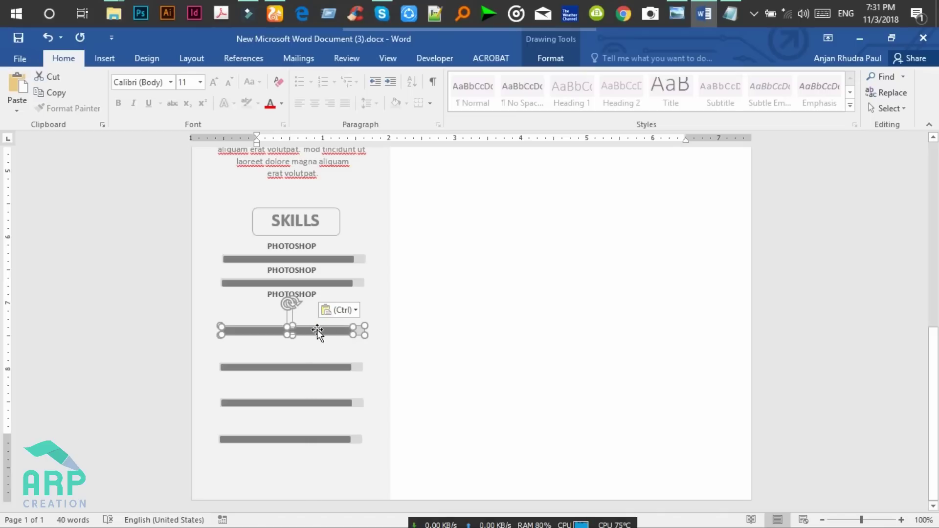
left_click_drag(317, 331, 317, 307)
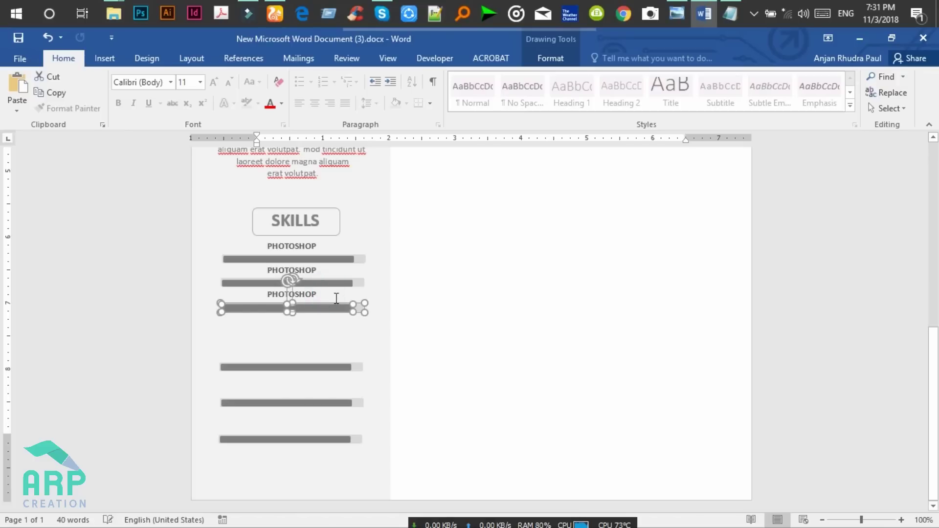
Add a fourth PHOTOSHOP label on a new line and move the next bar up under it
left_click(317, 295)
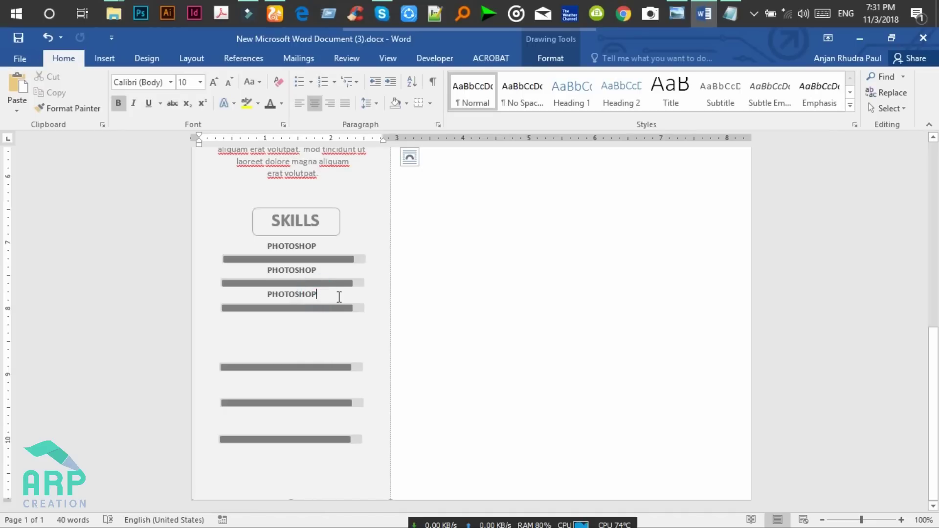
key("Return")
key("ctrl+v")
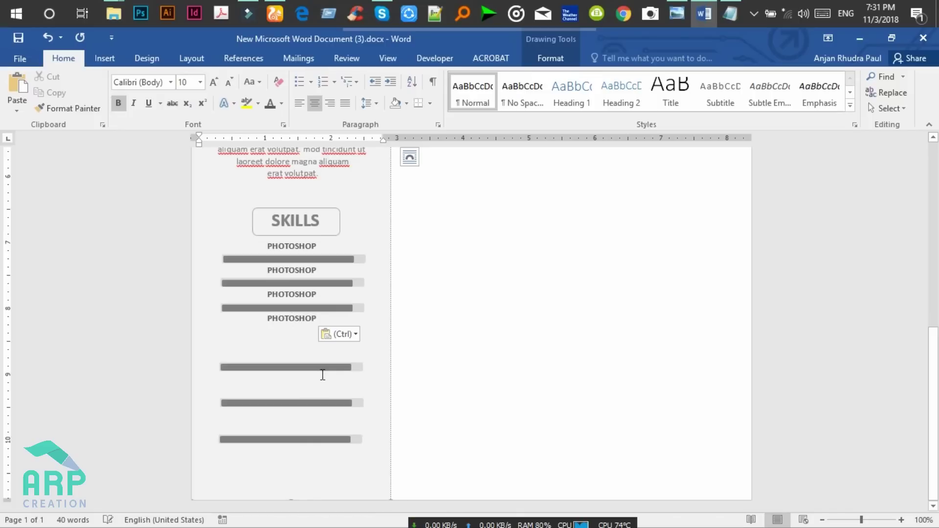
left_click(348, 367)
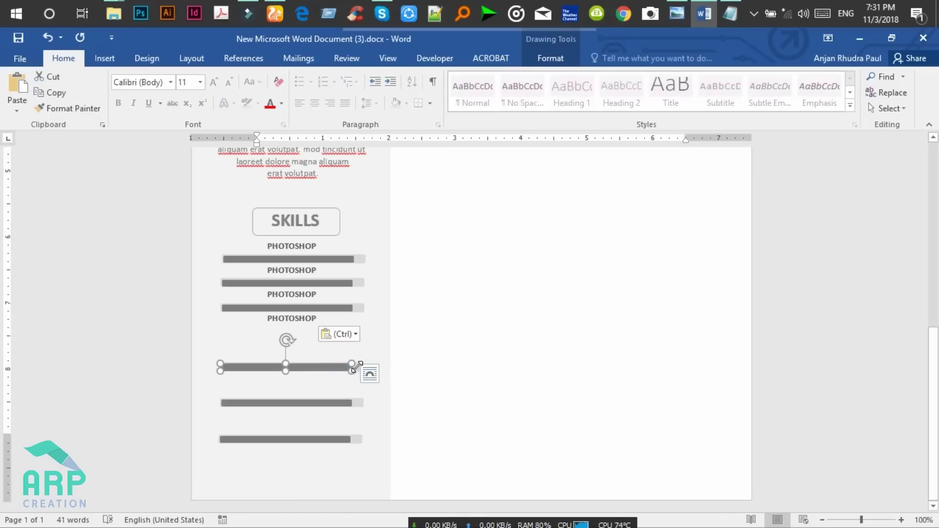
left_click_drag(313, 368, 314, 332)
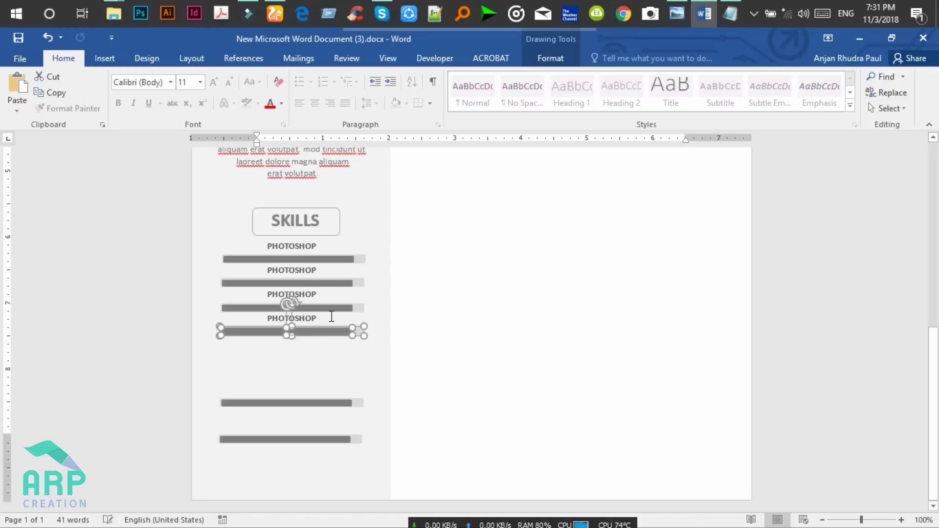
left_click(331, 317)
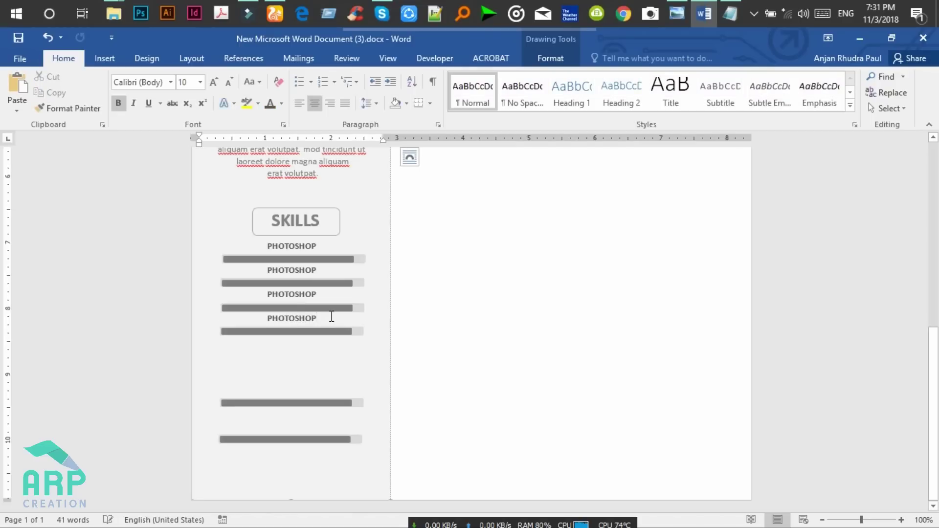
key("ctrl+z")
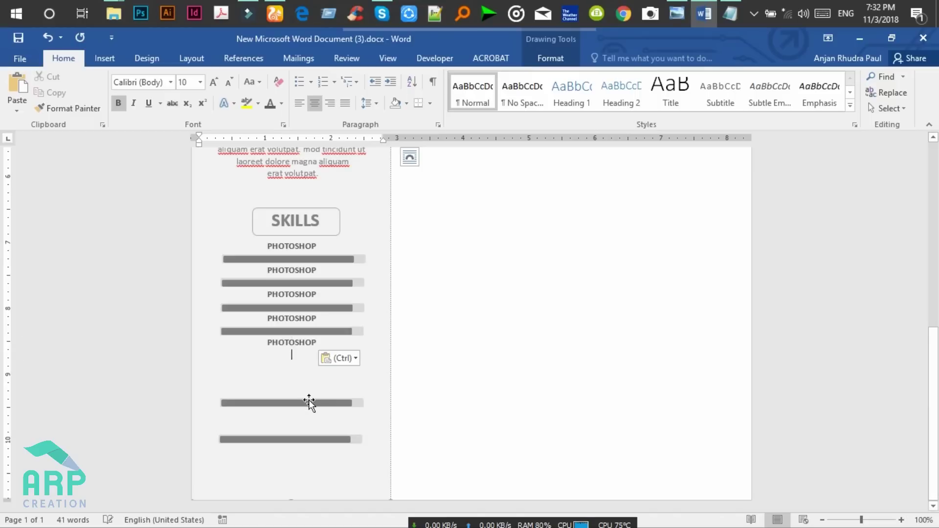
left_click(360, 405)
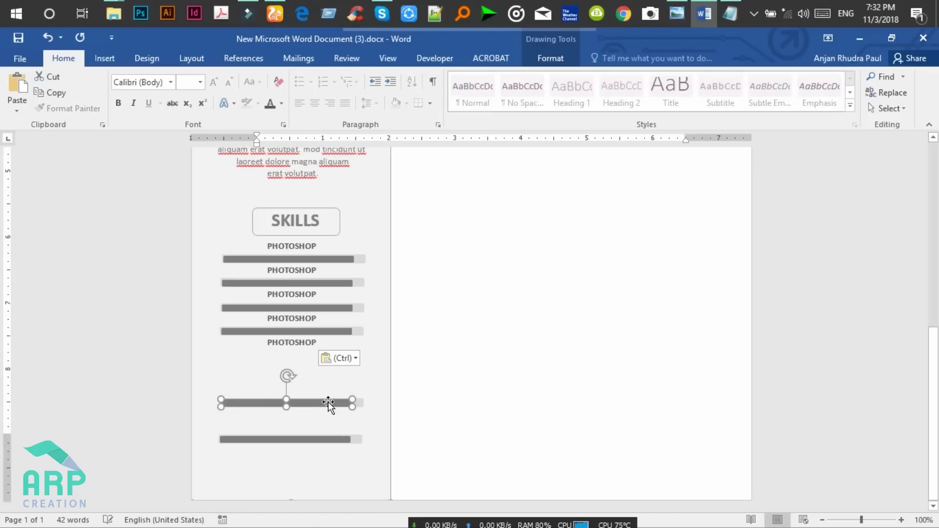
Move the remaining two grey bars up under the fifth PHOTOSHOP label
left_click_drag(330, 401, 331, 364)
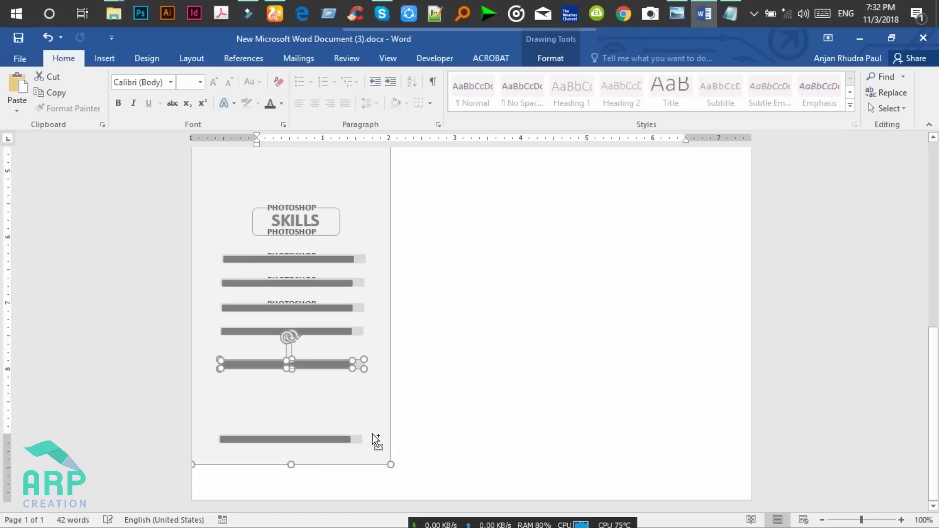
key("ctrl+z")
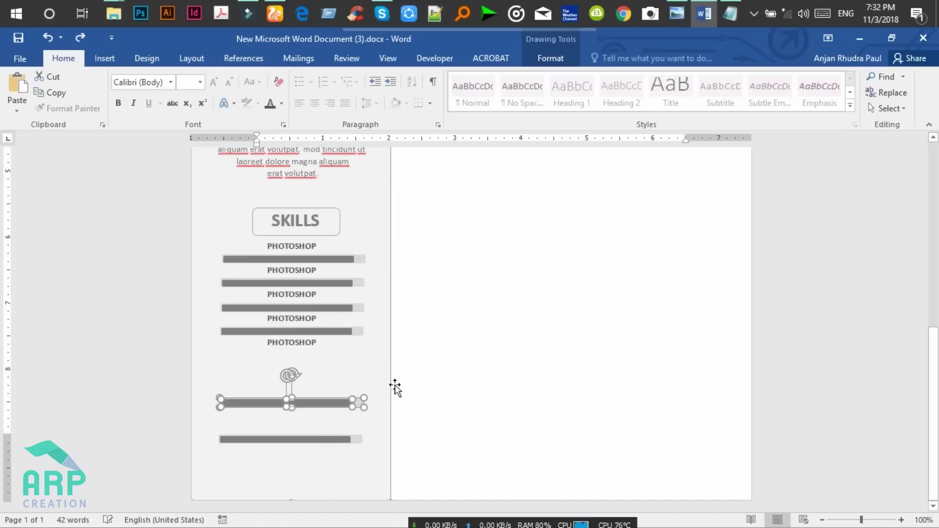
left_click_drag(331, 404, 330, 359)
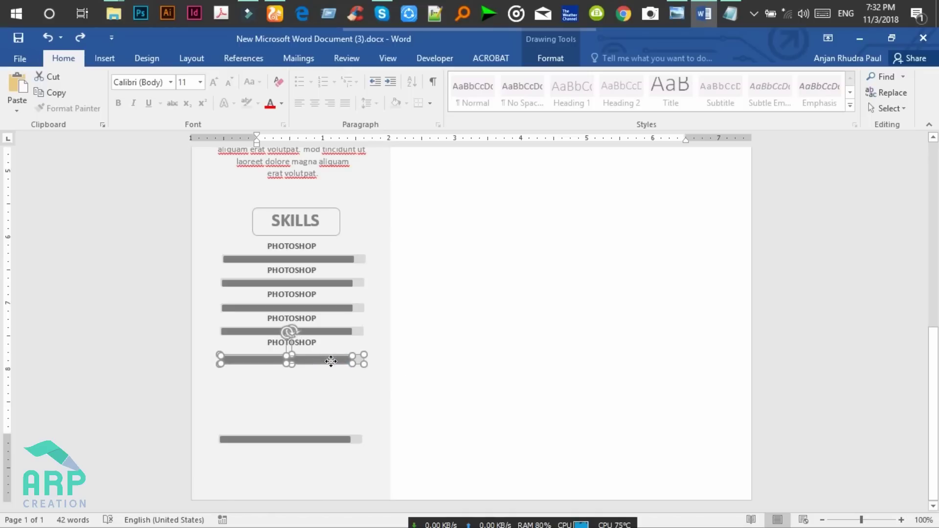
left_click(331, 438)
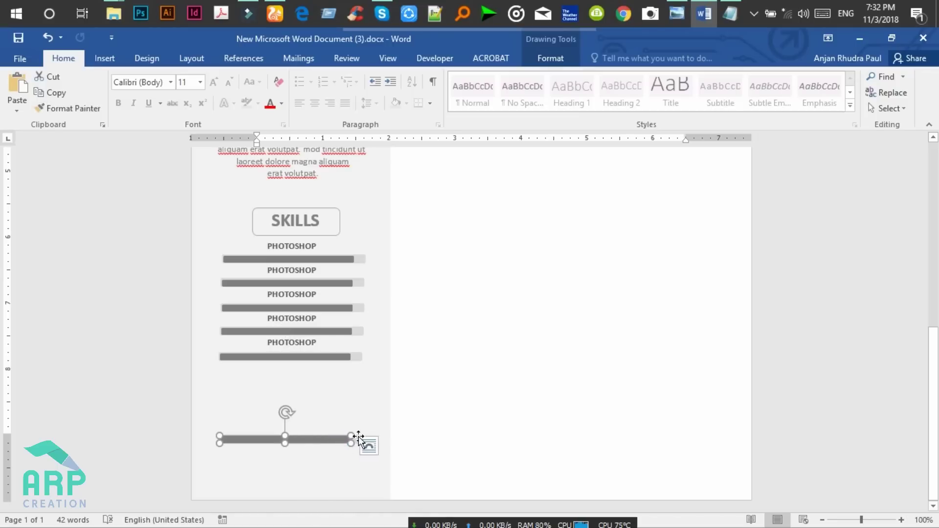
left_click_drag(327, 436, 328, 383)
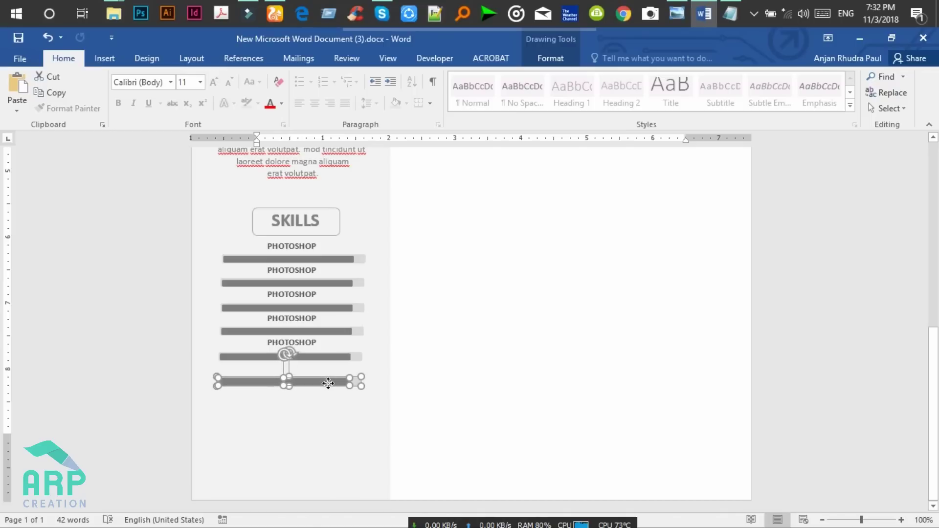
Start a new line after the last PHOTOSHOP label and paste another PHOTOSHOP skill row
left_click(335, 344)
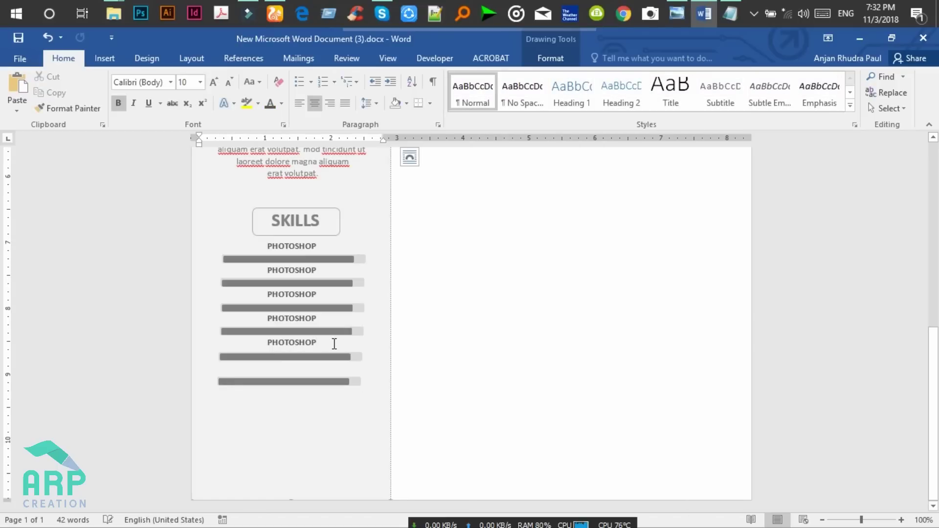
key("Return")
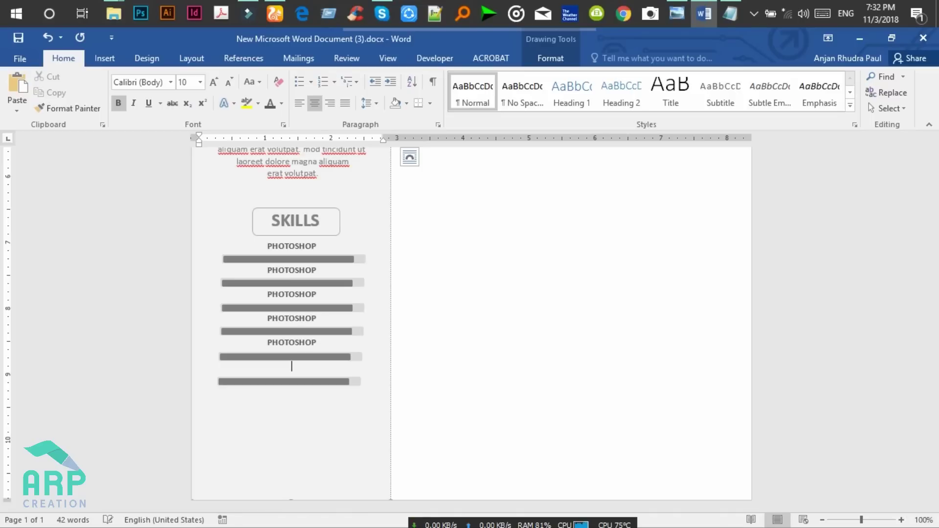
key("ctrl+v")
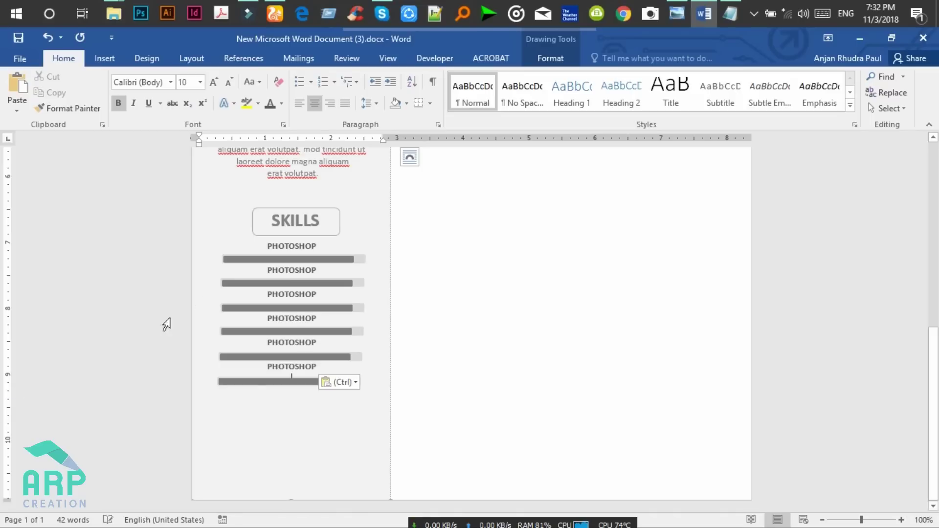
left_click(246, 361)
left_click(252, 356)
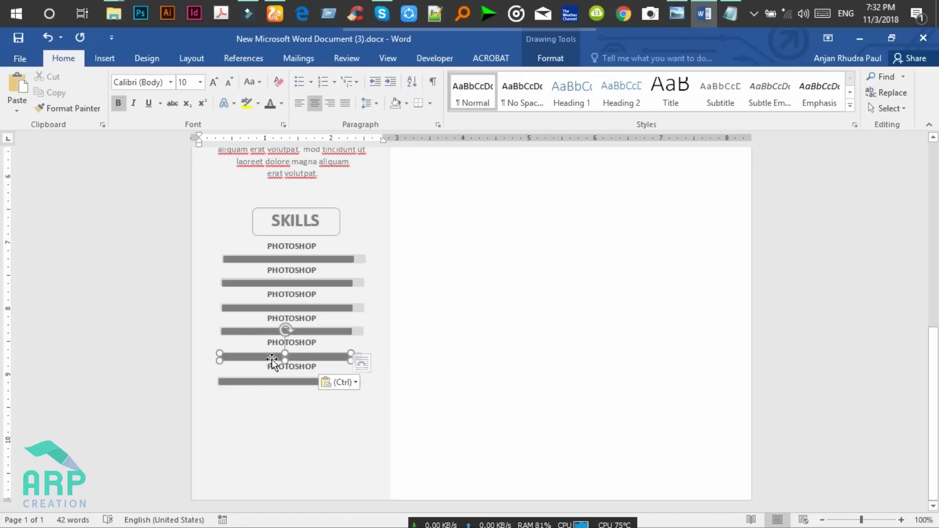
left_click(441, 358)
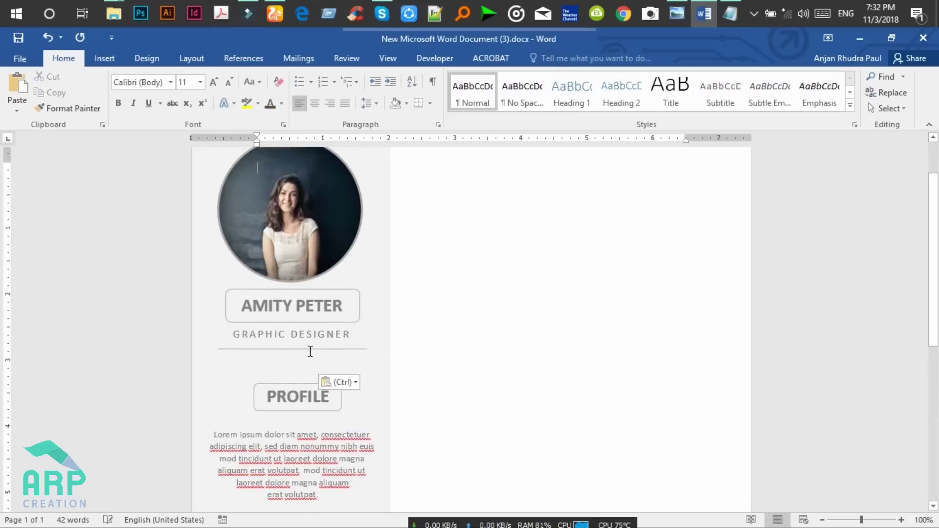
left_click_drag(933, 294, 933, 431)
Paste one more skill entry and nudge the bottom bar with its background up into line
key("ctrl+v")
left_click(284, 342)
left_click(286, 380)
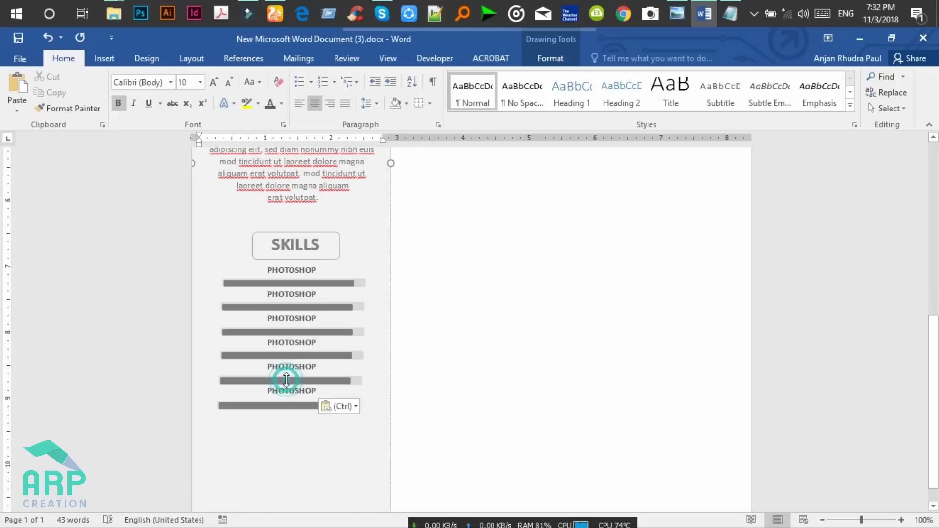
left_click(358, 381, "shift")
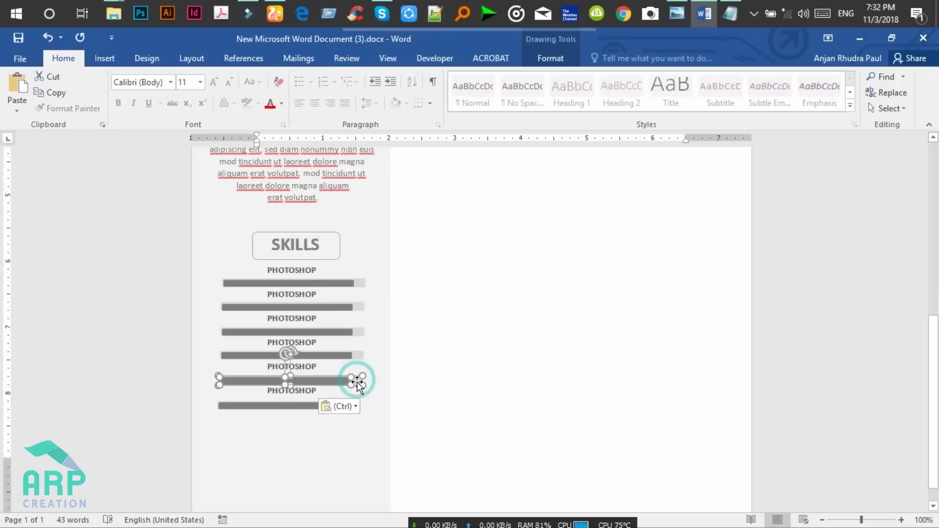
left_click(316, 406)
left_click(356, 406, "shift")
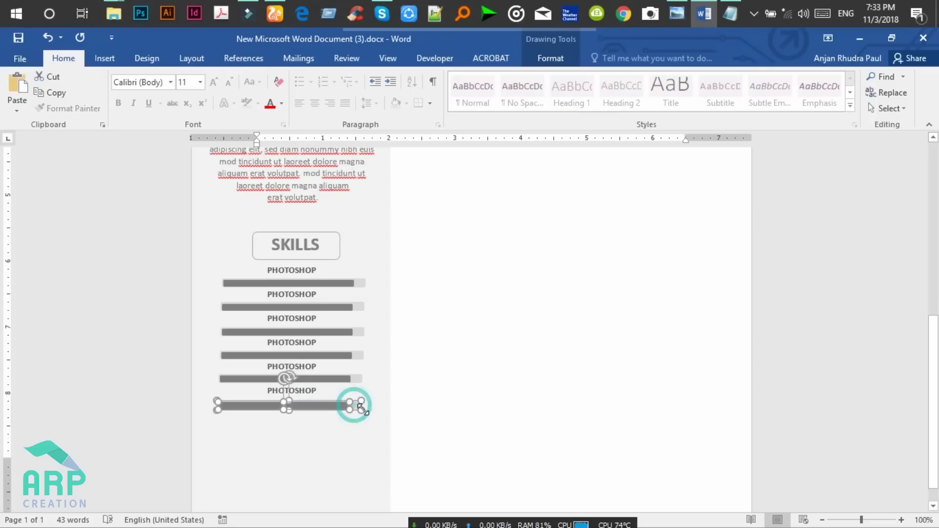
key("Up")
key("Up")
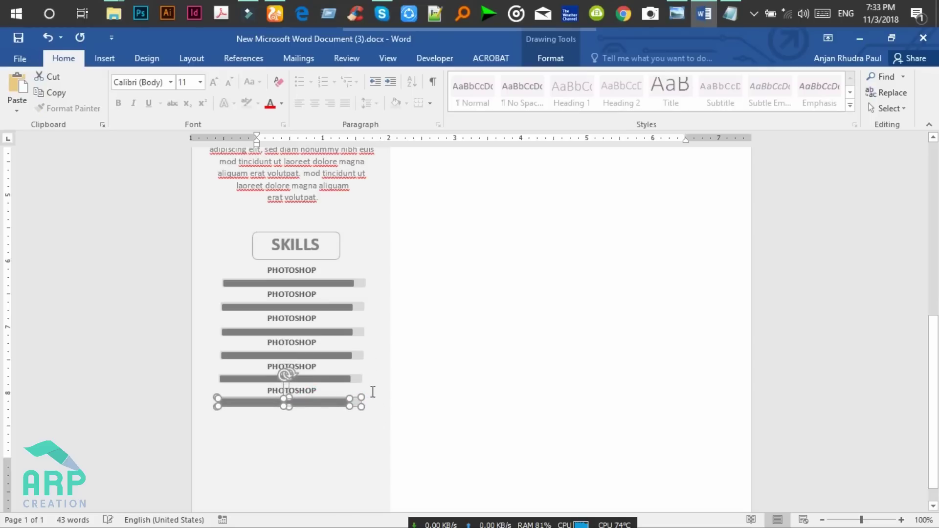
left_click(335, 308)
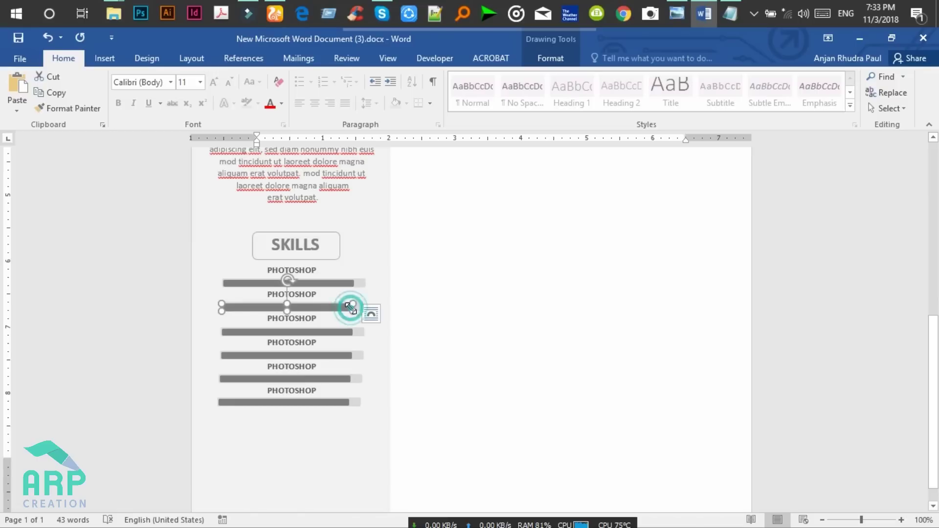
Shorten the second bar's dark fill from the right, then make it slightly taller while zoomed in
left_click_drag(352, 305, 342, 307)
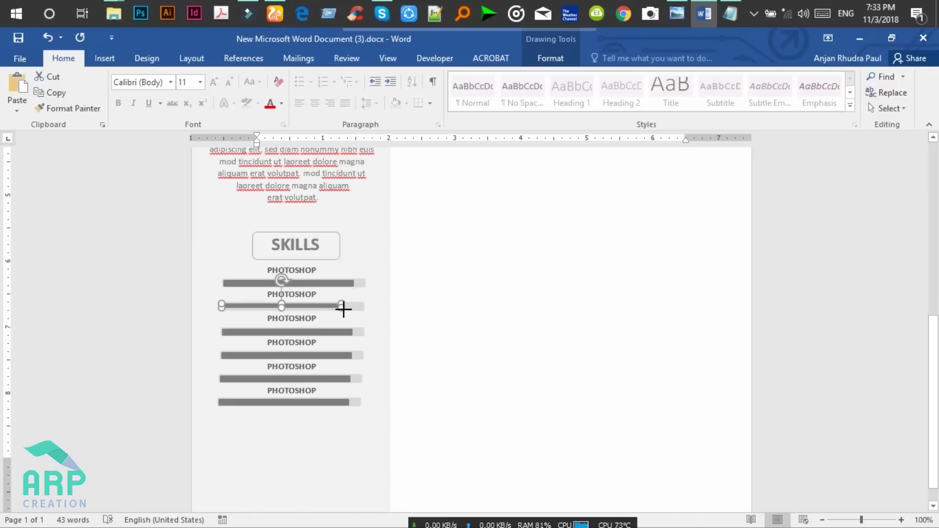
left_click_drag(343, 309, 341, 305)
left_click_drag(868, 522, 877, 522)
left_click(262, 312)
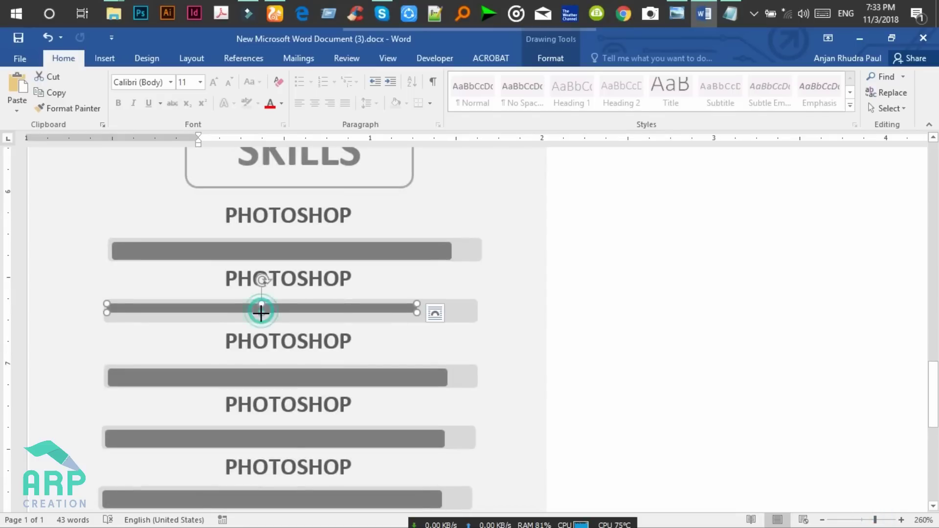
left_click_drag(261, 315, 260, 318)
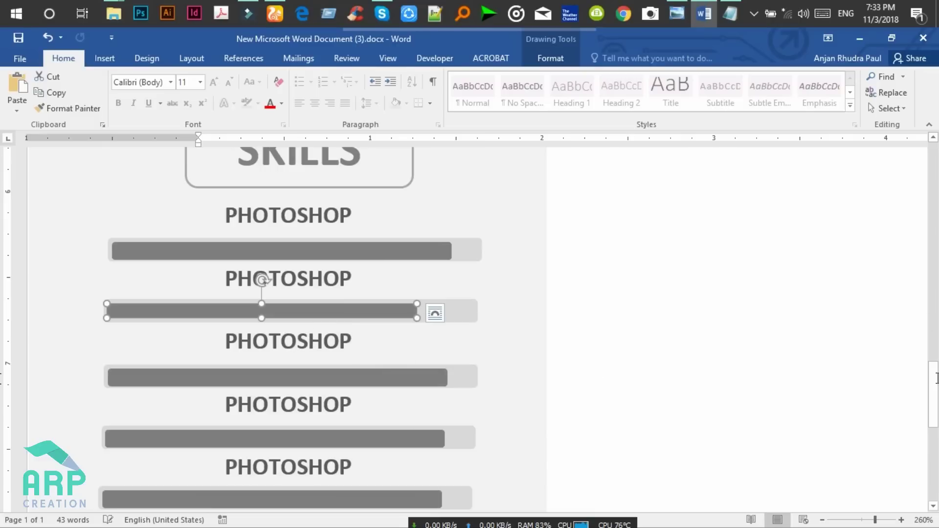
key("Escape")
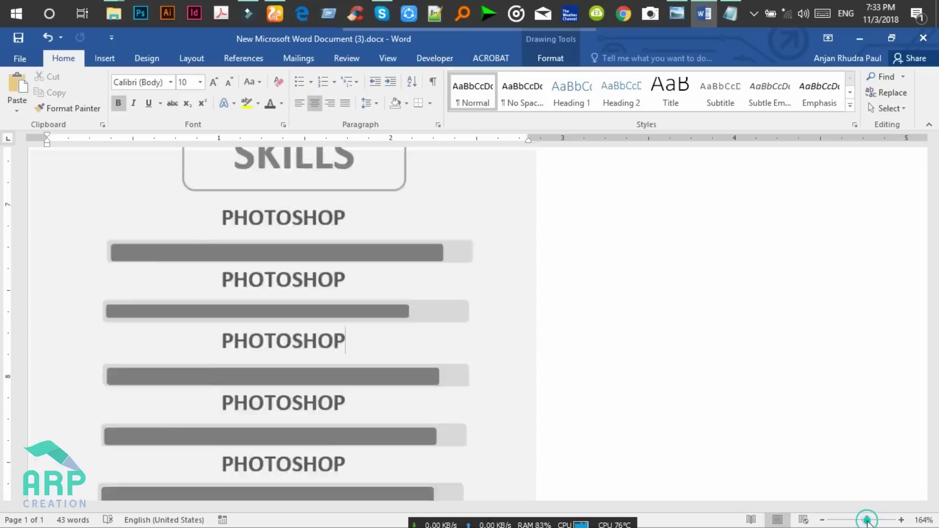
left_click_drag(868, 522, 861, 521)
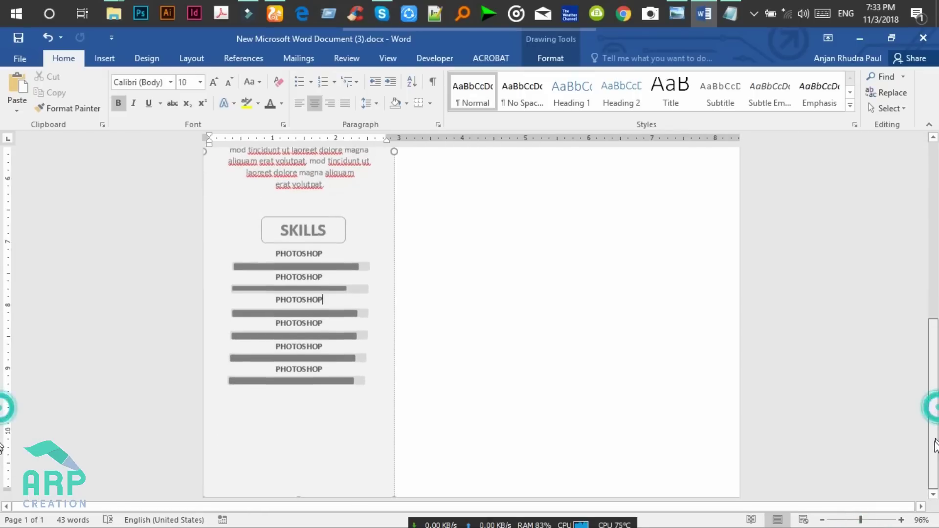
left_click(329, 219)
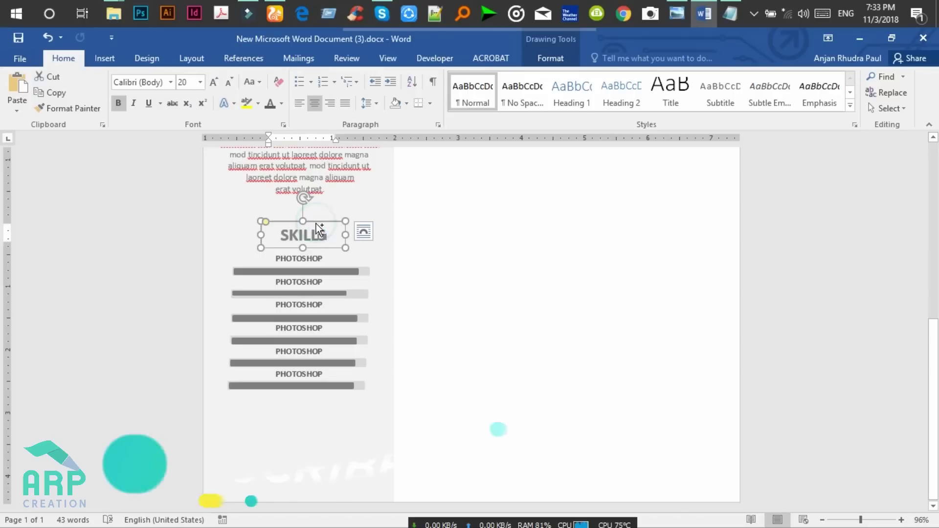
Copy the SKILLS heading box below the skill bars, retype it as CONTACT, and widen it
mouse_move(316, 224)
left_mouse_down()
mouse_move(309, 399)
mouse_move(335, 430)
left_mouse_up()
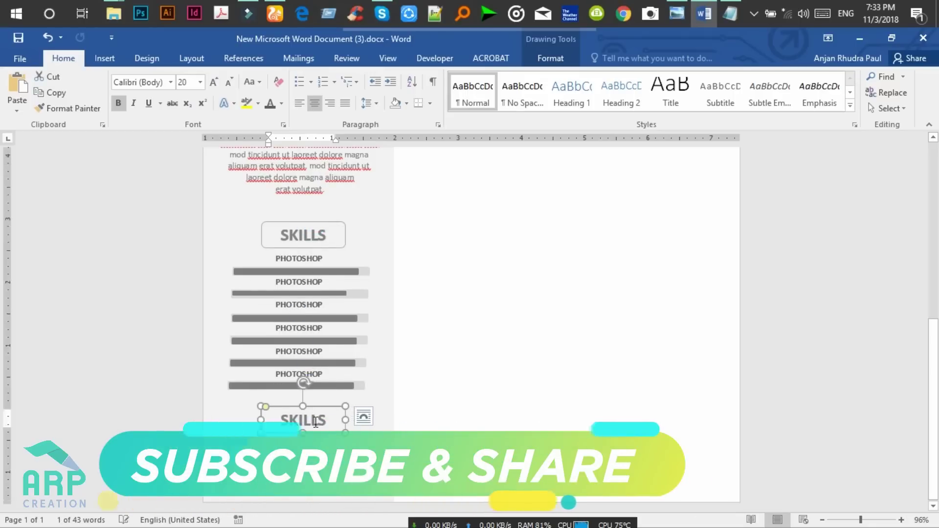
type("CONTAC")
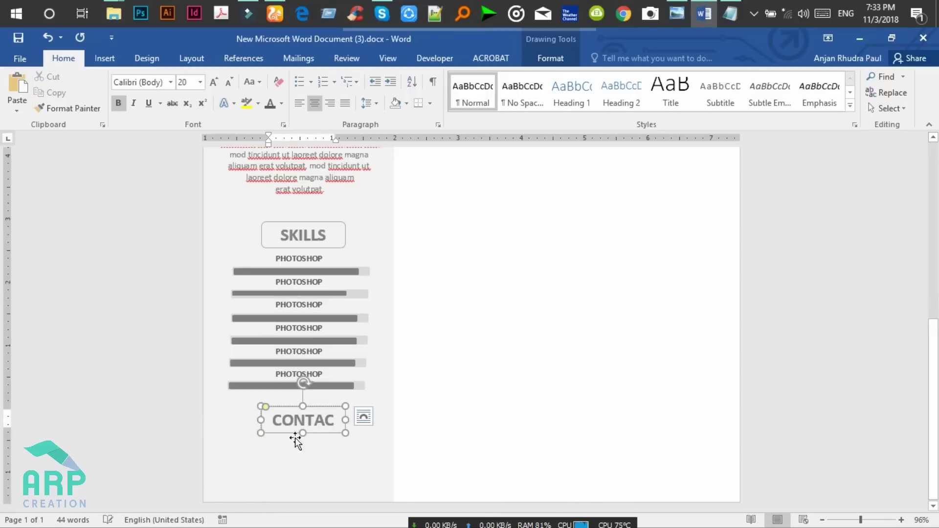
left_click_drag(264, 420, 252, 420)
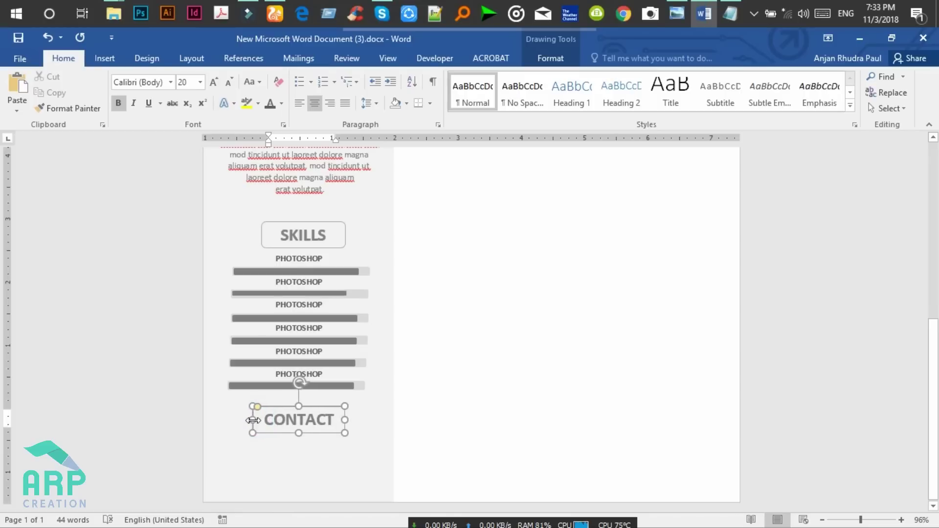
left_click(685, 4)
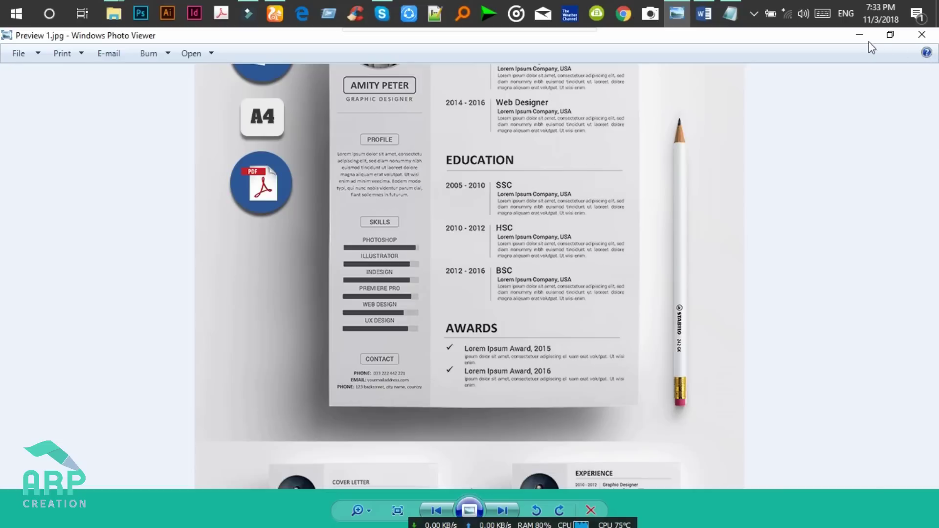
left_click(854, 36)
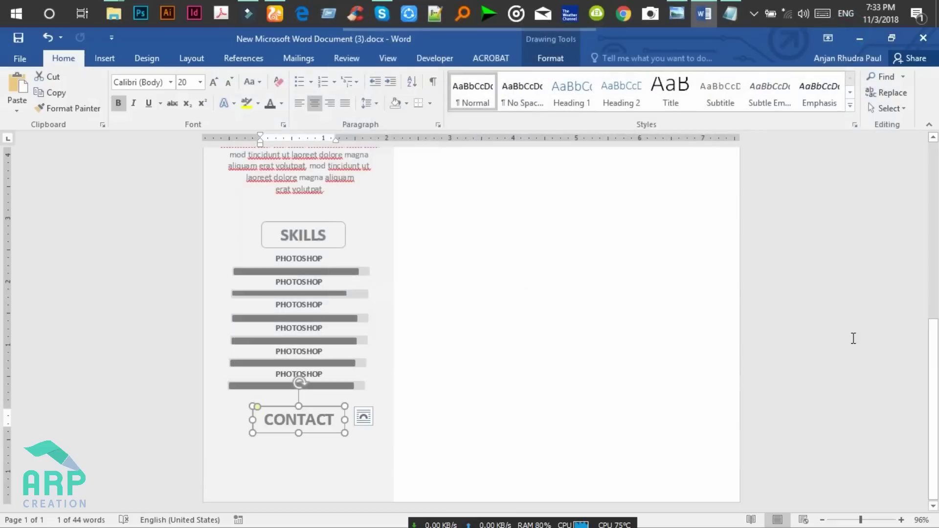
Scroll up to the top of the sidebar and select the PROFILE heading text box
left_click_drag(934, 364, 935, 268)
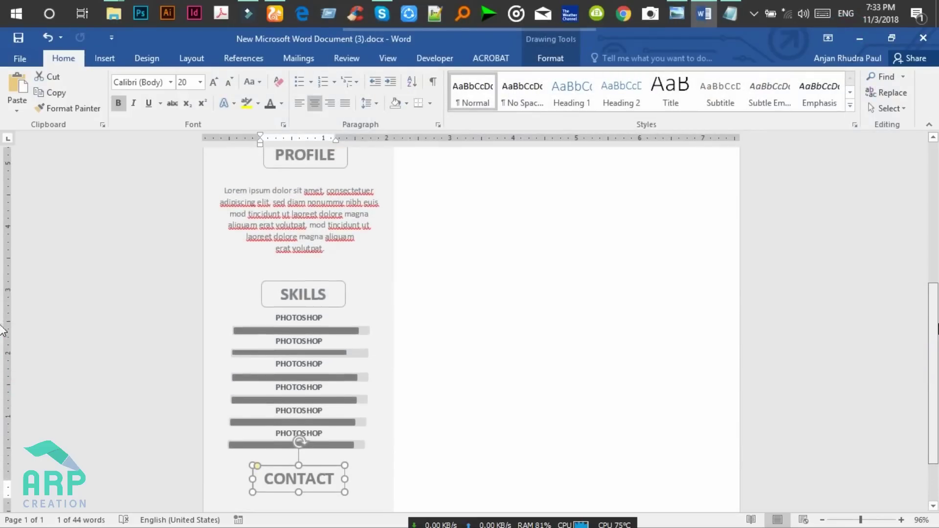
scroll(3, 269, "down", 3)
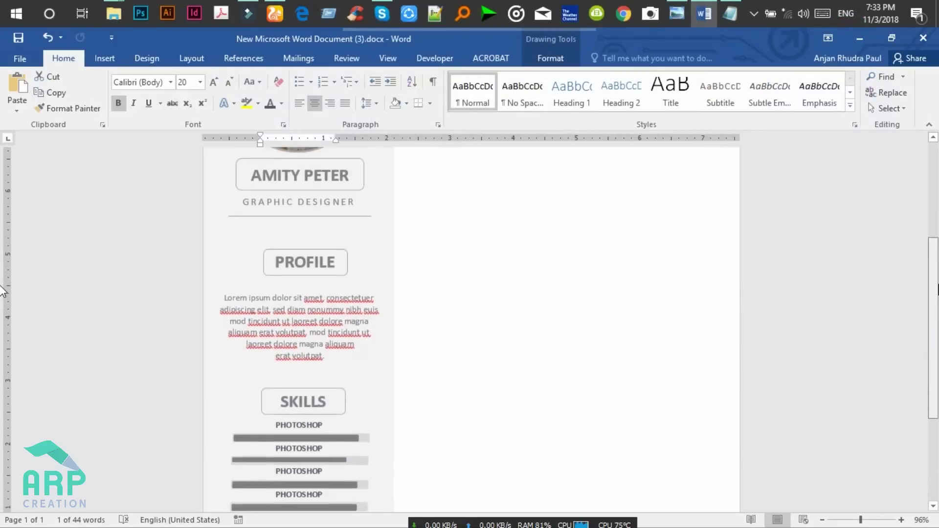
left_click(306, 216)
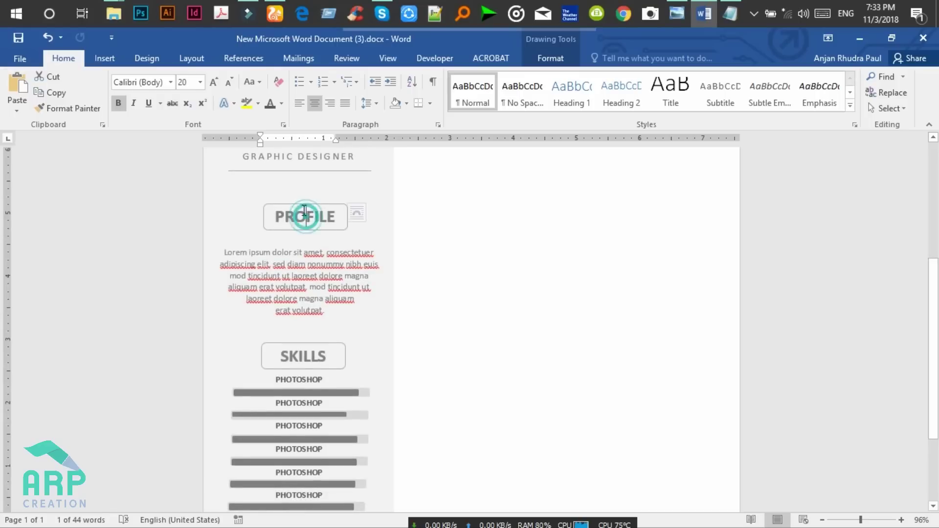
left_click(296, 204)
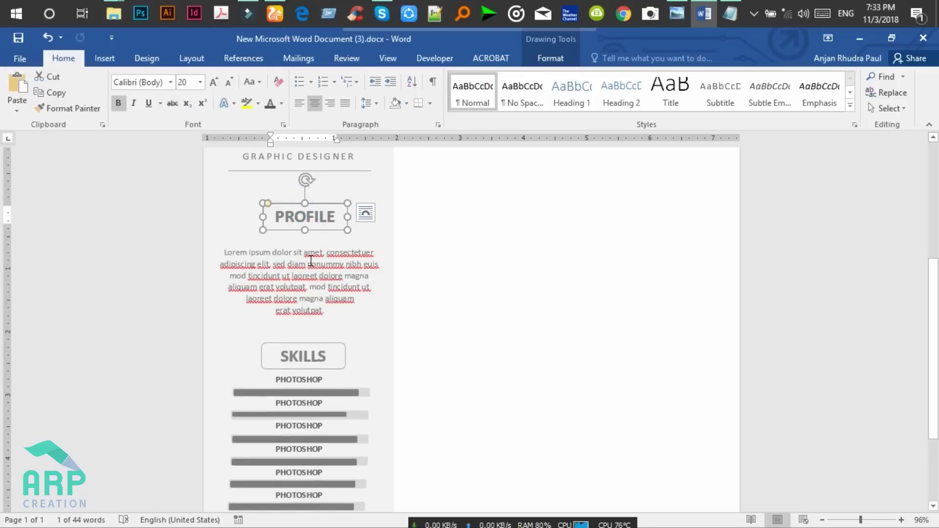
Nudge the PROFILE and SKILLS headings up and delete the empty line above the profile text
key("Up")
key("Up")
key("Up")
key("Up")
left_click(281, 239)
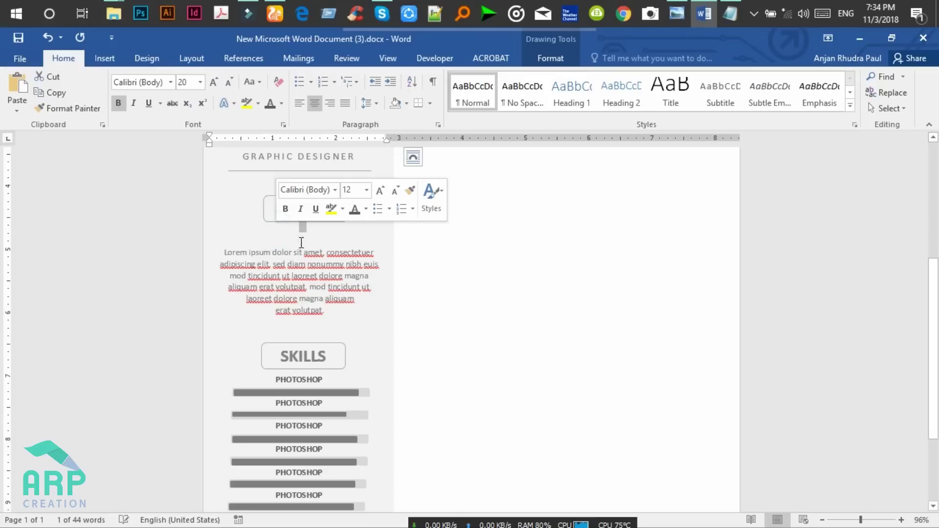
key("BackSpace")
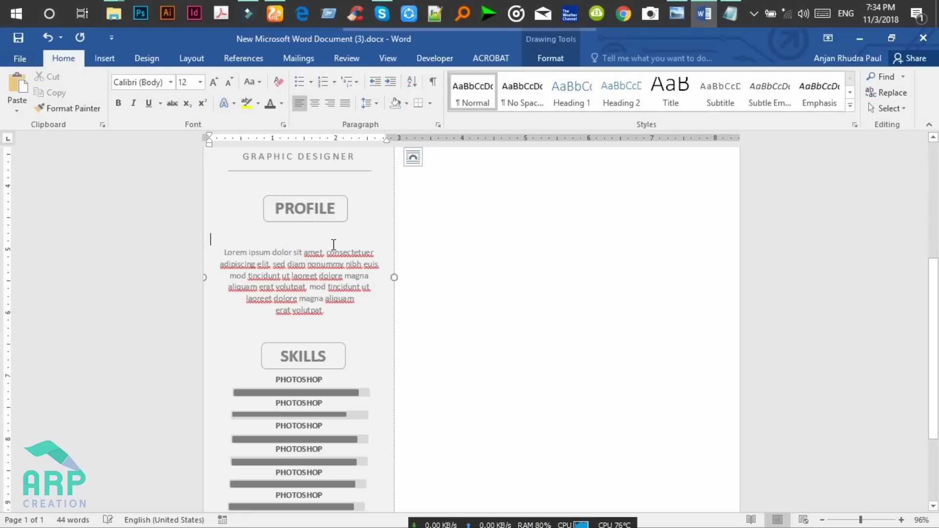
key("BackSpace")
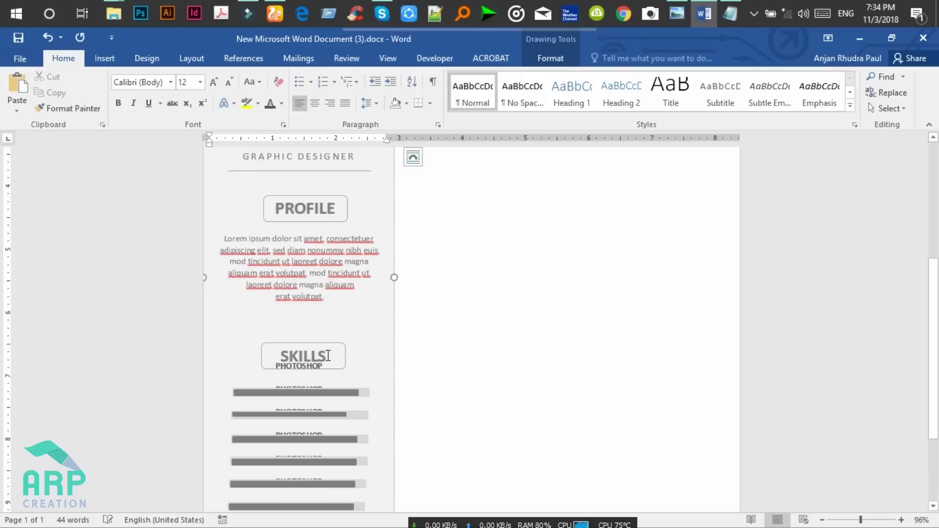
left_click(322, 342)
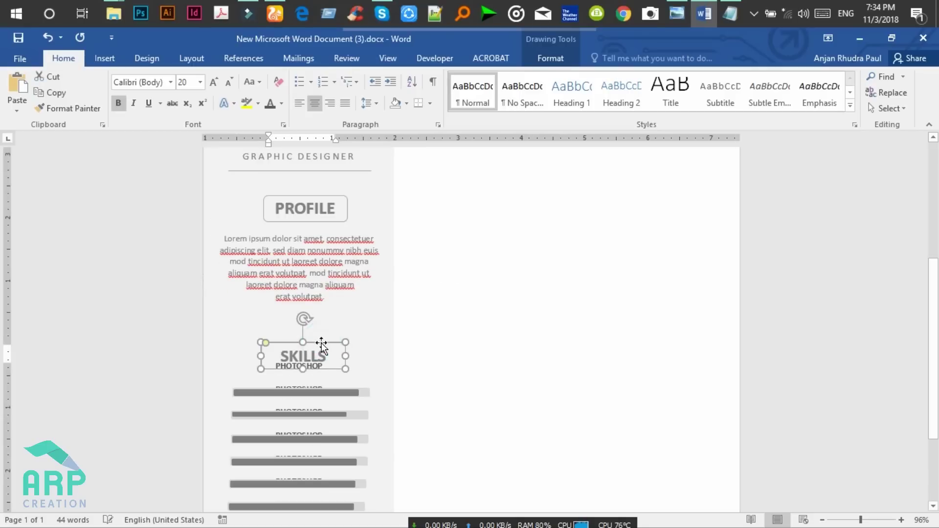
key("Up")
key("Up")
key("Up")
key("Up")
key("Up")
key("Up")
key("Up")
key("Up")
key("Up")
Select all six skill bars together with their background bars
left_click(336, 393)
left_click(367, 394, "shift")
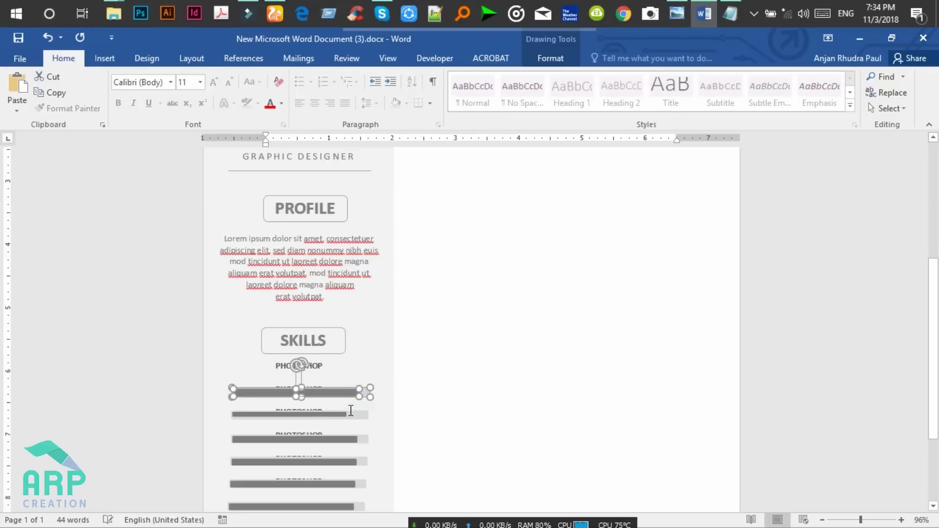
left_click(332, 415, "shift")
left_click(361, 416, "shift")
left_click(338, 443, "shift")
left_click(349, 440, "shift")
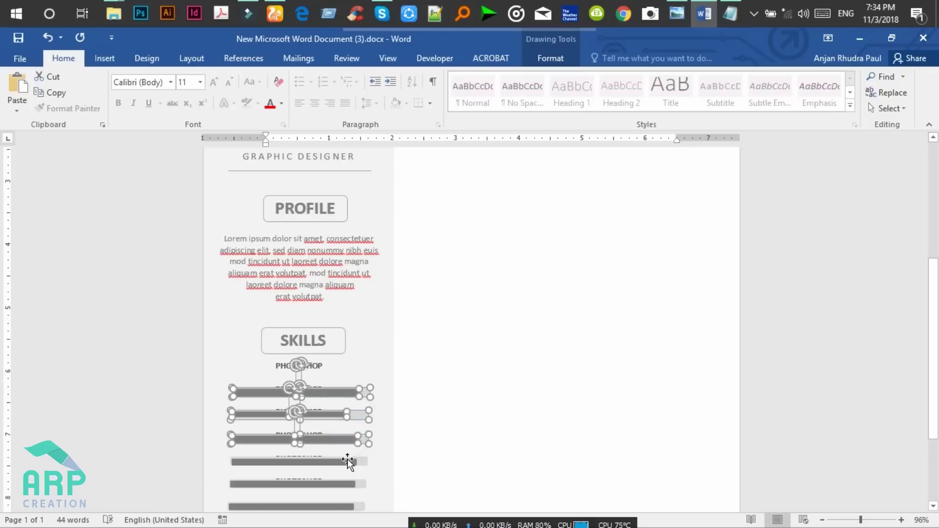
left_click(346, 462, "shift")
left_click(362, 462, "shift")
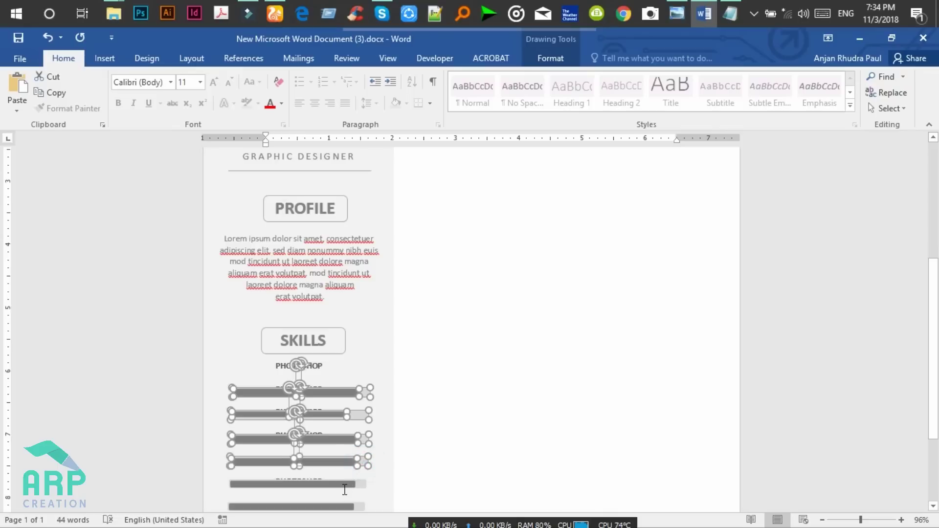
left_click(357, 485, "shift")
left_click(363, 485, "shift")
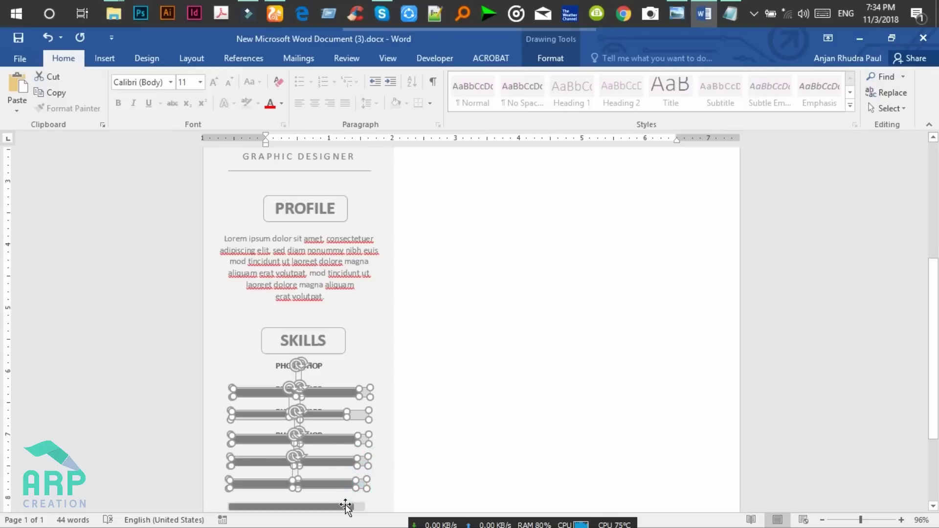
left_click(344, 507, "shift")
left_click(362, 506, "shift")
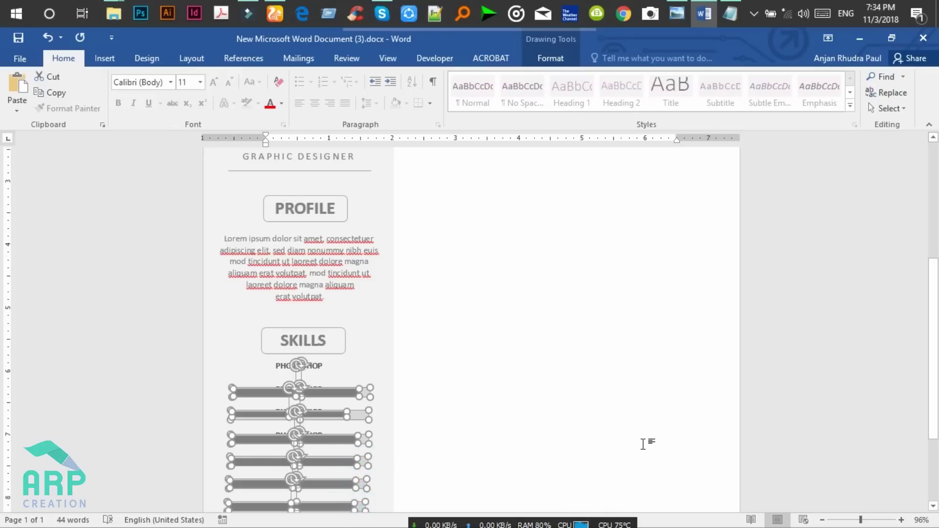
scroll(3, 337, "down", 2)
Shift the selected skill bars up slightly, then deselect them
key("Up")
key("Up")
key("Up")
key("Up")
key("Up")
key("Up")
key("Up")
key("Up")
key("Up")
key("Down")
key("Down")
key("Down")
left_click(317, 464)
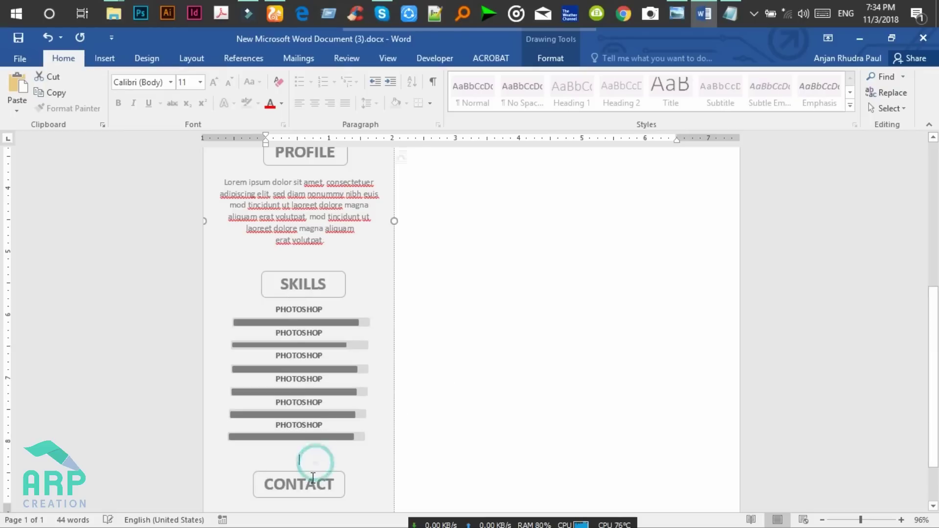
Nudge the CONTACT heading box up two steps and place the caret on the line below it
left_click(315, 474)
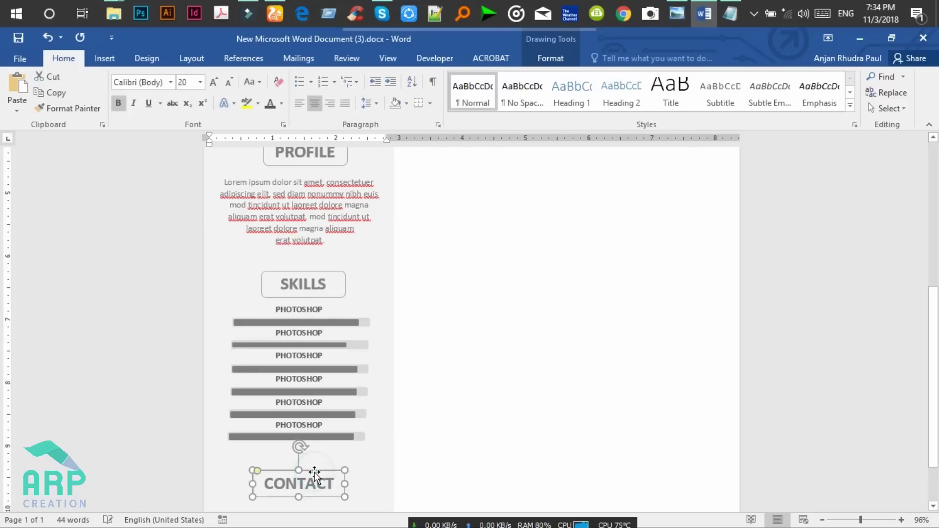
key("Up")
key("Up")
key("Up")
key("Up")
key("Up")
key("Up")
key("Up")
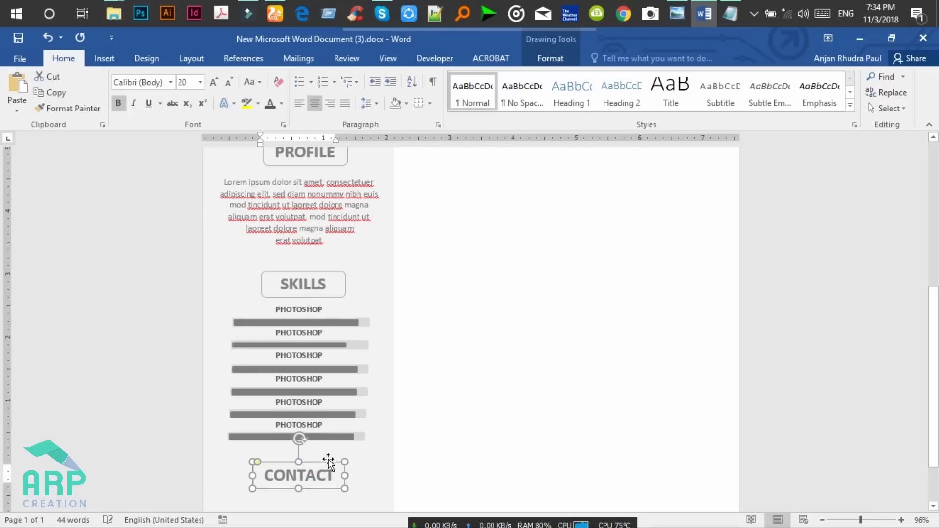
key("Up")
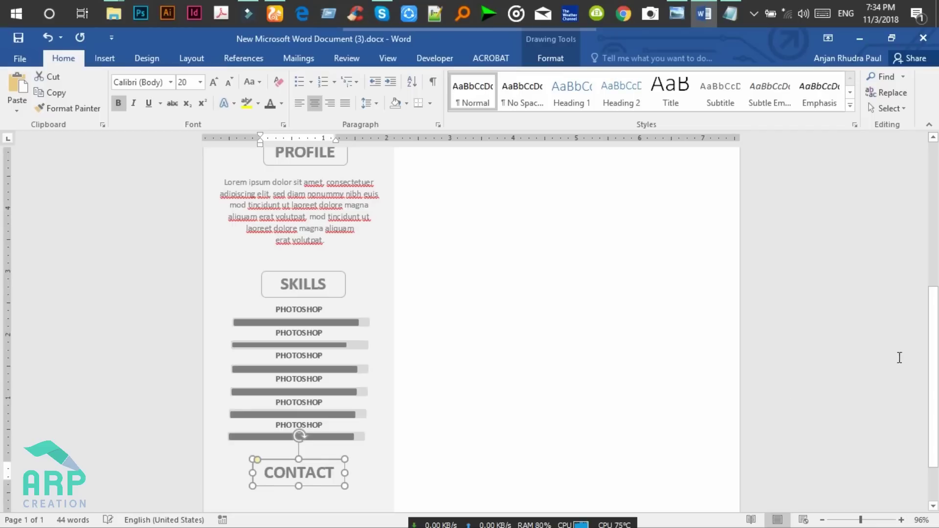
scroll(2, 372, "down", 3)
left_click(317, 457)
left_click(355, 390)
type("PHONE")
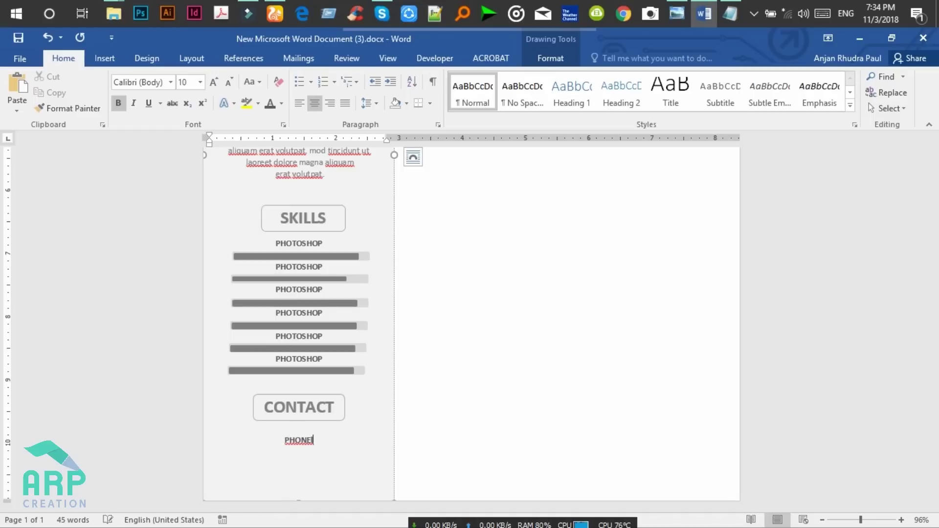
Add PHONE, EMAIL and ADDRESS lines with a sample phone number under CONTACT
type(": 54333")
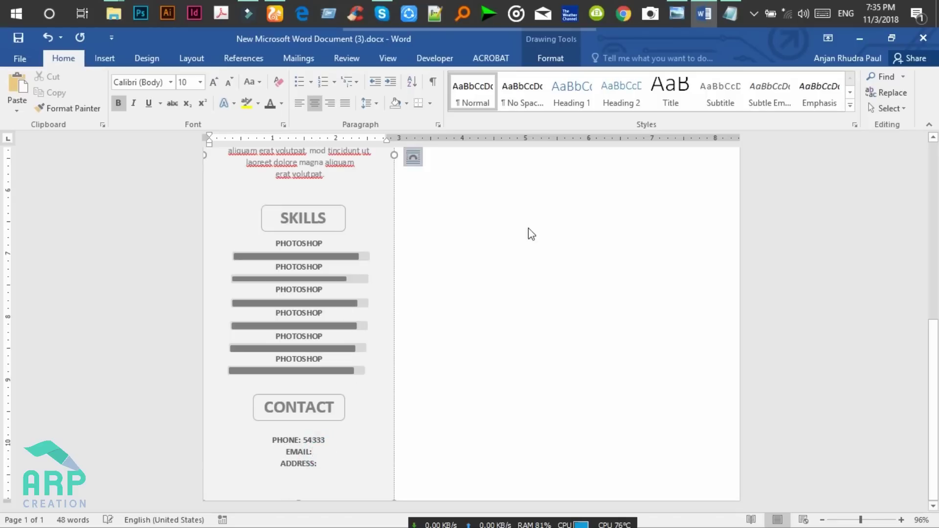
scroll(2, 335, "up", 10)
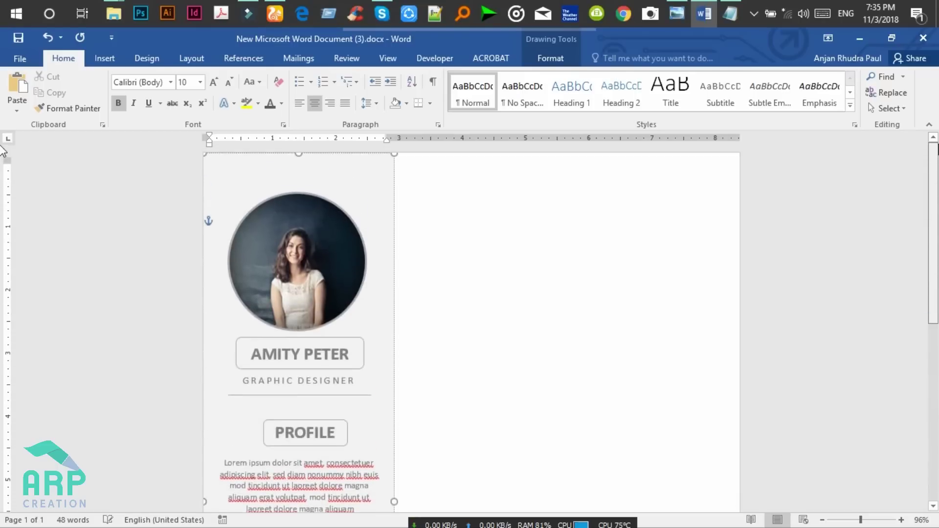
left_click(480, 218)
Place the caret at the top of the right column and compare with the reference resume image
left_click(433, 199)
key("Tab")
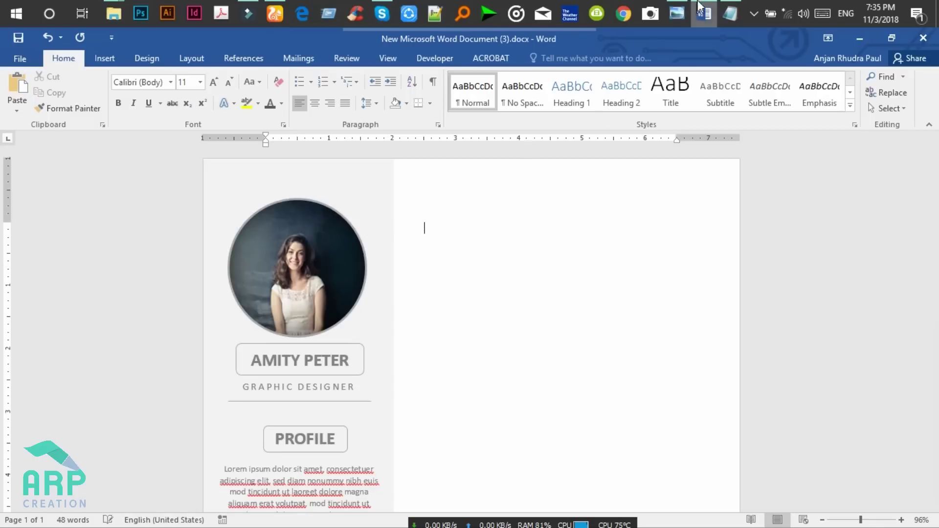
left_click(429, 191)
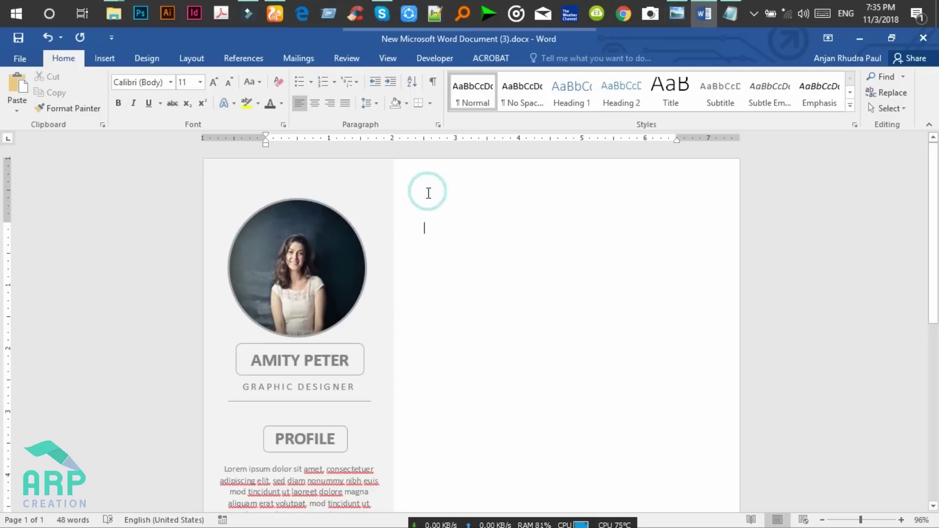
left_click(676, 14)
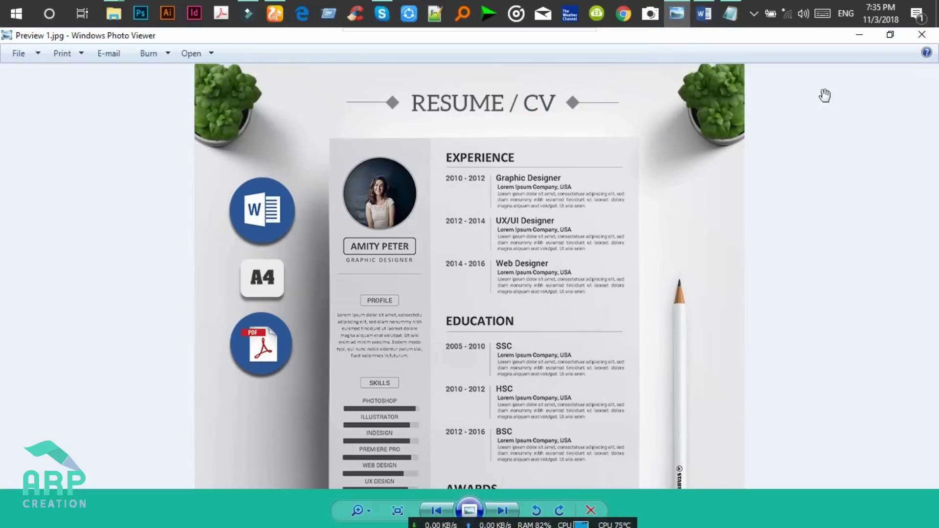
left_click(860, 35)
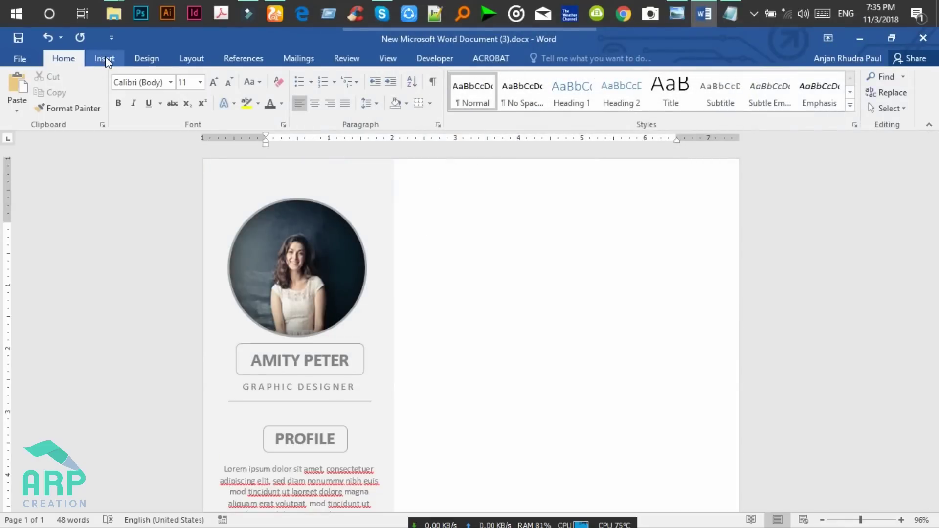
Put the caret at the top of the right column, backing out of accidental header editing
left_click(105, 58)
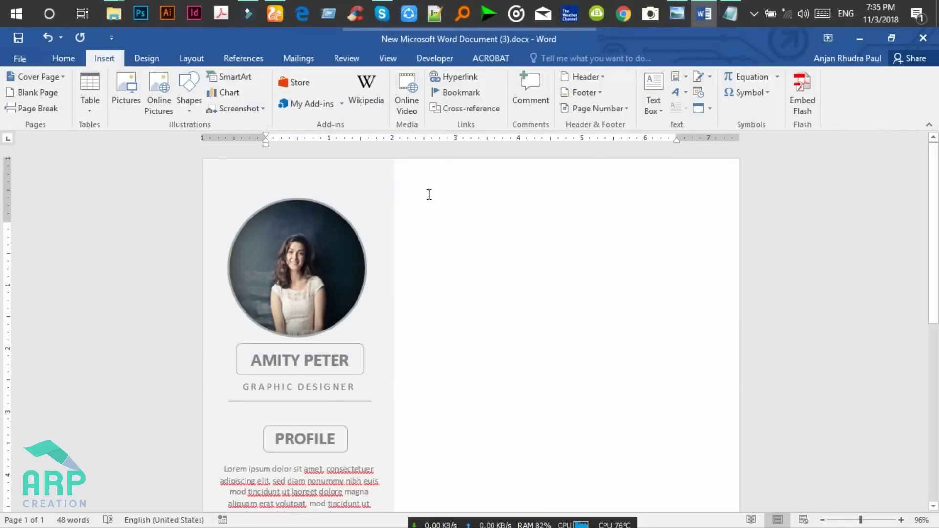
left_click(430, 194)
double_click(428, 204)
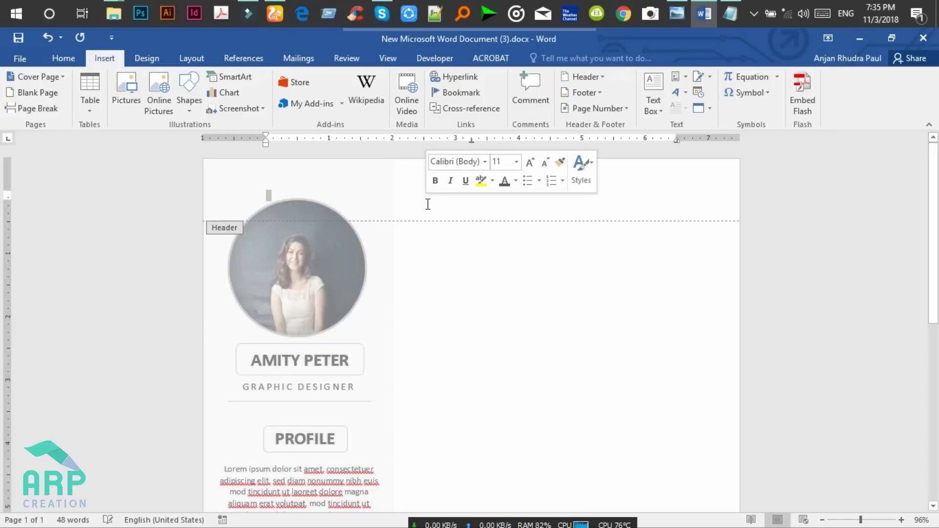
double_click(428, 230)
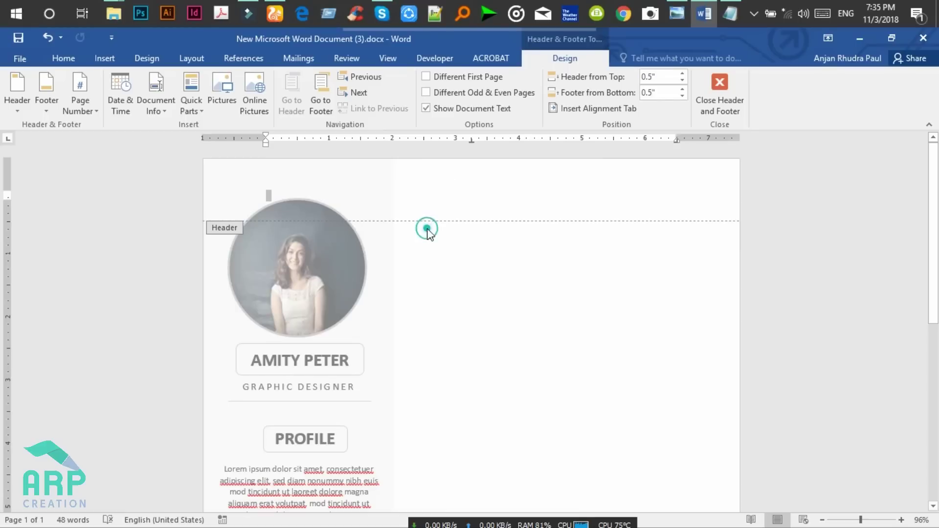
left_click(425, 218)
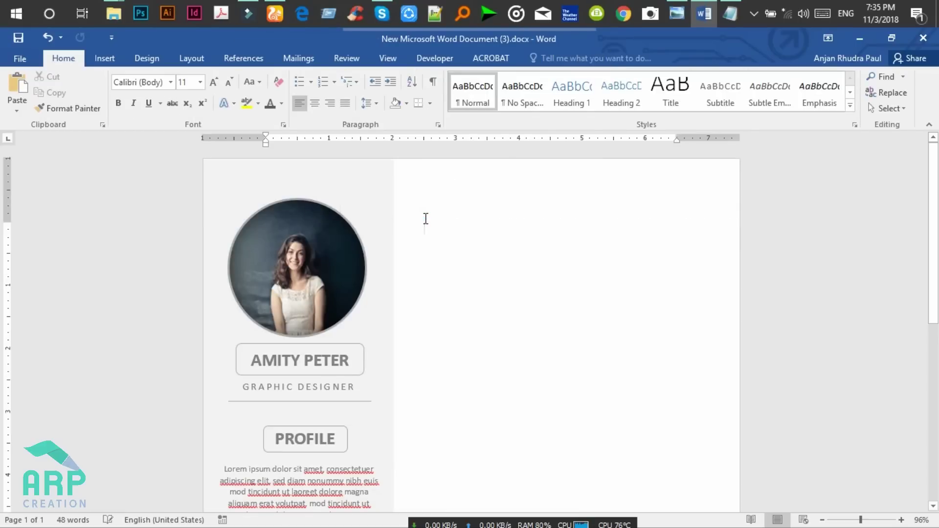
Insert a Simple Text Box set to In Front of Text and move it to the right column's top
left_click(104, 59)
left_click(658, 125)
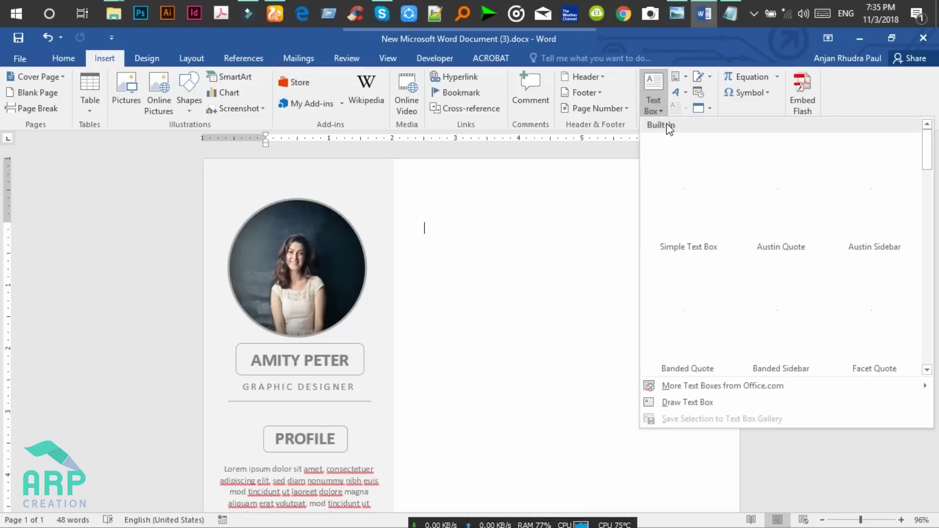
left_click(697, 187)
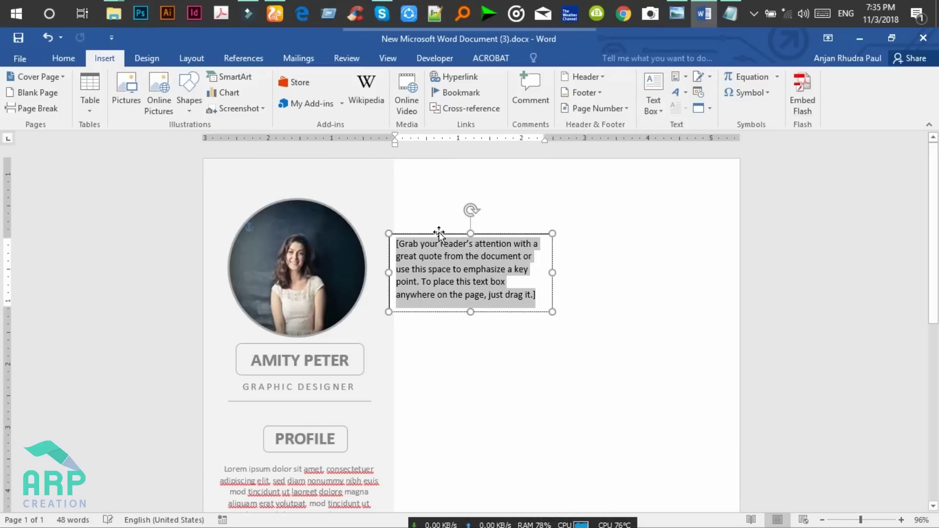
left_click_drag(446, 225, 474, 214)
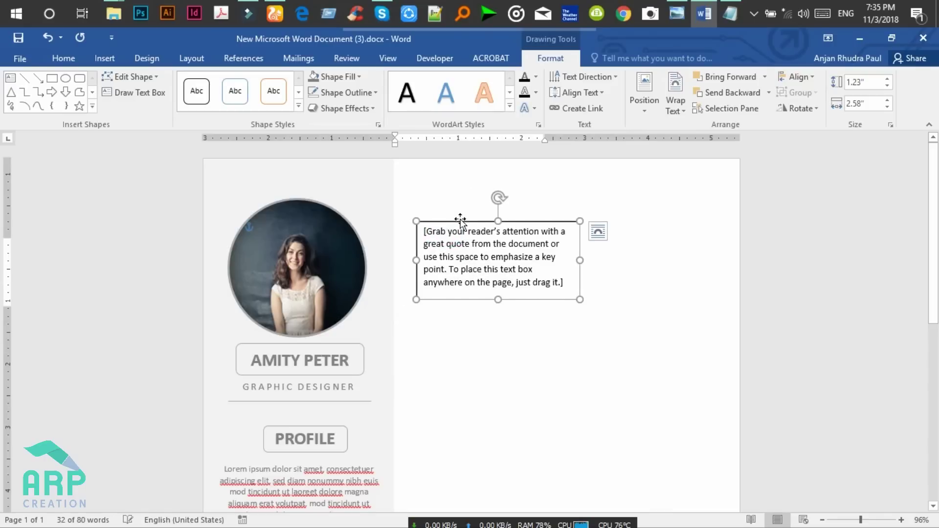
left_click(599, 231)
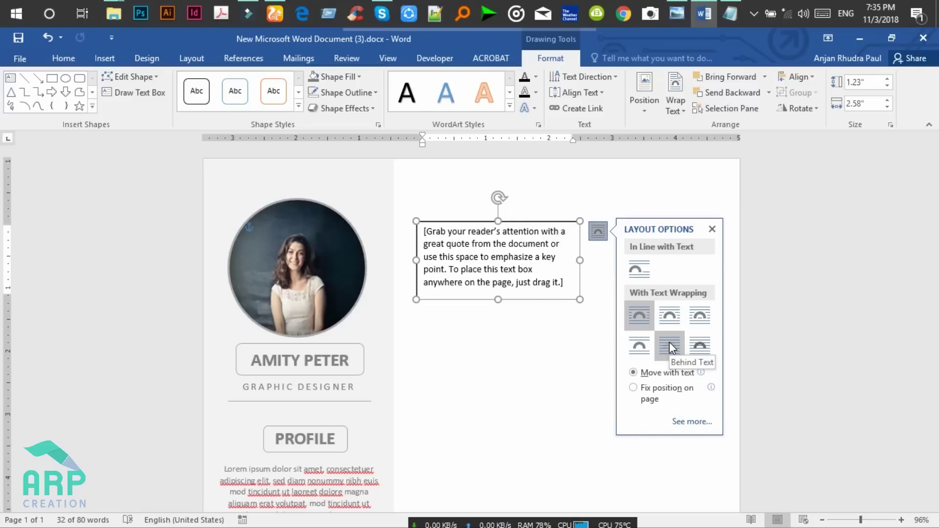
left_click(700, 344)
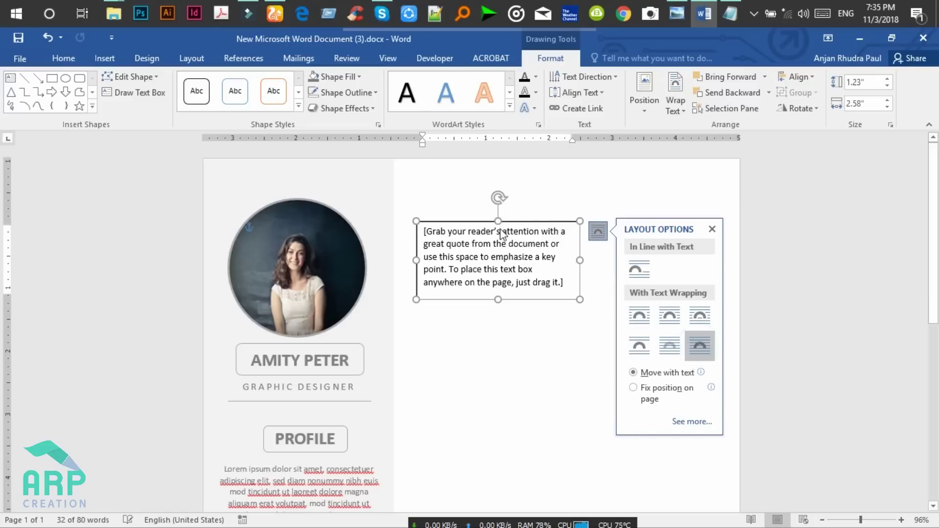
left_click_drag(509, 218, 510, 185)
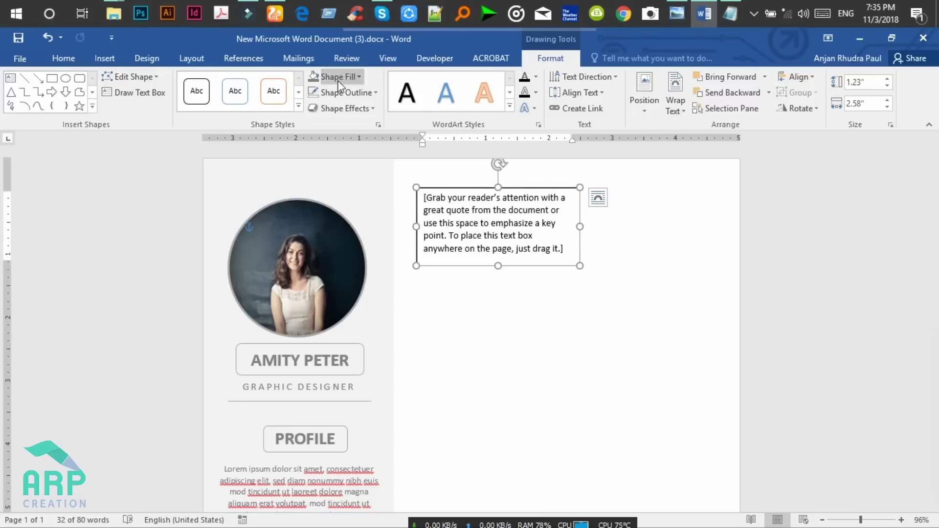
Give the text box No Outline and No Fill and replace its placeholder with 'EXPER'
left_click(353, 92)
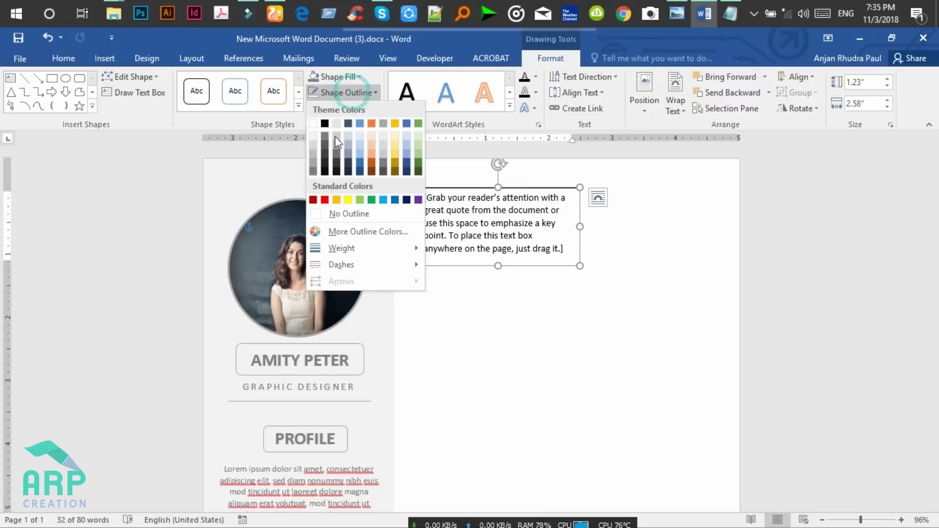
left_click(338, 215)
left_click(344, 82)
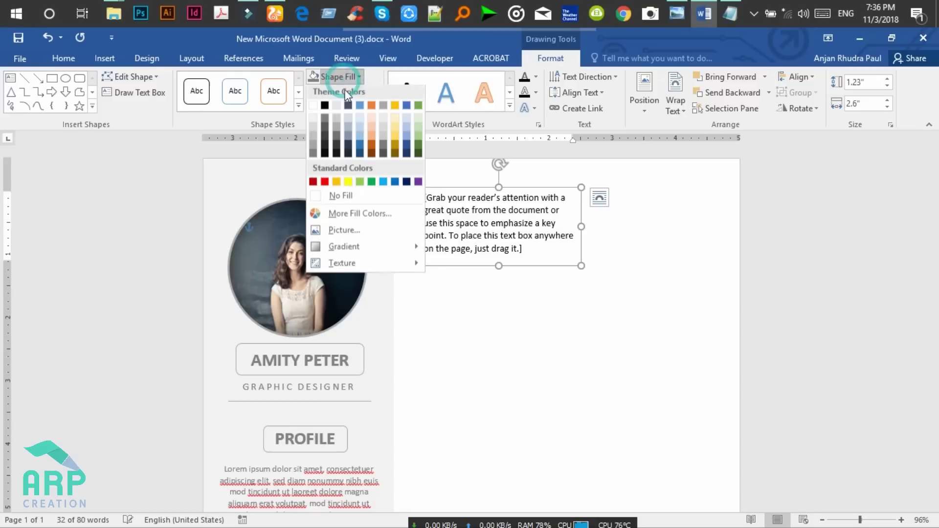
left_click(349, 197)
left_click(558, 240)
triple_click(514, 220)
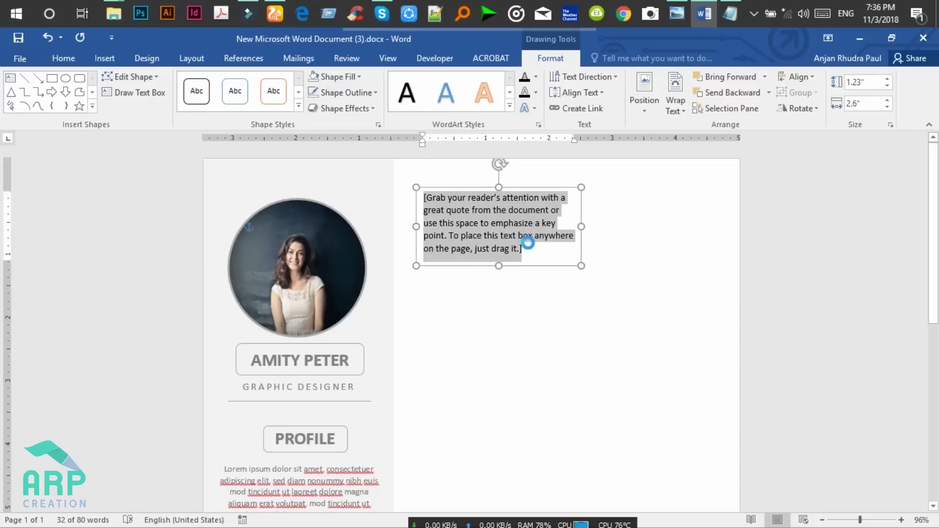
type("EXPE")
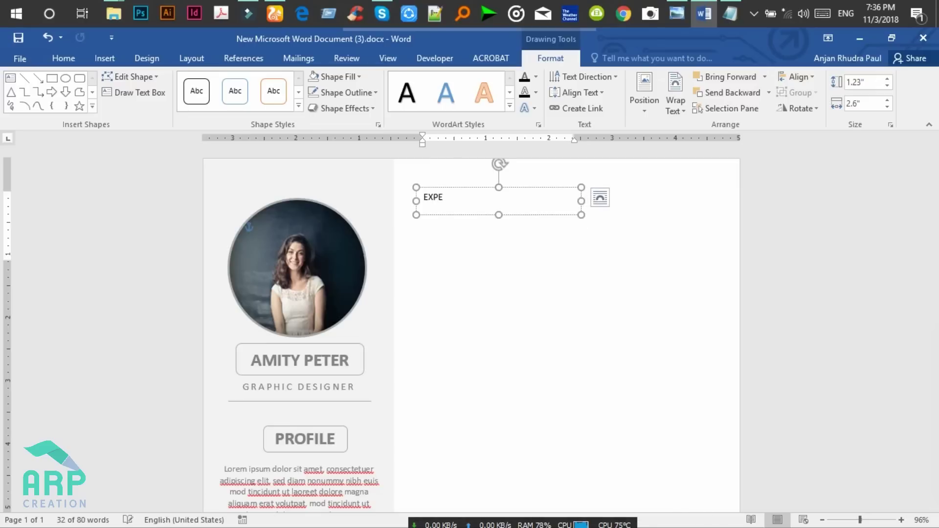
type("RIENCE")
Make the EXPERIENCE heading 26 pt, bold and dark grey, and shrink its text box to fit
key("ctrl+a")
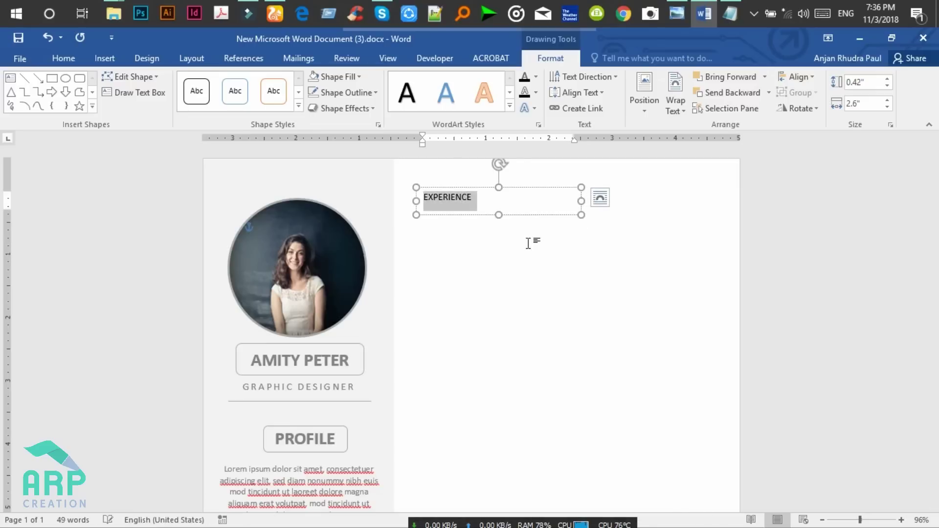
left_click(72, 60)
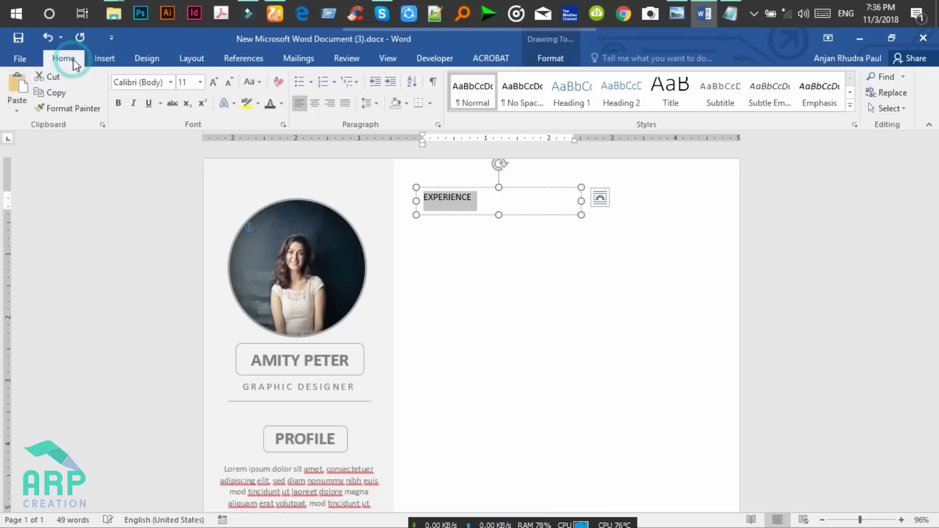
left_click(196, 82)
type("26")
key("Return")
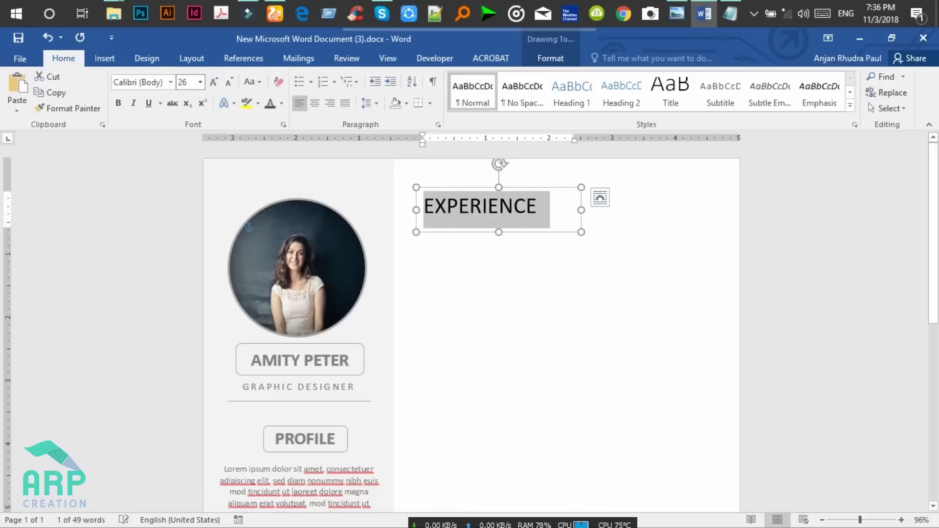
left_click(118, 102)
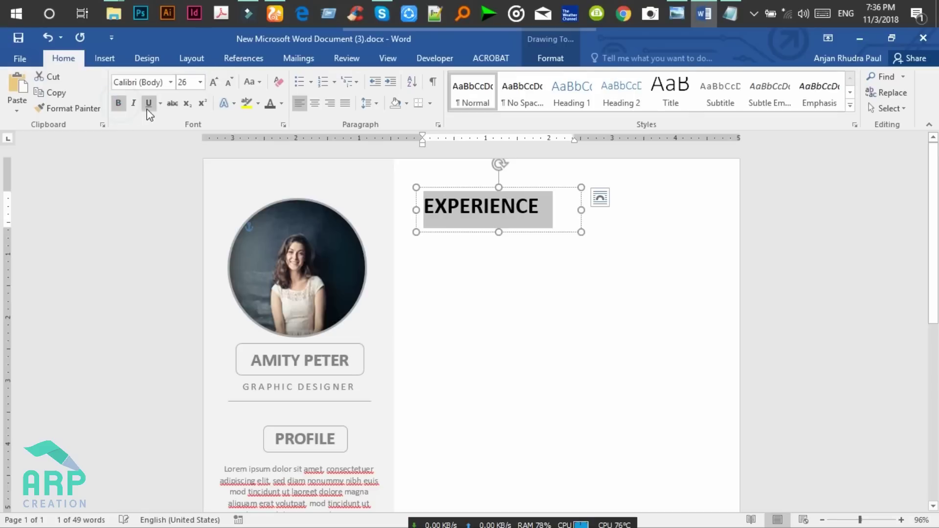
left_click(271, 103)
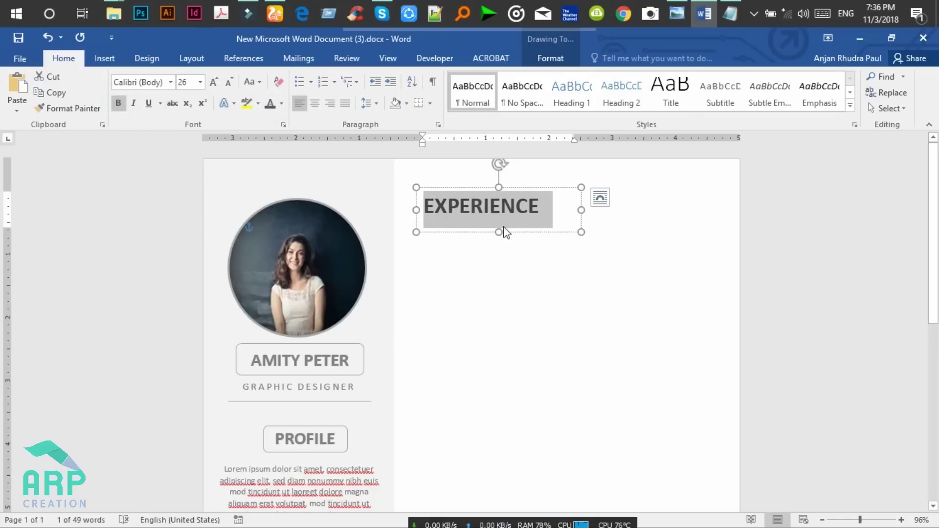
left_click_drag(499, 232, 501, 226)
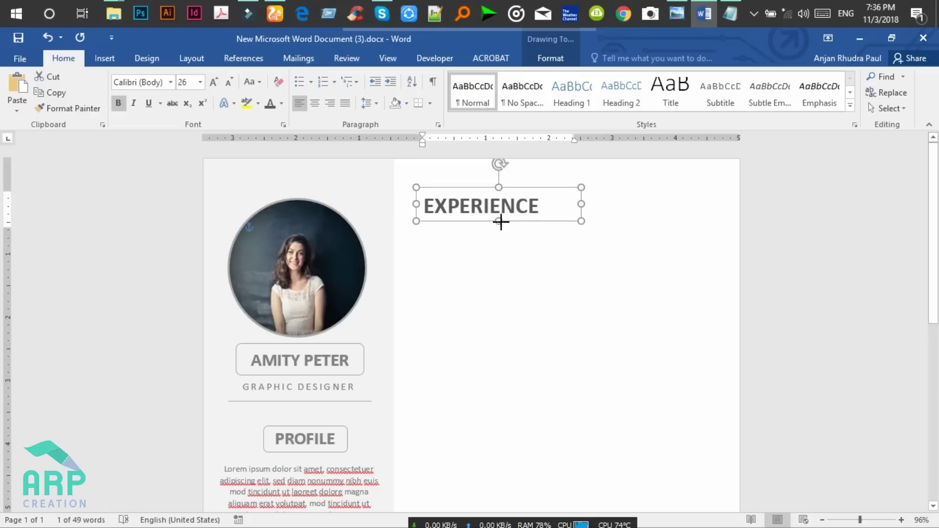
Open Format Shape for the EXPERIENCE text box on its Text Options tab
right_click(533, 188)
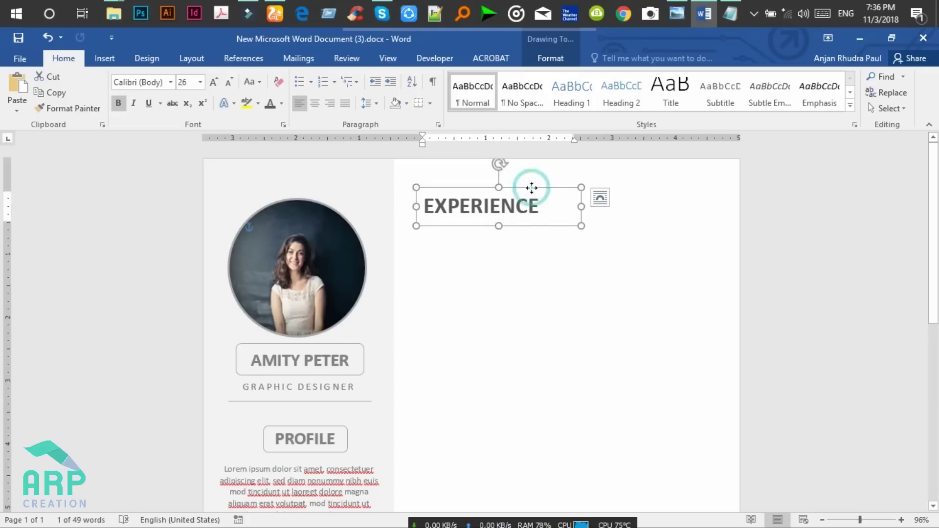
left_click(583, 438)
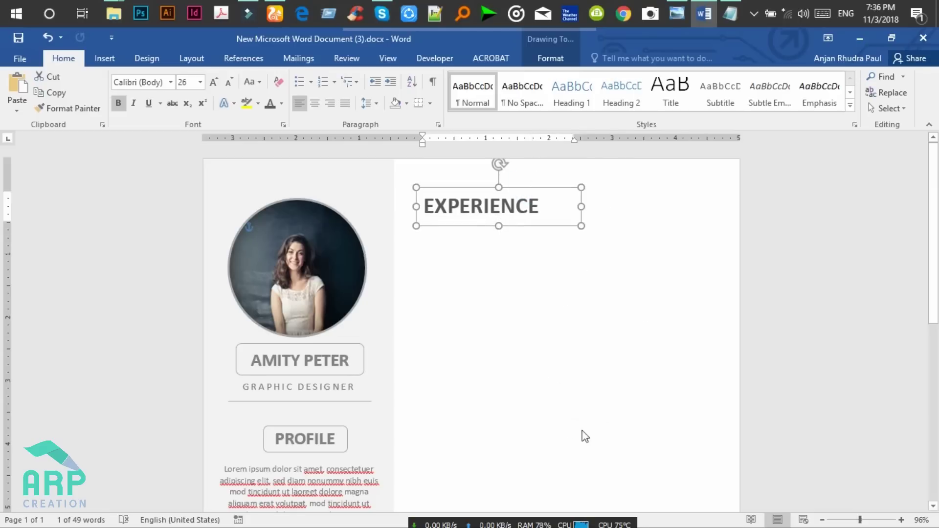
left_click(844, 166)
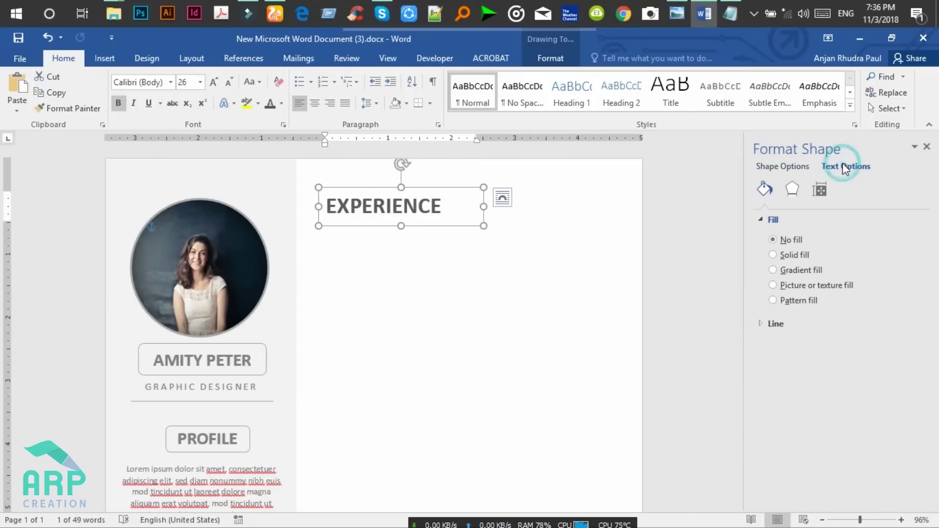
Set the EXPERIENCE text box's left, right, top and bottom inner margins to 0"
left_click(817, 189)
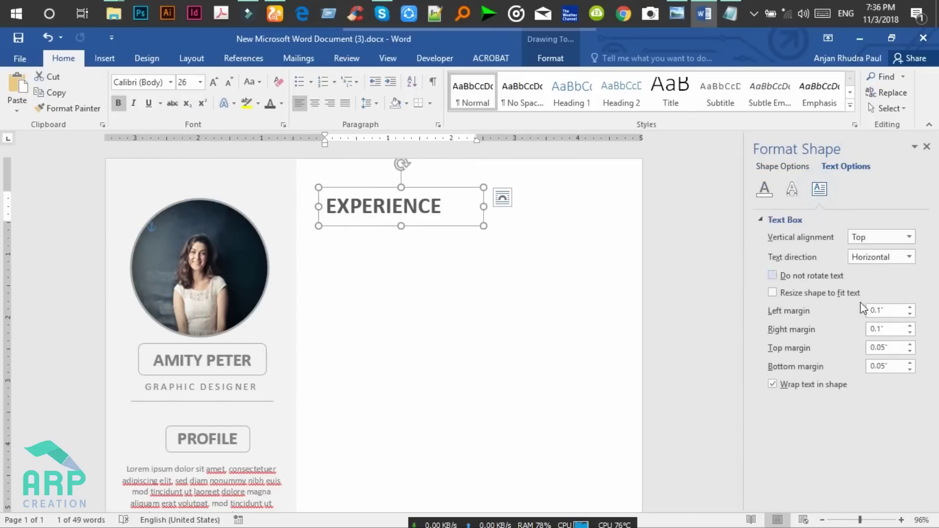
left_click(910, 333)
left_click(911, 315)
left_click(910, 351)
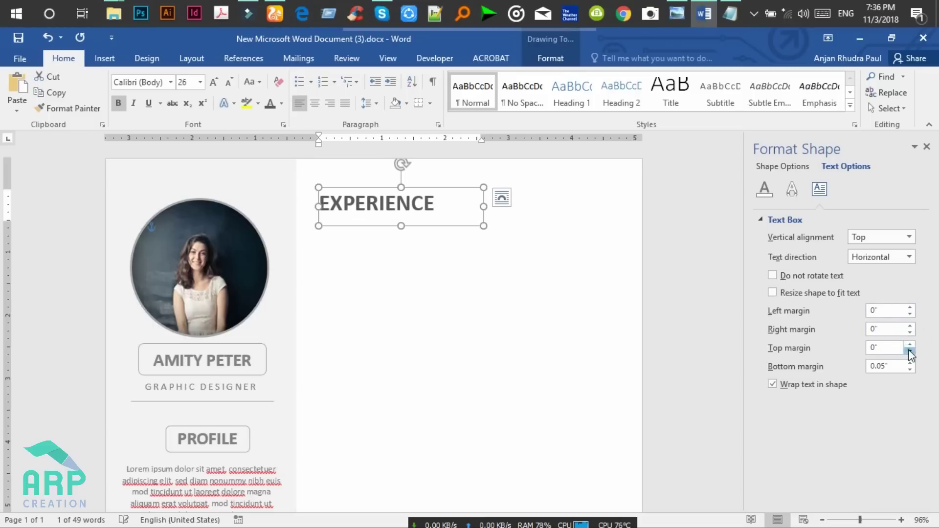
left_click(910, 345)
left_click(910, 351)
left_click(910, 371)
Shrink the EXPERIENCE text box by dragging its bottom edge up to fit the heading
left_click(506, 257)
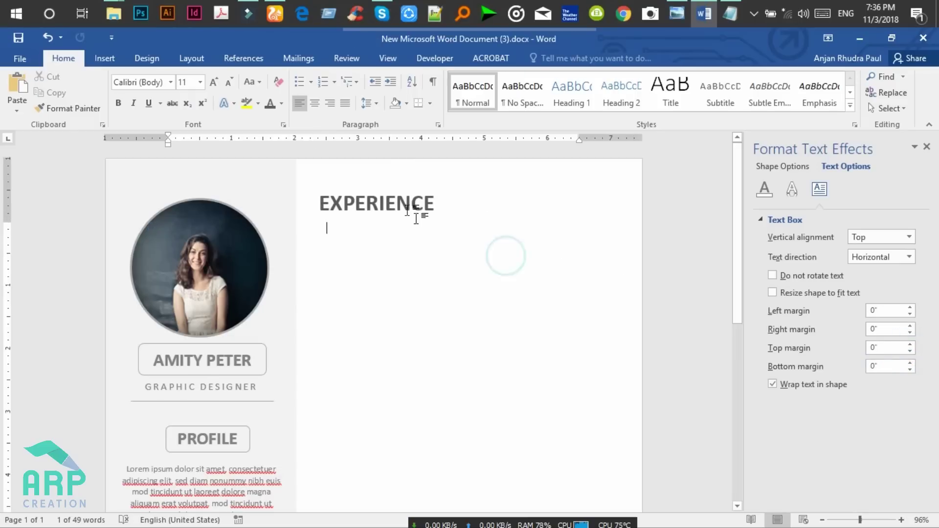
left_click(412, 203)
left_click_drag(400, 225, 401, 179)
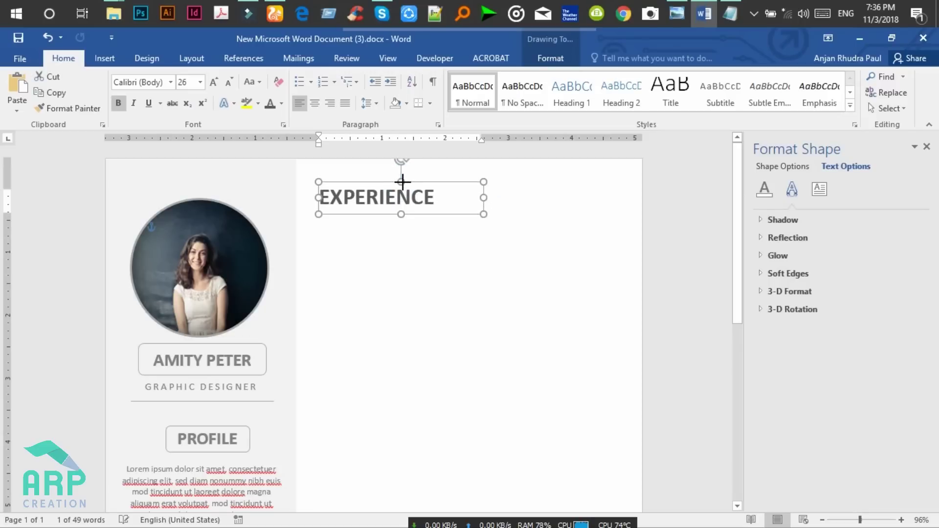
left_click(418, 219)
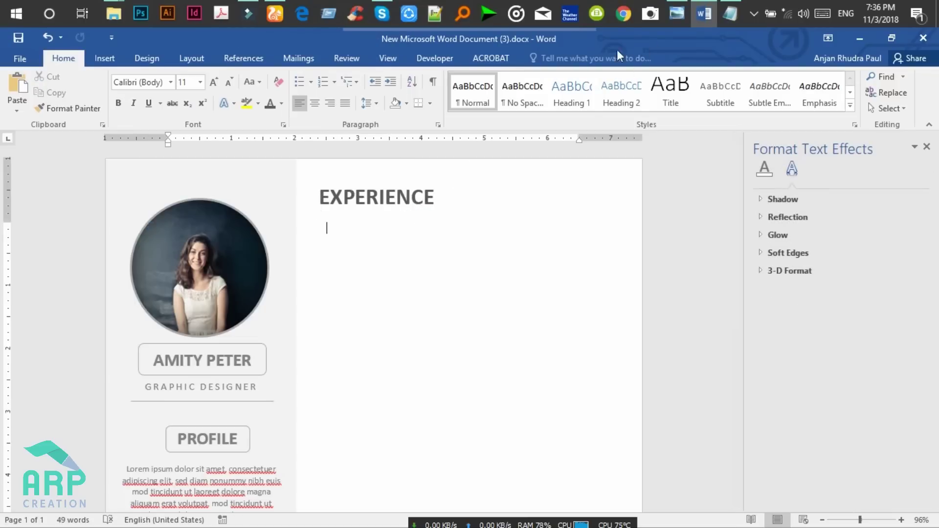
left_click(229, 401)
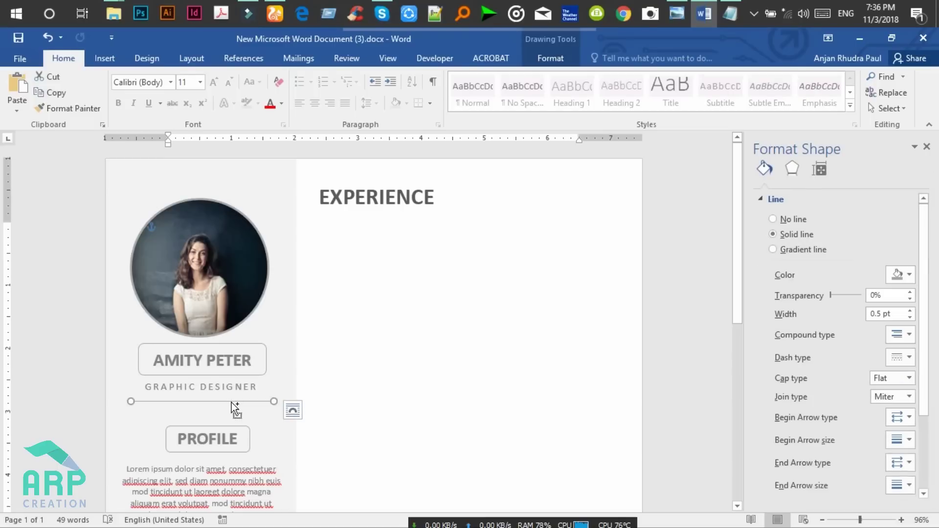
Copy the GRAPHIC DESIGNER divider line under EXPERIENCE and stretch it across the right column
left_click_drag(237, 406, 419, 216)
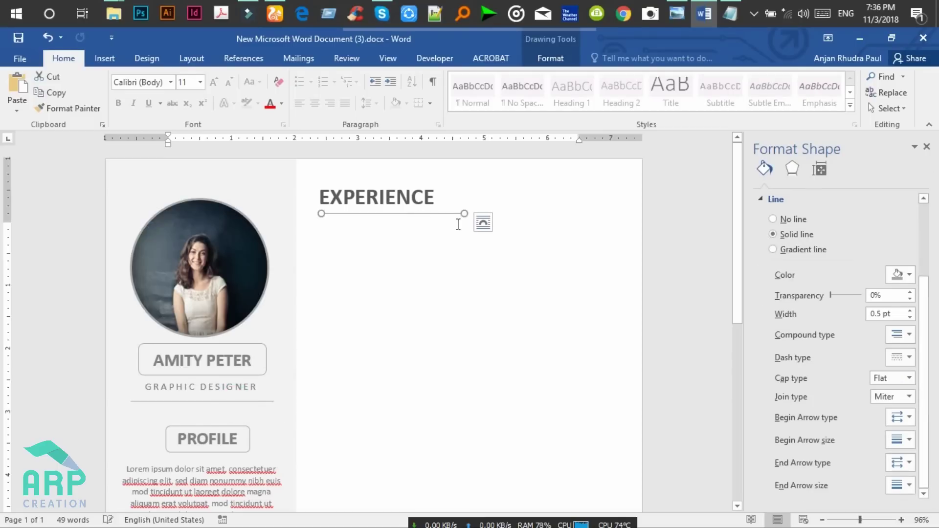
left_click_drag(463, 213, 589, 208)
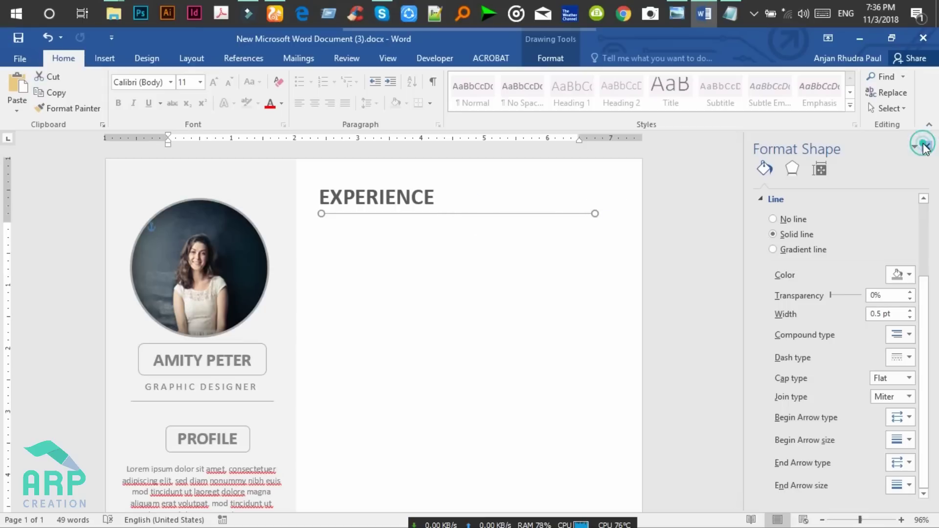
left_click(926, 147)
left_click(495, 242)
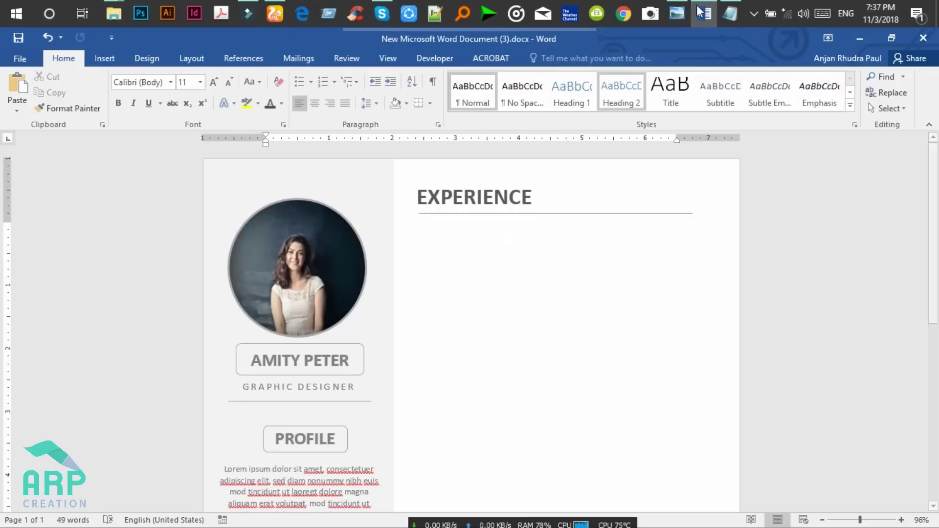
left_click(680, 11)
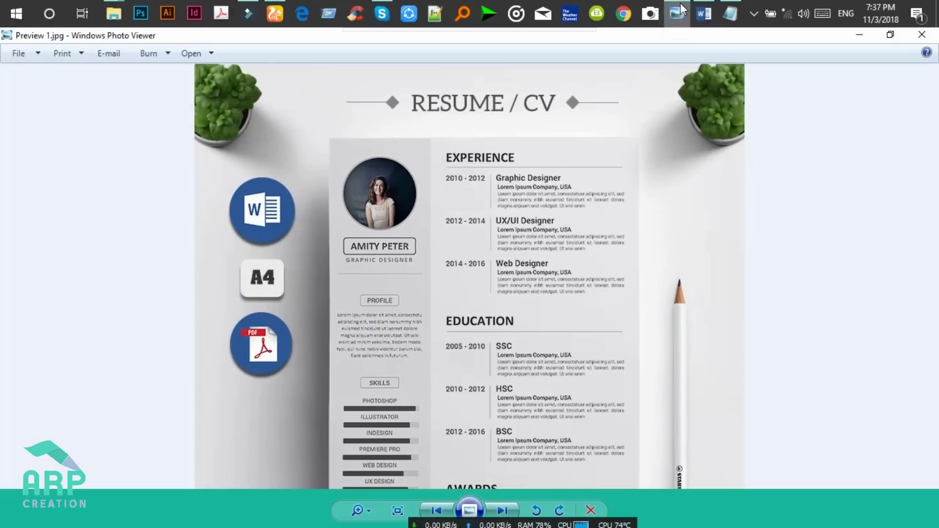
left_click(681, 9)
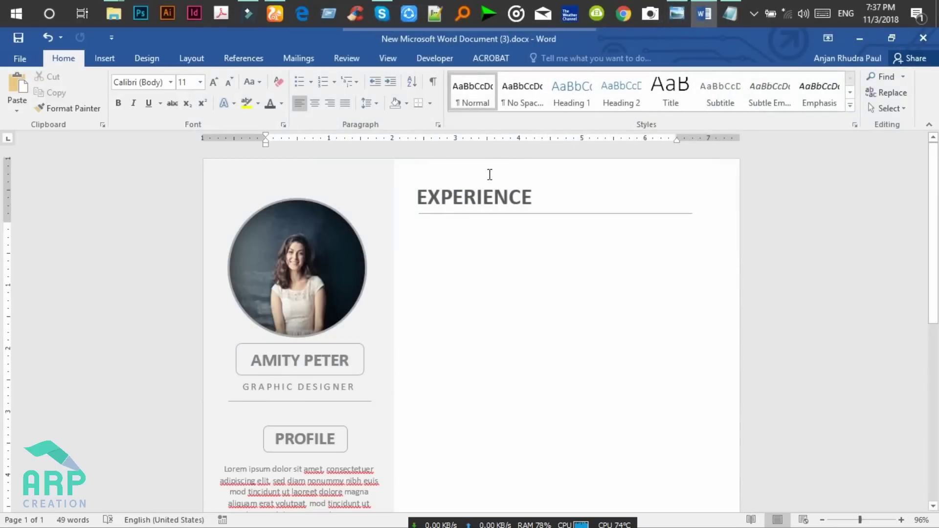
Type 2010-2102 below the line and format it Roboto Medium, 14 pt, grey
key("ctrl+z")
type("2010-2102")
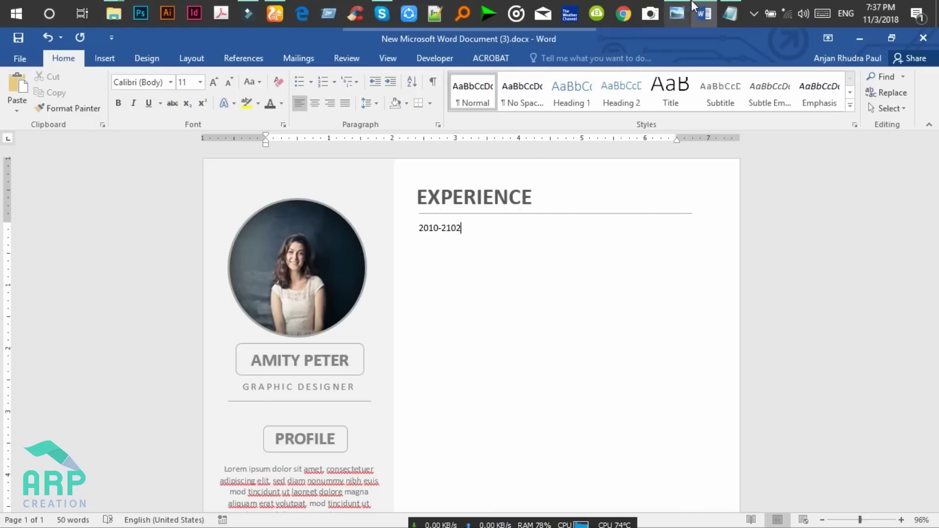
left_click_drag(462, 230, 419, 230)
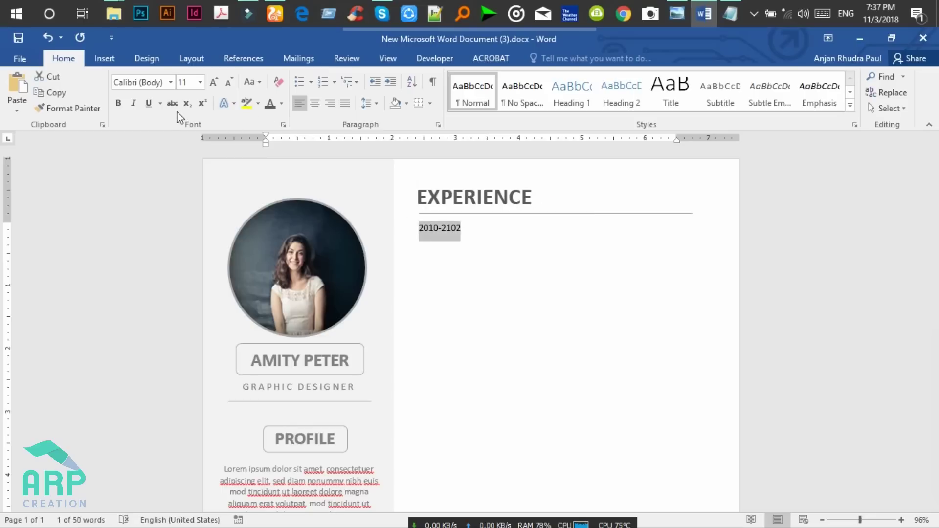
left_click(141, 83)
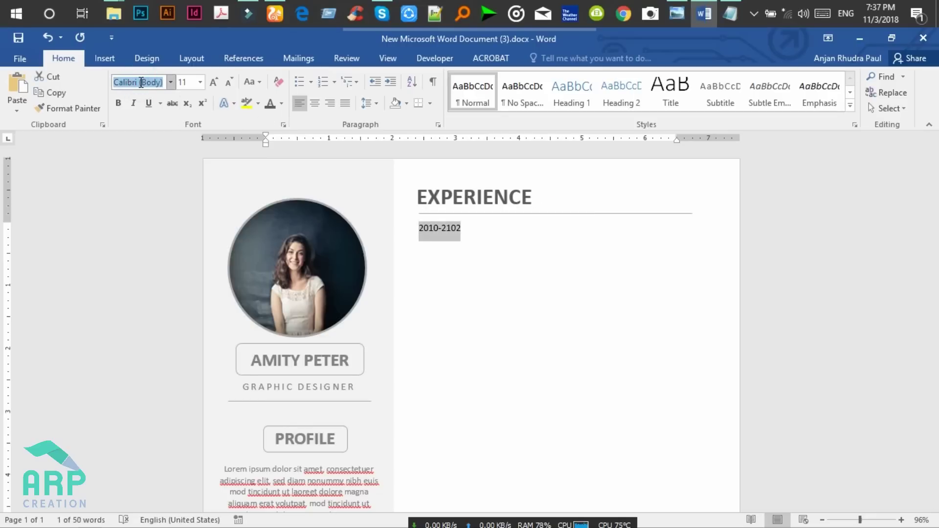
type("Roboto Mediu")
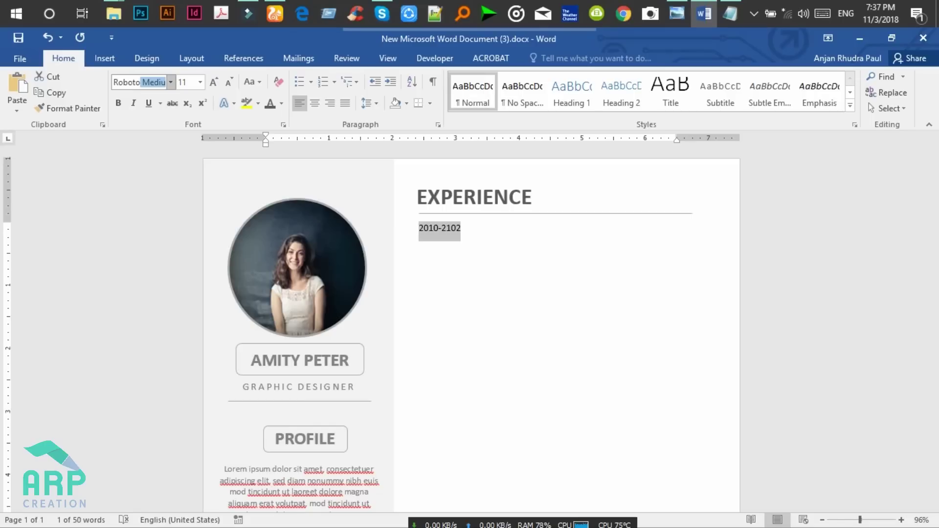
key("Return")
left_click(195, 84)
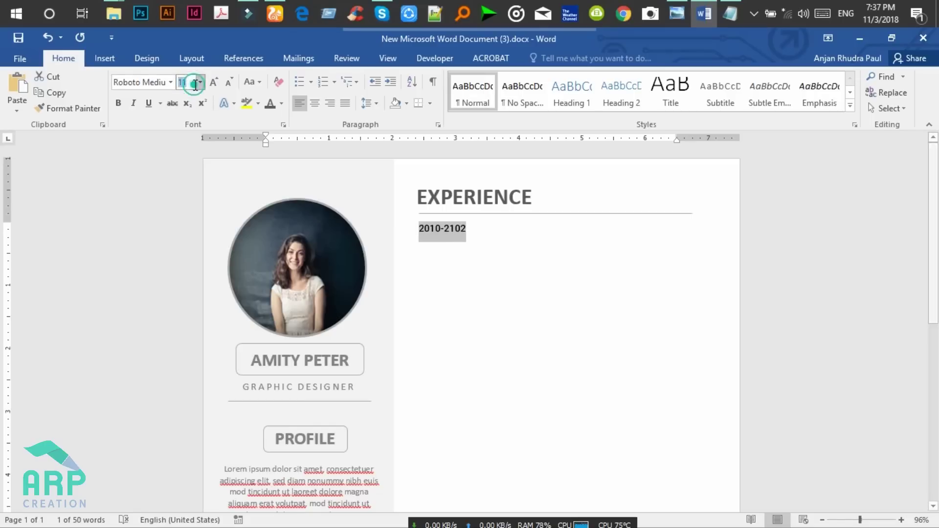
type("14")
key("Return")
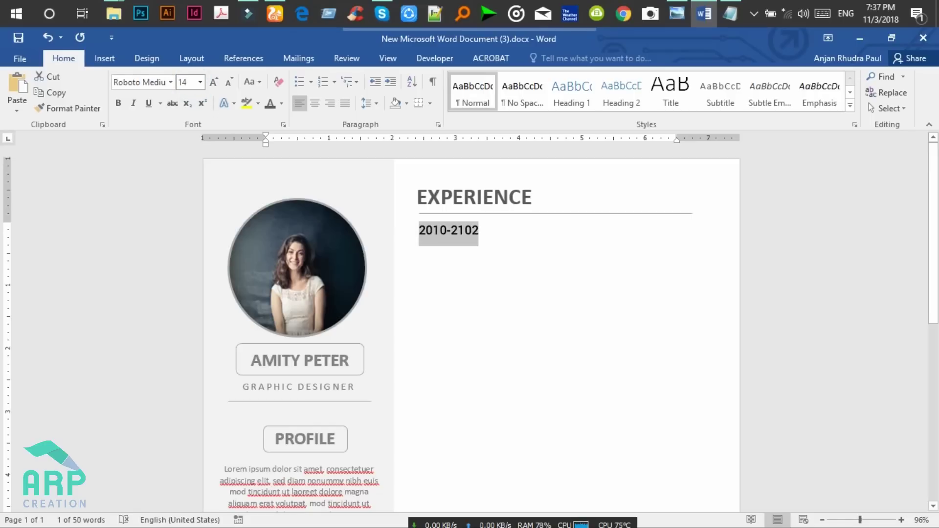
left_click(270, 108)
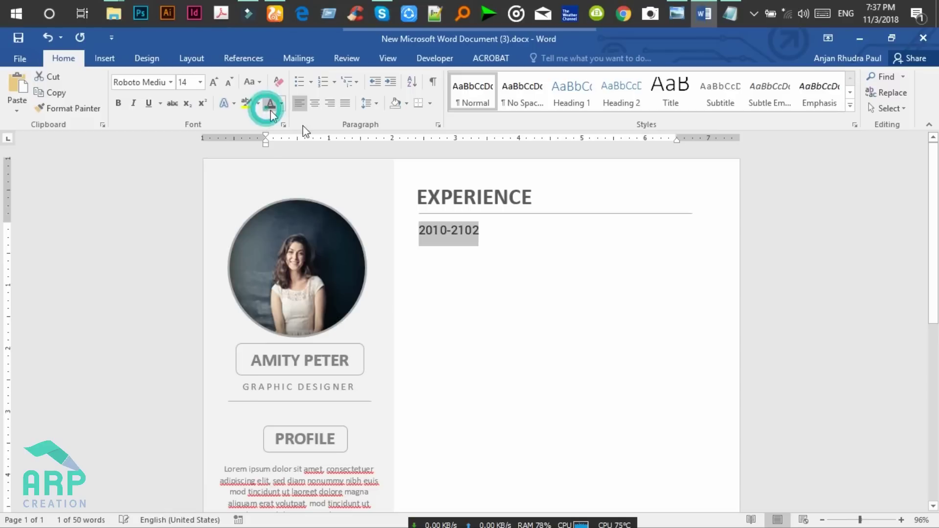
left_click(483, 235)
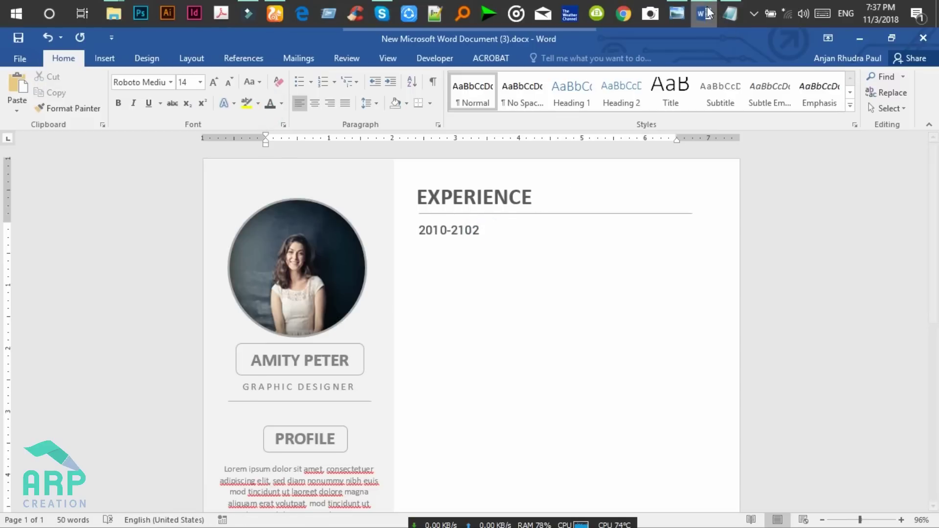
left_click(678, 9)
left_click(677, 10)
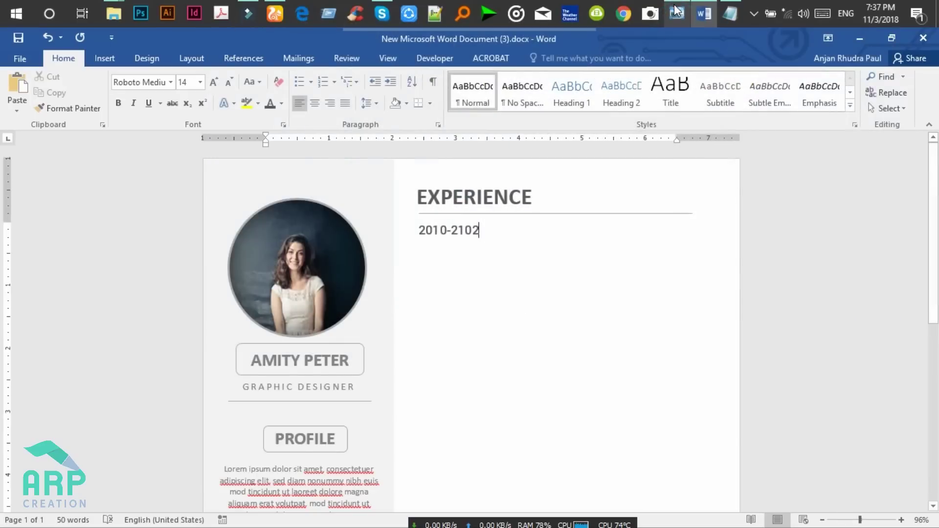
Draw a short vertical line just right of 2010-2102 and colour it grey
left_click(102, 58)
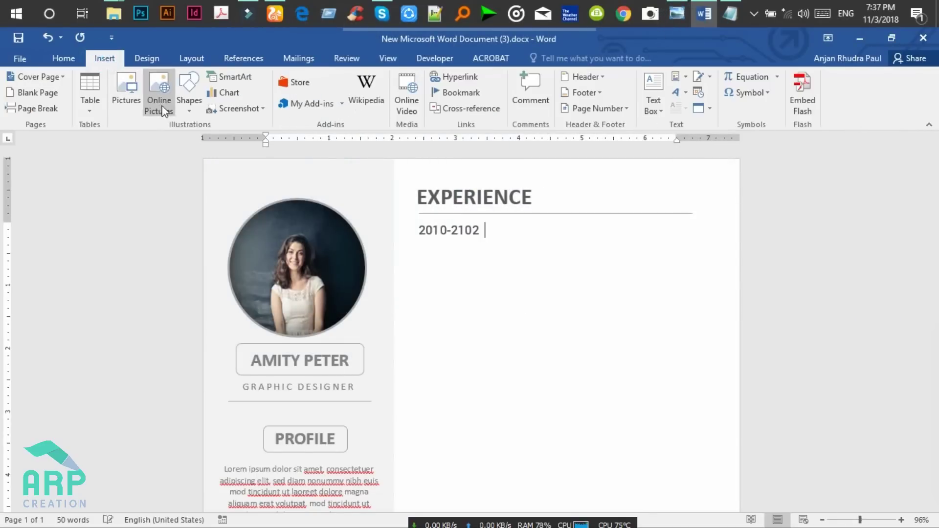
left_click(192, 110)
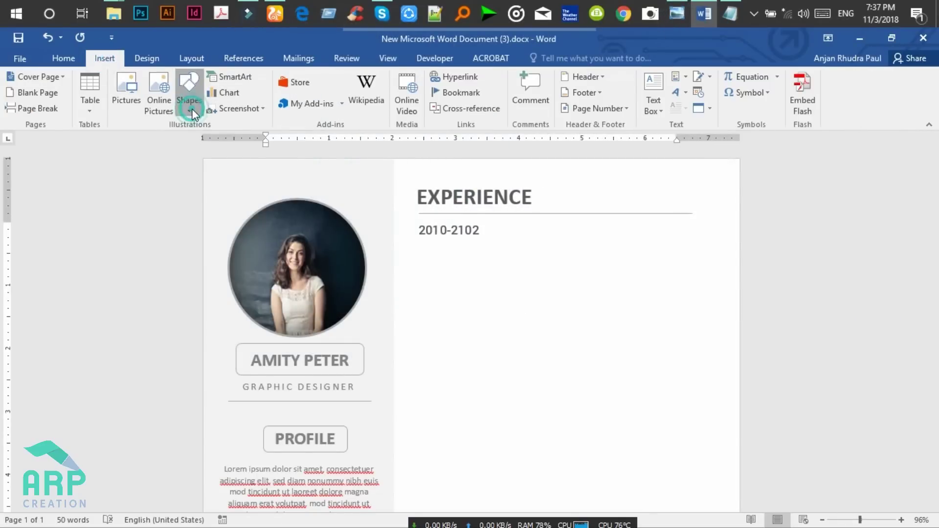
left_click(206, 142)
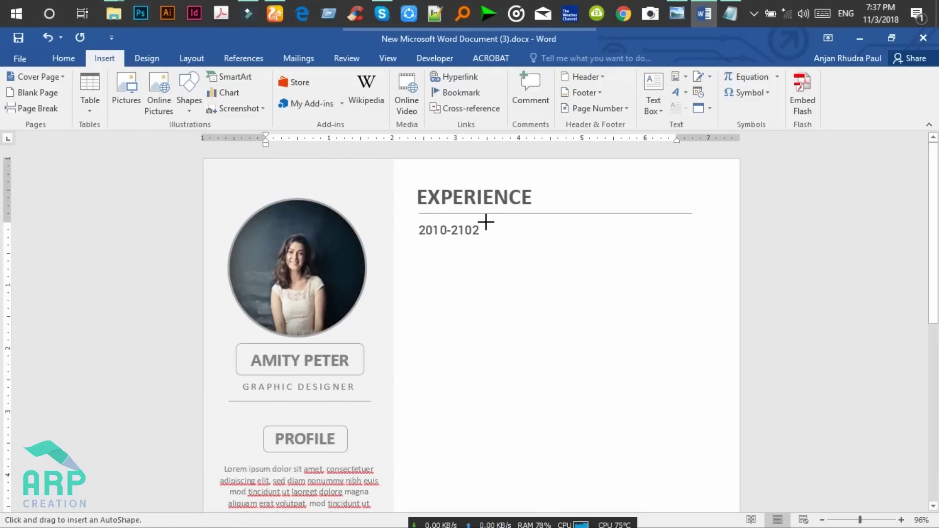
left_click_drag(486, 223, 486, 269)
left_click(349, 93)
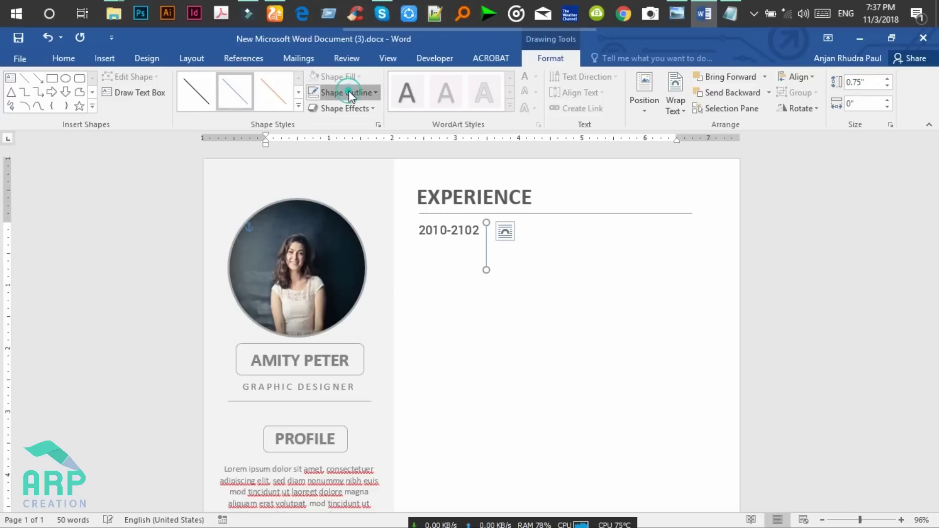
left_click(315, 171)
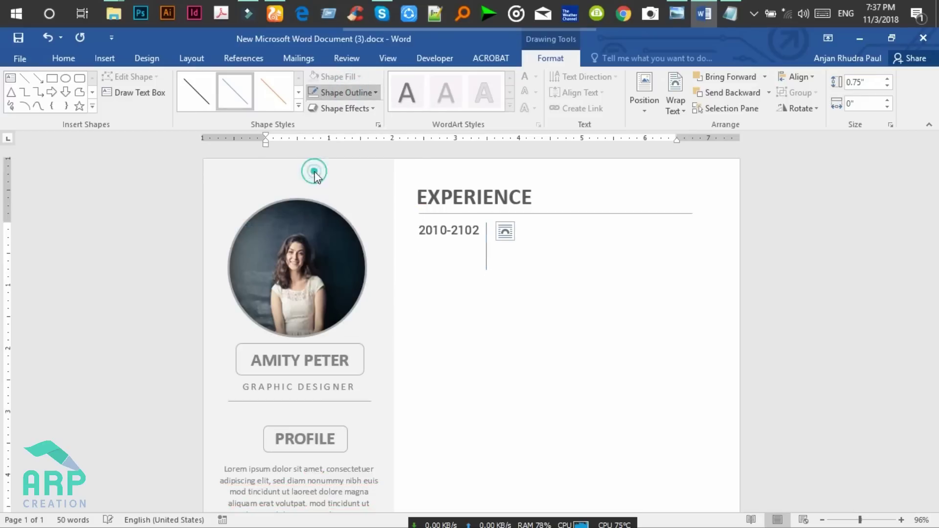
left_click(518, 260)
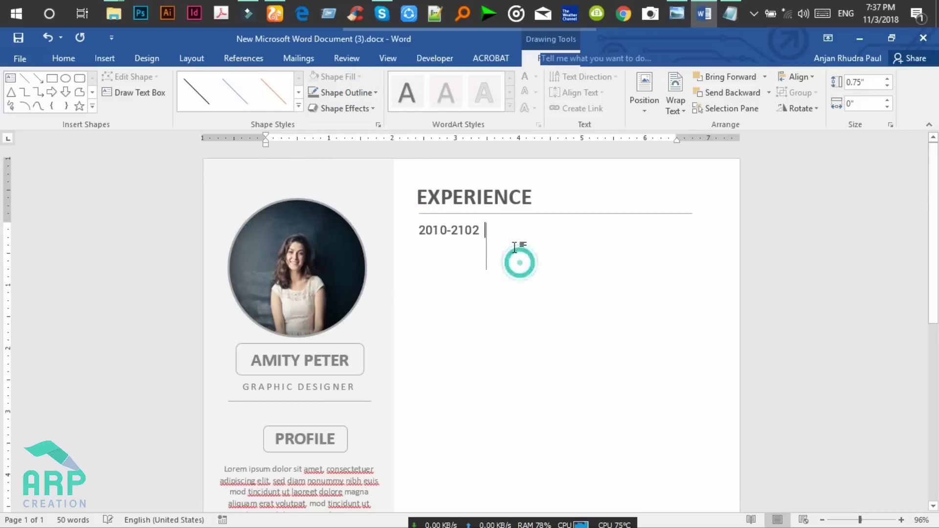
left_click(680, 12)
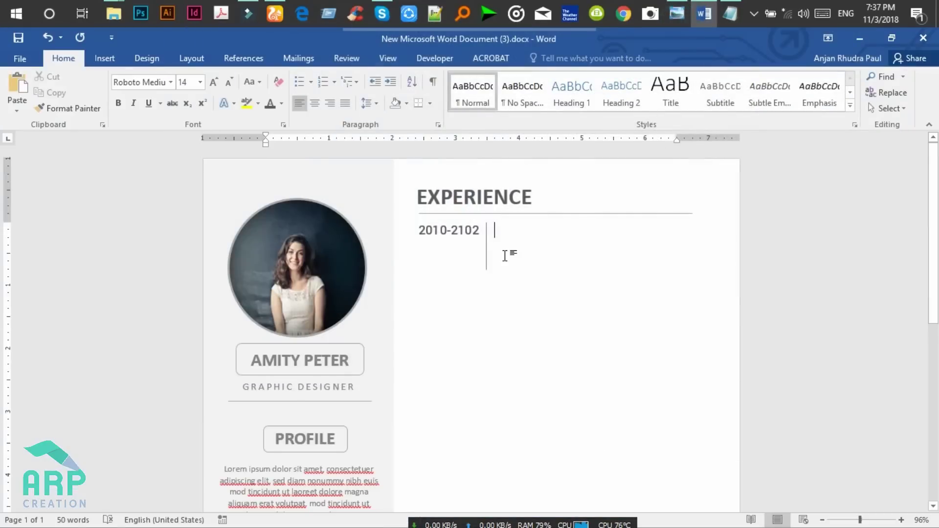
Enter 'Graphic Designer' beside the date divider and set it to 16 pt
type("Grap")
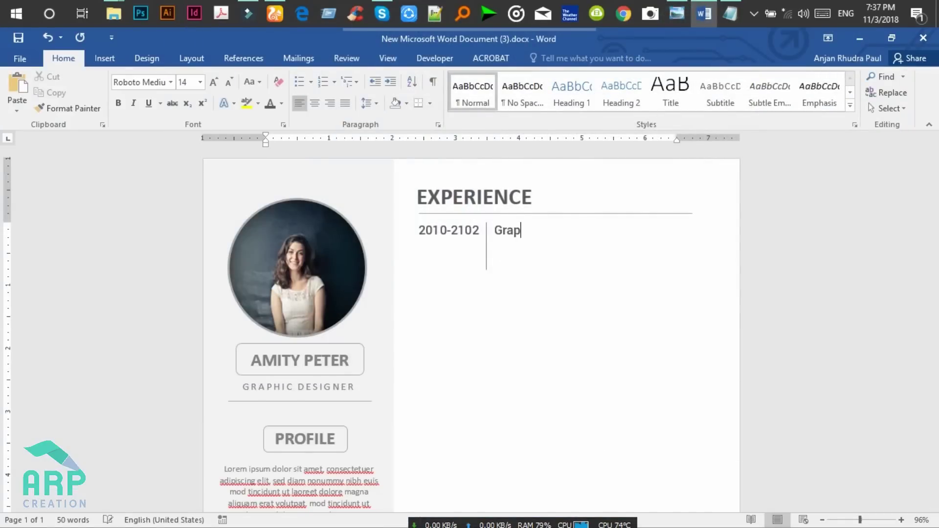
type("hic Designer")
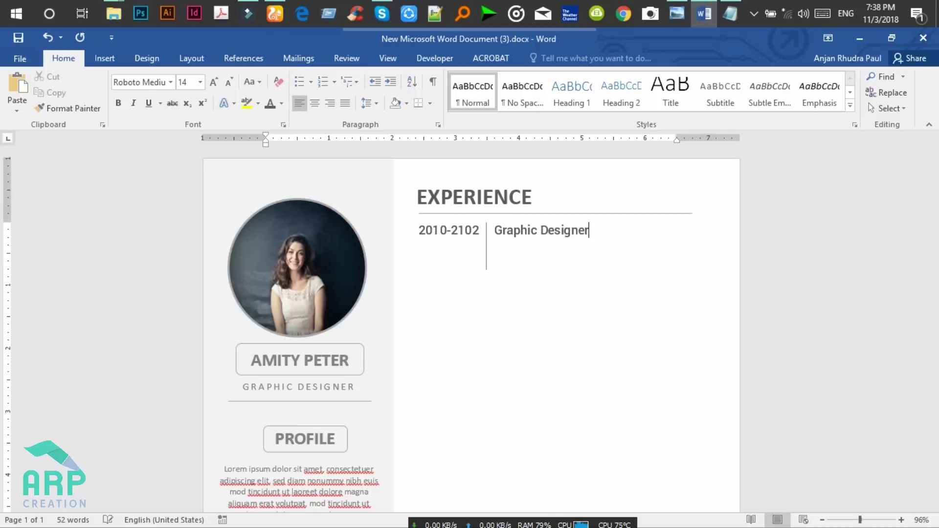
left_click_drag(593, 230, 506, 240)
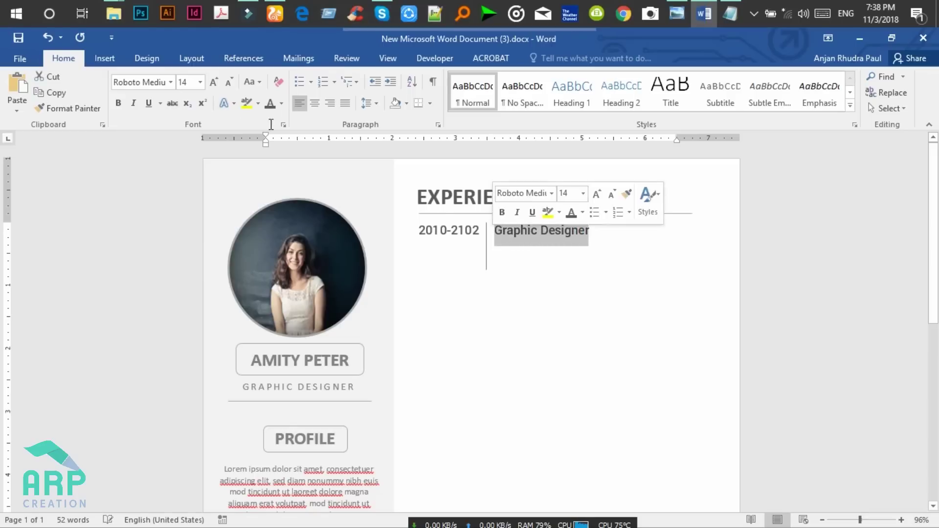
left_click(186, 82)
type("1")
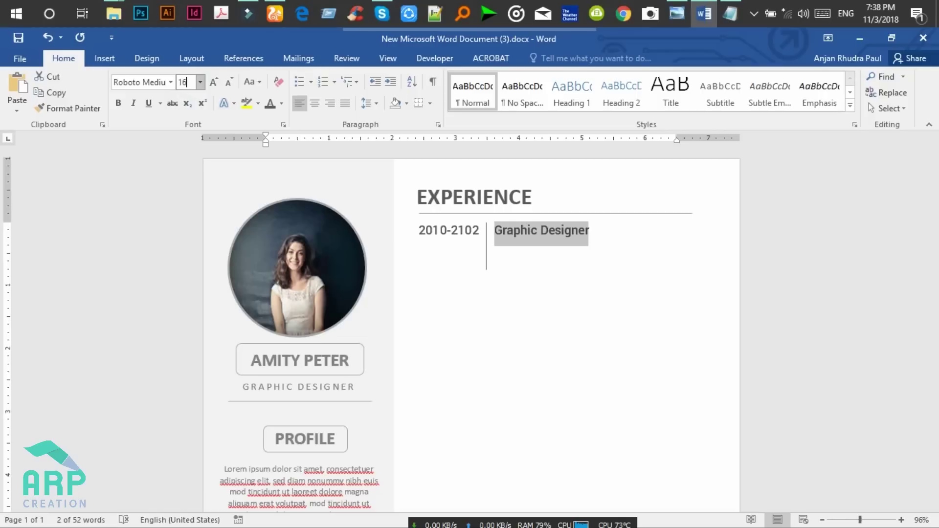
key("Return")
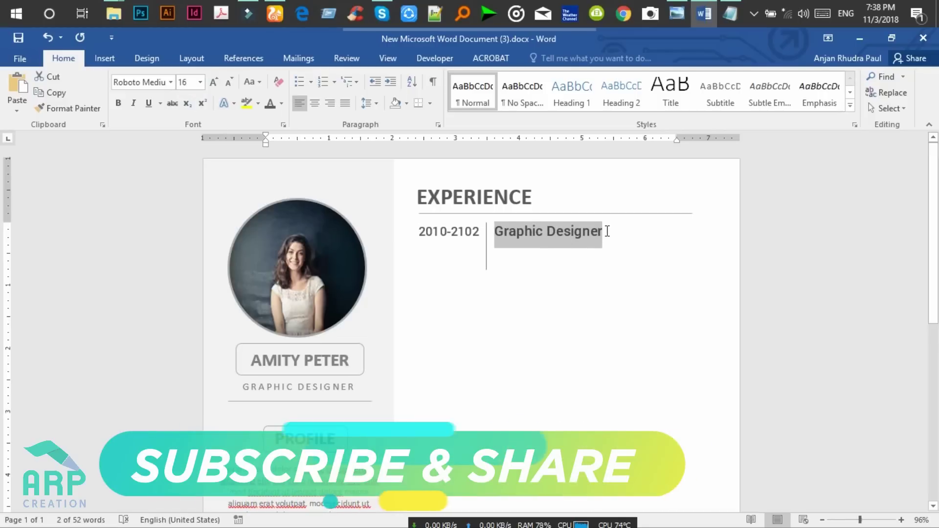
left_click(607, 231)
left_click(683, 8)
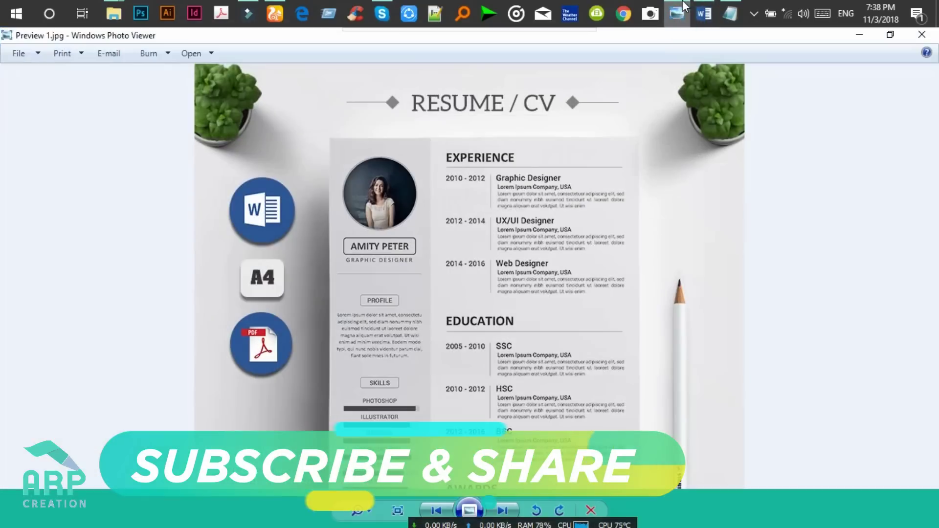
left_click(684, 7)
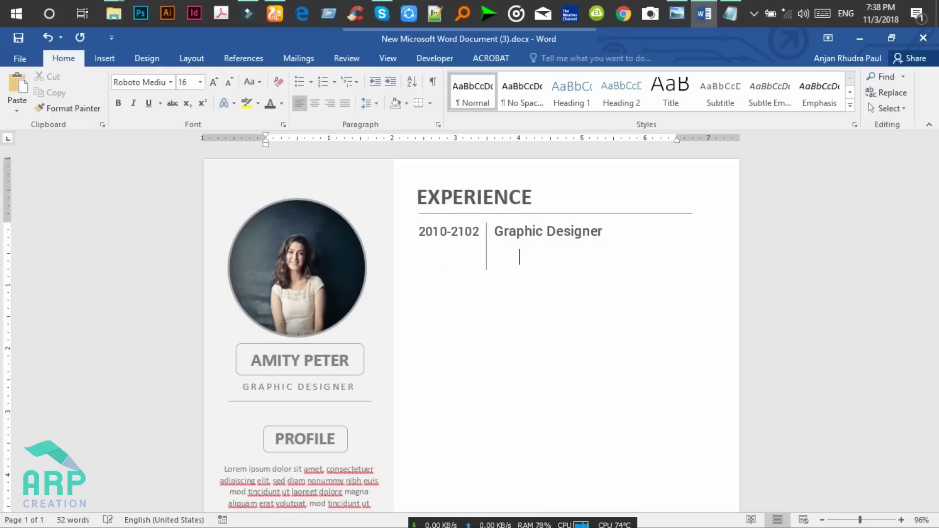
Add a 'Lorem Ipsum' line beneath it and remove the space after paragraph across the entry
type("Lorem Ipsum")
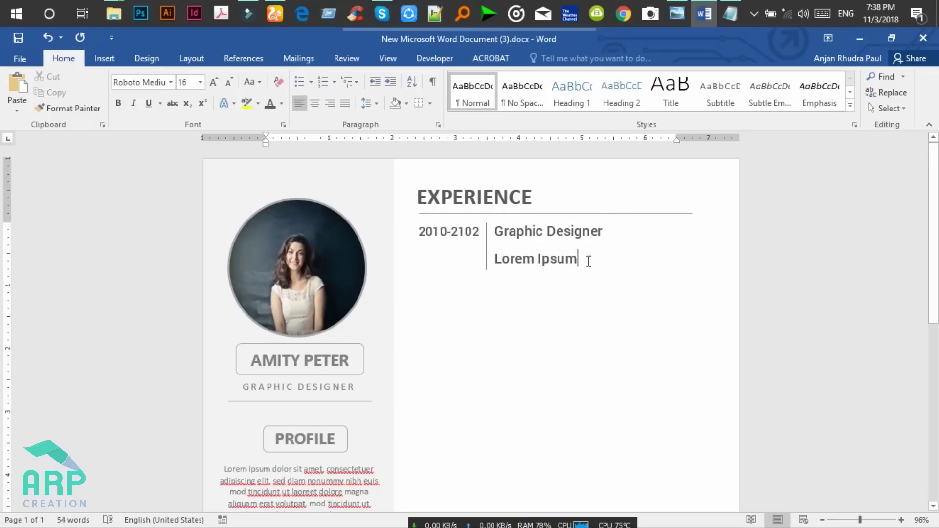
left_click_drag(586, 259, 408, 227)
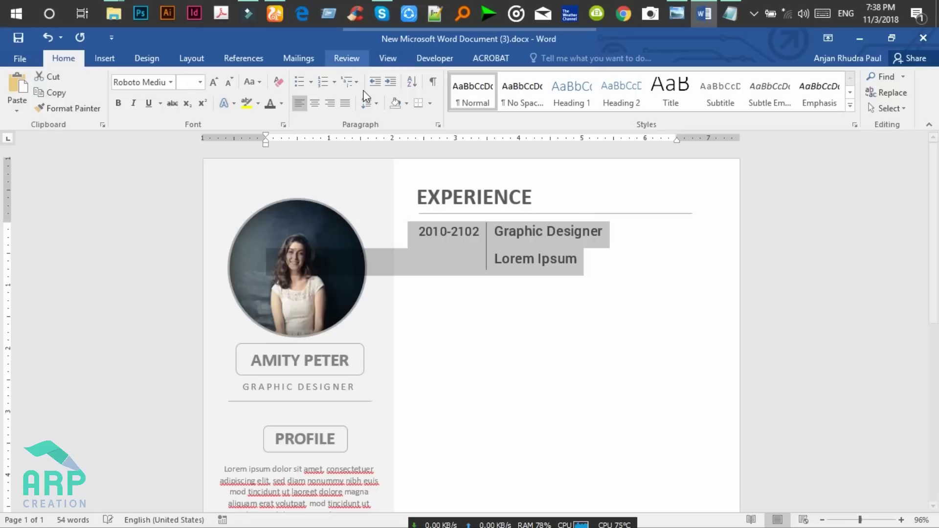
left_click(372, 105)
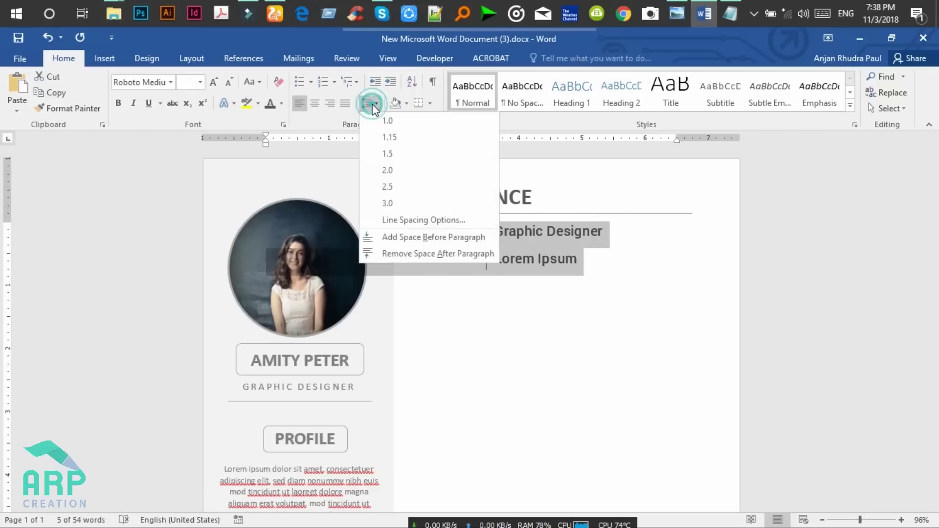
left_click(401, 253)
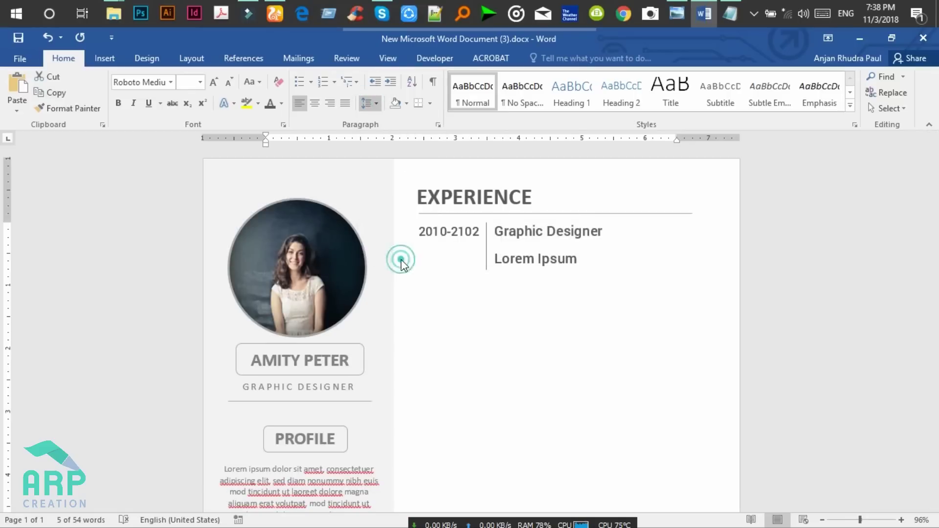
left_click(512, 246)
left_click(676, 10)
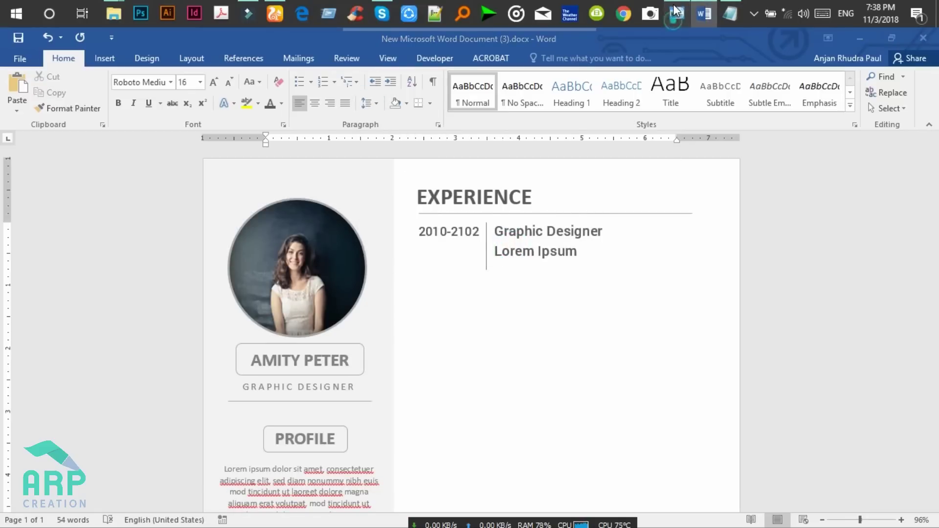
left_click(677, 13)
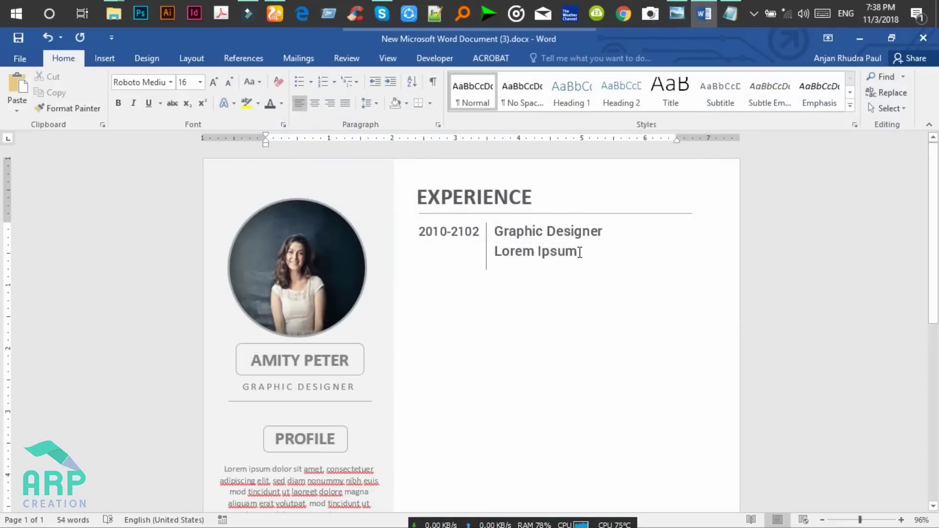
left_click_drag(580, 252, 496, 252)
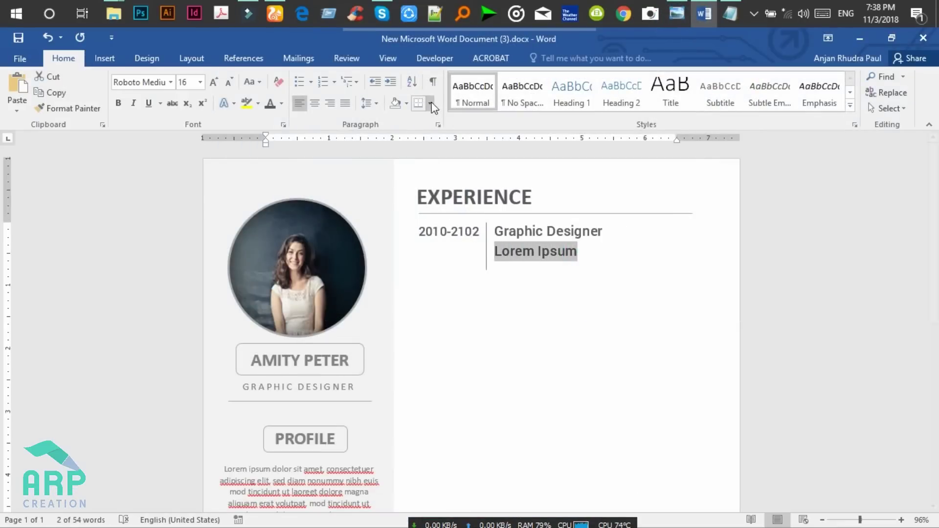
left_click(547, 231)
left_click_drag(586, 254, 419, 231)
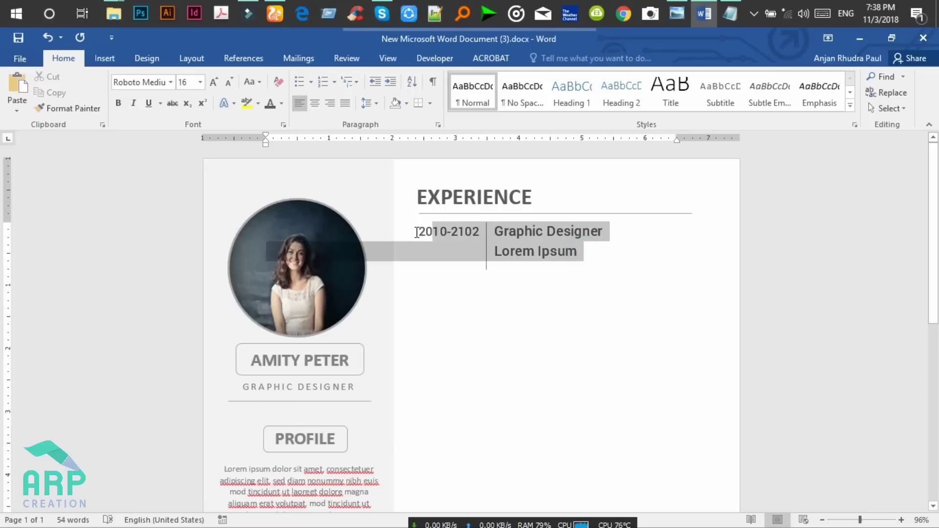
left_click(376, 103)
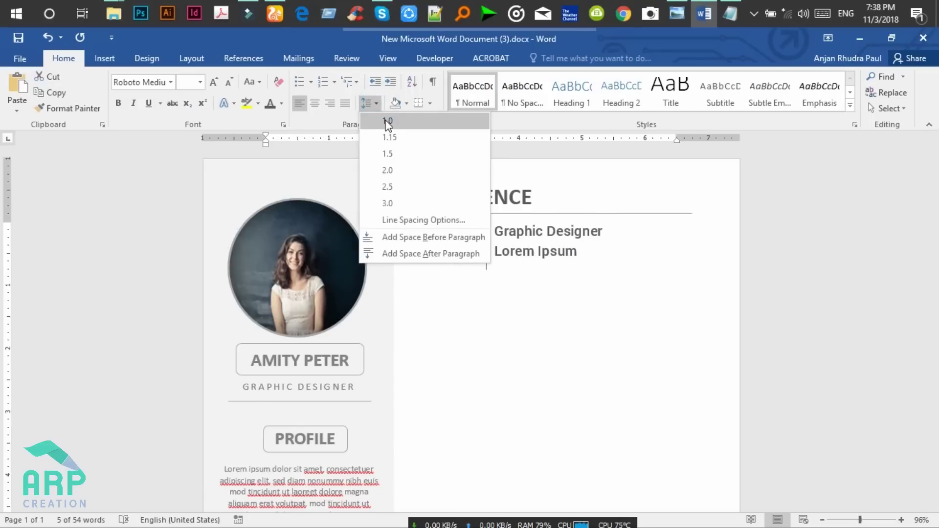
Set the job entry to 1.0 line spacing and select the Lorem Ipsum line
left_click(386, 120)
left_click(533, 263)
left_click_drag(577, 251, 502, 246)
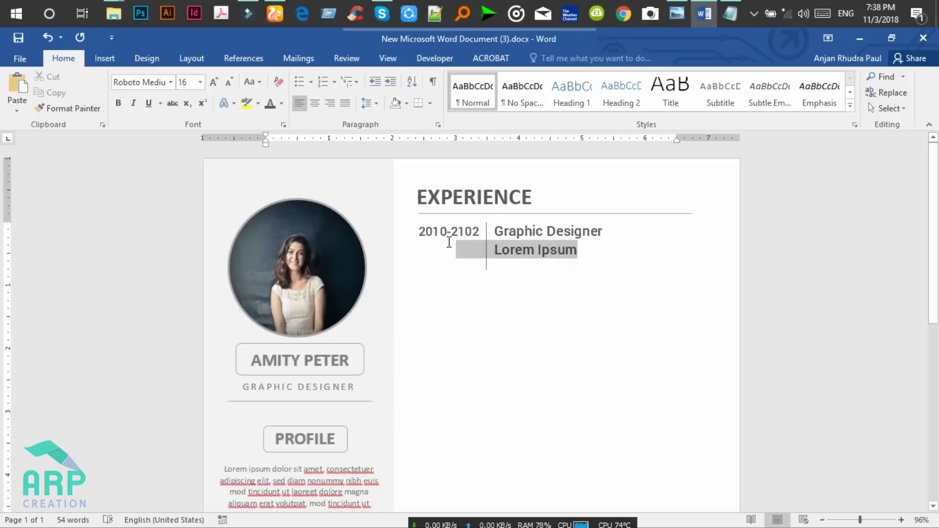
left_click_drag(449, 241, 494, 249)
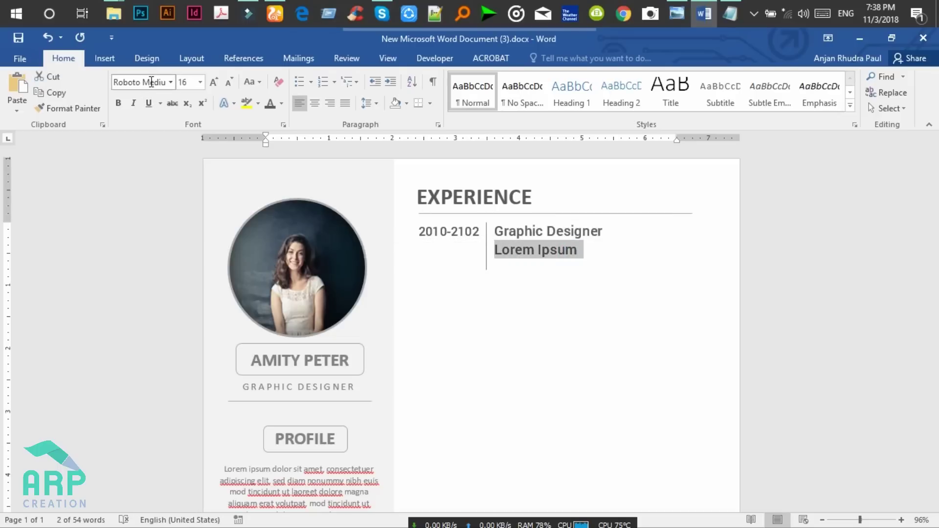
left_click(565, 253)
left_click_drag(583, 250, 495, 249)
Format the Lorem Ipsum line as Roboto Regular at 11 pt
left_click(137, 84)
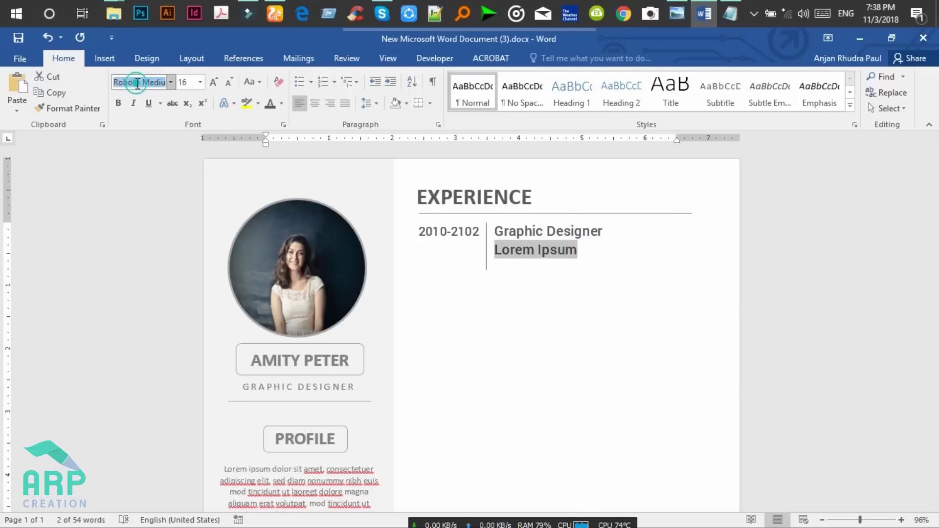
left_click_drag(138, 83, 165, 82)
type("reguar")
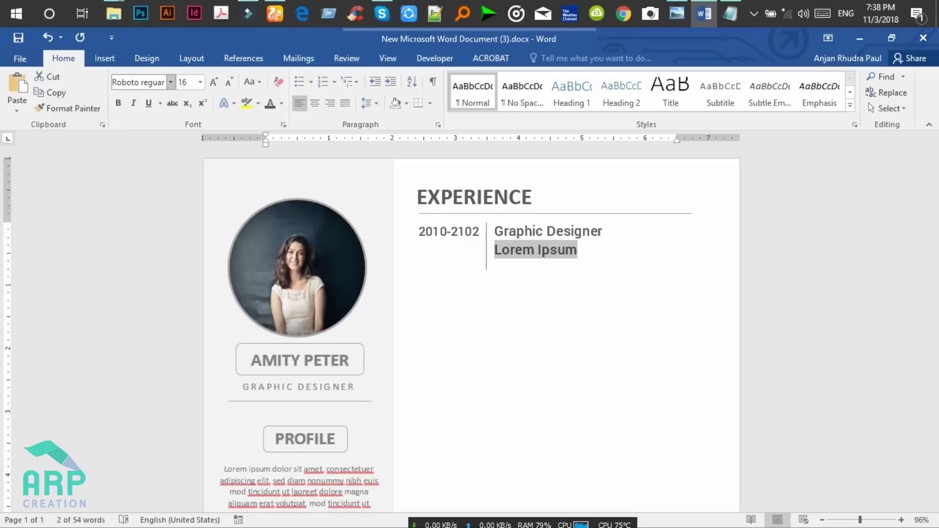
key("Return")
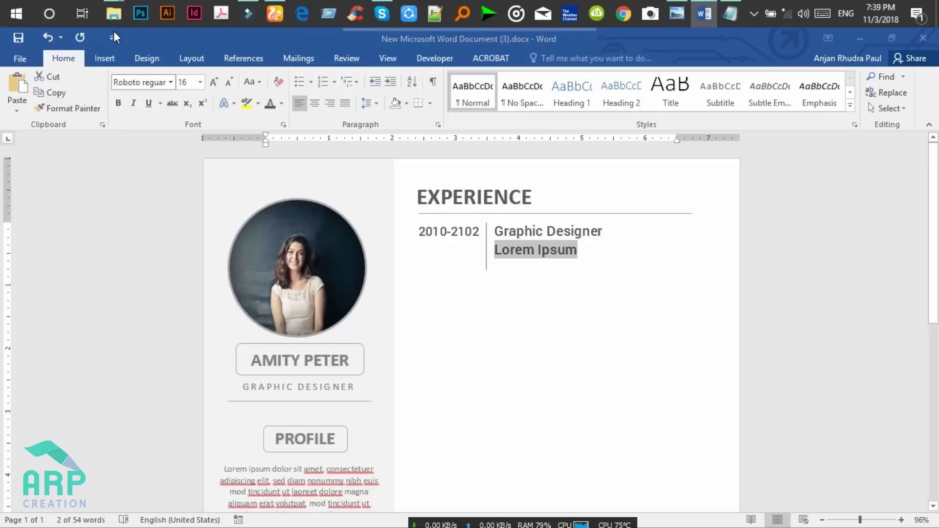
left_click(497, 325)
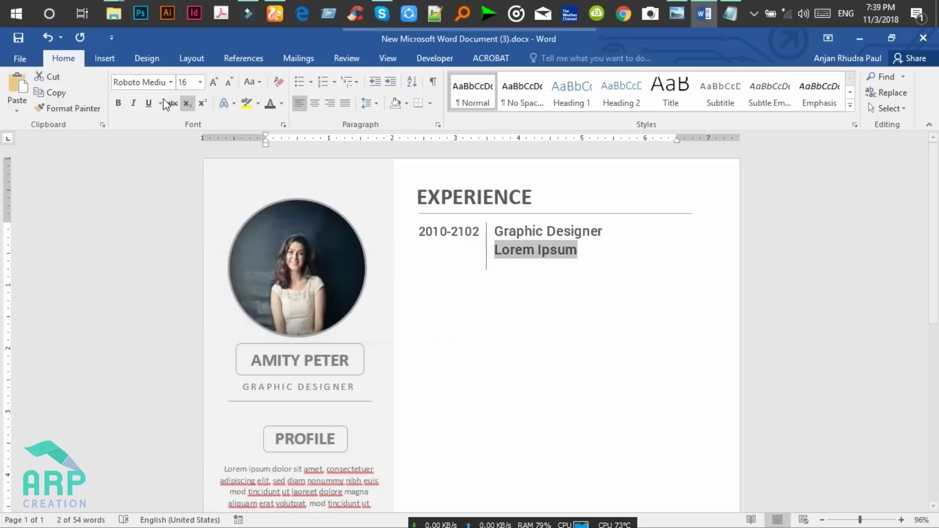
left_click(158, 84)
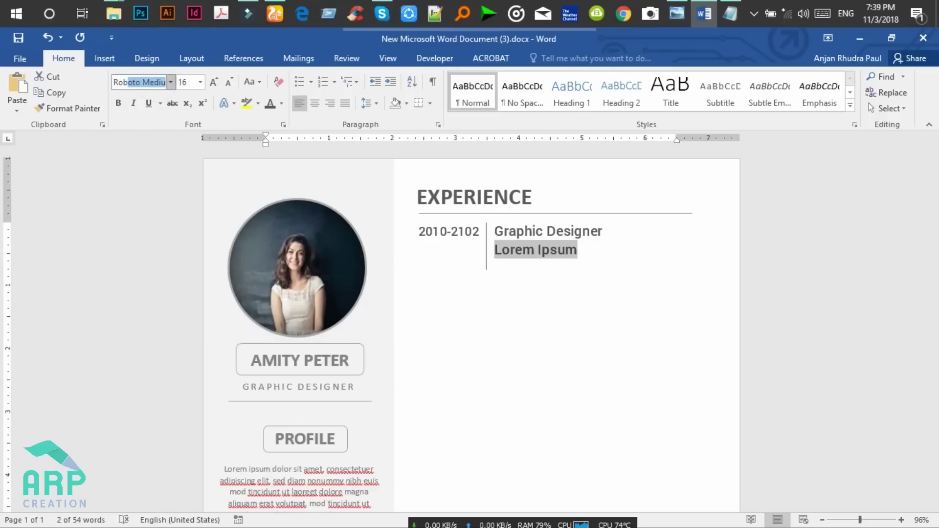
type("r")
type("r")
key("Return")
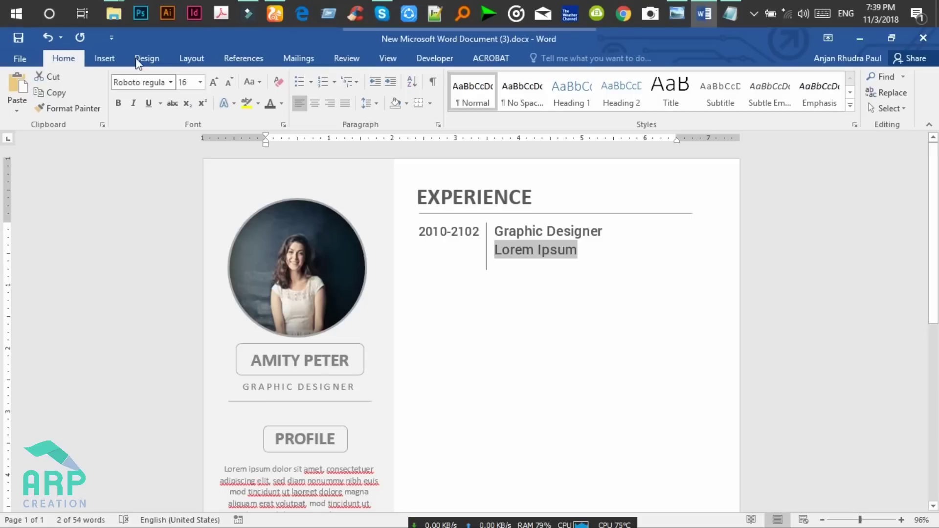
left_click(189, 81)
type("11")
key("Return")
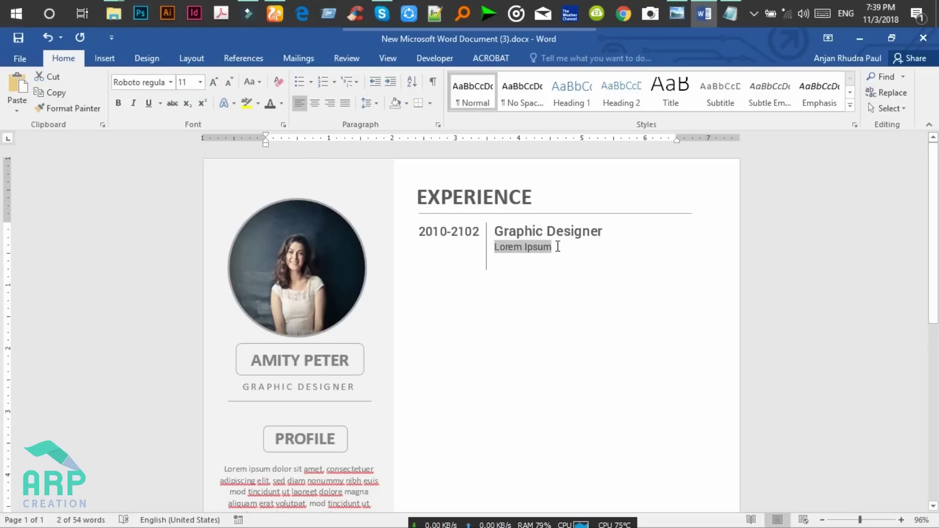
left_click(557, 246)
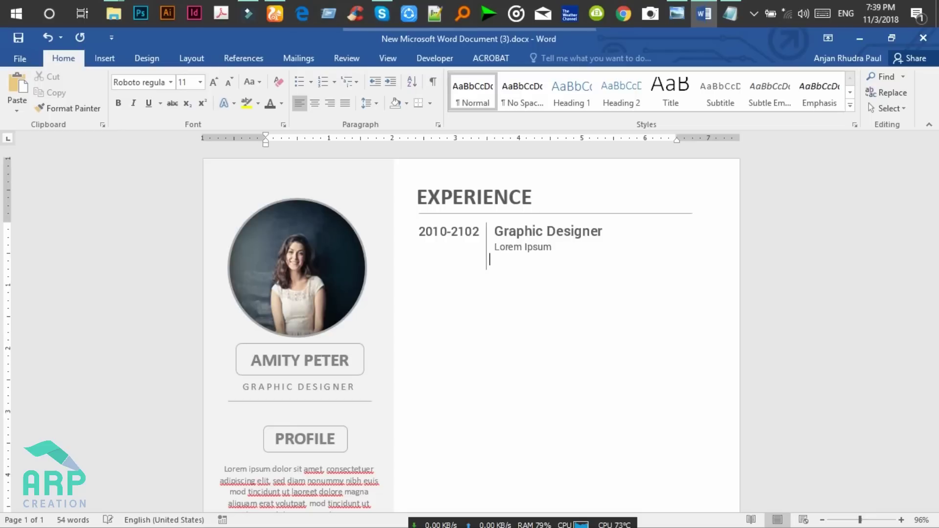
Add a 'Lorem ispum' line below Lorem Ipsum in Roboto Light at 9 pt
type("Lorem ispum")
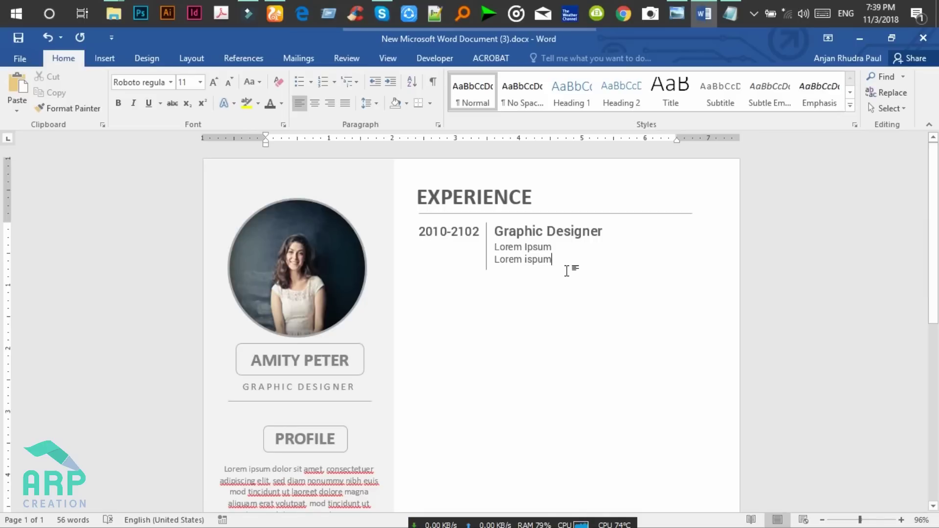
left_click_drag(552, 260, 492, 259)
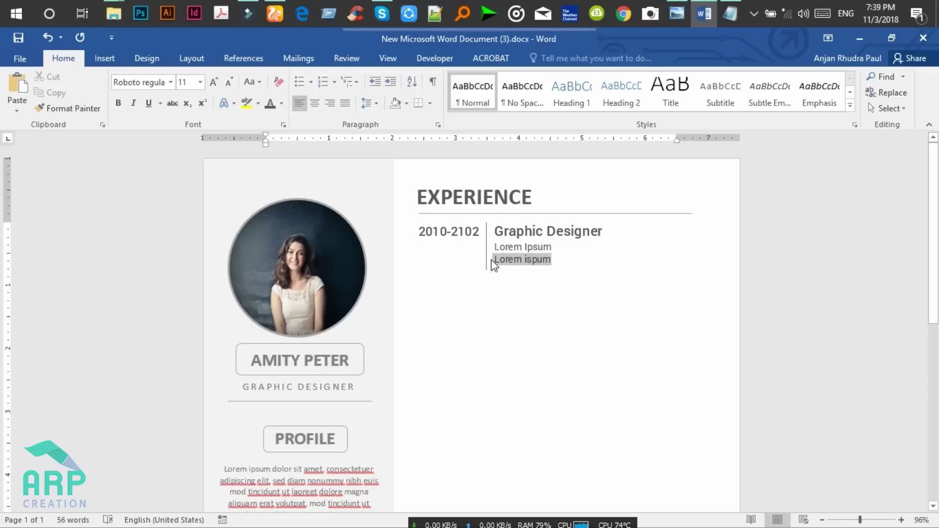
left_click(160, 82)
type("Roboto Light")
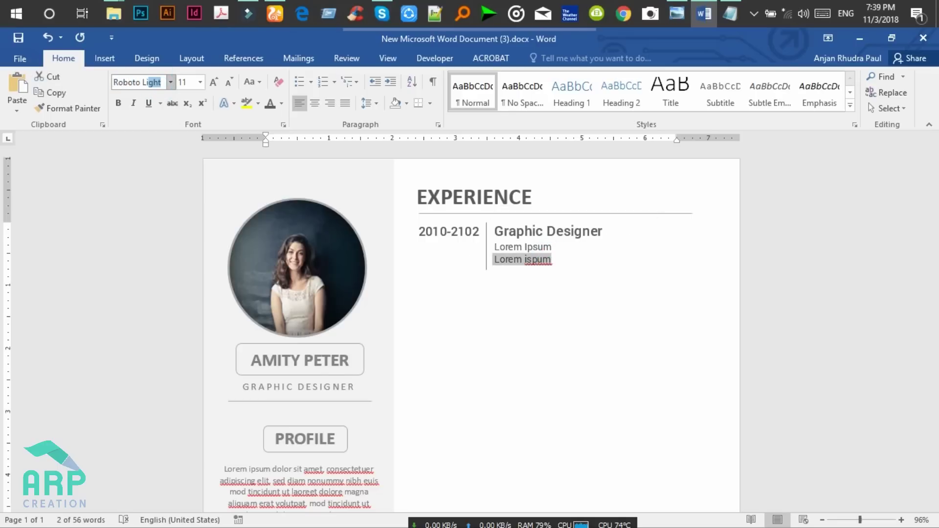
type(" 9")
key("BackSpace")
key("BackSpace")
key("Return")
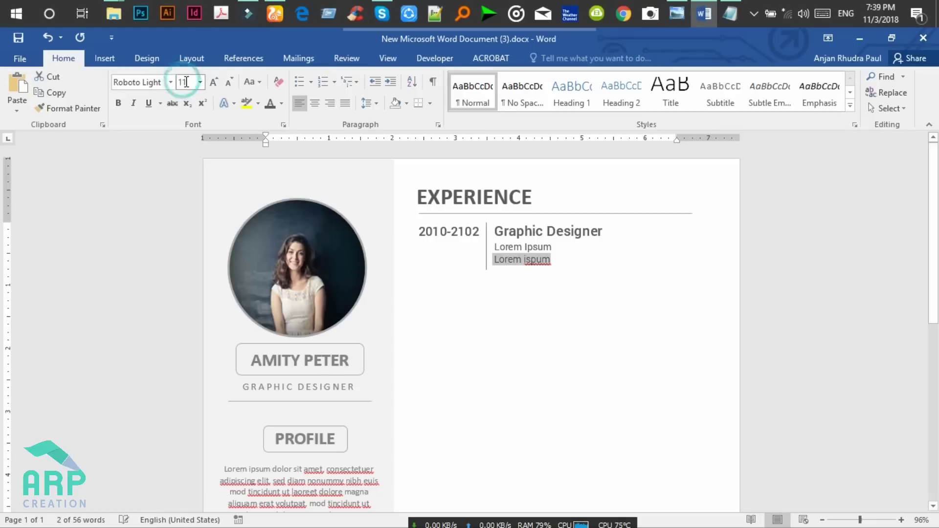
left_click(190, 82)
type("9")
key("Return")
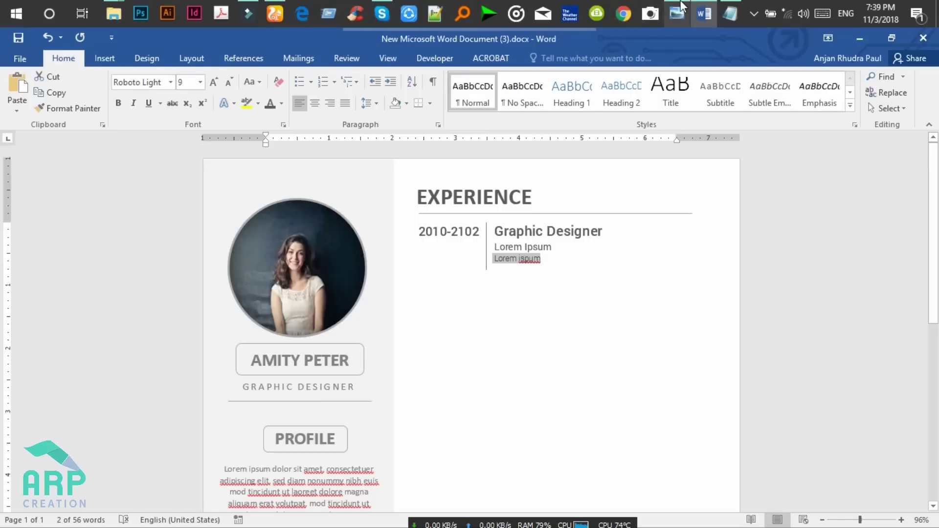
Copy placeholder text from Lorem through laoreet in the Notepad text file
left_click(730, 13)
double_click(662, 68)
left_click_drag(662, 68, 28, 58)
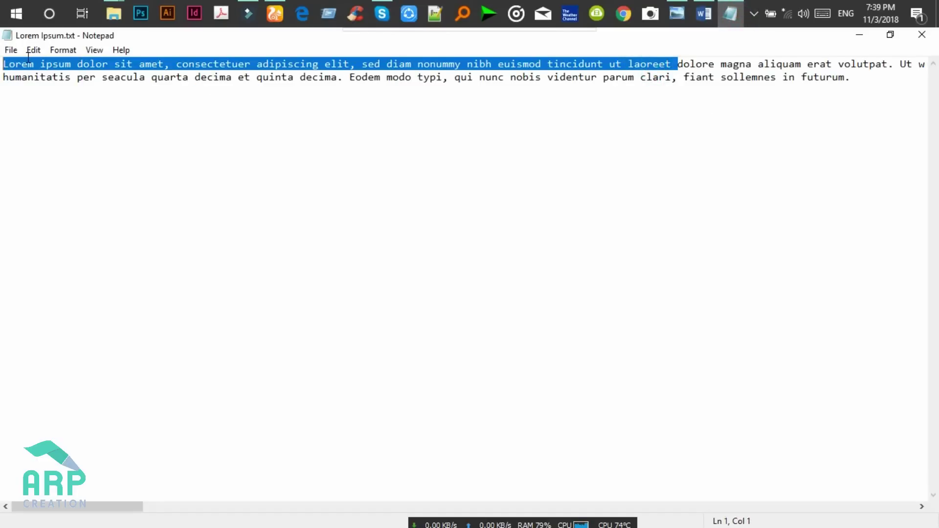
left_click(857, 36)
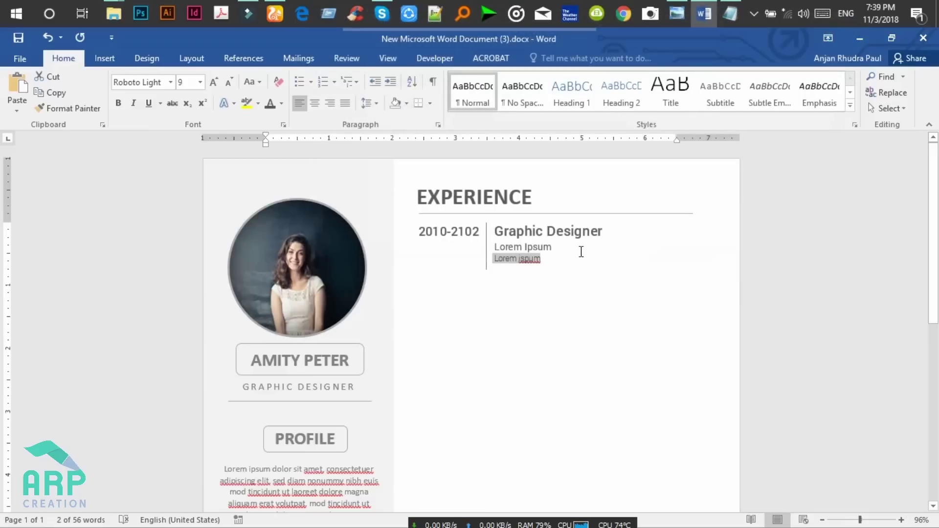
Paste the placeholder sentence after the third line and delete the spaces before its second line
left_click(546, 260)
key("ctrl+v")
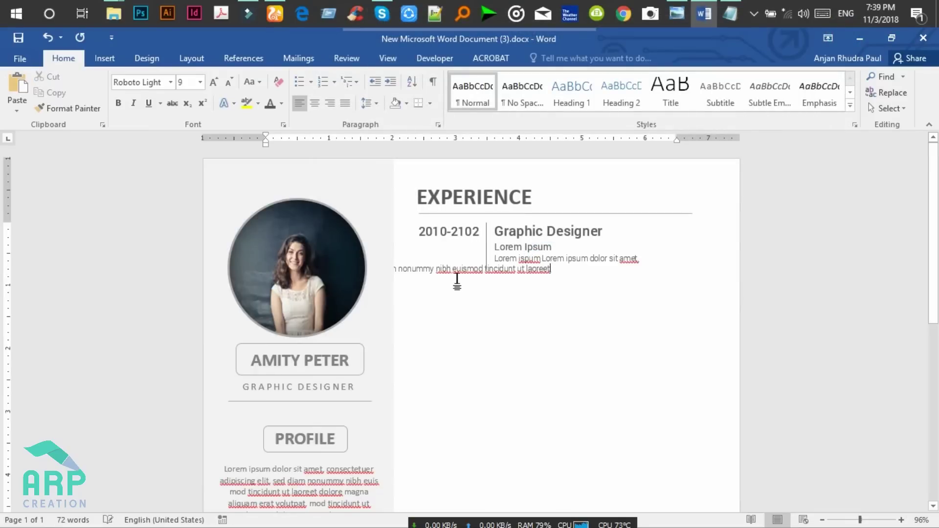
left_click(635, 259)
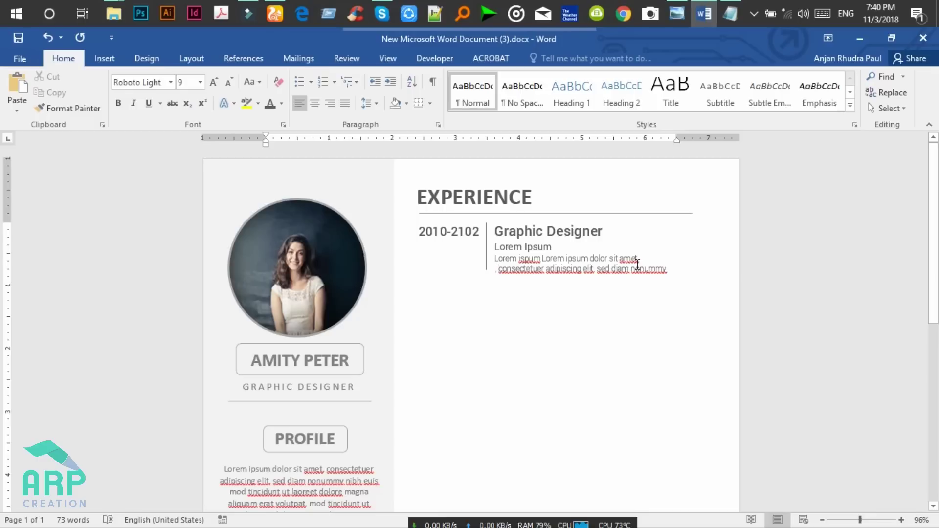
key("BackSpace")
key("BackSpace")
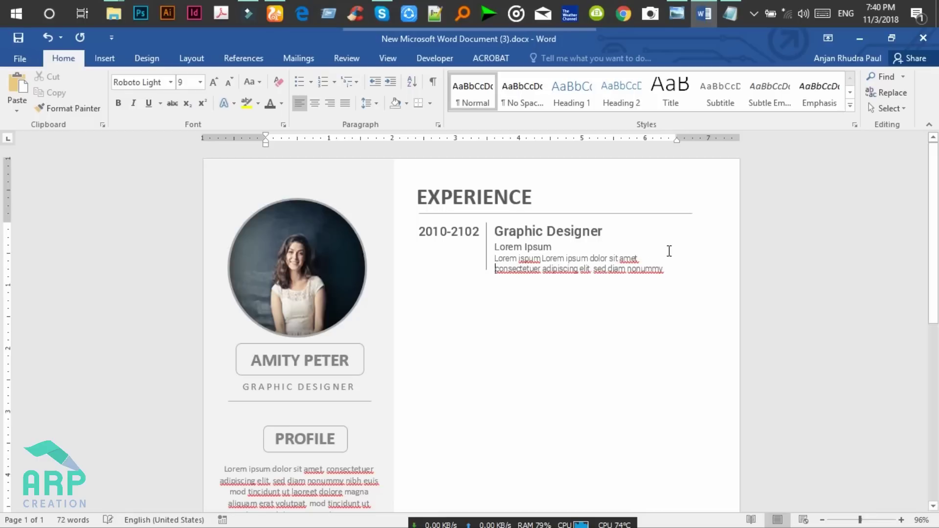
left_click(646, 259)
left_click(668, 266)
Paste a copy of the Graphic Designer entry below the first and align its date
left_click_drag(672, 270, 416, 232)
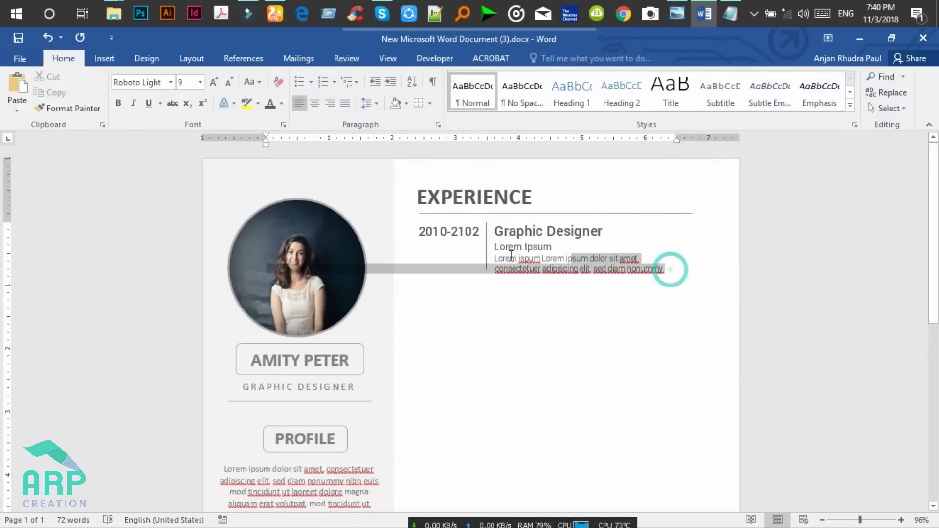
left_click_drag(419, 233, 418, 233)
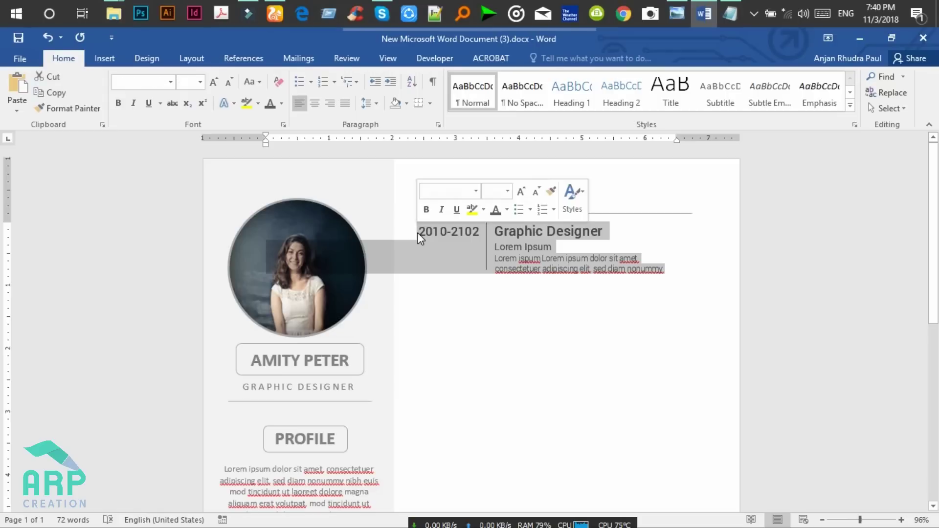
left_click(436, 292)
double_click(456, 292)
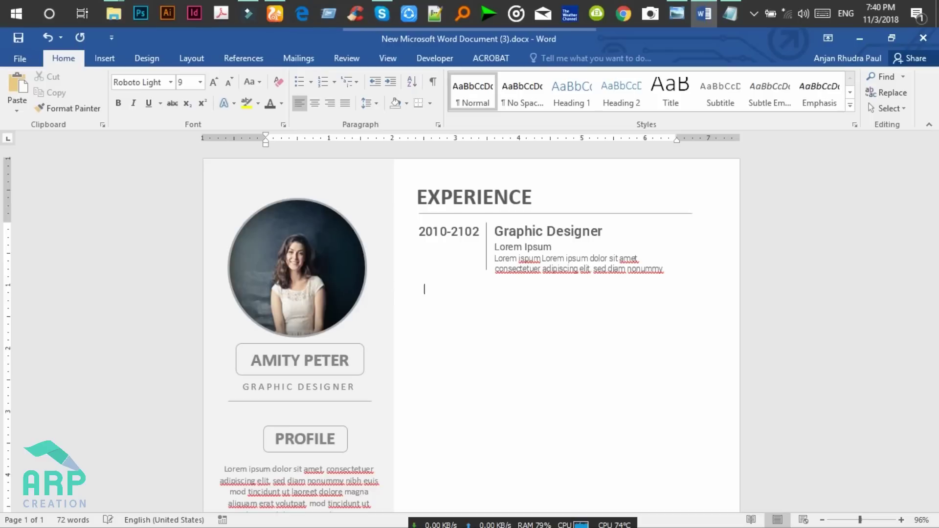
key("ctrl+v")
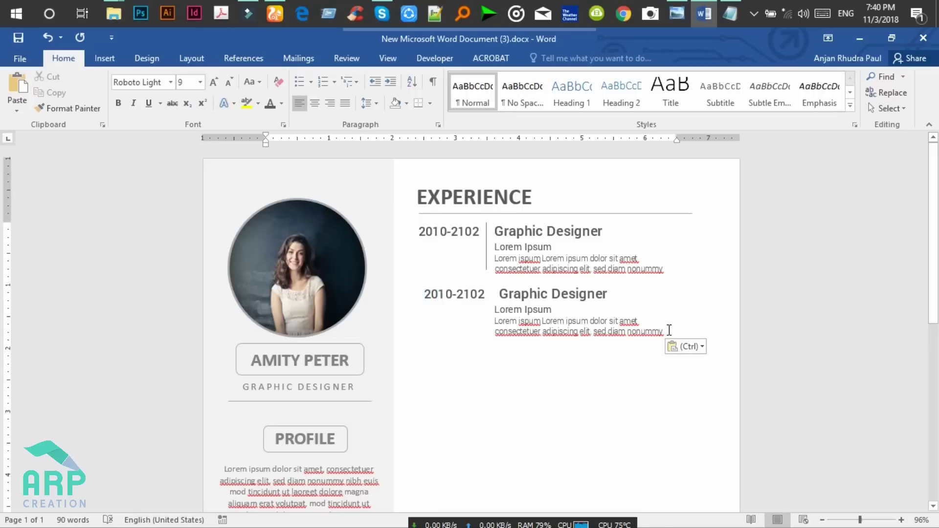
left_click_drag(666, 332, 416, 293)
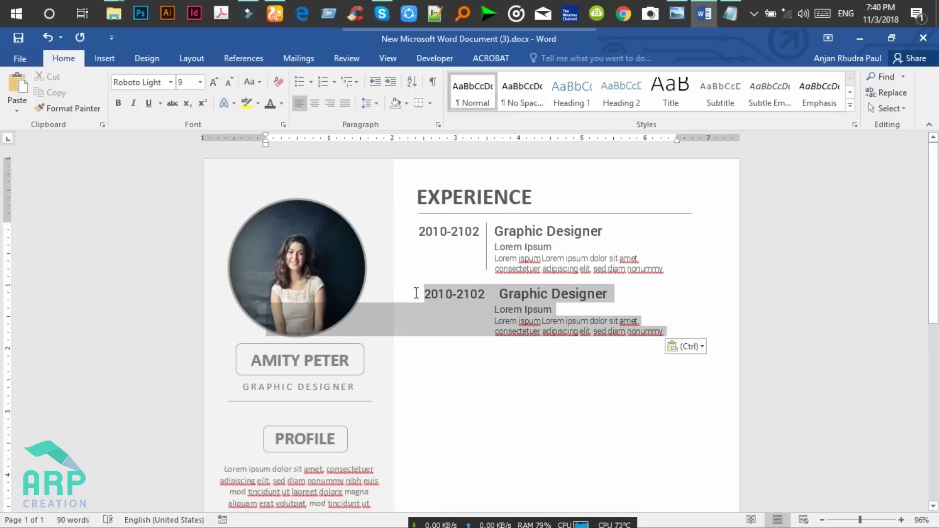
key("Delete")
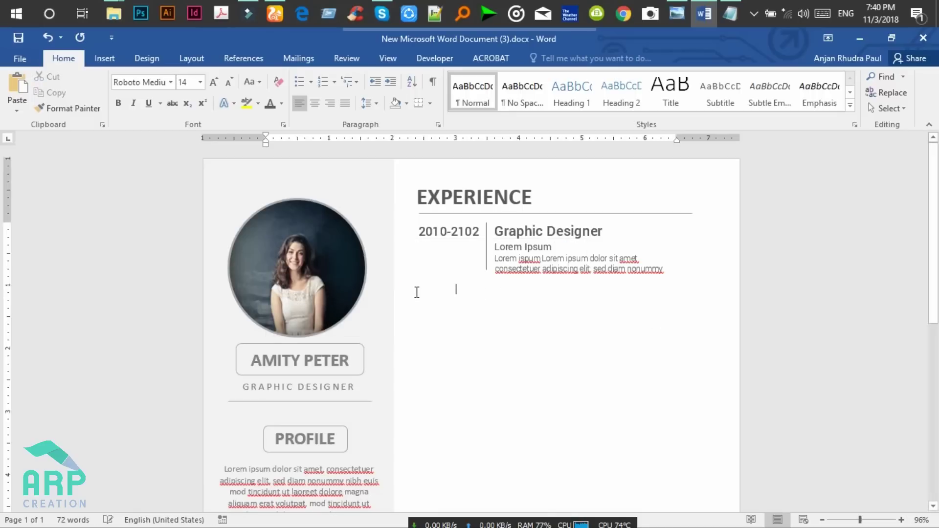
key("ctrl+z")
left_click(428, 296)
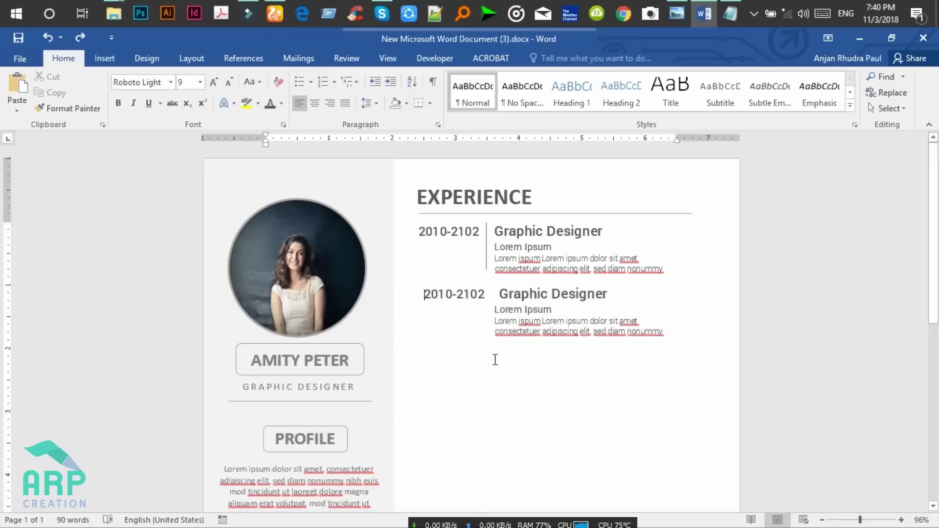
key("BackSpace")
key("BackSpace")
key("BackSpace")
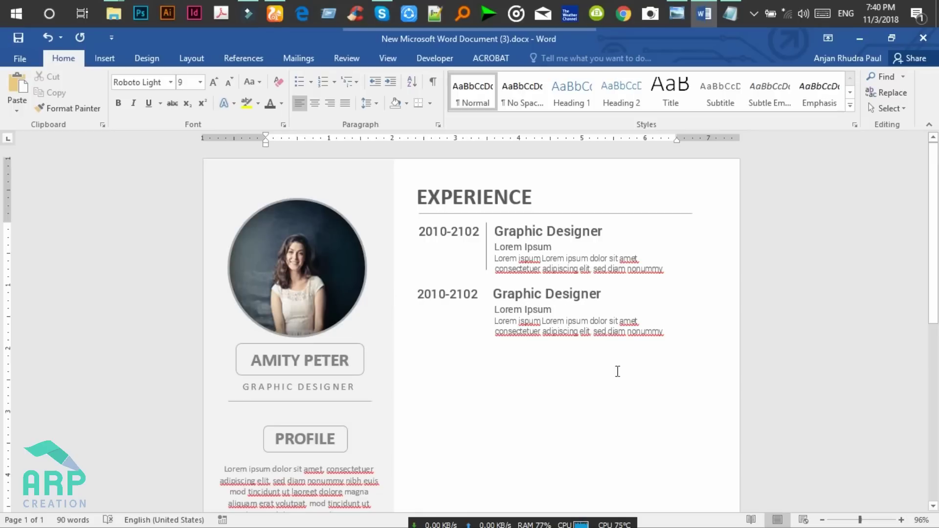
Copy the vertical divider beside the second entry and paste a third entry below
left_click(486, 246)
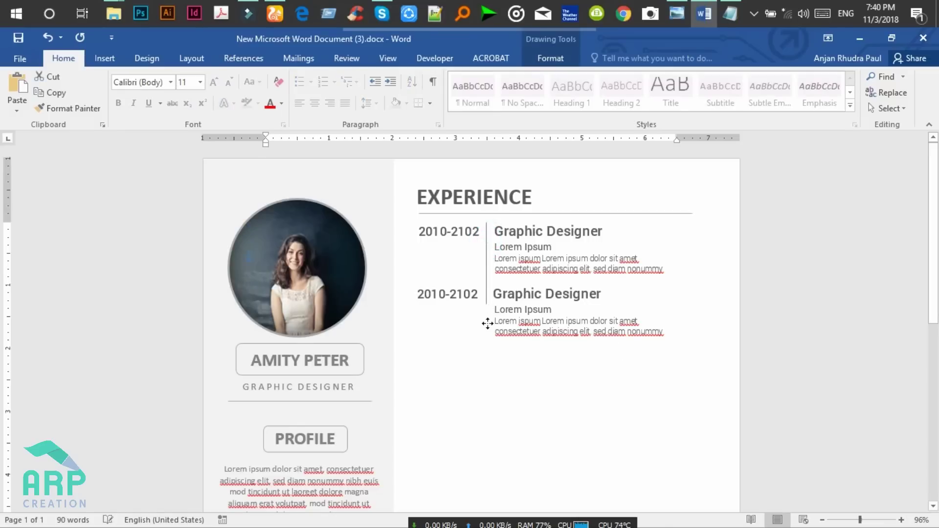
mouse_move(489, 298)
left_mouse_down()
mouse_move(486, 315)
mouse_move(490, 299)
left_mouse_up()
left_click_drag(487, 294, 486, 294)
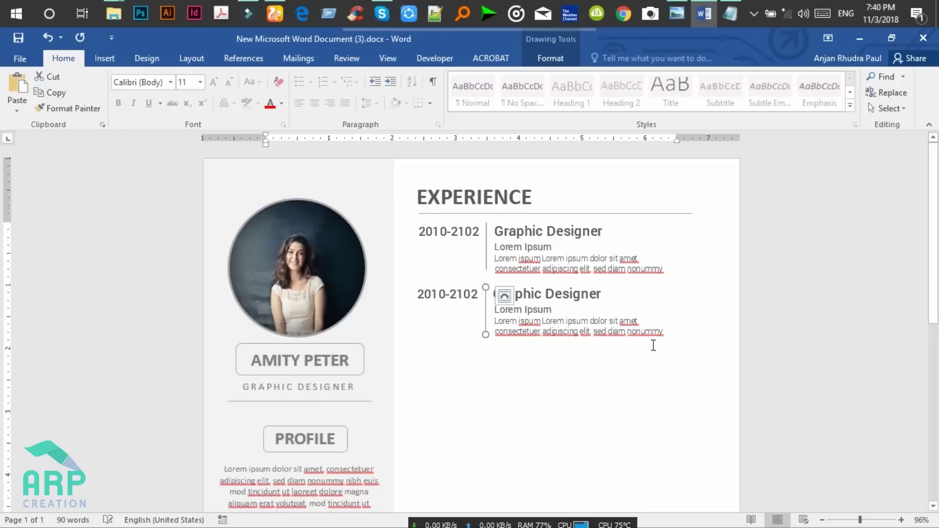
left_click(680, 338)
key("ctrl+z")
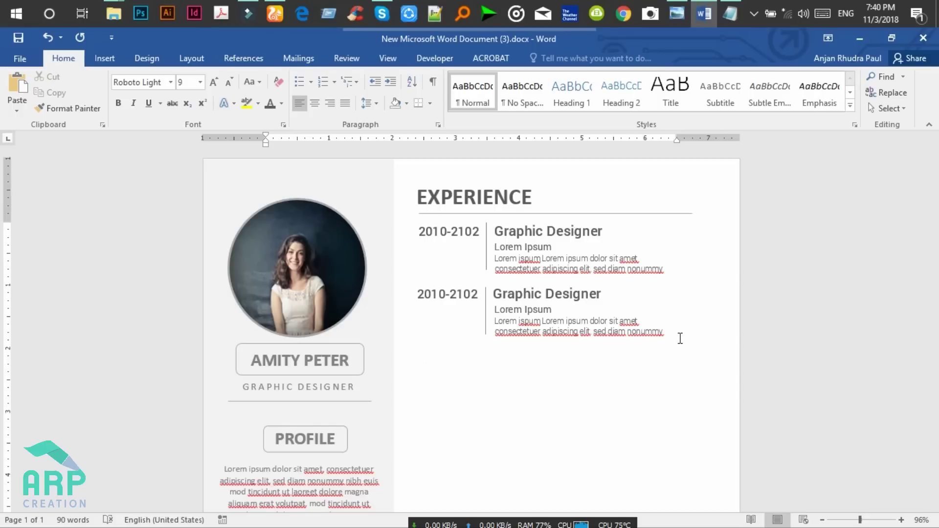
key("ctrl+v")
left_click(424, 357)
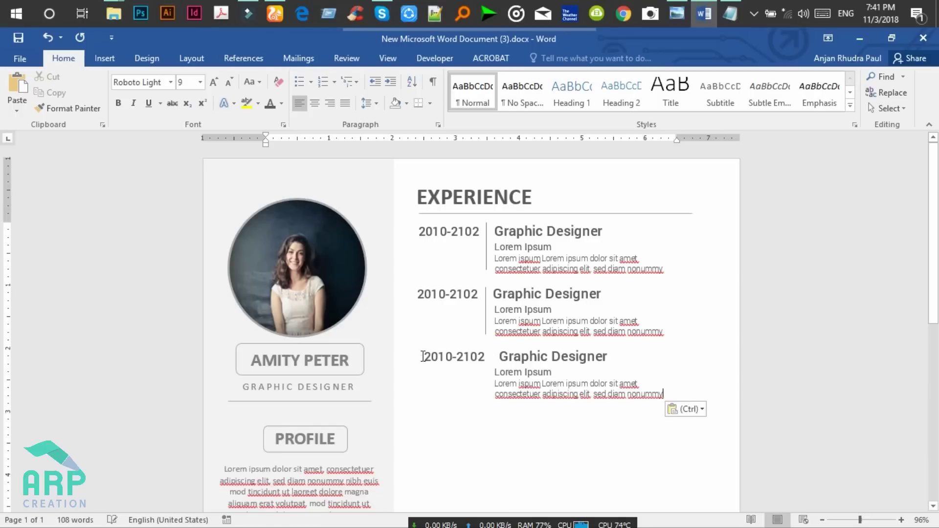
Line up the third entry's date and copy a vertical divider down beside it
key("BackSpace")
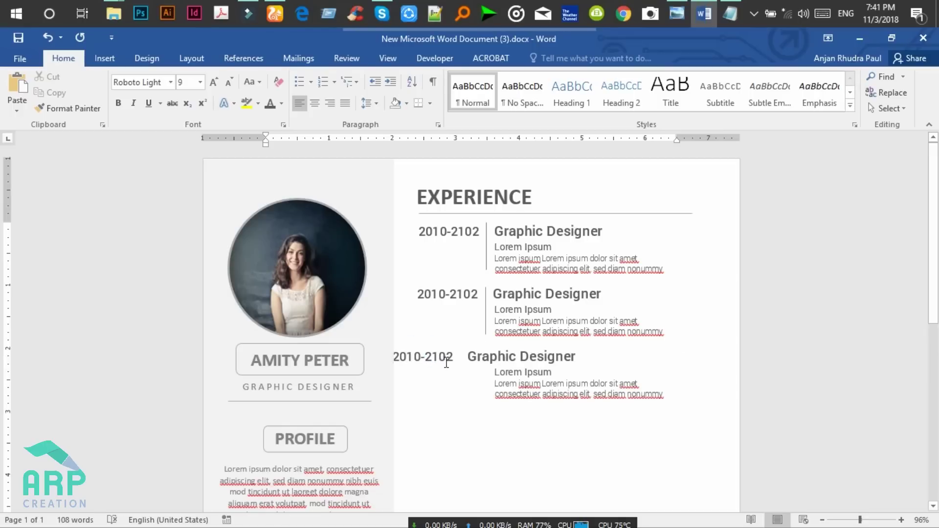
left_click(484, 309)
mouse_move(487, 352)
left_mouse_down()
mouse_move(490, 367)
mouse_move(487, 351)
left_mouse_up()
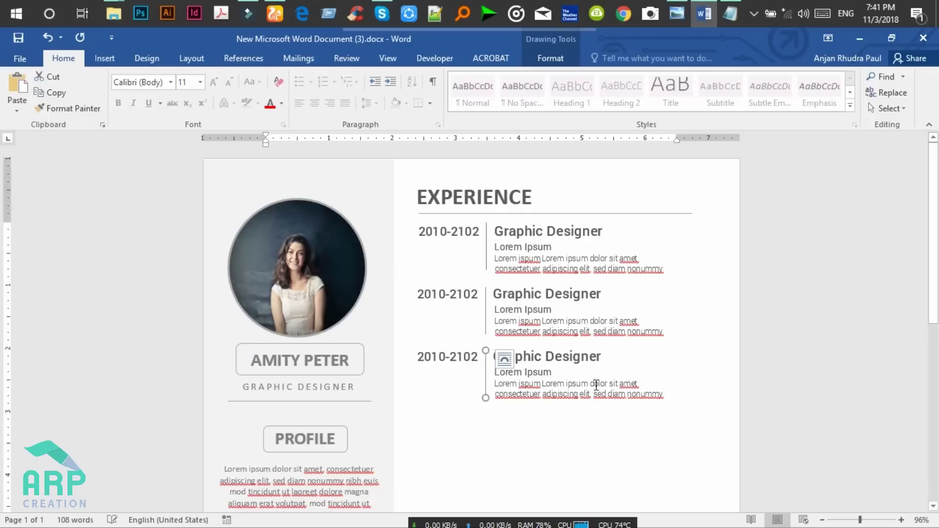
mouse_move(670, 394)
left_mouse_down()
mouse_move(448, 236)
mouse_move(415, 190)
mouse_move(447, 224)
left_mouse_up()
left_click(448, 223)
left_click(462, 197)
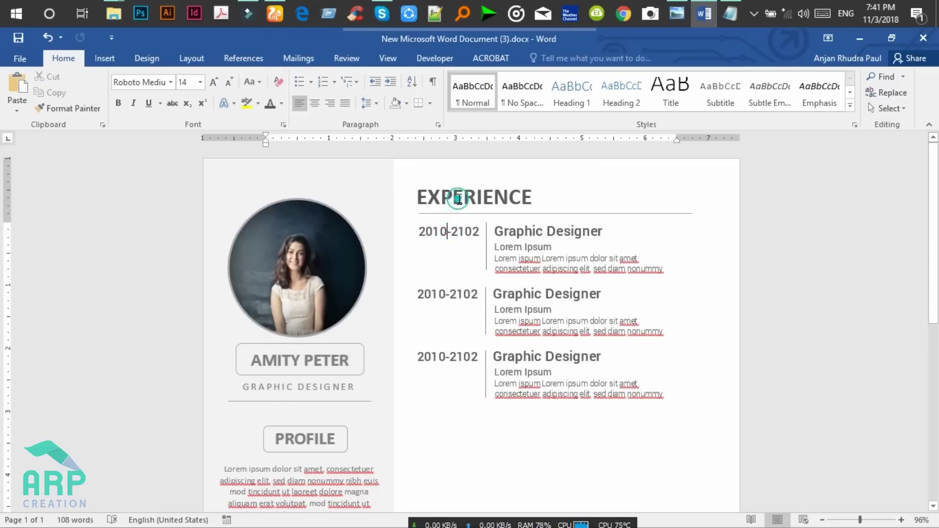
left_click(492, 181)
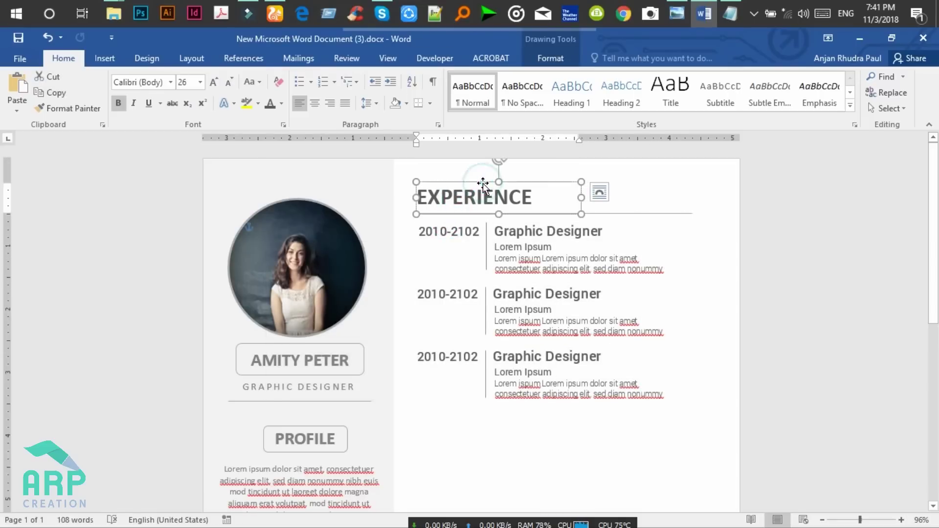
left_click(673, 214, "ctrl")
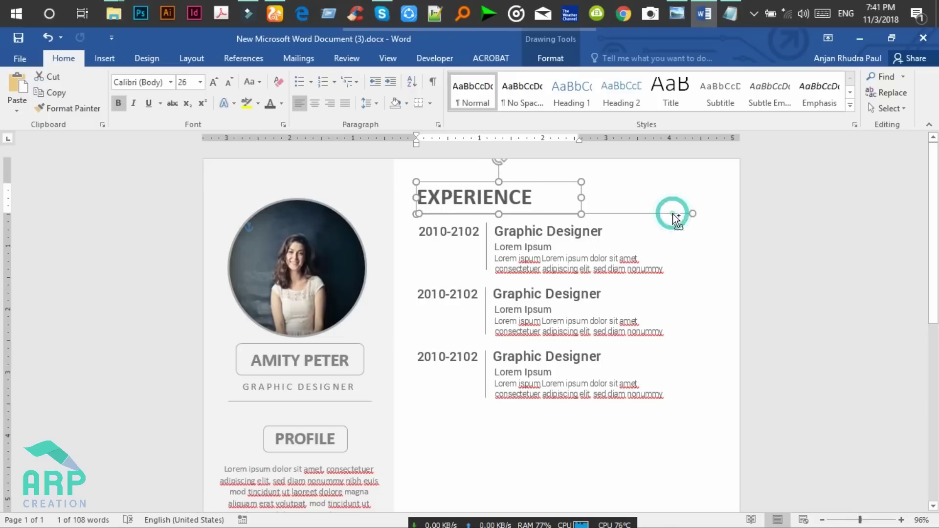
left_click(486, 231, "ctrl")
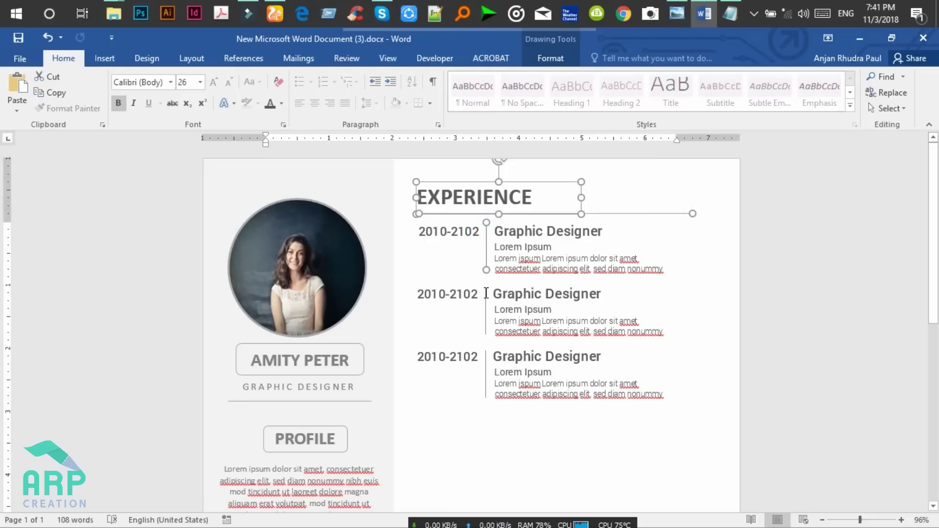
left_click(486, 304, "ctrl")
left_click(622, 268)
left_click(507, 188)
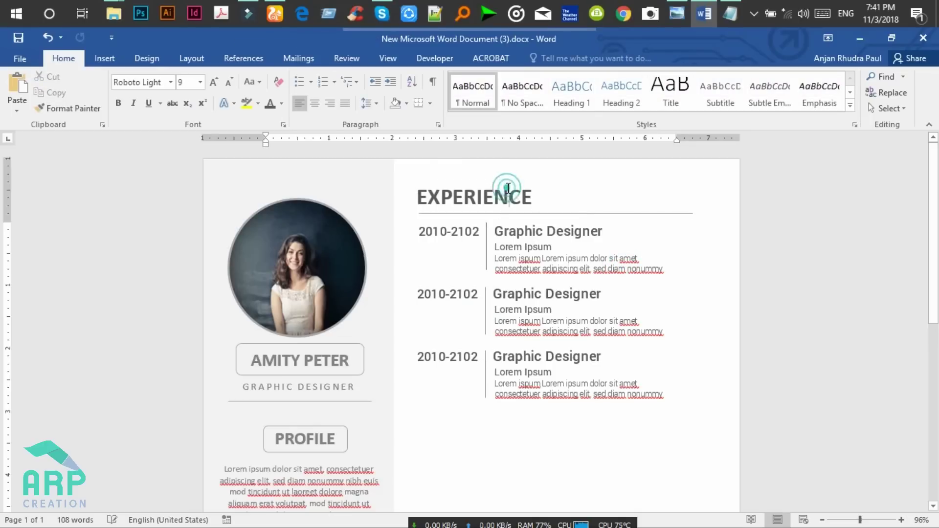
left_click(520, 181)
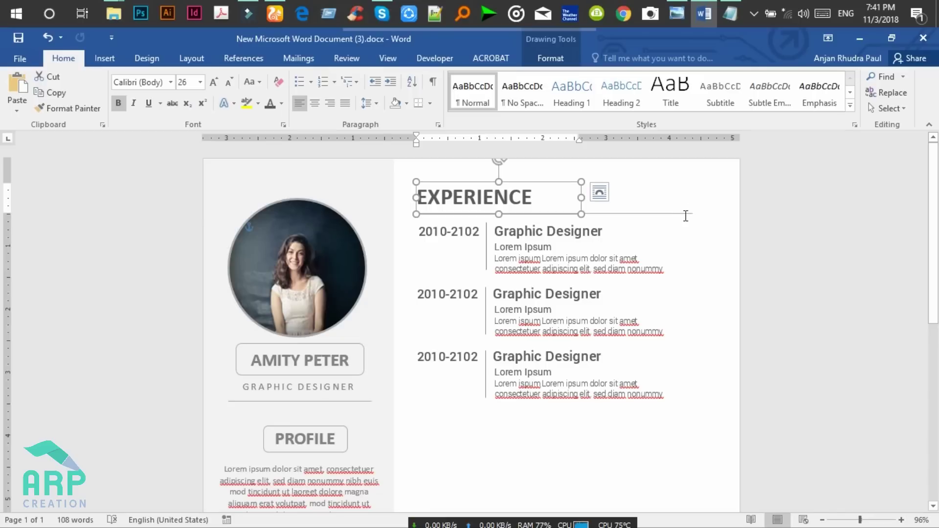
left_click(670, 236)
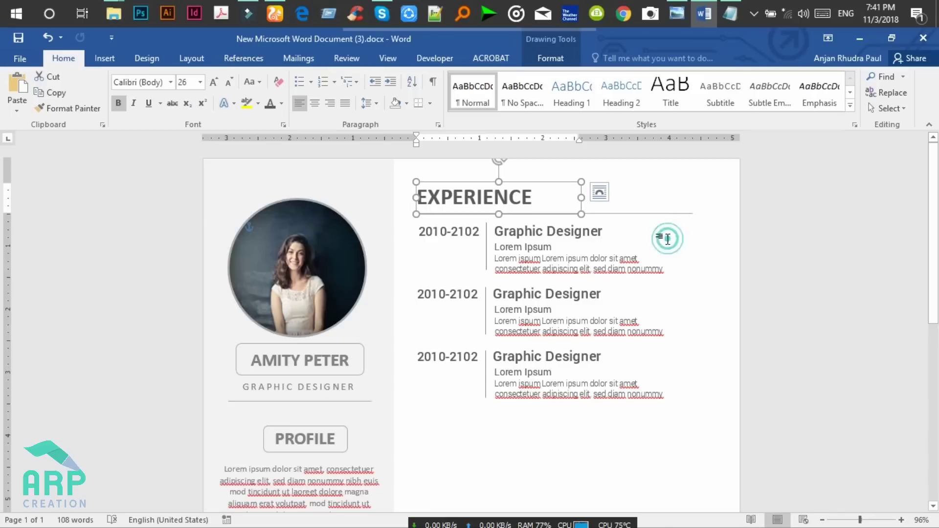
left_click(481, 185)
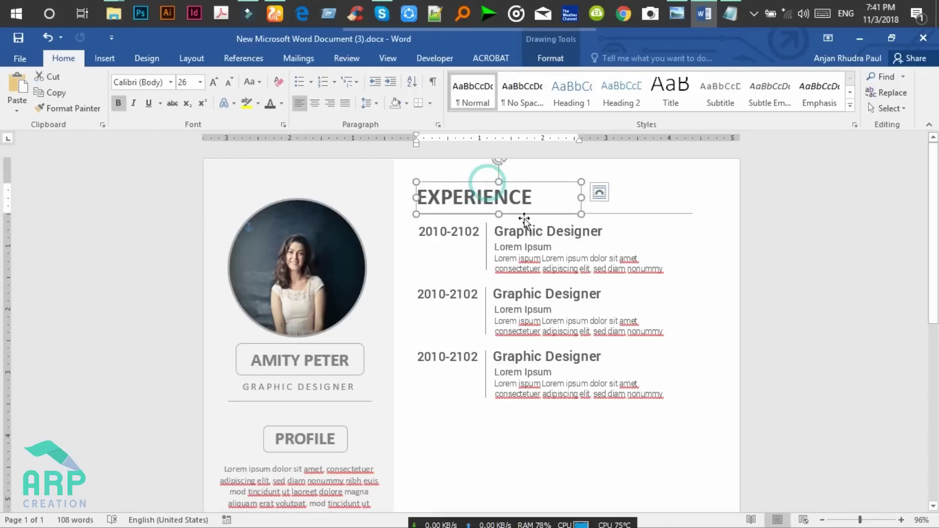
left_click(533, 259)
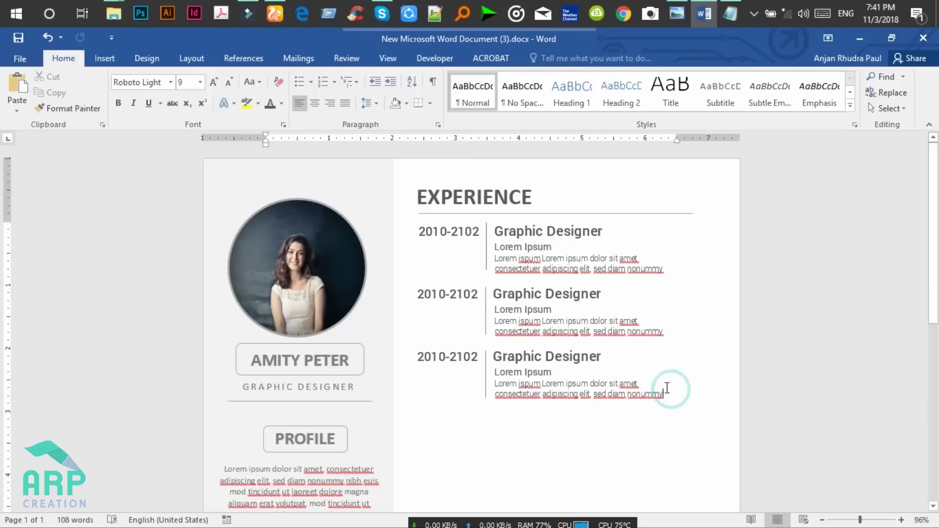
left_click(509, 200)
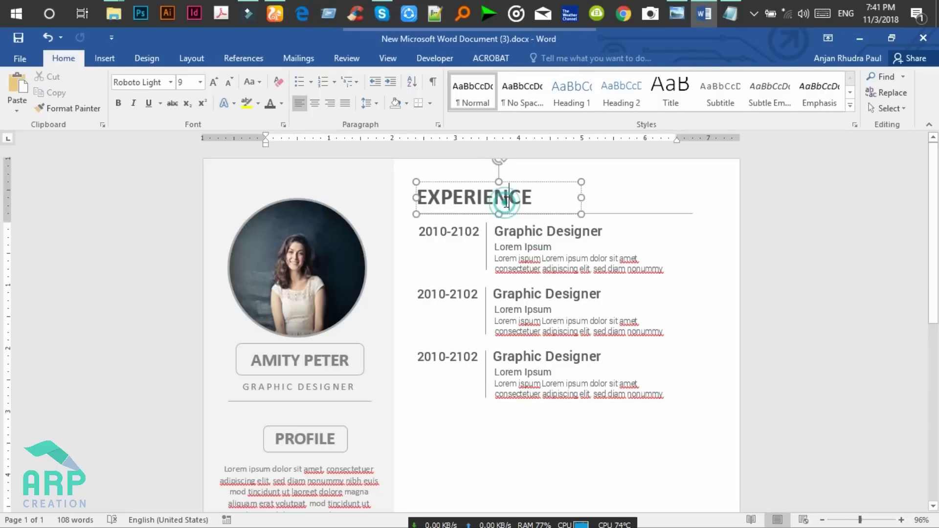
left_click(528, 183)
left_click(599, 196)
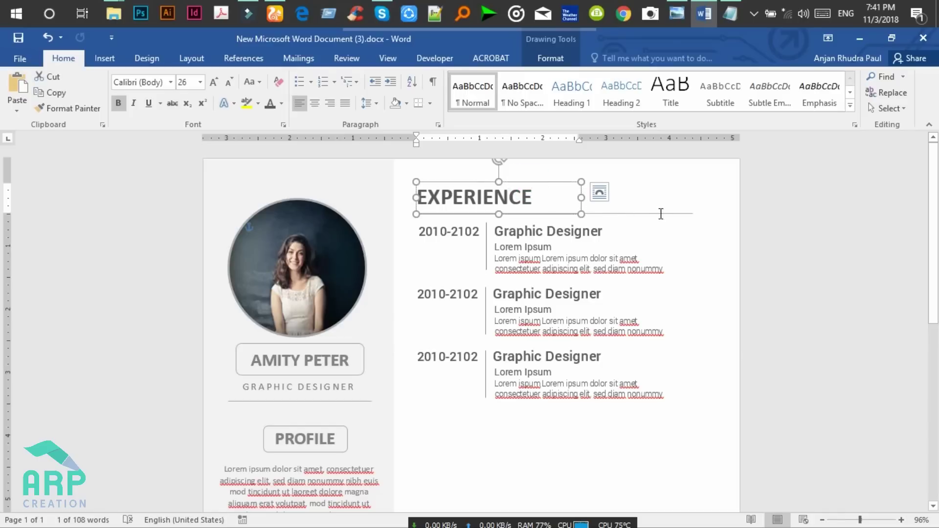
left_click(607, 213)
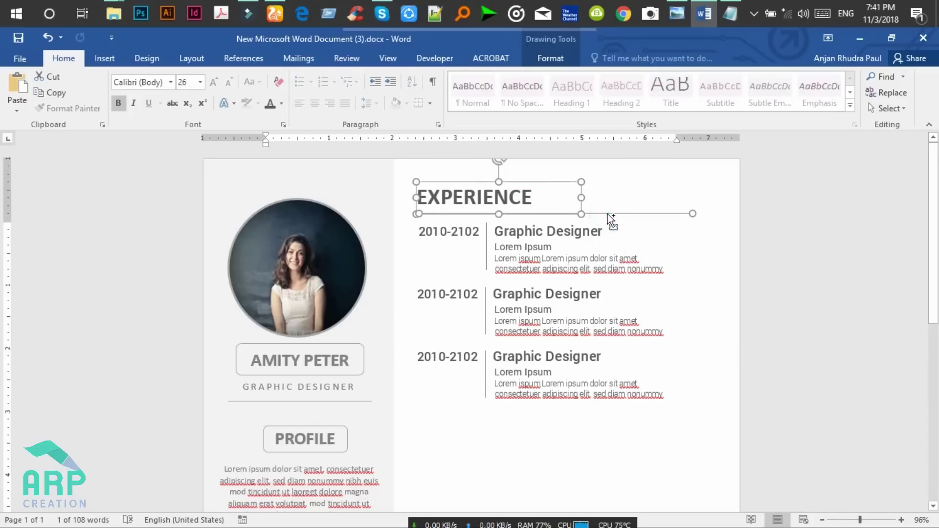
left_click(486, 245, "shift")
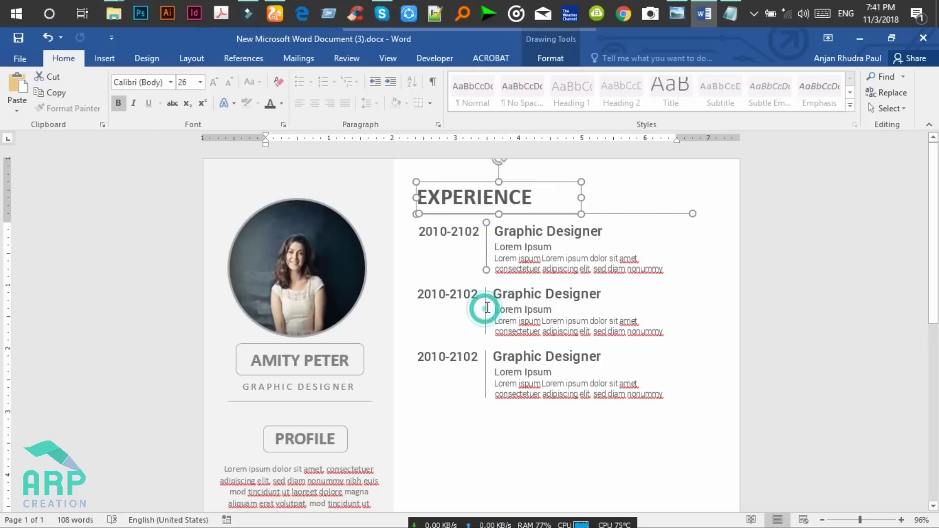
left_click(485, 309)
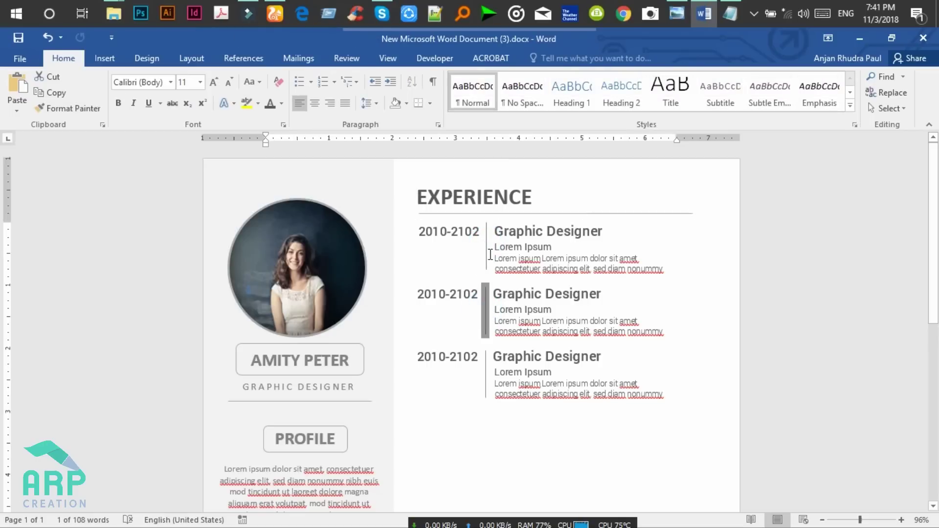
left_click(495, 196)
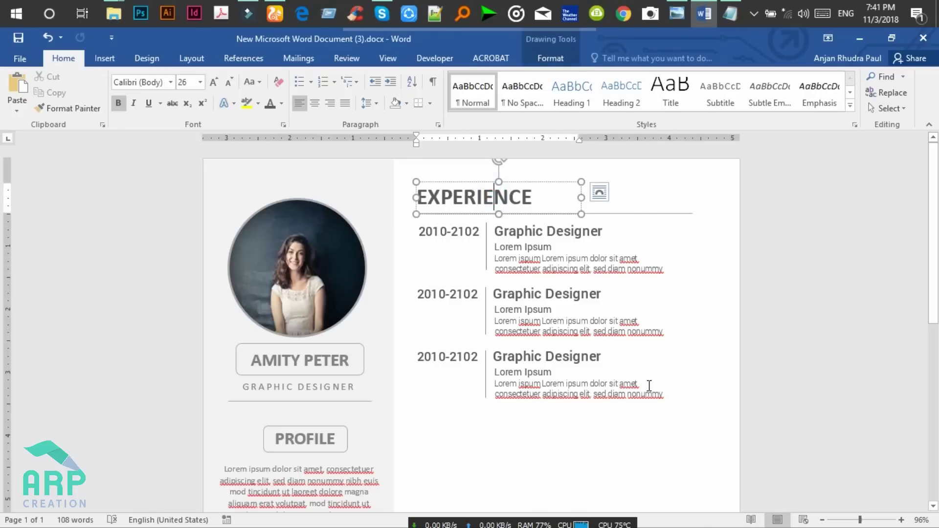
left_click(669, 396)
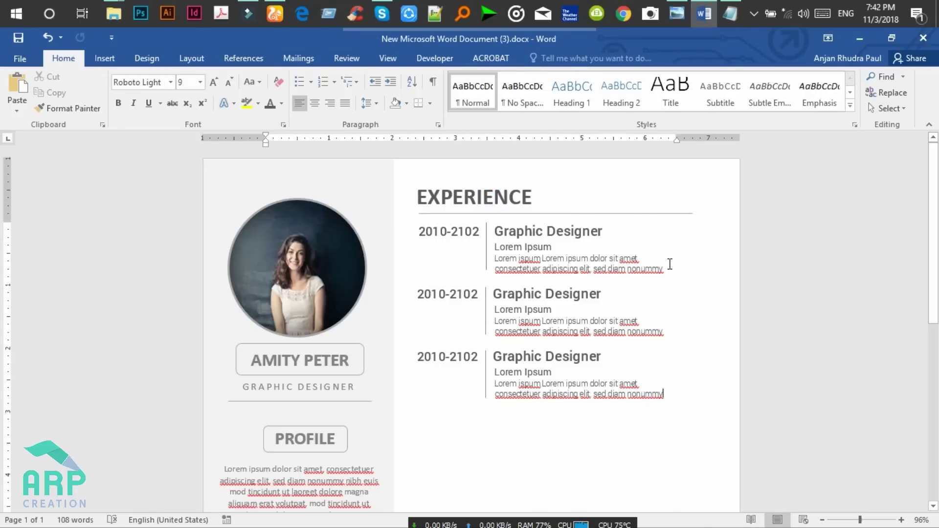
left_click(513, 193)
left_click(523, 183)
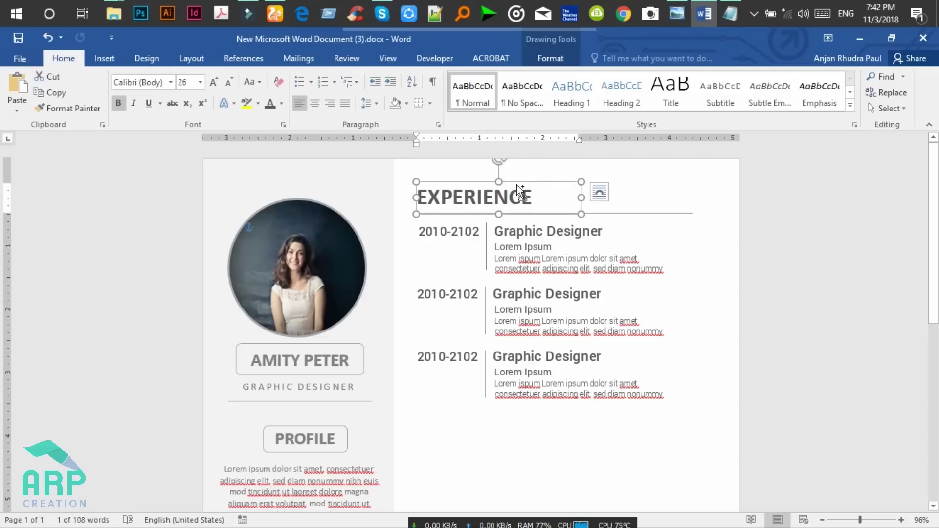
left_click_drag(519, 183, 522, 423)
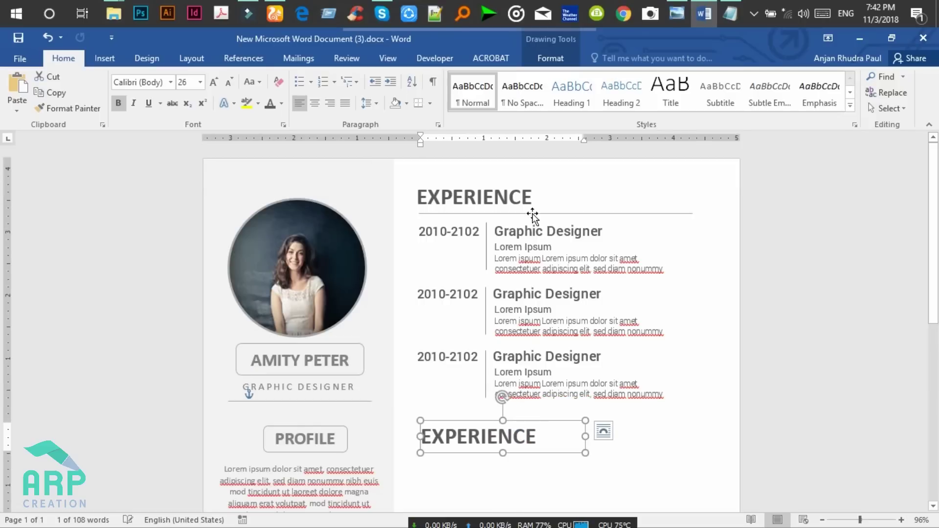
Select the three job entries together with the copied EXPERIENCE heading
mouse_move(673, 394)
left_mouse_down()
mouse_move(439, 264)
mouse_move(423, 232)
left_mouse_up()
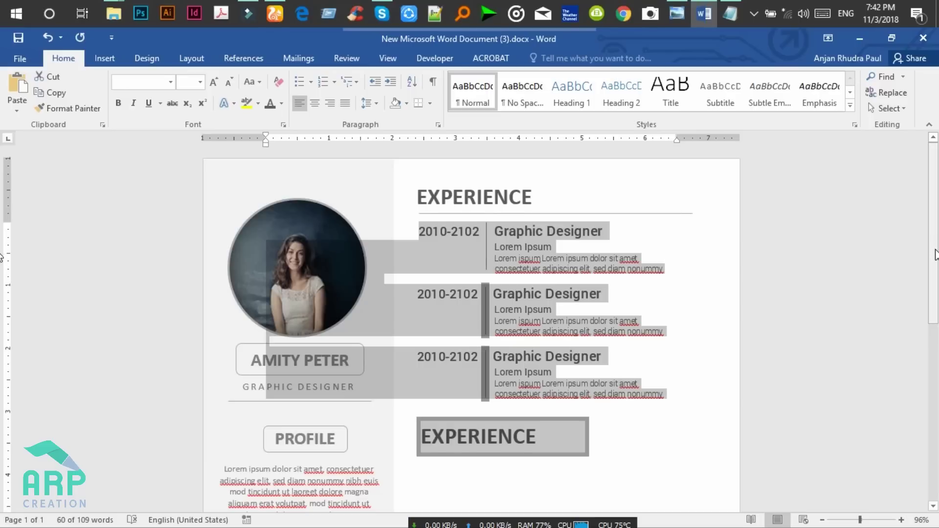
Select all three job entries and place the insertion point below the lower EXPERIENCE heading
scroll(832, 288, "down", 3)
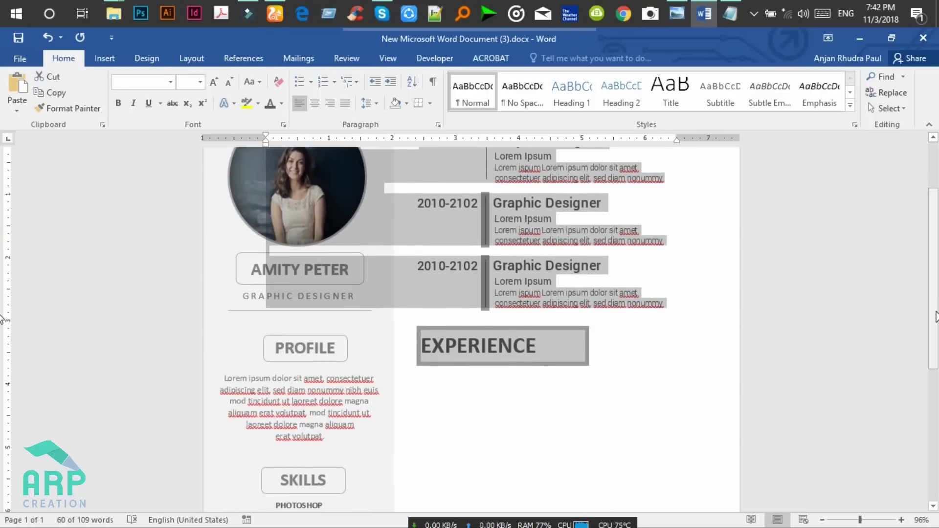
scroll(606, 354, "up", 2)
left_click(611, 352)
left_click_drag(664, 351, 412, 199)
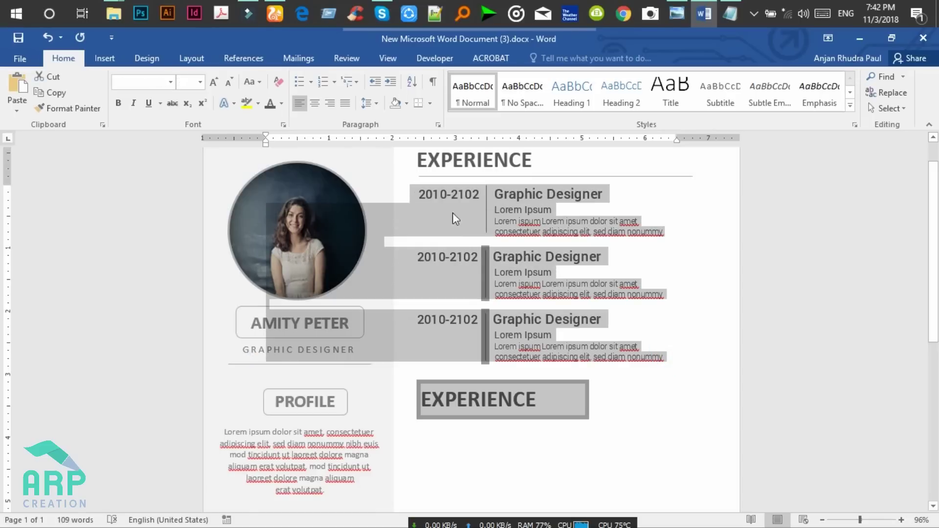
scroll(587, 343, "down", 2)
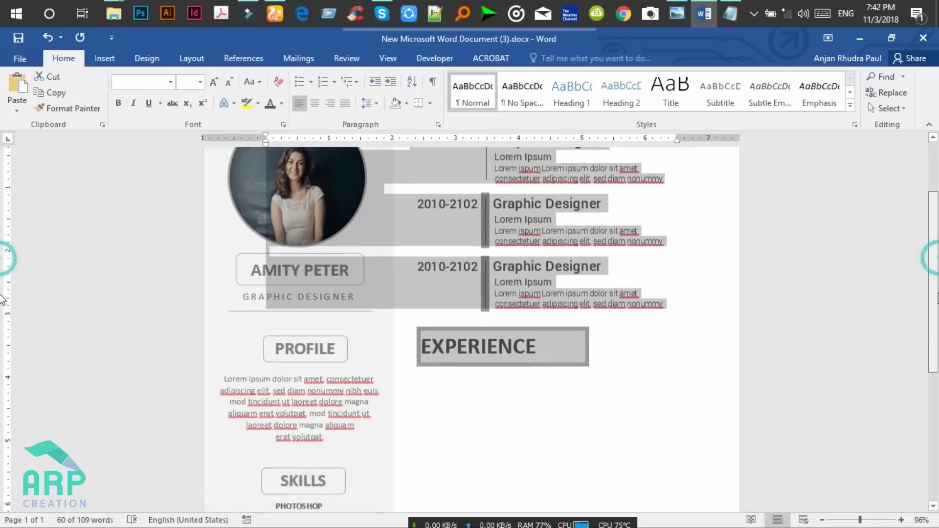
scroll(605, 357, "down", 1)
left_click(585, 361)
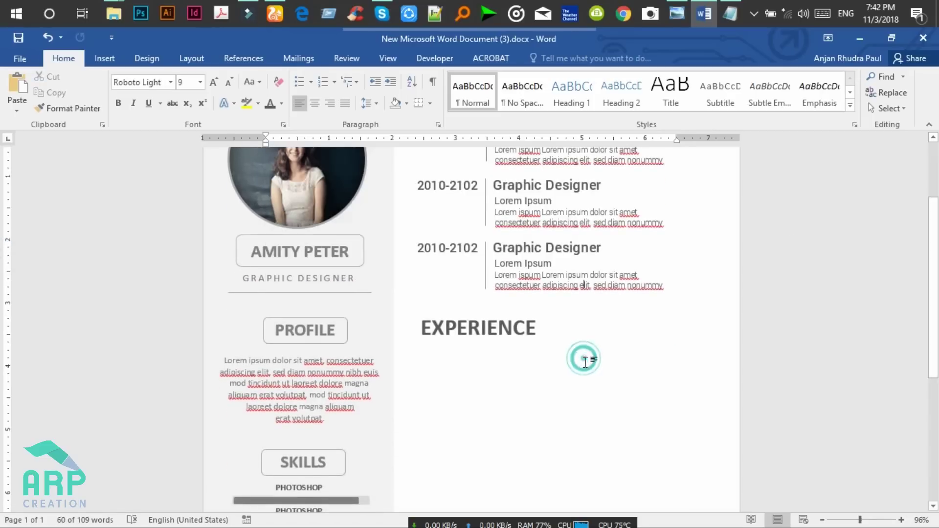
left_click(580, 327)
left_click(598, 337)
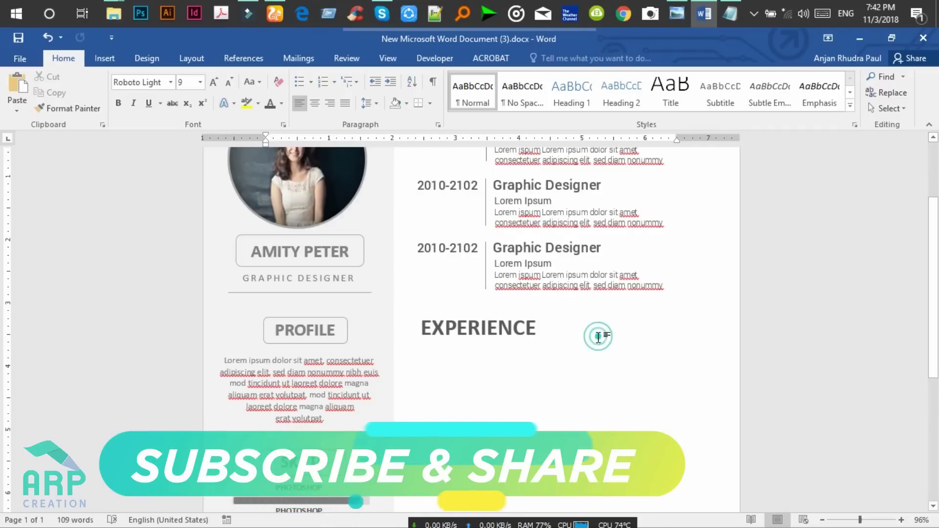
key("ctrl+z")
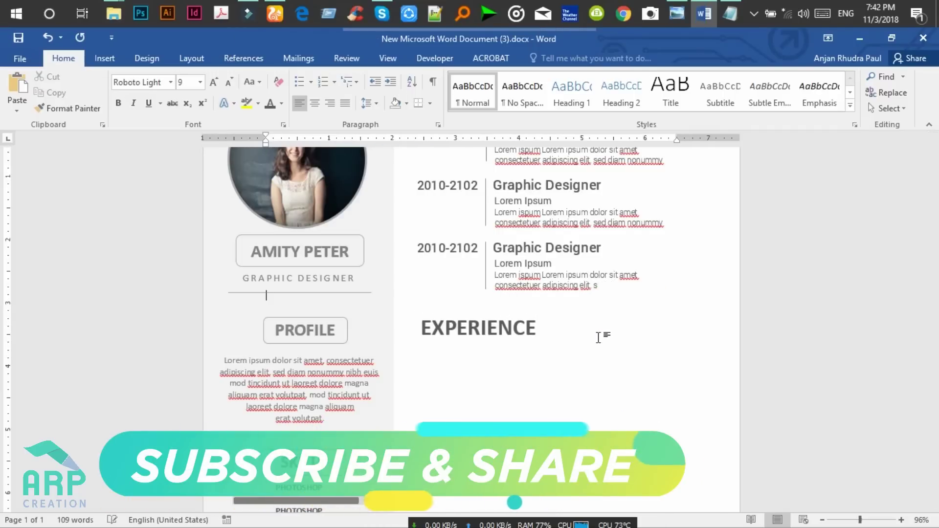
key("ctrl+z")
left_click(680, 283)
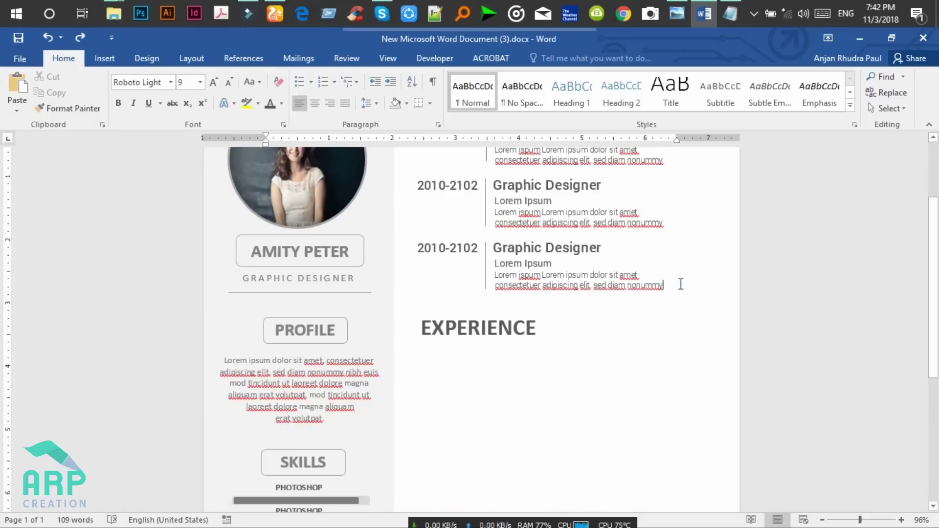
key("ctrl+y")
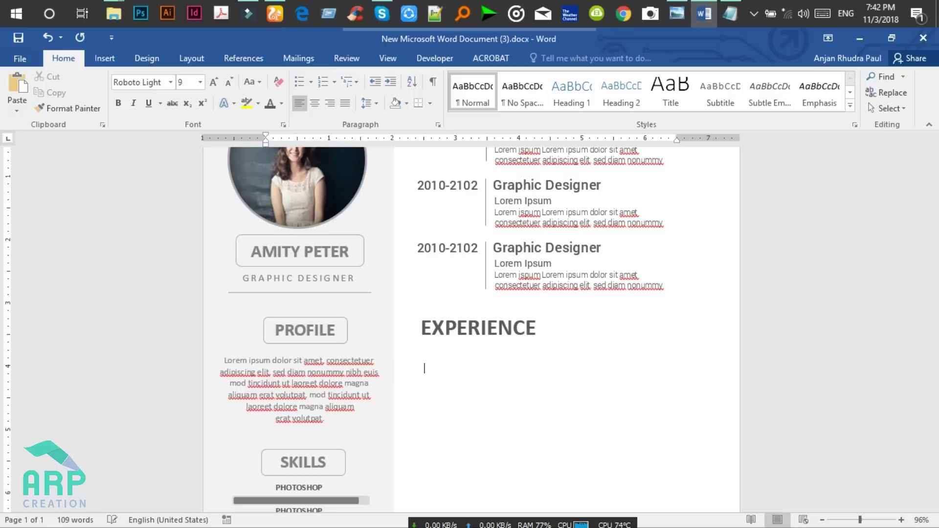
Paste the three entries under the lower heading and align the first pasted entry
key("ctrl+v")
scroll(655, 300, "down", 1)
left_click(435, 318)
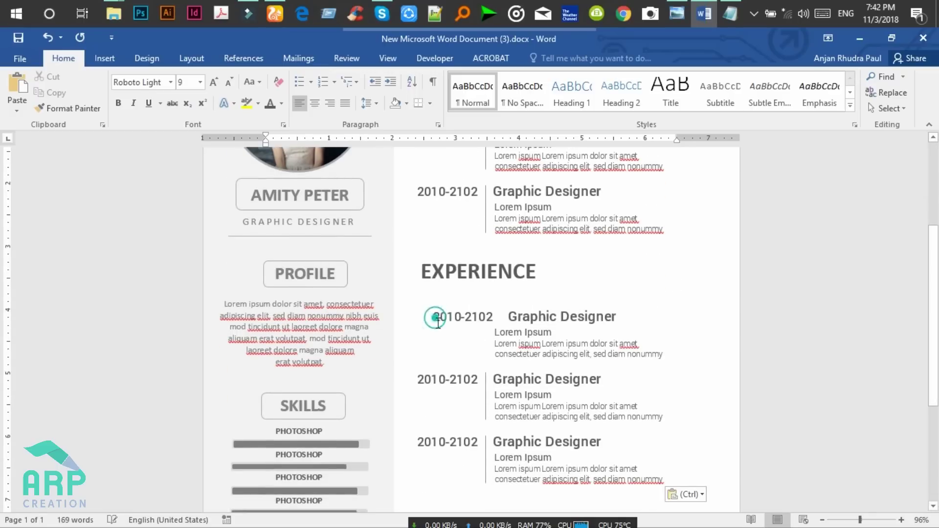
key("BackSpace")
key("BackSpace")
key("BackSpace")
key("BackSpace")
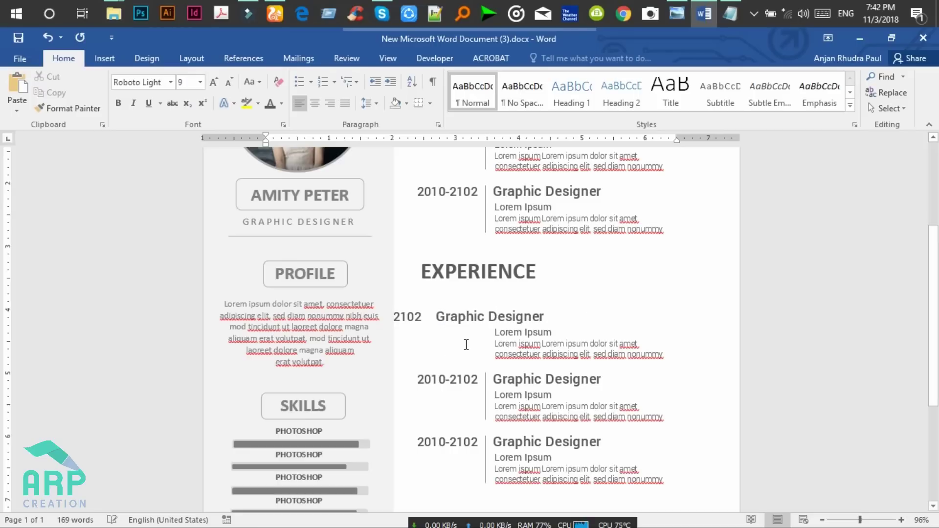
key("ctrl+z")
key("ctrl+z")
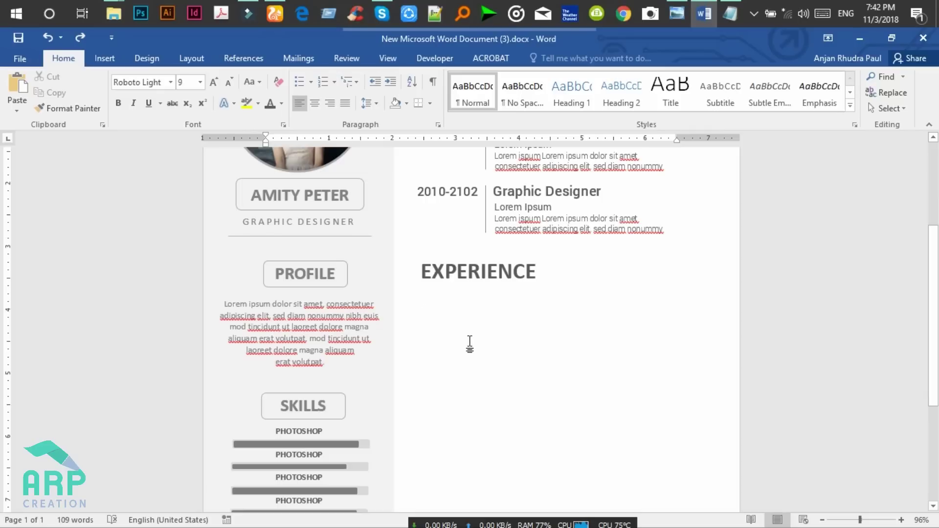
key("ctrl+v")
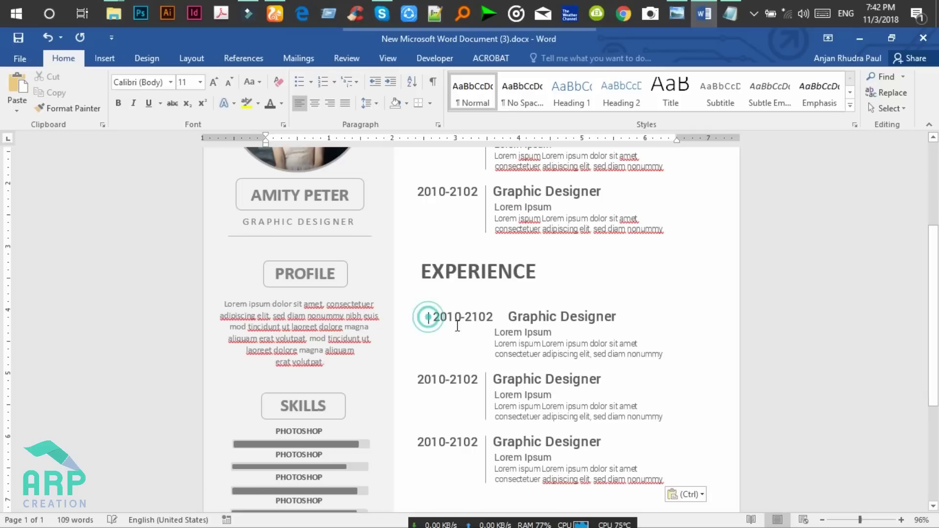
key("BackSpace")
key("BackSpace")
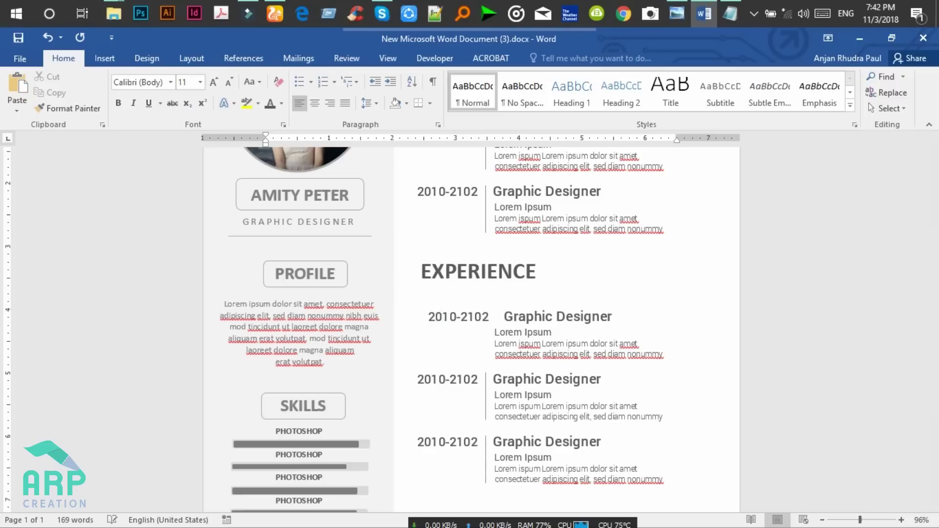
key("BackSpace")
key("ctrl+z")
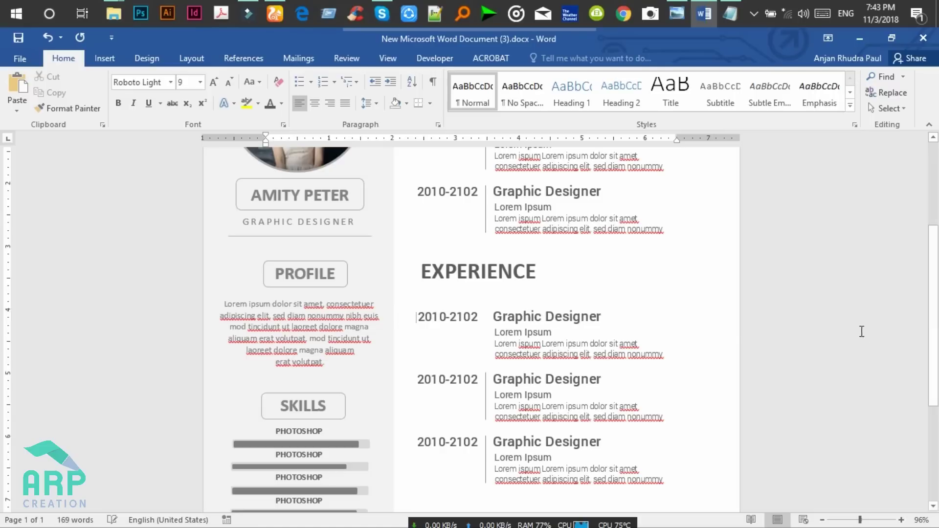
scroll(2, 336, "up", 5)
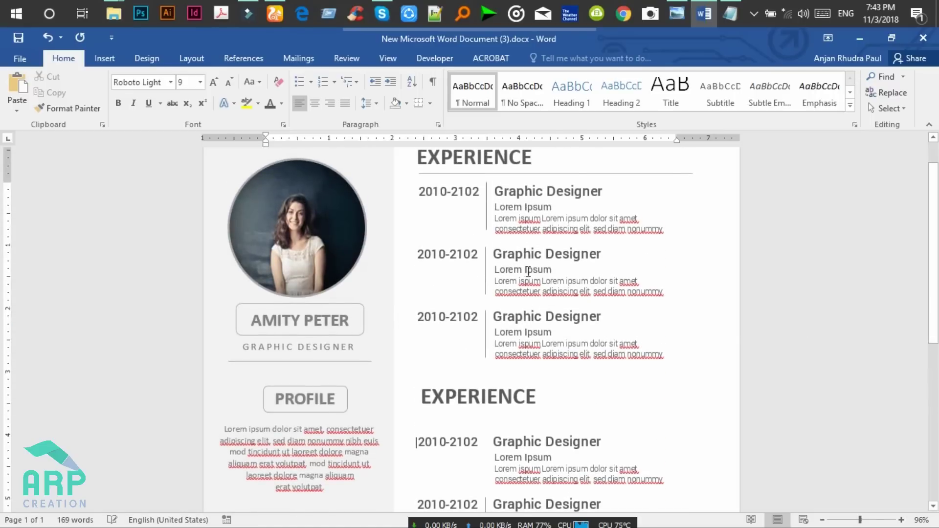
Copy the heading divider and vertical timeline line under the second heading, nudging them into place
scroll(3, 311, "up", 2)
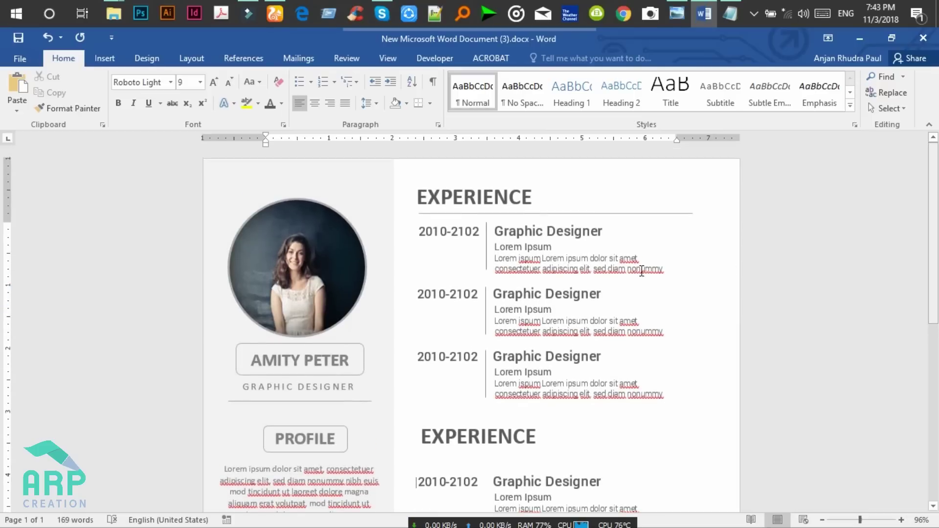
left_click(510, 214)
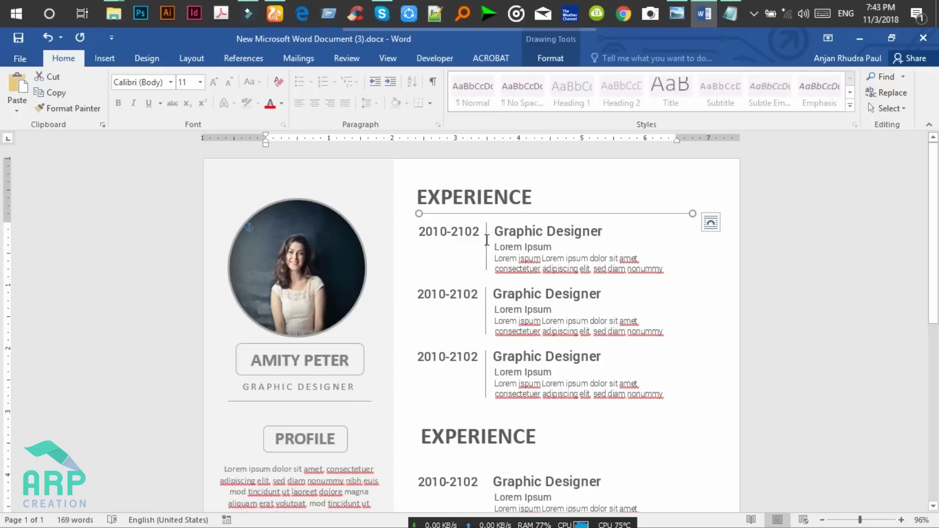
left_click(487, 247)
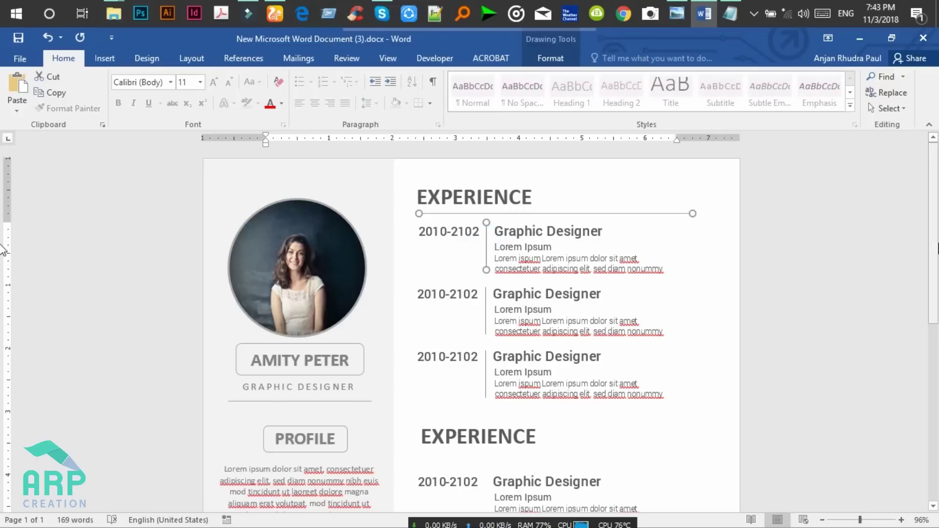
scroll(3, 250, "down", 3)
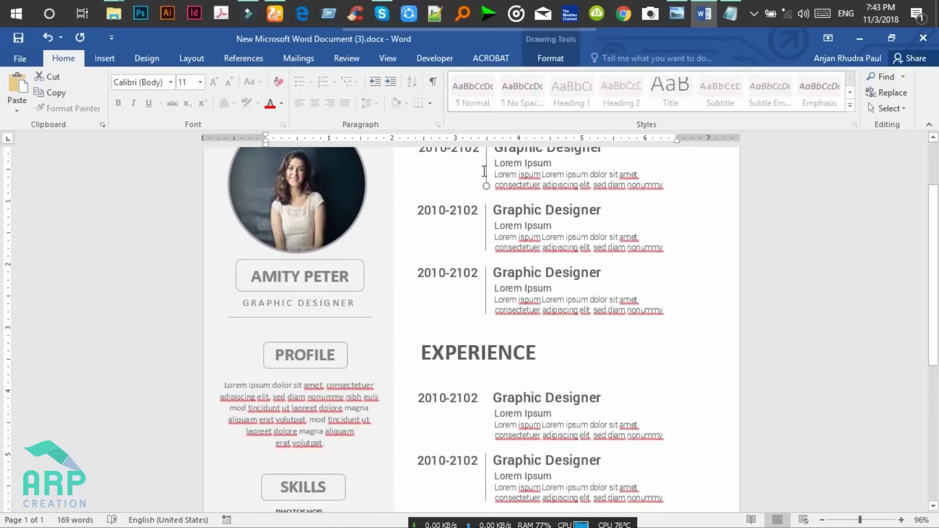
left_click_drag(488, 171, 487, 427)
left_click_drag(487, 425, 486, 401)
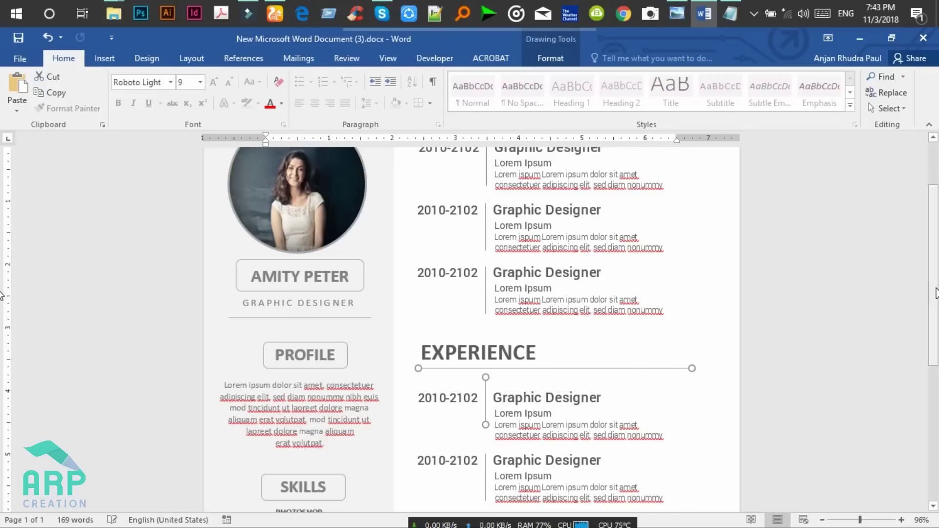
scroll(561, 357, "down", 3)
left_click(561, 357)
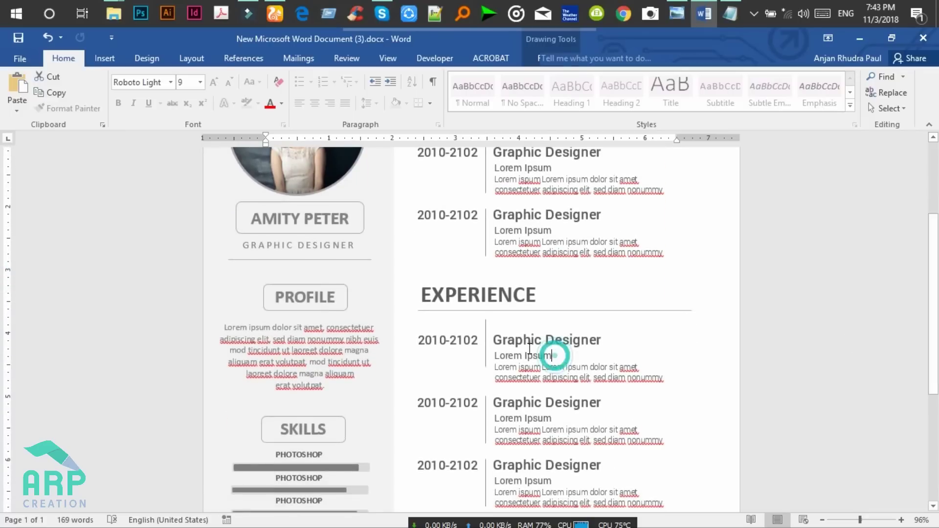
left_click(486, 328)
key("Down")
key("Down")
key("Down")
key("Down")
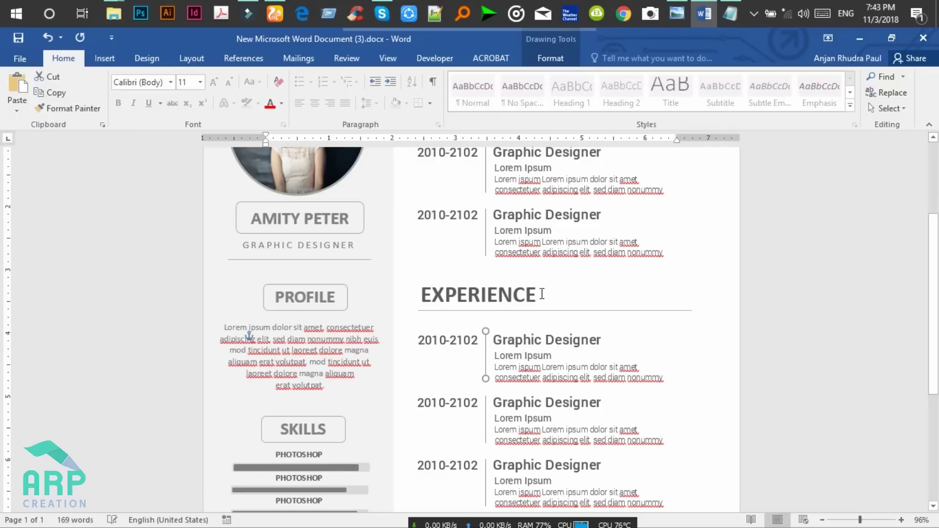
Rename the second EXPERIENCE heading to EDUCATION
left_click(542, 294)
key("BackSpace")
key("BackSpace")
key("BackSpace")
key("BackSpace")
key("BackSpace")
key("BackSpace")
key("BackSpace")
key("BackSpace")
type("DUCATION")
left_click(545, 342)
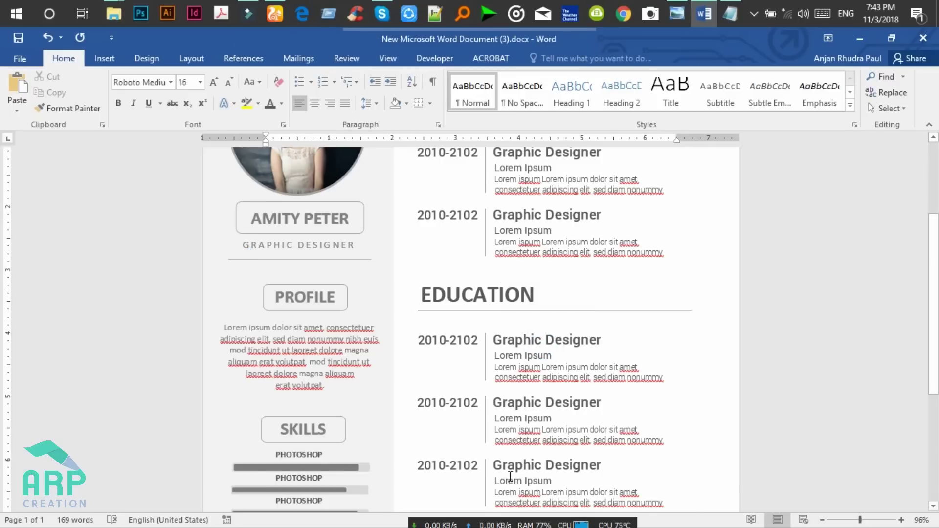
Compare the Education entries against the reference resume image
left_click(542, 434)
left_click(538, 356)
left_click_drag(928, 342, 928, 447)
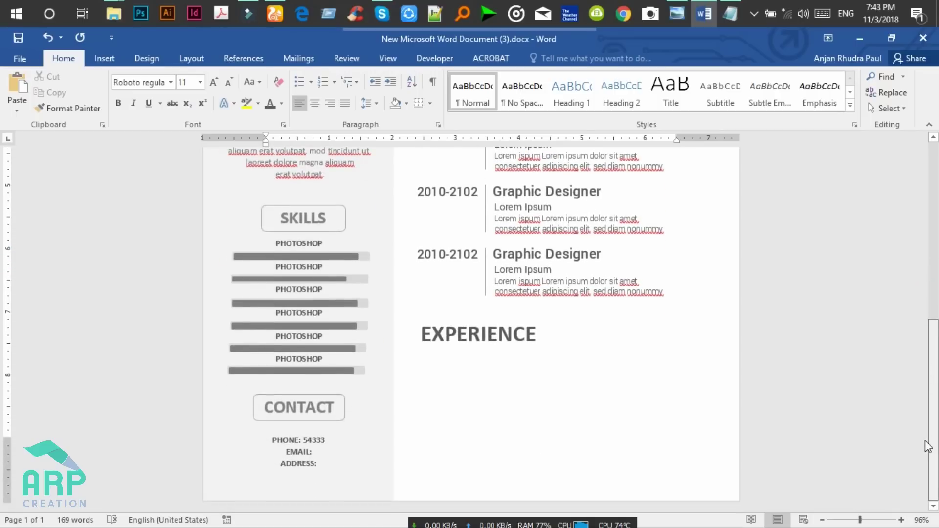
scroll(934, 390, "up", 5)
scroll(934, 391, "up", 3)
scroll(935, 396, "down", 2)
scroll(934, 401, "down", 5)
left_click(678, 14)
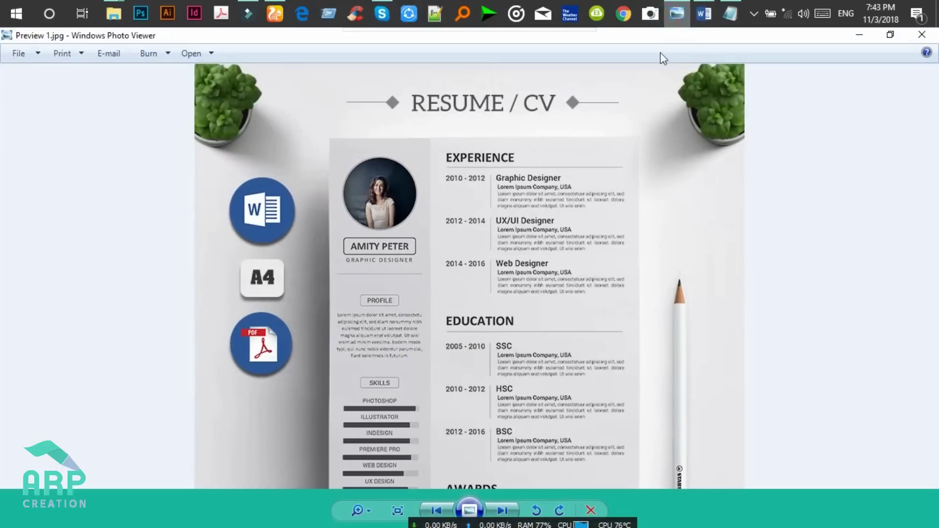
scroll(555, 356, "down", 3)
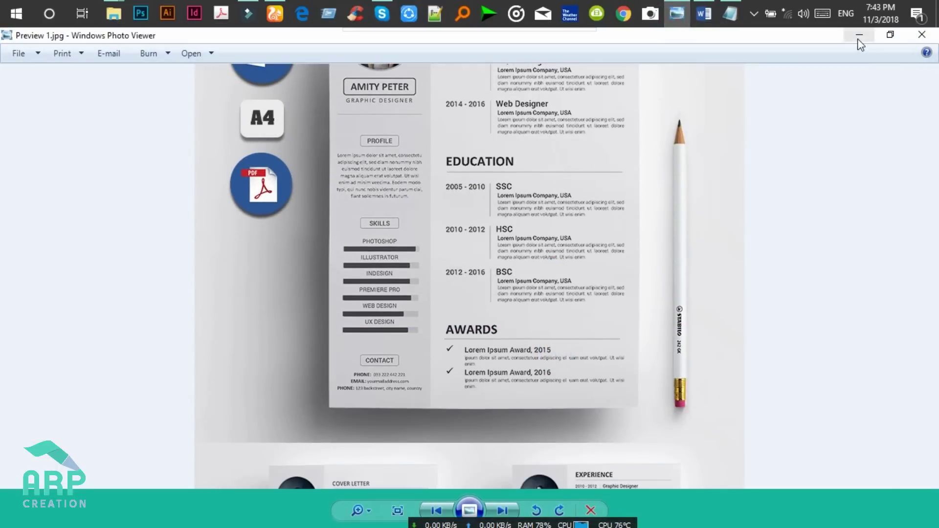
left_click(859, 35)
scroll(932, 342, "down", 1)
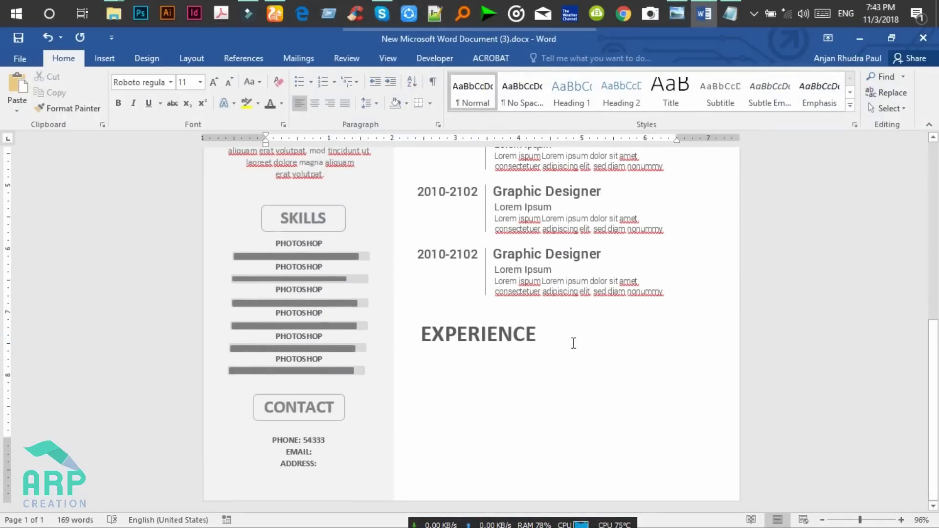
Replace the text of the heading box below the EDUCATION entries with AWARDS
left_click(514, 341)
left_click_drag(536, 334, 405, 331)
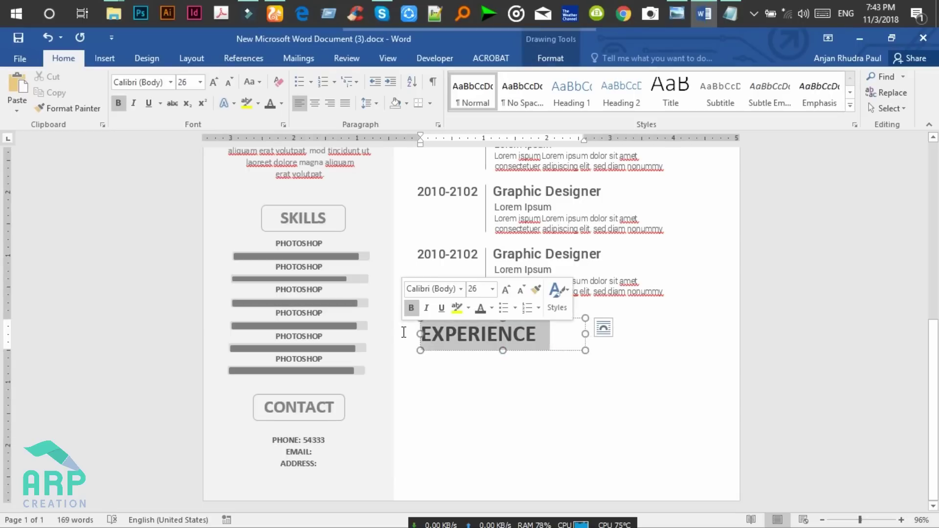
key("Delete")
type("AWARDS")
left_click(449, 383)
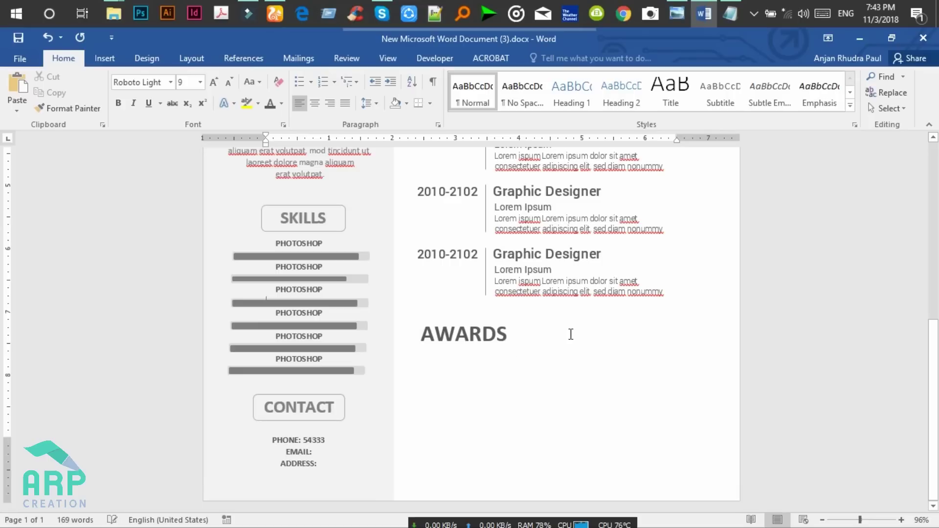
left_click(677, 287)
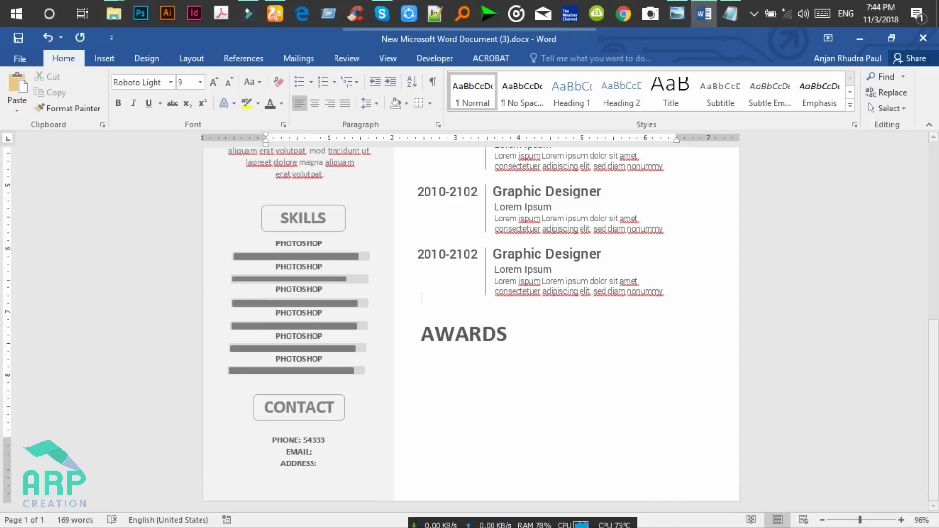
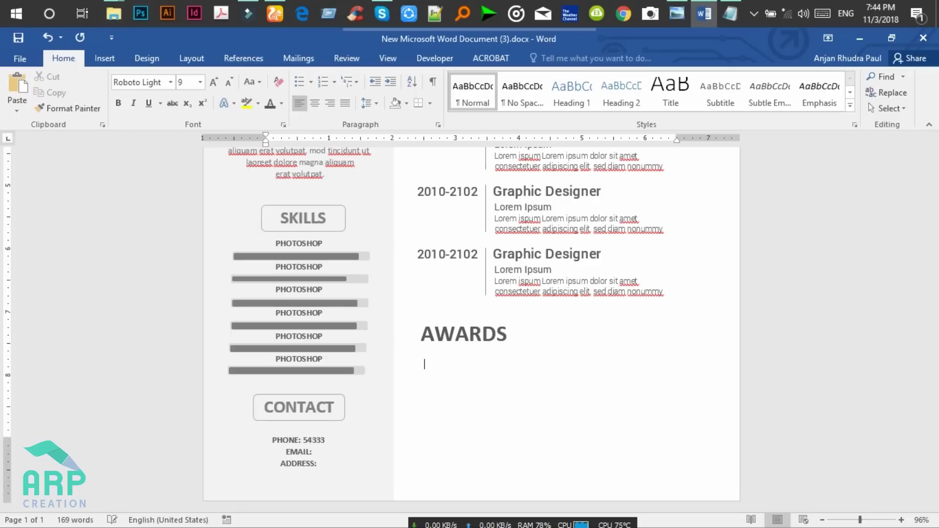
Apply a checkmark bullet to the line under AWARDS and enter 'Lorem ipsum'
left_click(310, 82)
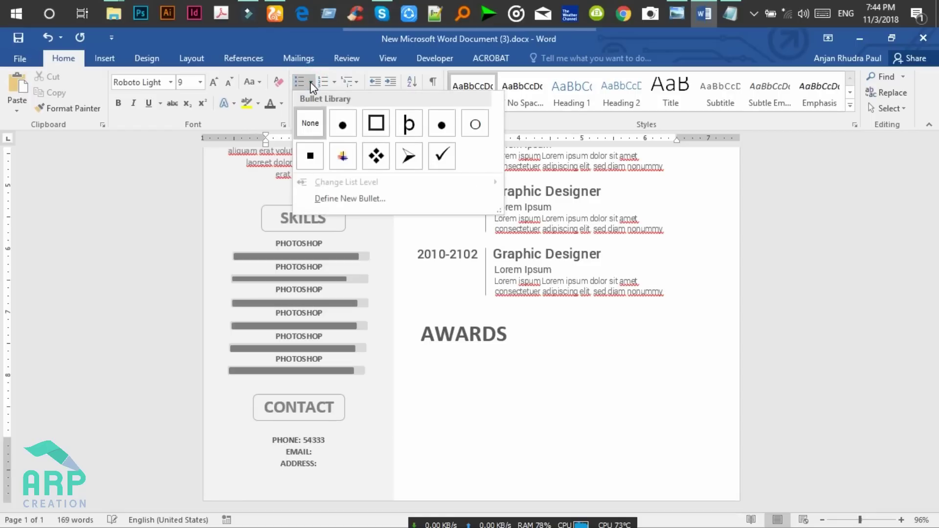
left_click(441, 156)
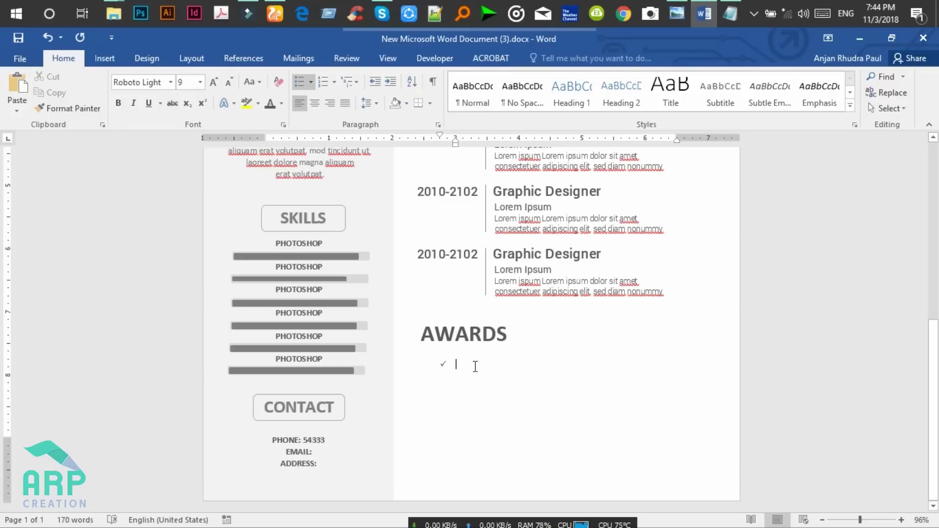
type("Ia")
left_click_drag(506, 363, 444, 370)
Set the selected Lorem ipsum entry to Roboto Regular, size 11
left_click(164, 84)
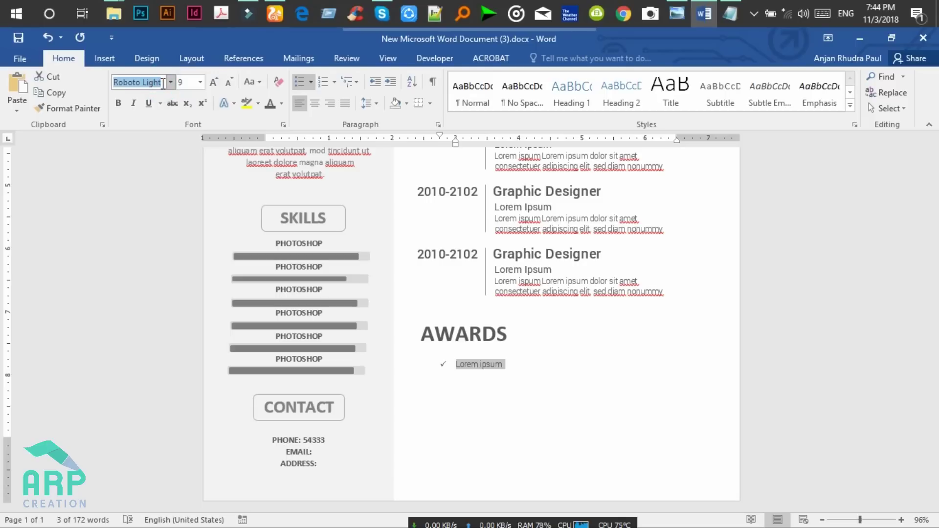
type("i")
key("BackSpace")
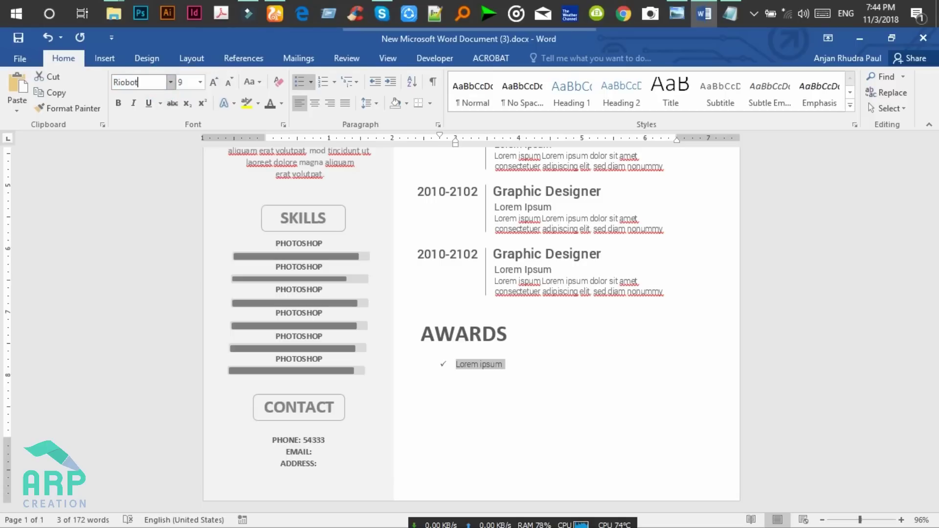
type("o")
type("r")
type(" r")
key("Return")
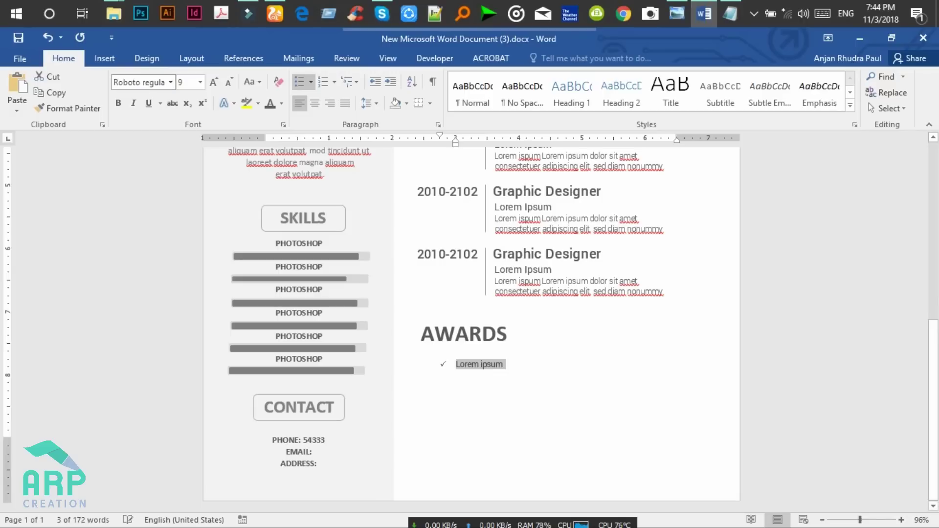
left_click(184, 82)
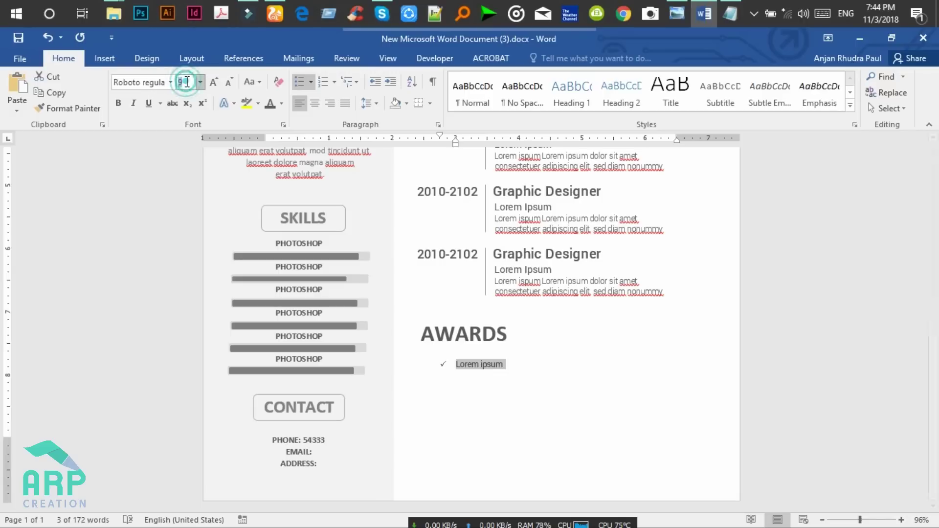
type("11")
key("Return")
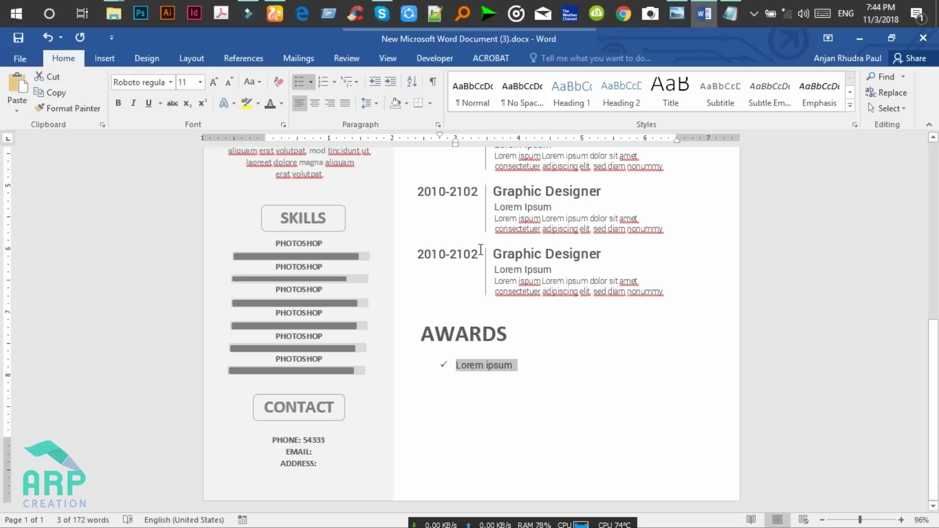
Move the award bullet's left indent so it lines up under the AWARDS heading
left_click(462, 368)
left_click(456, 365)
left_click_drag(456, 145, 436, 151)
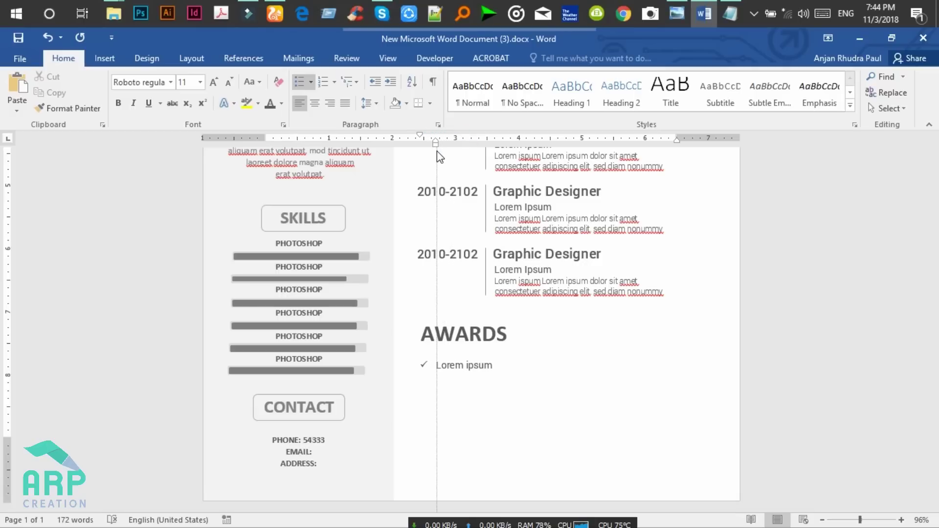
left_click(494, 365)
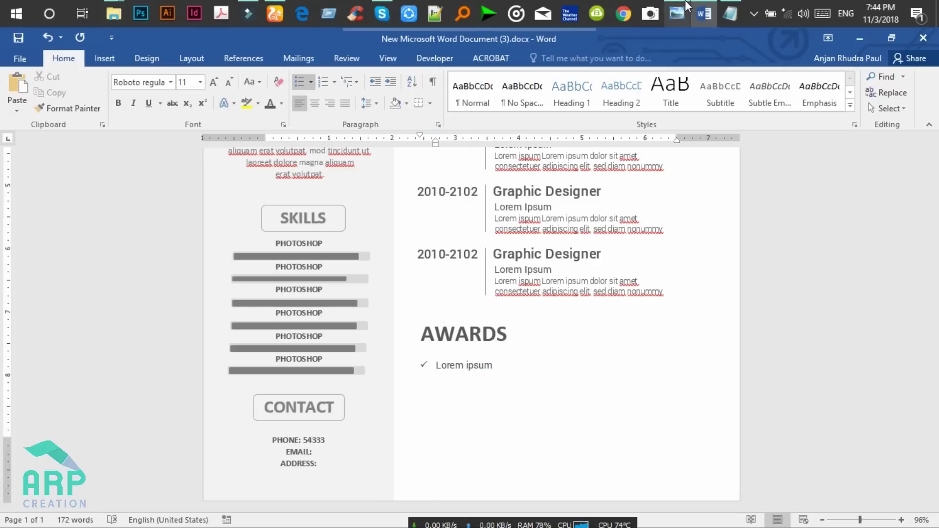
Copy a stretch of the Notepad sample sentence and glance at the design preview
left_click(730, 13)
left_click_drag(765, 64, 293, 51)
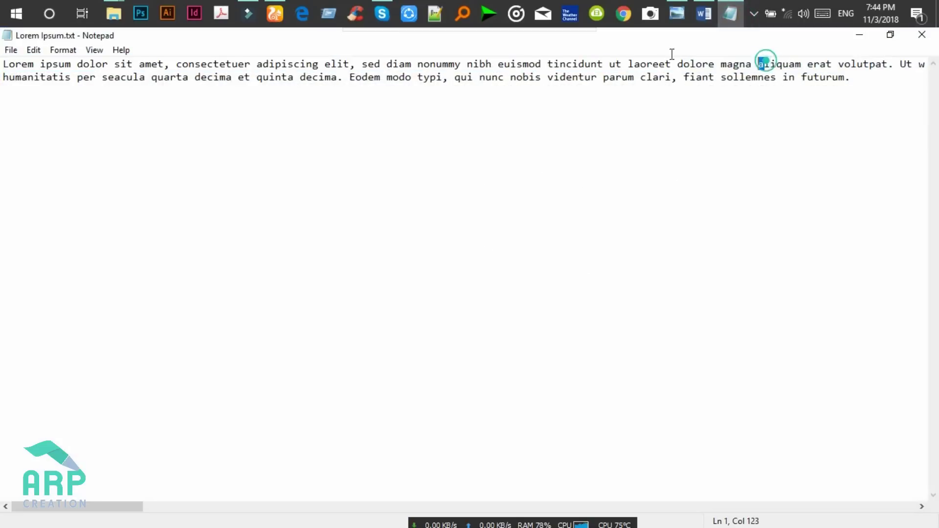
left_click(677, 13)
left_click(678, 13)
left_click(854, 36)
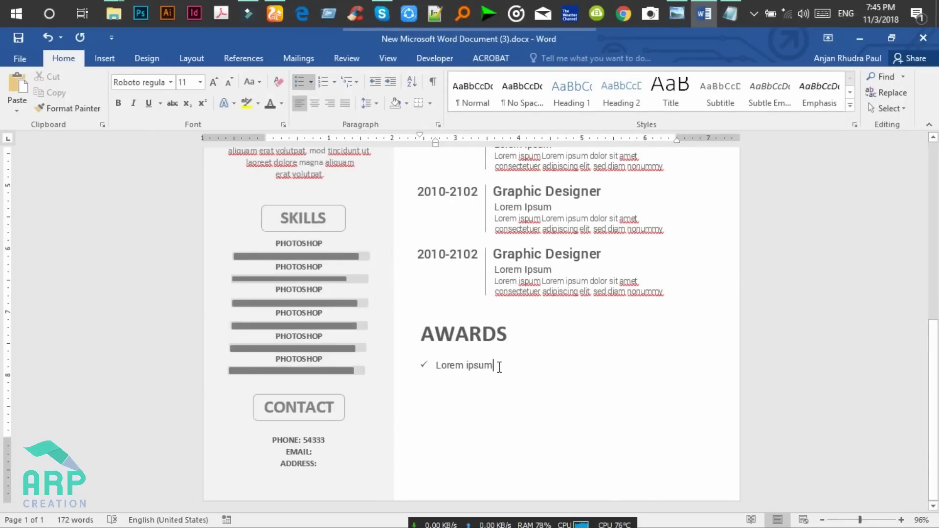
Paste the sample text after Lorem ipsum, then paste it again on an unbulleted line below
type("piscing elit, sed diam nonummy nibh euismod tincidunt ut laoreet dolore magna a")
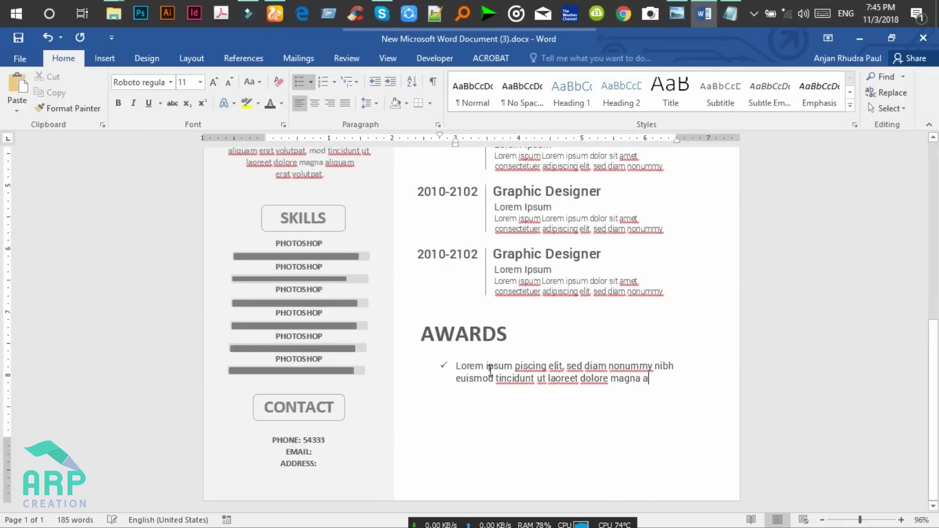
left_click(456, 368)
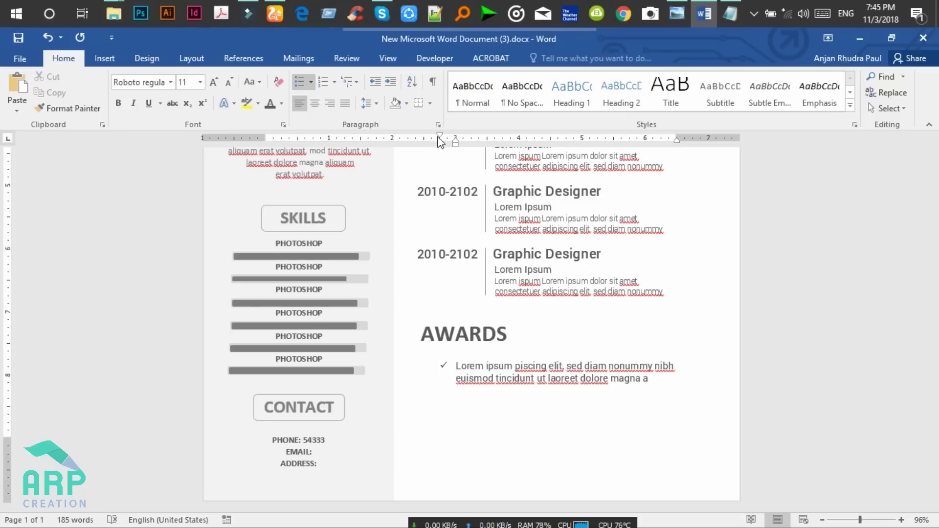
left_click_drag(457, 144, 435, 153)
left_click(635, 379)
key("Return")
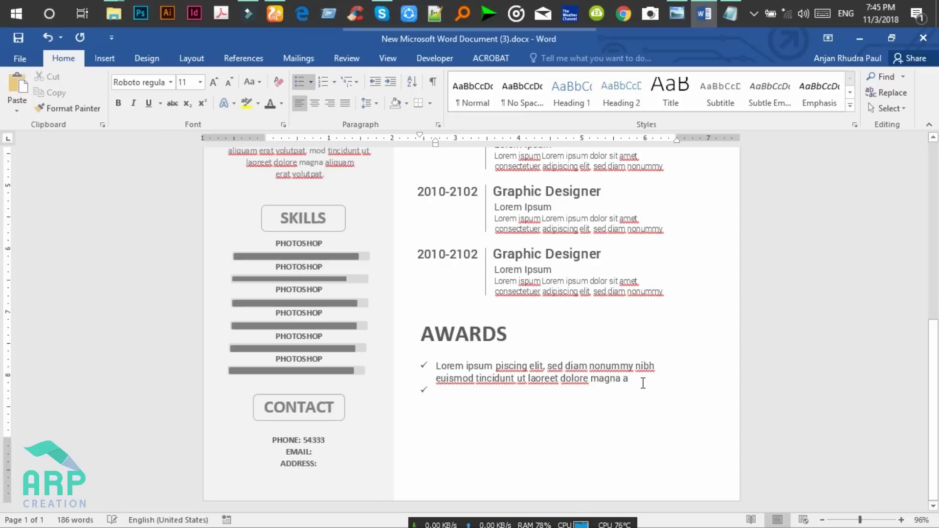
key("BackSpace")
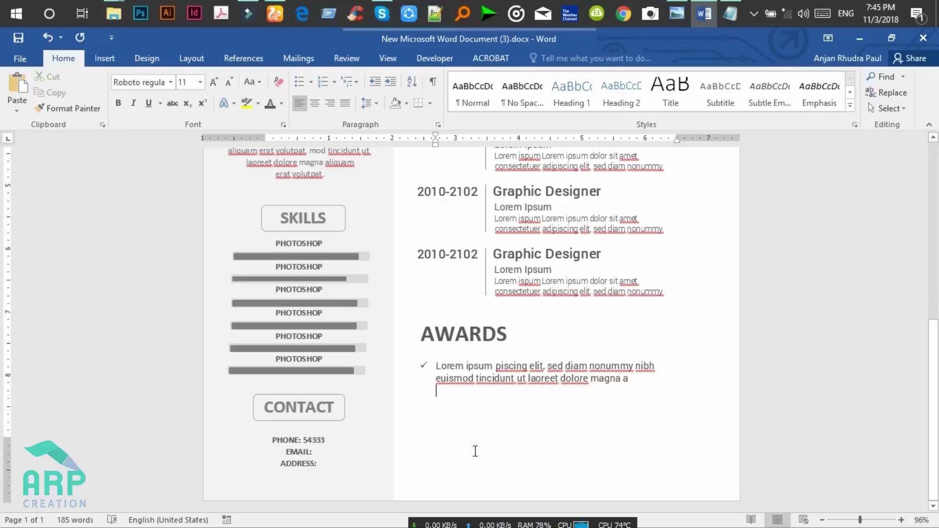
type("piscing elit, sed diam nonummy nibh euismod tincidunt ut laoreet dolore magna a")
Make the pasted description Roboto Light at size 9
left_click_drag(550, 404, 435, 400)
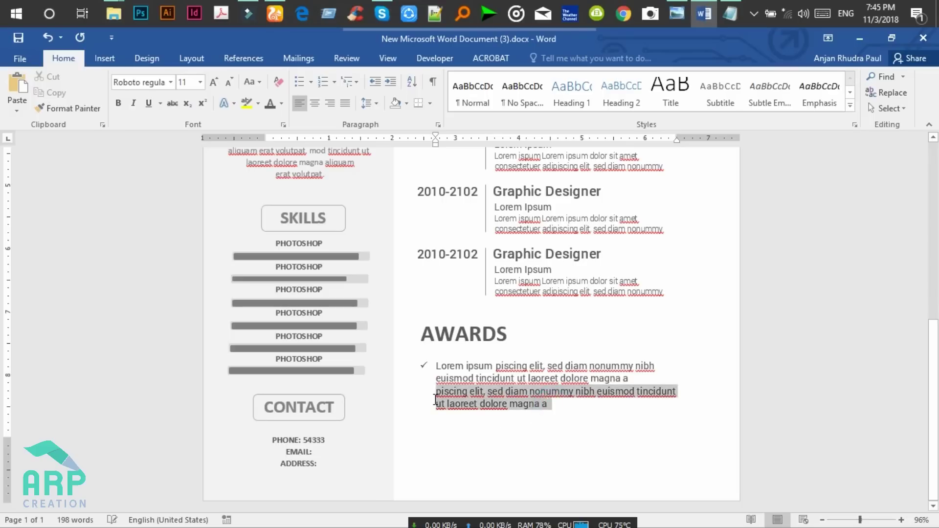
left_click(191, 82)
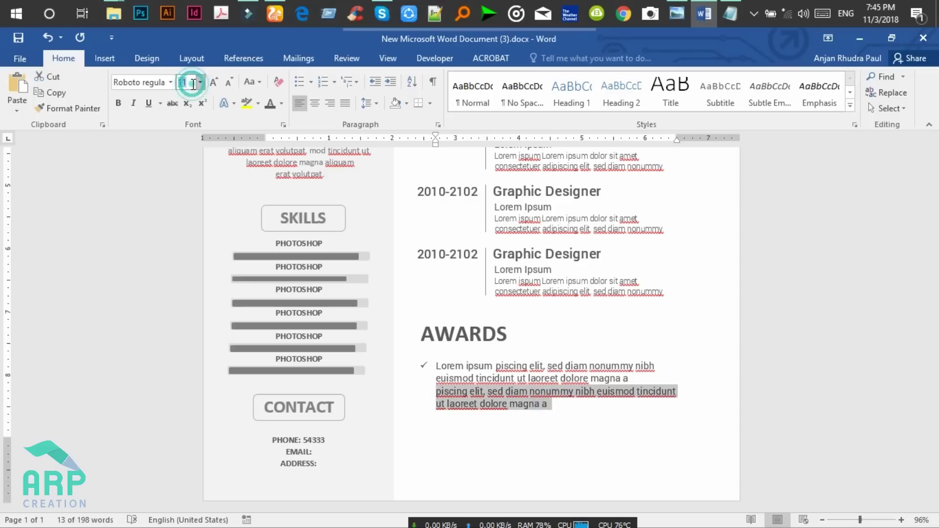
type("9")
key("Return")
left_click(139, 82)
type("Rob")
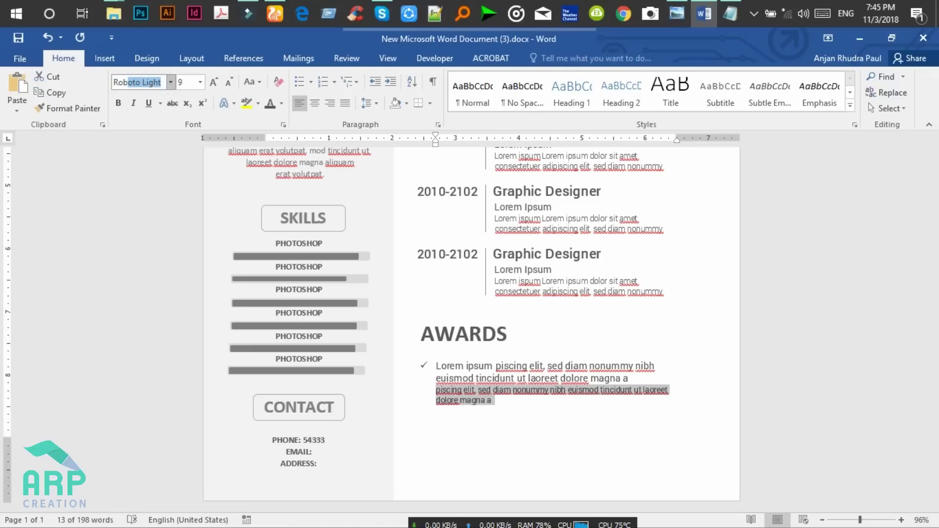
key("Return")
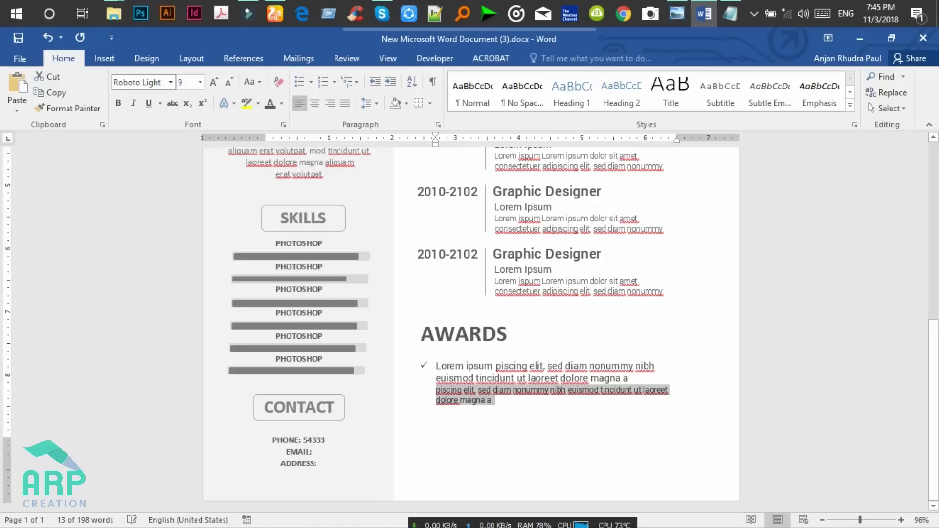
Trim the award title to a single line and select the title paragraph
left_click(437, 398)
key("Return")
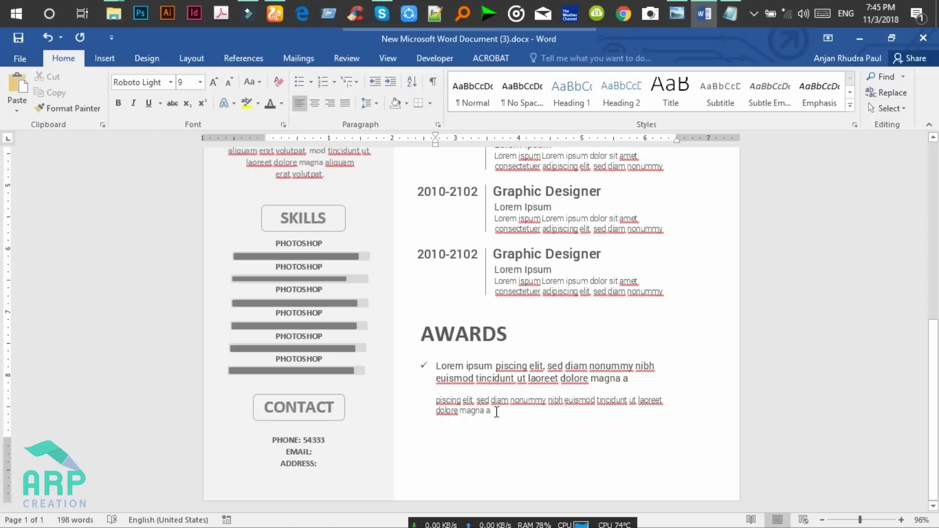
left_click(681, 7)
left_click(682, 7)
key("BackSpace")
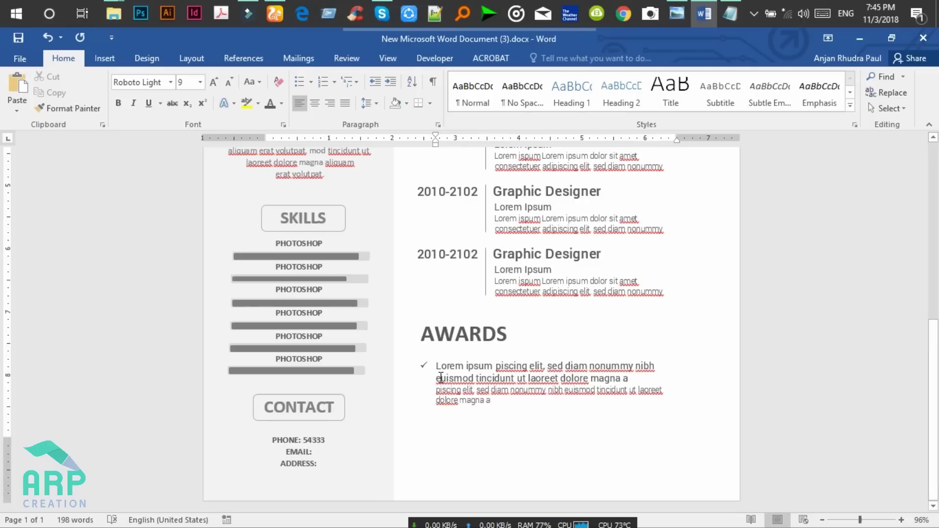
left_click_drag(437, 379, 632, 378)
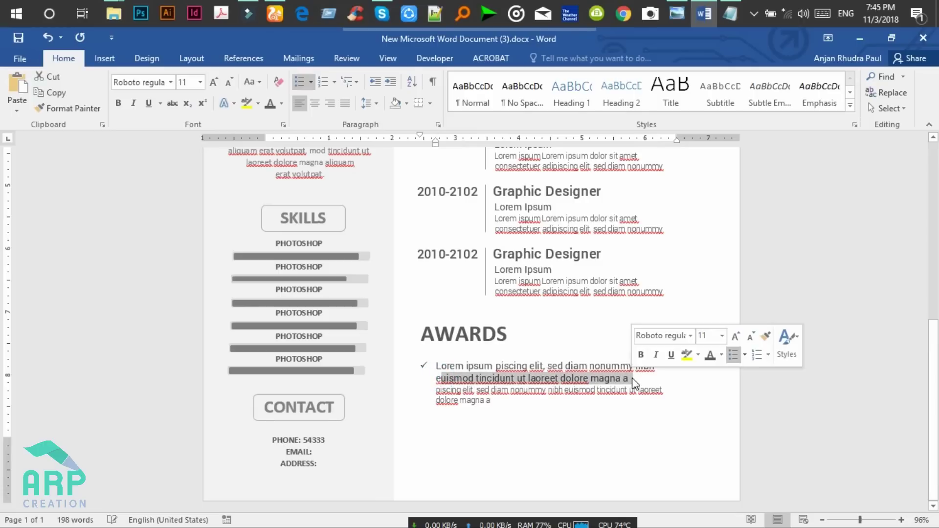
type("e")
key("ctrl+z")
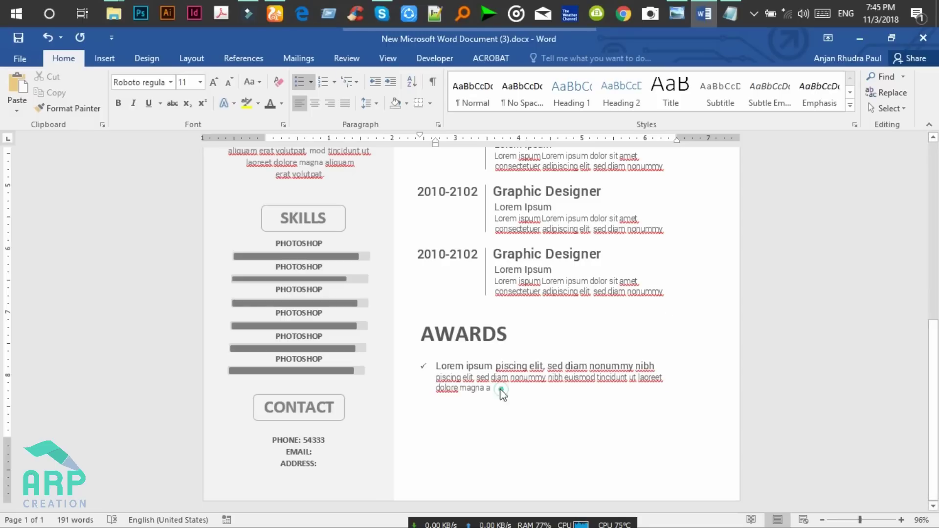
left_click_drag(501, 390, 435, 368)
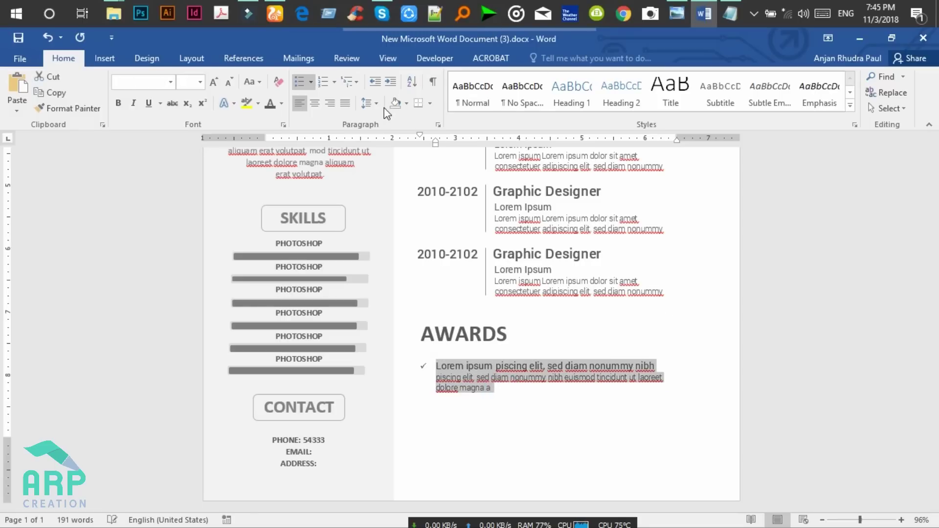
Set the award entry's line spacing to 1.15 and paste a copy as a new checkmark bullet
left_click(368, 104)
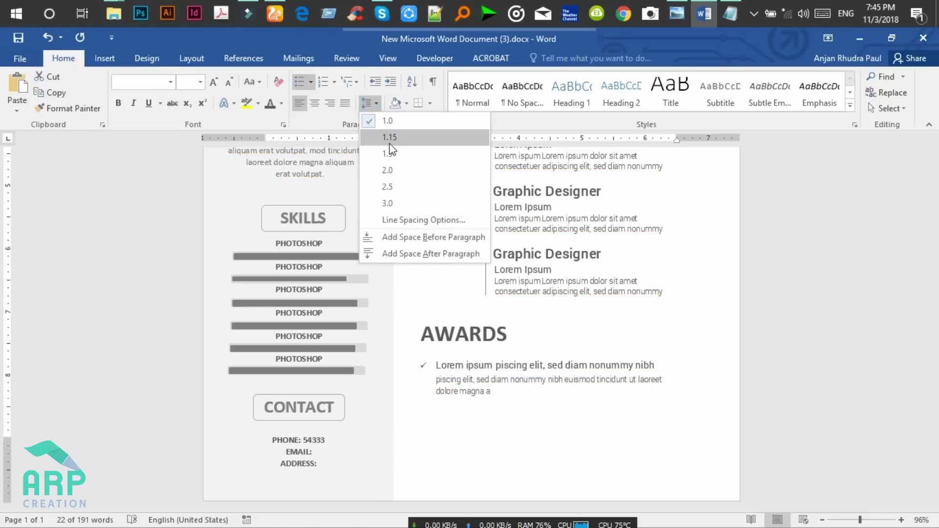
left_click(390, 143)
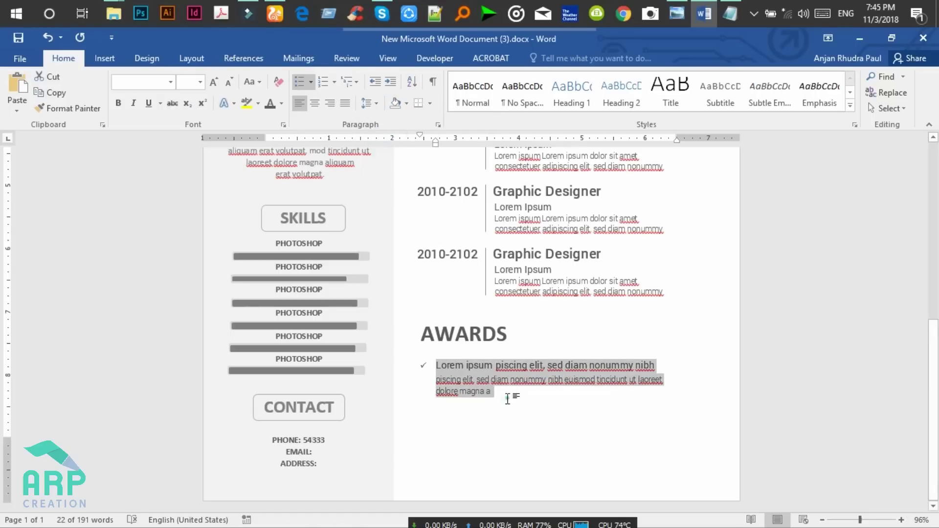
left_click_drag(508, 399, 429, 370)
key("ctrl+c")
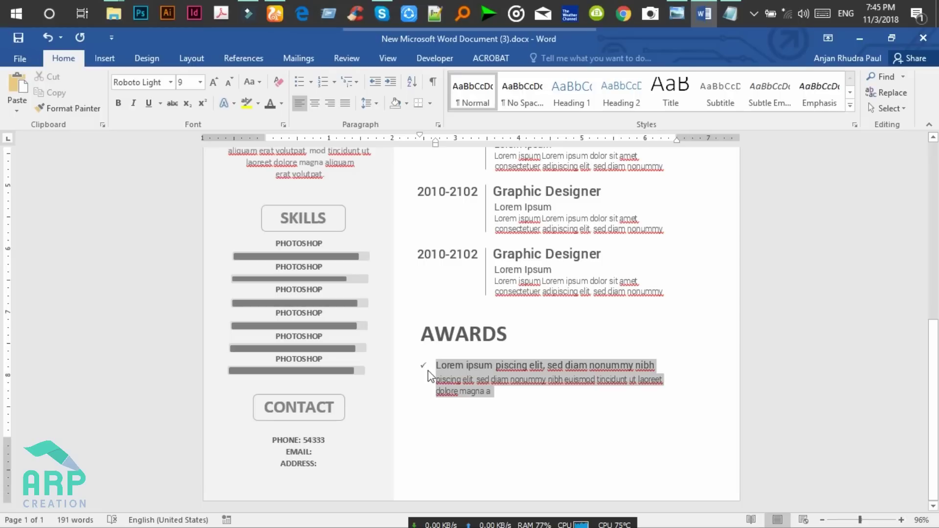
left_click(501, 395)
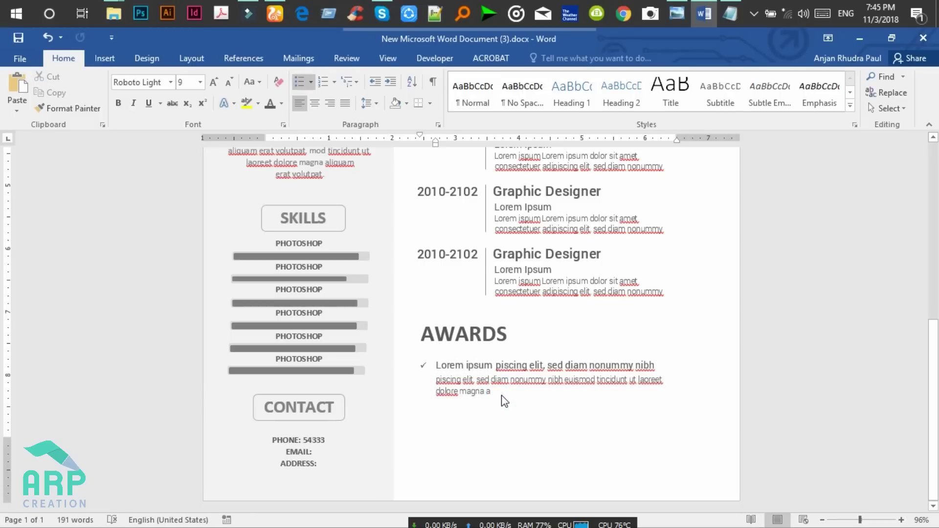
key("Return")
key("ctrl+v")
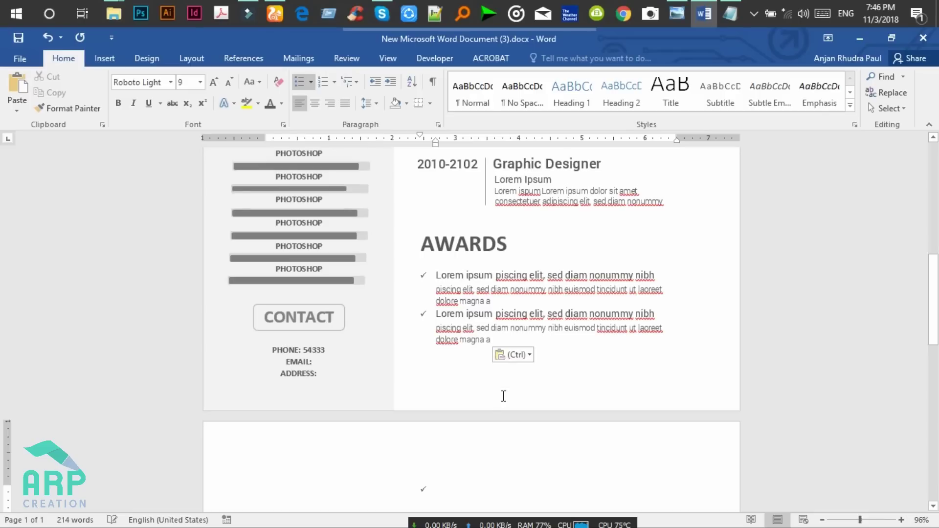
Delete the stray empty bullet that created a second blank page
left_click(440, 491)
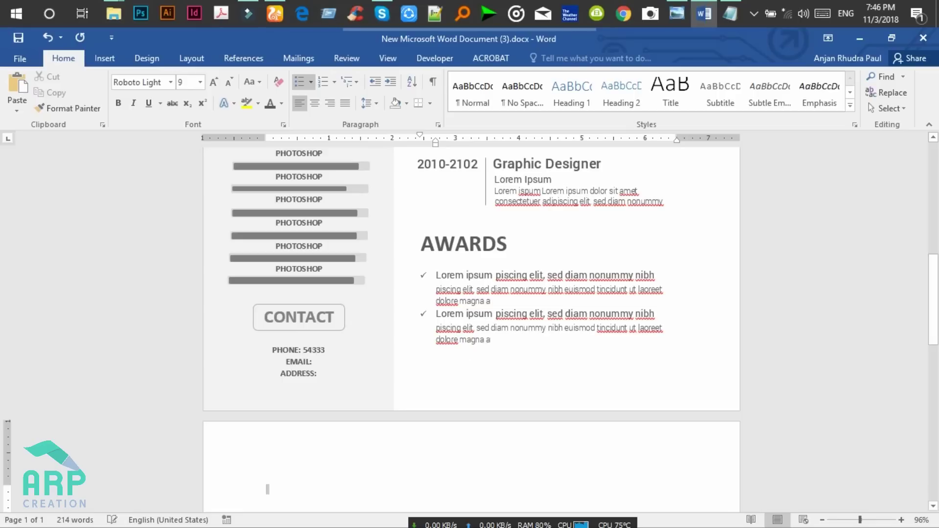
left_click(491, 402)
left_click(472, 376)
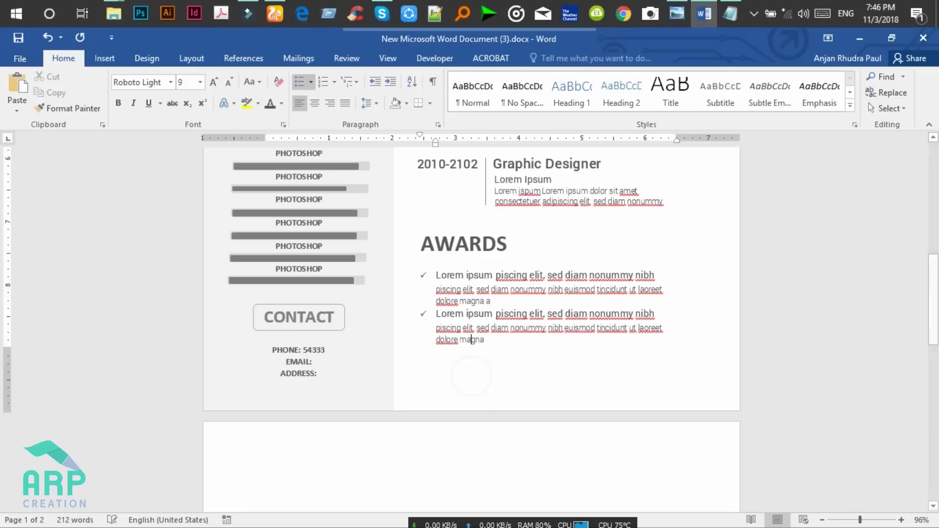
left_click(495, 368)
left_click(468, 488)
key("BackSpace")
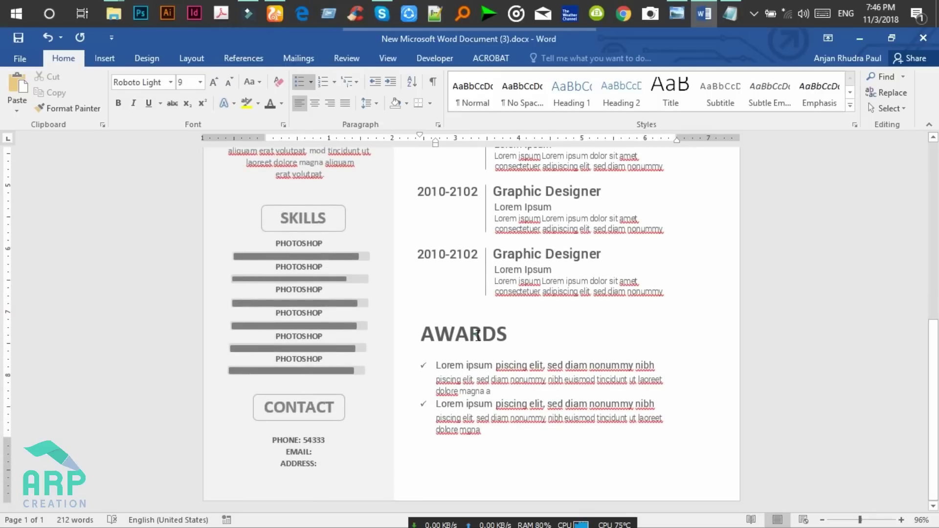
Move the AWARDS heading box slightly lower above its two entries
left_click(477, 336)
left_click_drag(478, 349, 475, 356)
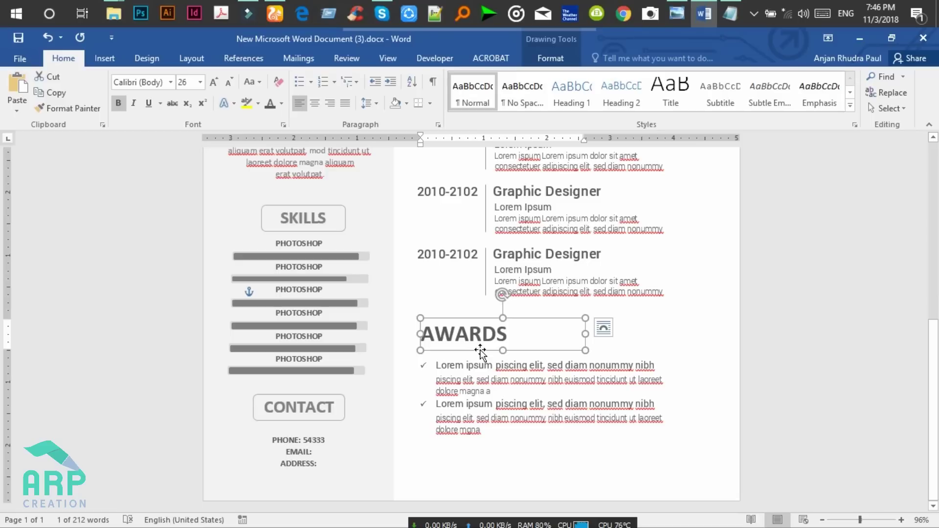
left_click(607, 348)
key("ctrl+z")
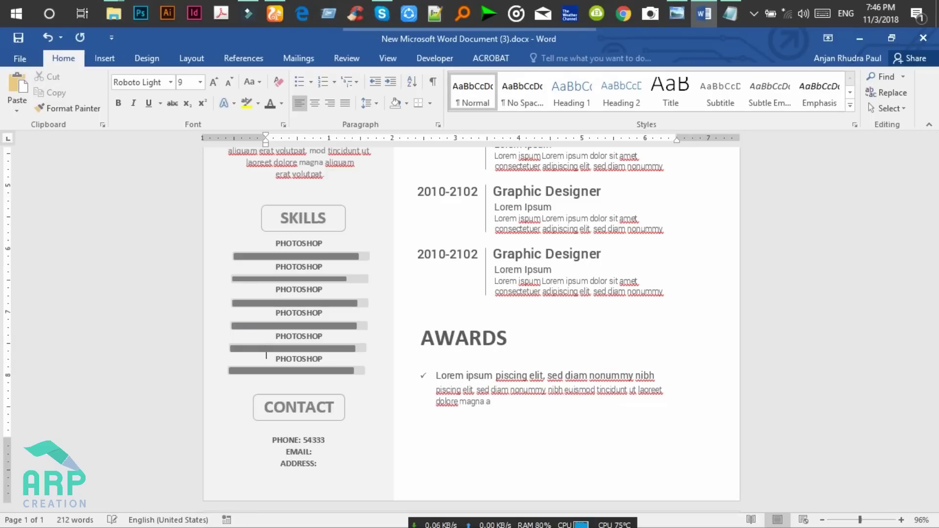
key("ctrl+z")
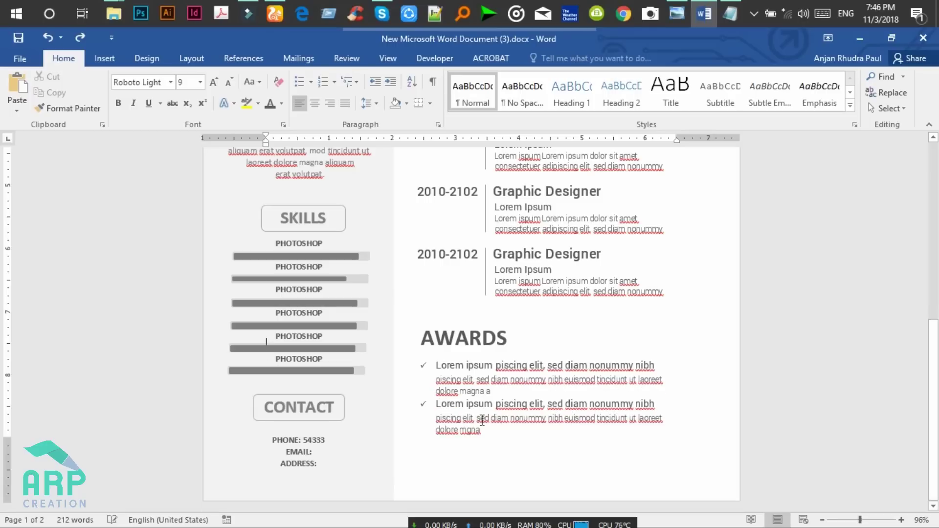
left_click_drag(6, 439, 6, 461)
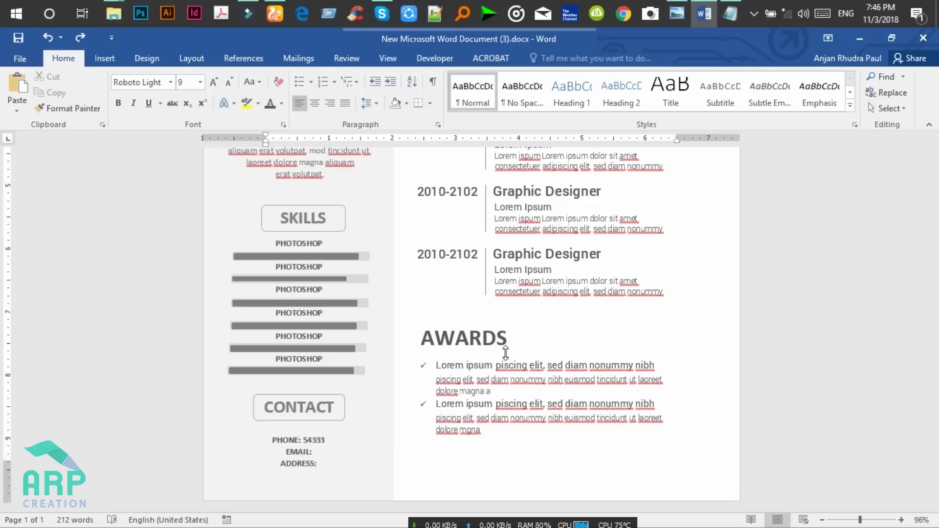
left_click(545, 347)
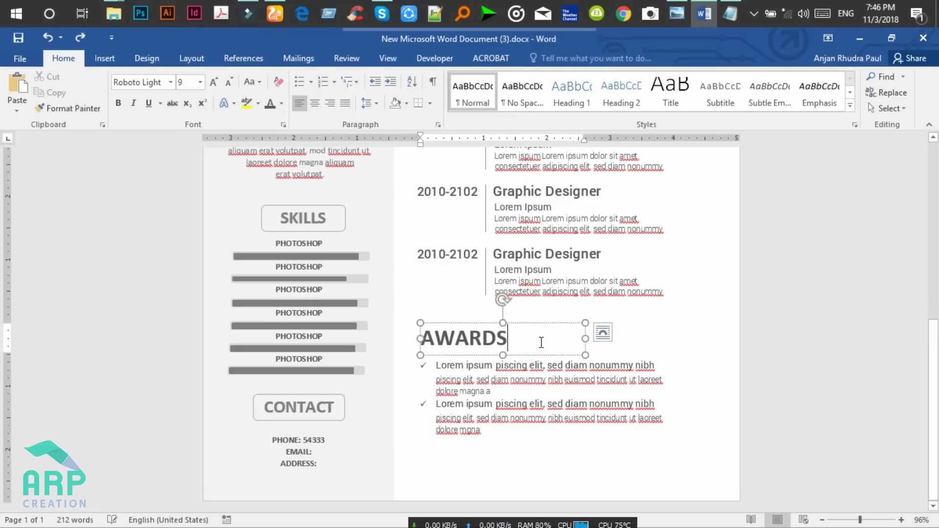
left_click(629, 353)
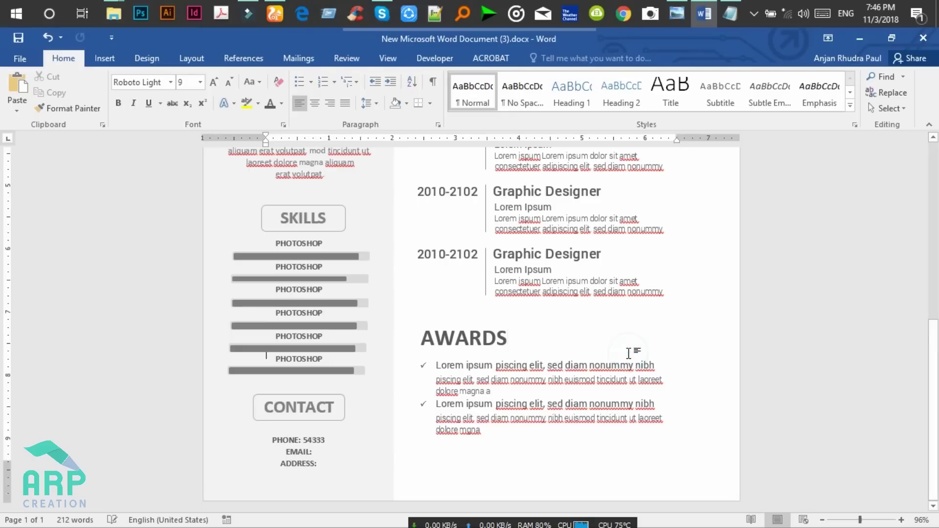
left_click(467, 340)
left_click(487, 359)
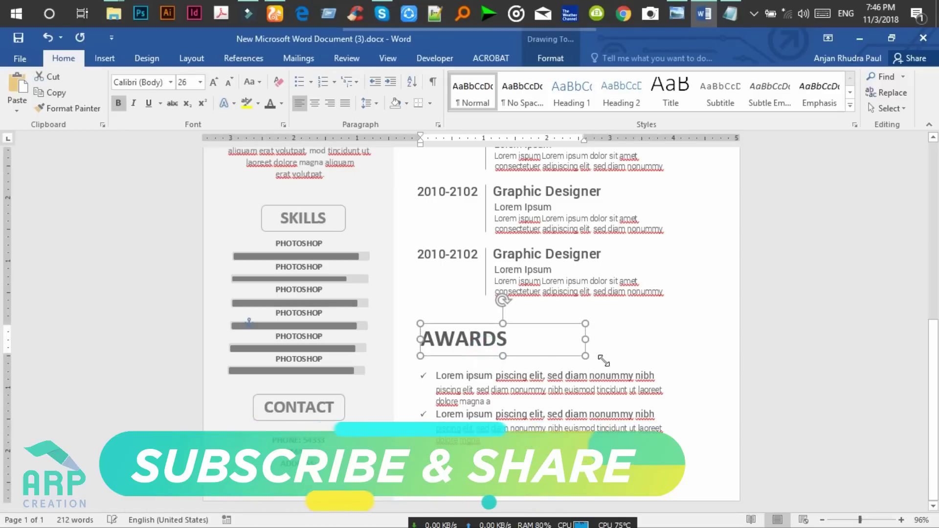
scroll(660, 354, "up", 1)
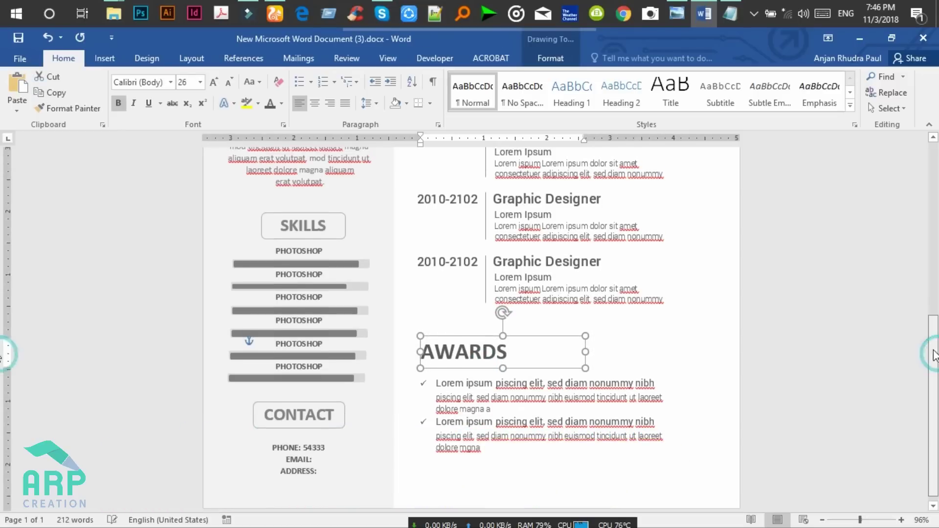
Deselect the AWARDS box, scroll through the one-page resume, and minimise Word
left_click(660, 354)
scroll(4, 201, "up", 5)
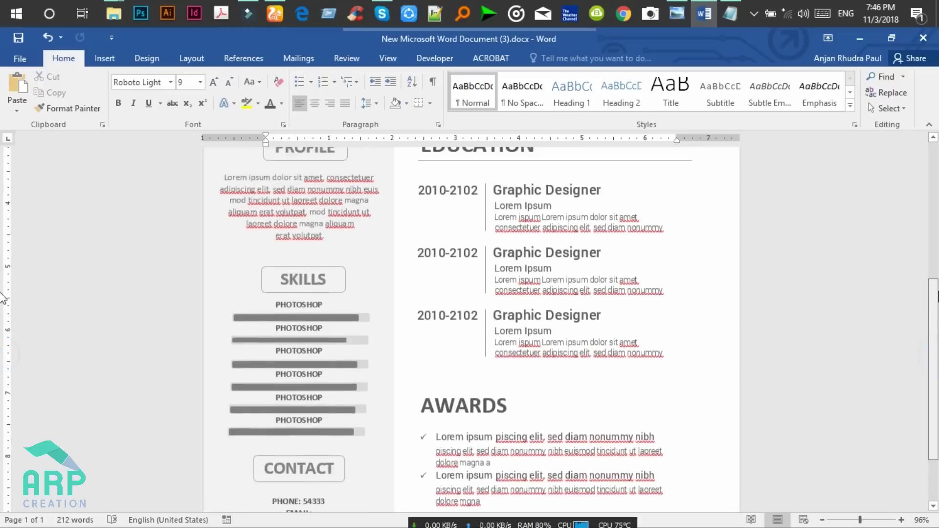
scroll(4, 200, "up", 3)
scroll(4, 195, "up", 2)
scroll(4, 186, "down", 1)
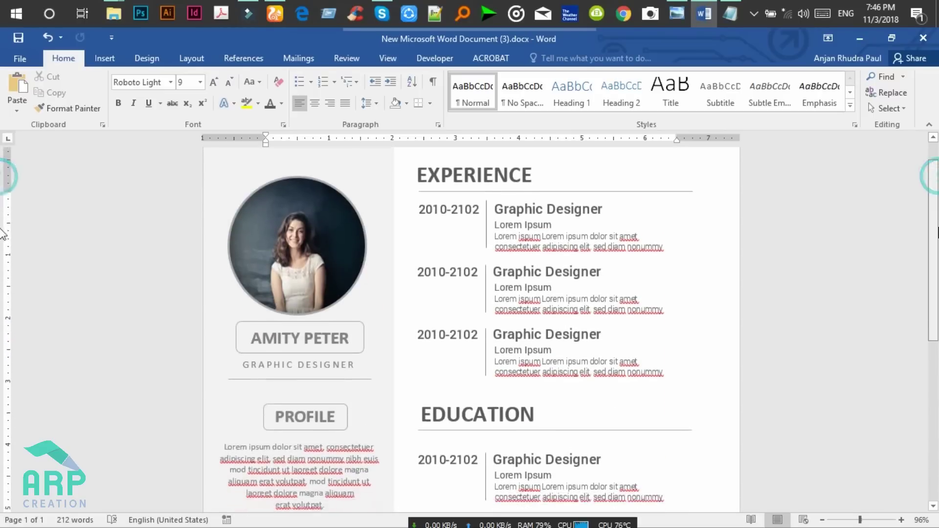
scroll(4, 327, "down", 5)
scroll(4, 327, "down", 4)
scroll(4, 230, "up", 1)
scroll(4, 230, "up", 6)
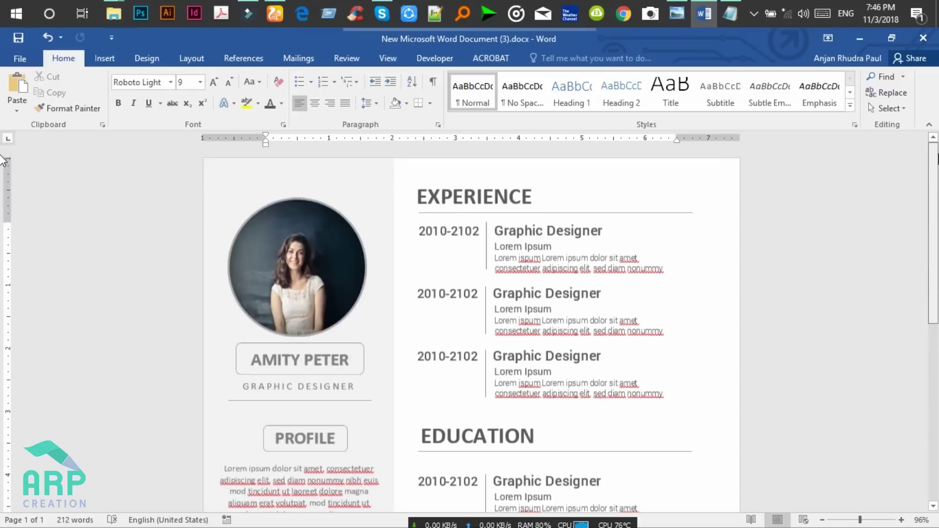
left_click(870, 41)
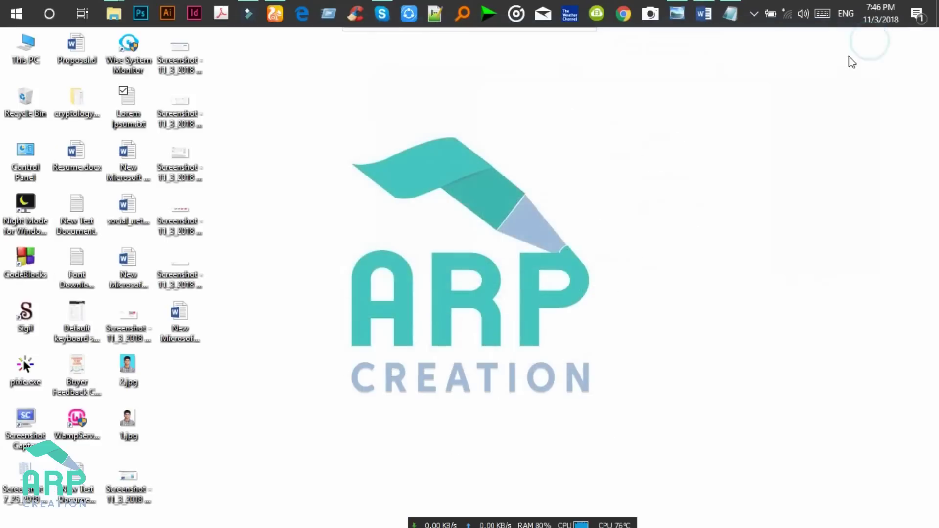
right_click(443, 68)
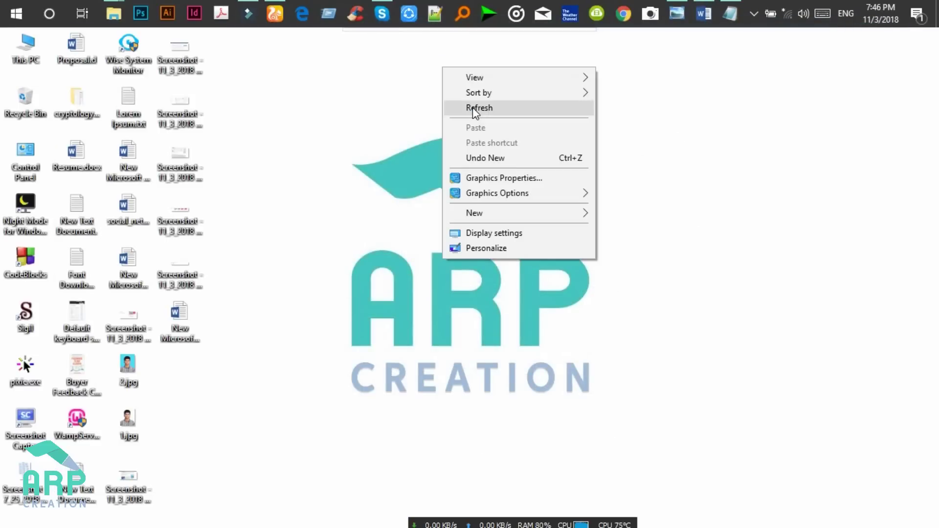
left_click(473, 107)
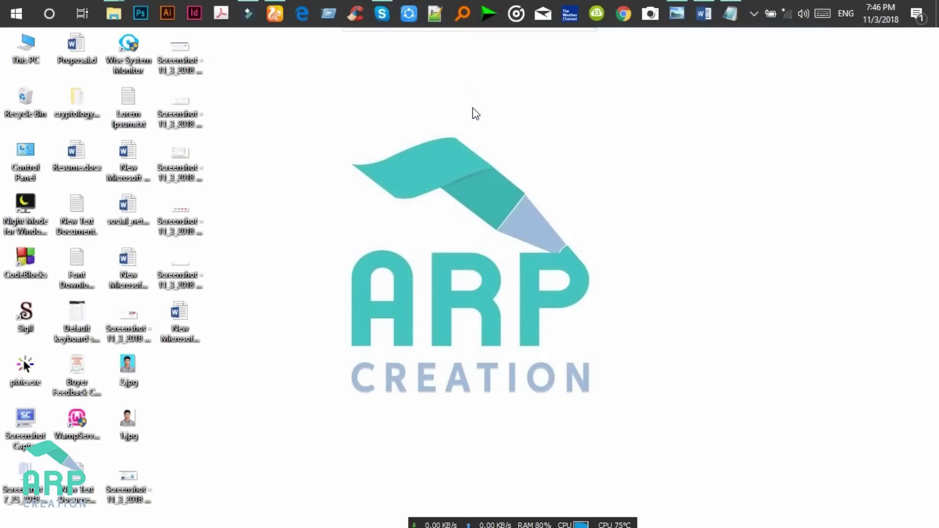